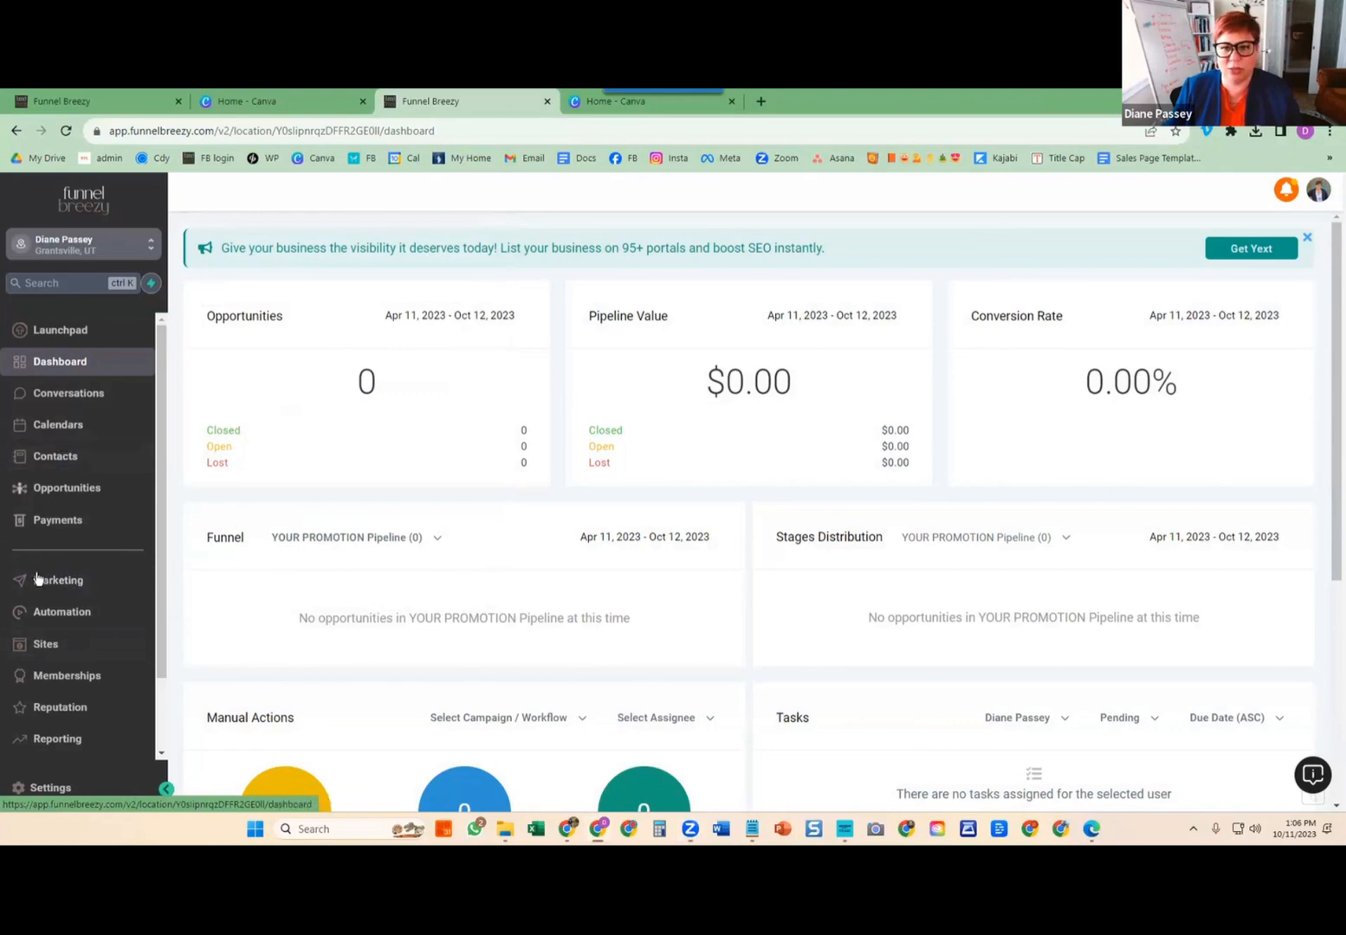
Open the October 2023 planner calendar in the marketing Social Planner.
click(37, 582)
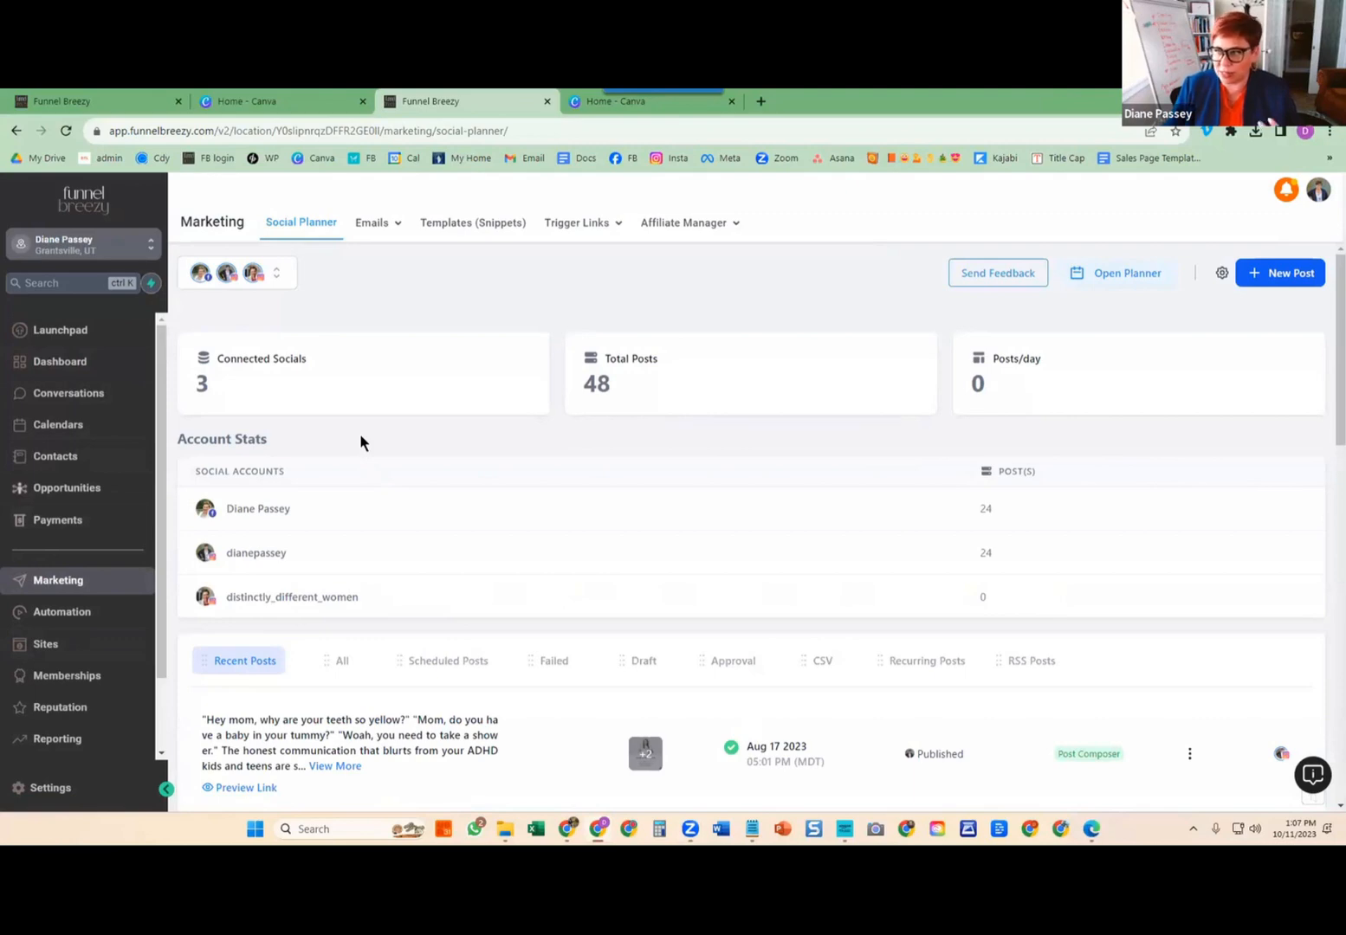
click(1121, 273)
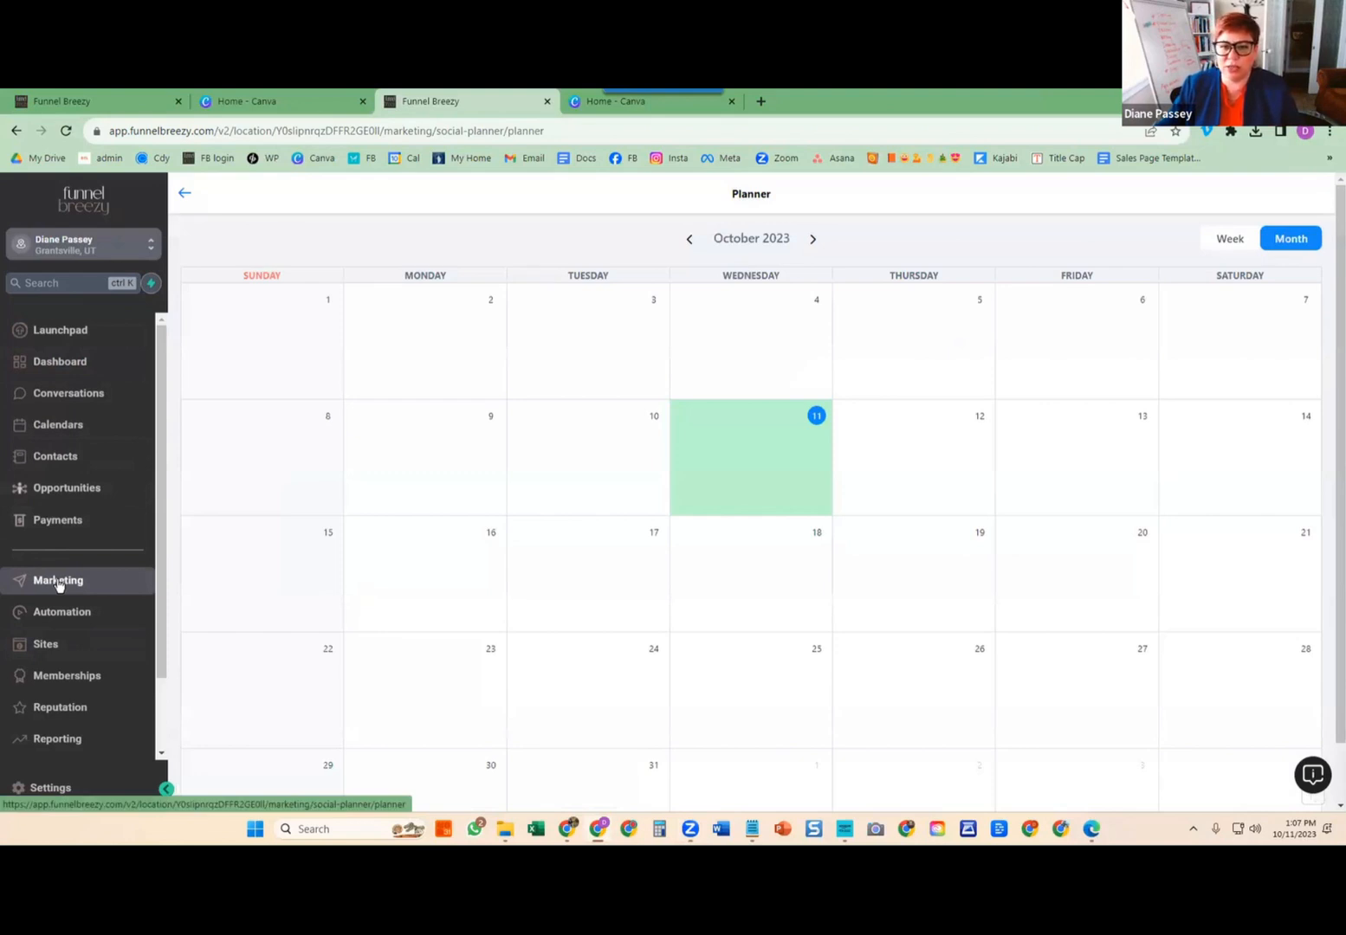
click(183, 193)
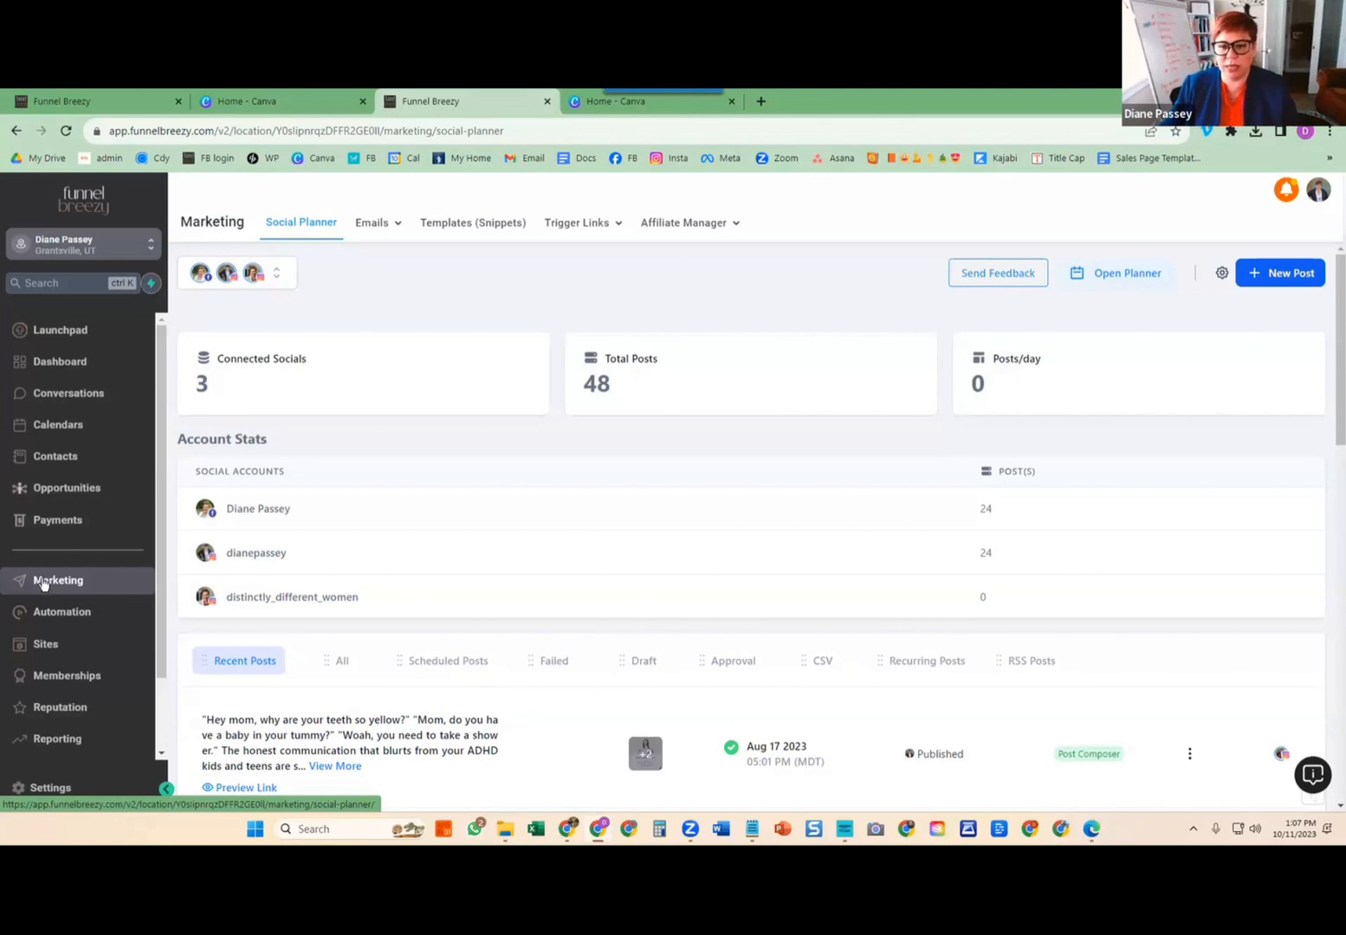
click(1123, 272)
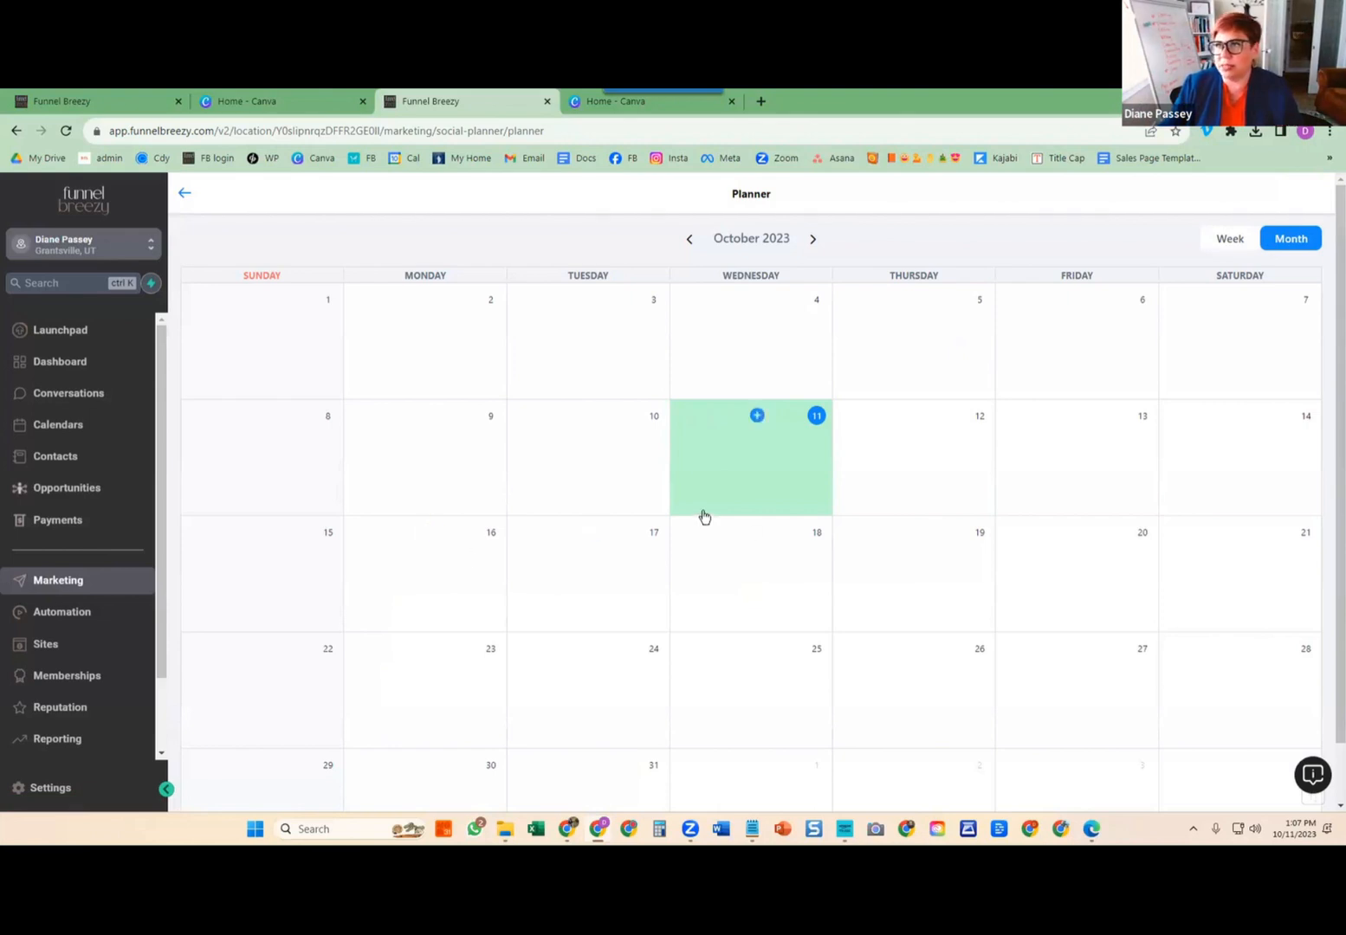
Look through the Desktop's ADHD work folder in File Explorer for the Tools images, and close the window.
click(505, 831)
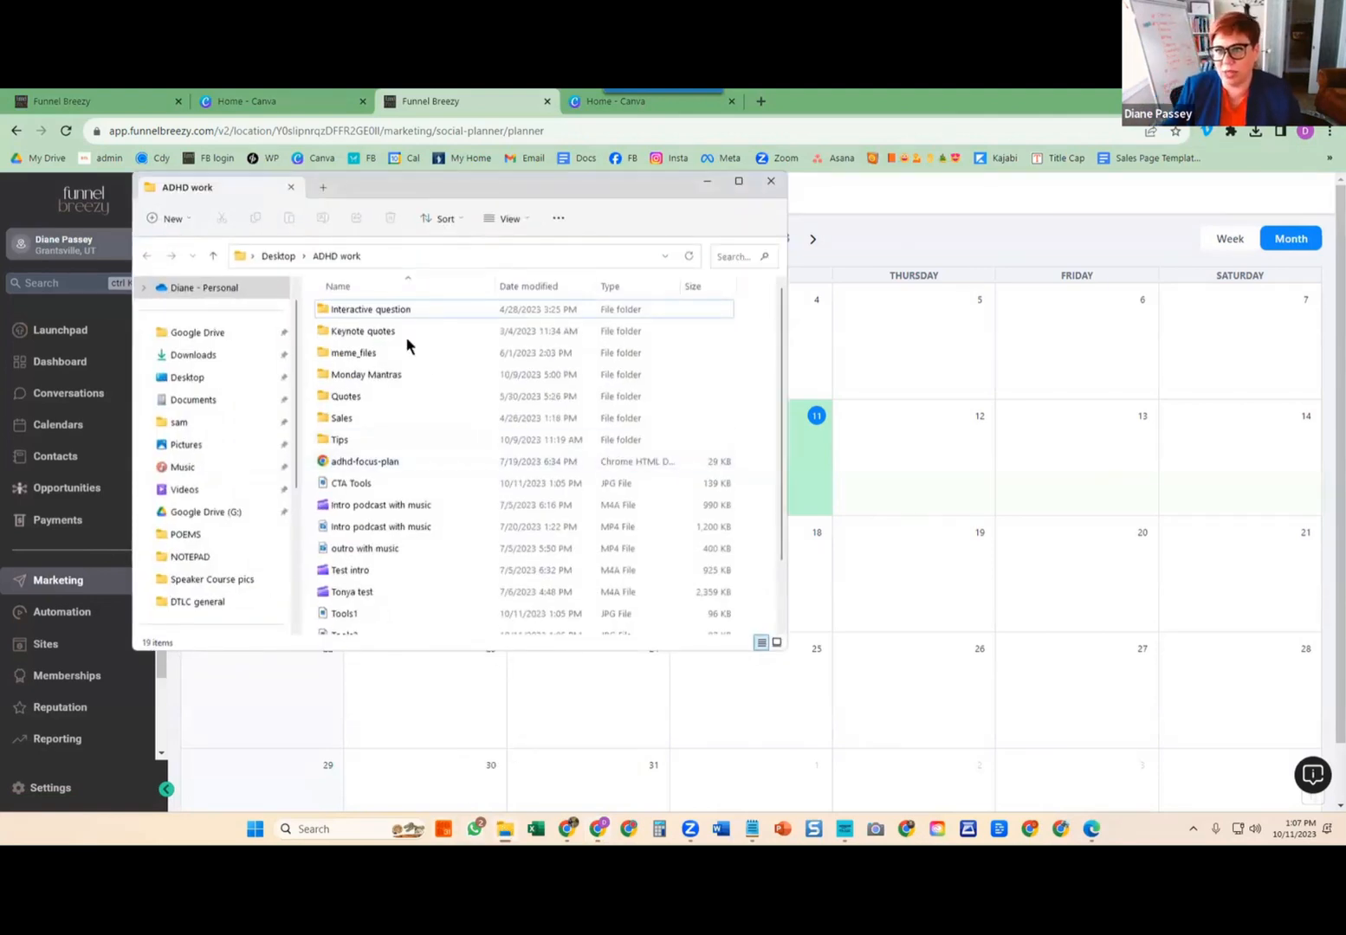
scroll(381, 510, down, 2)
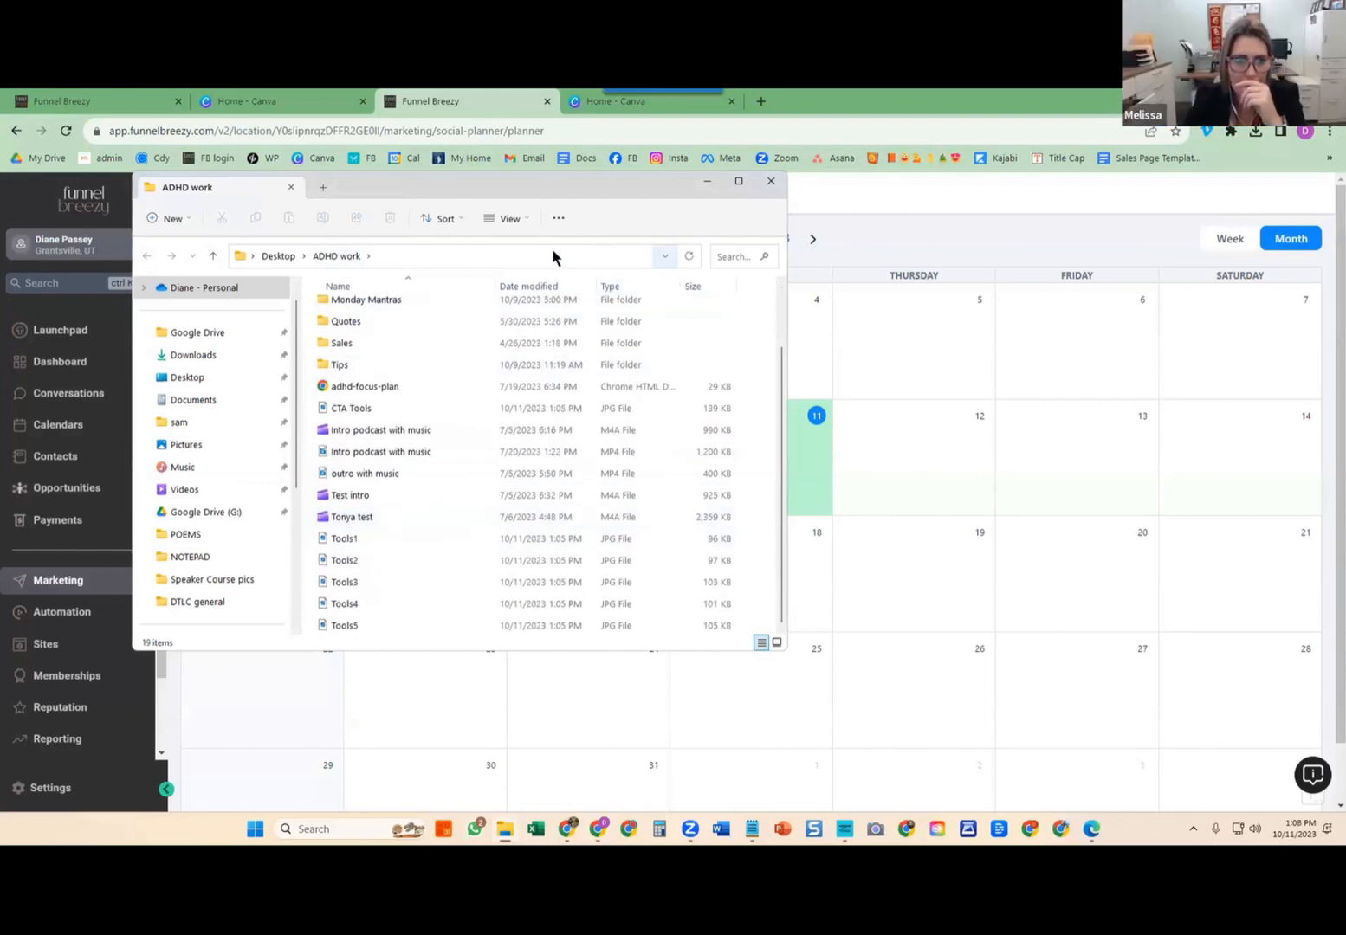
click(559, 220)
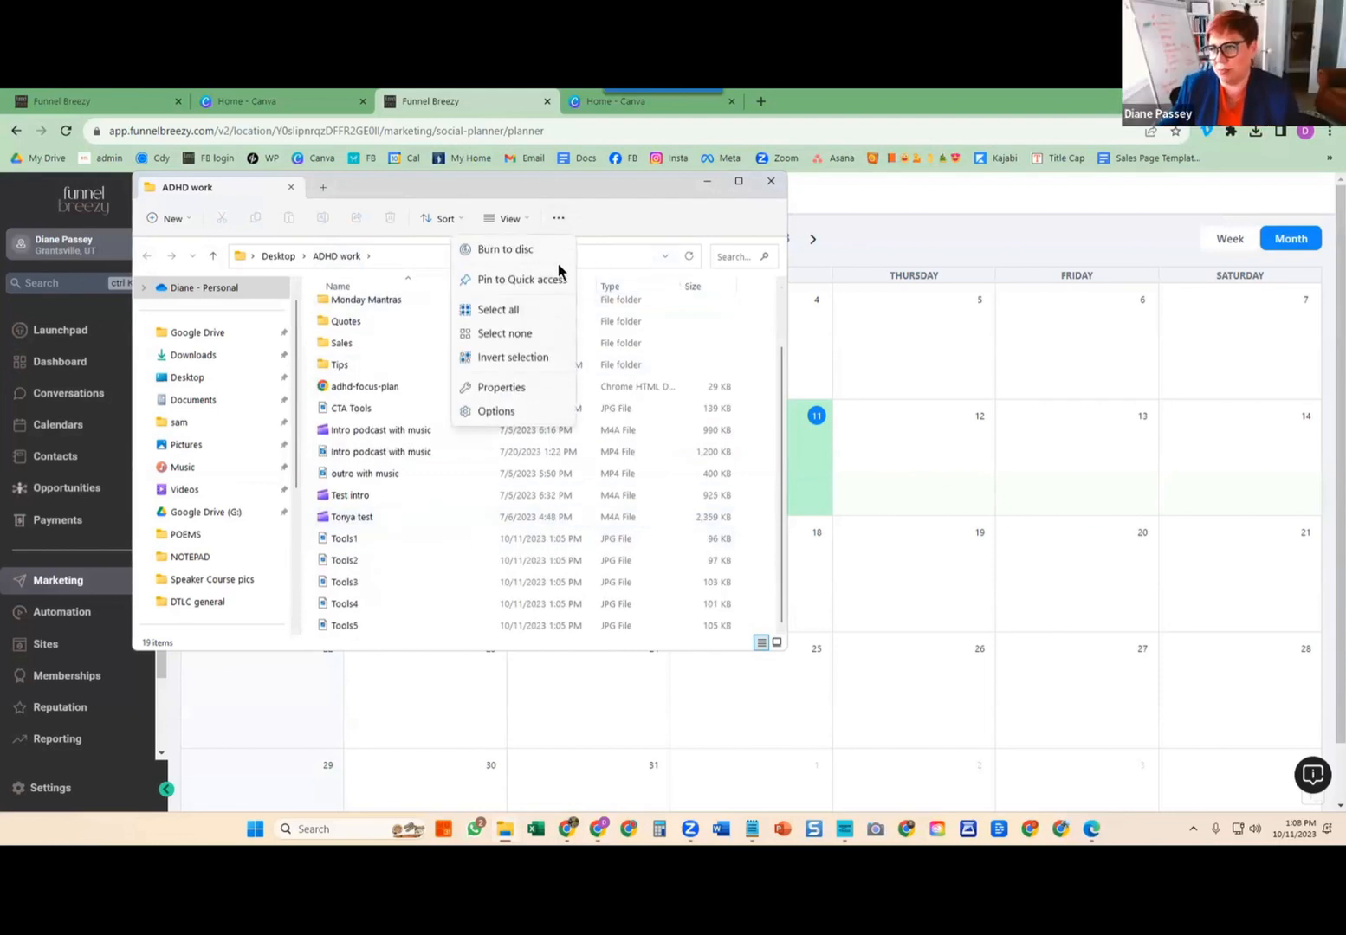
click(716, 330)
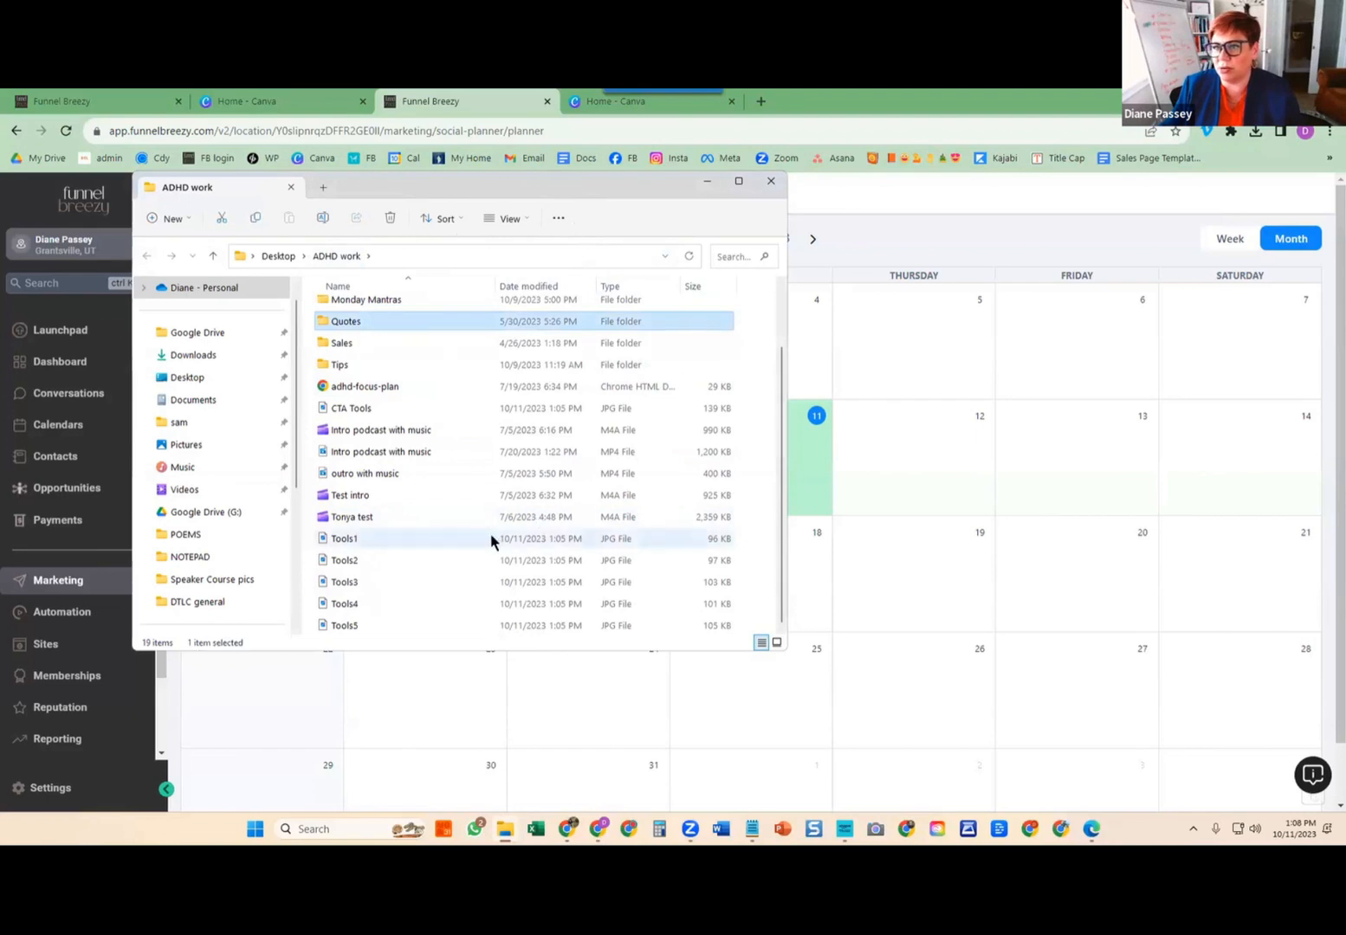
click(479, 472)
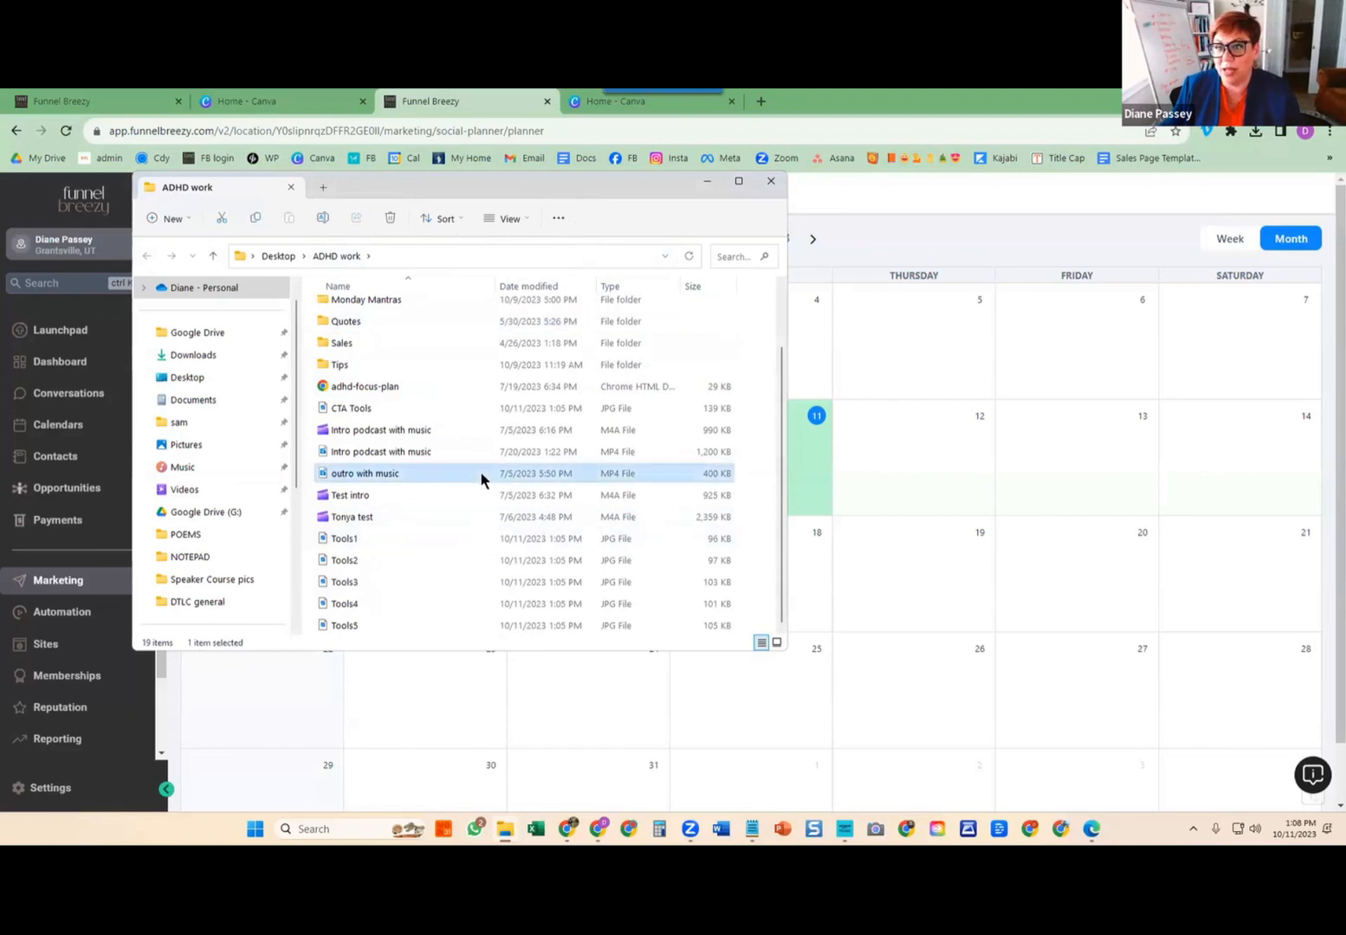
click(416, 541)
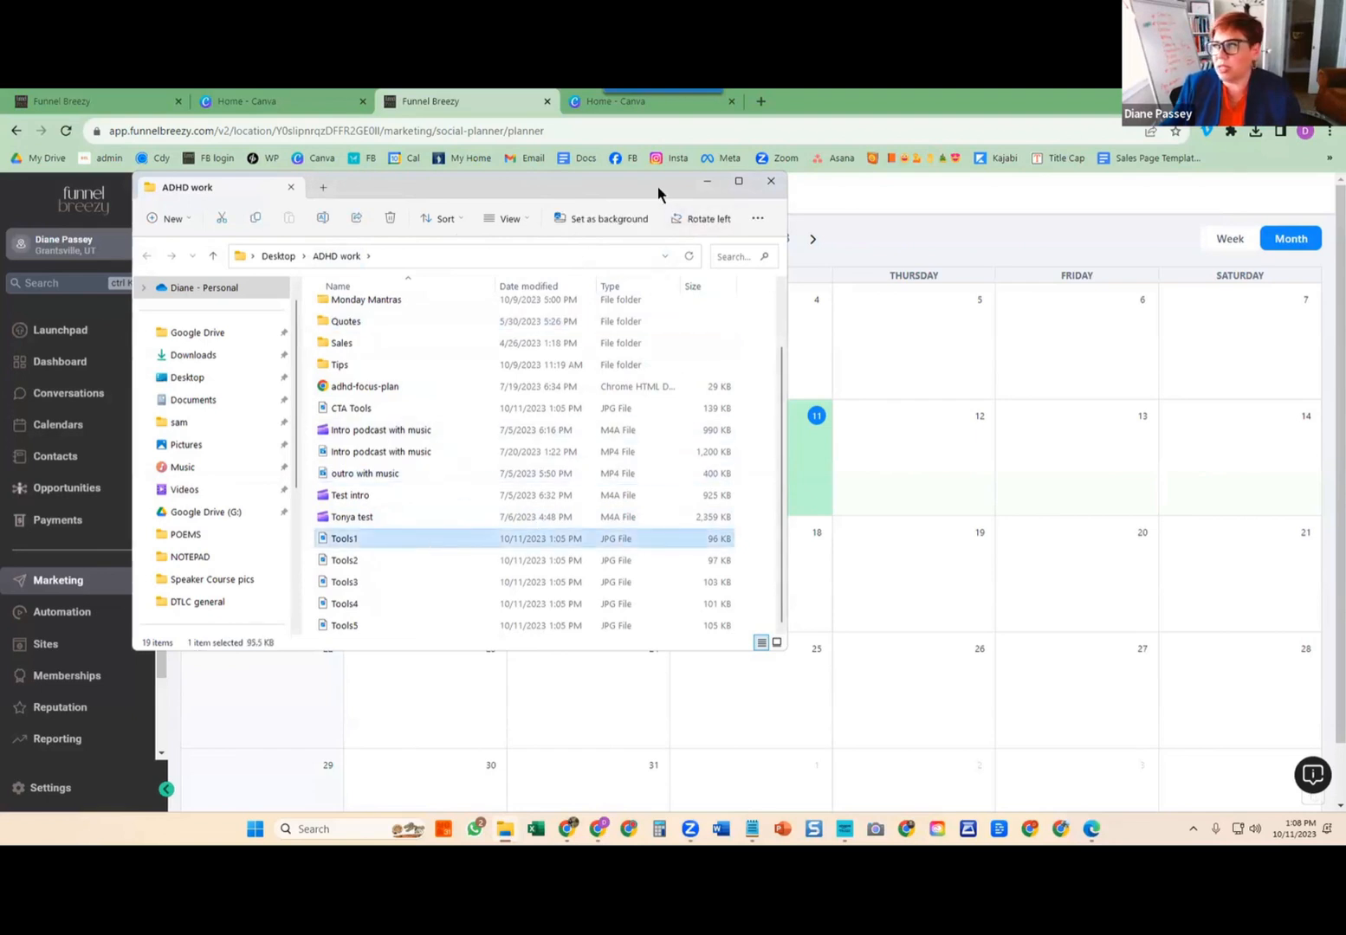
click(771, 181)
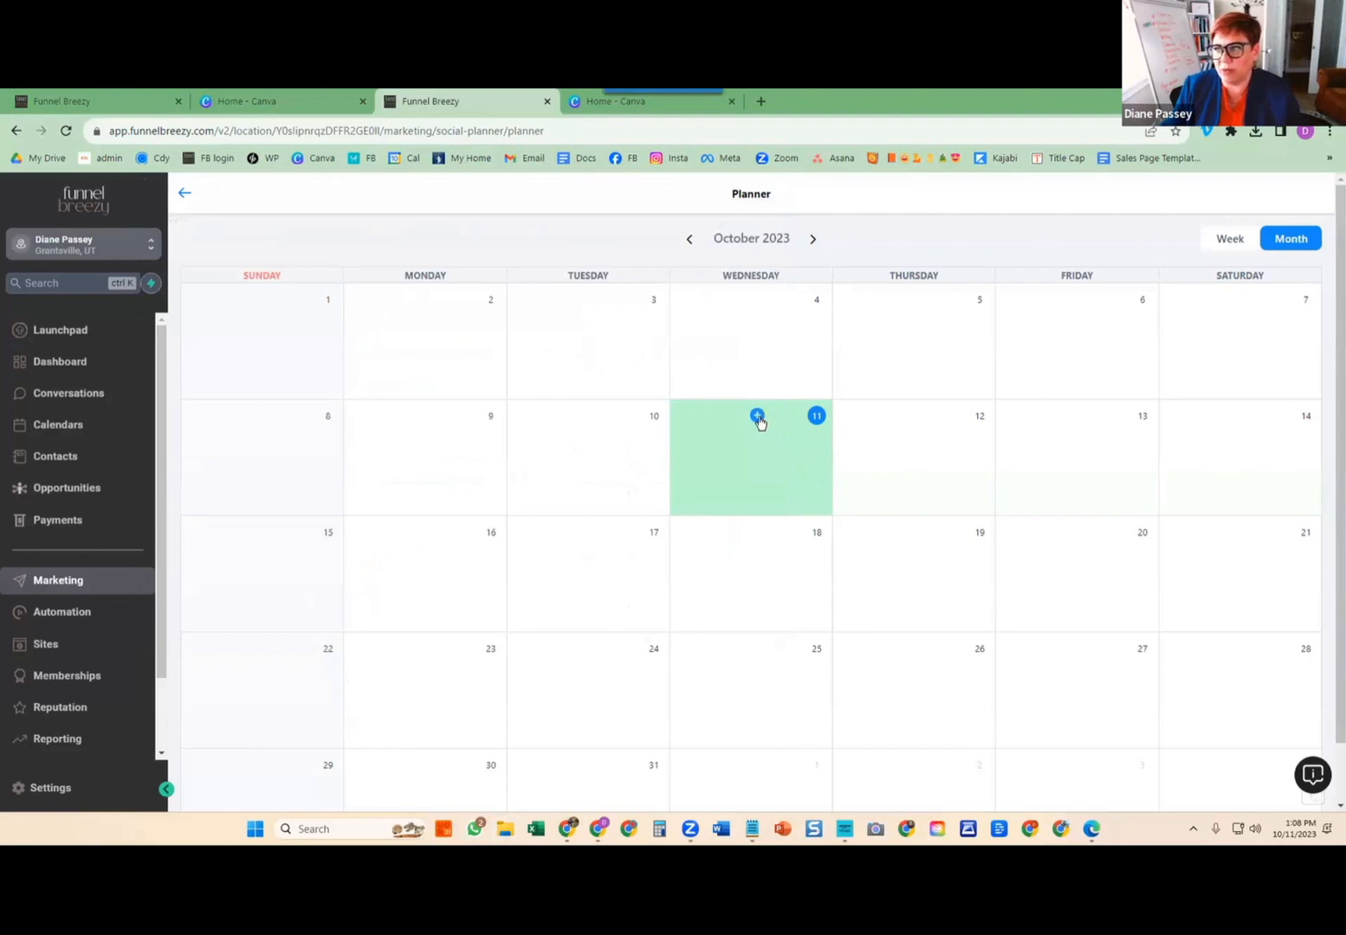
Start a new social post on October 11 in the planner and open its social account selection.
click(757, 416)
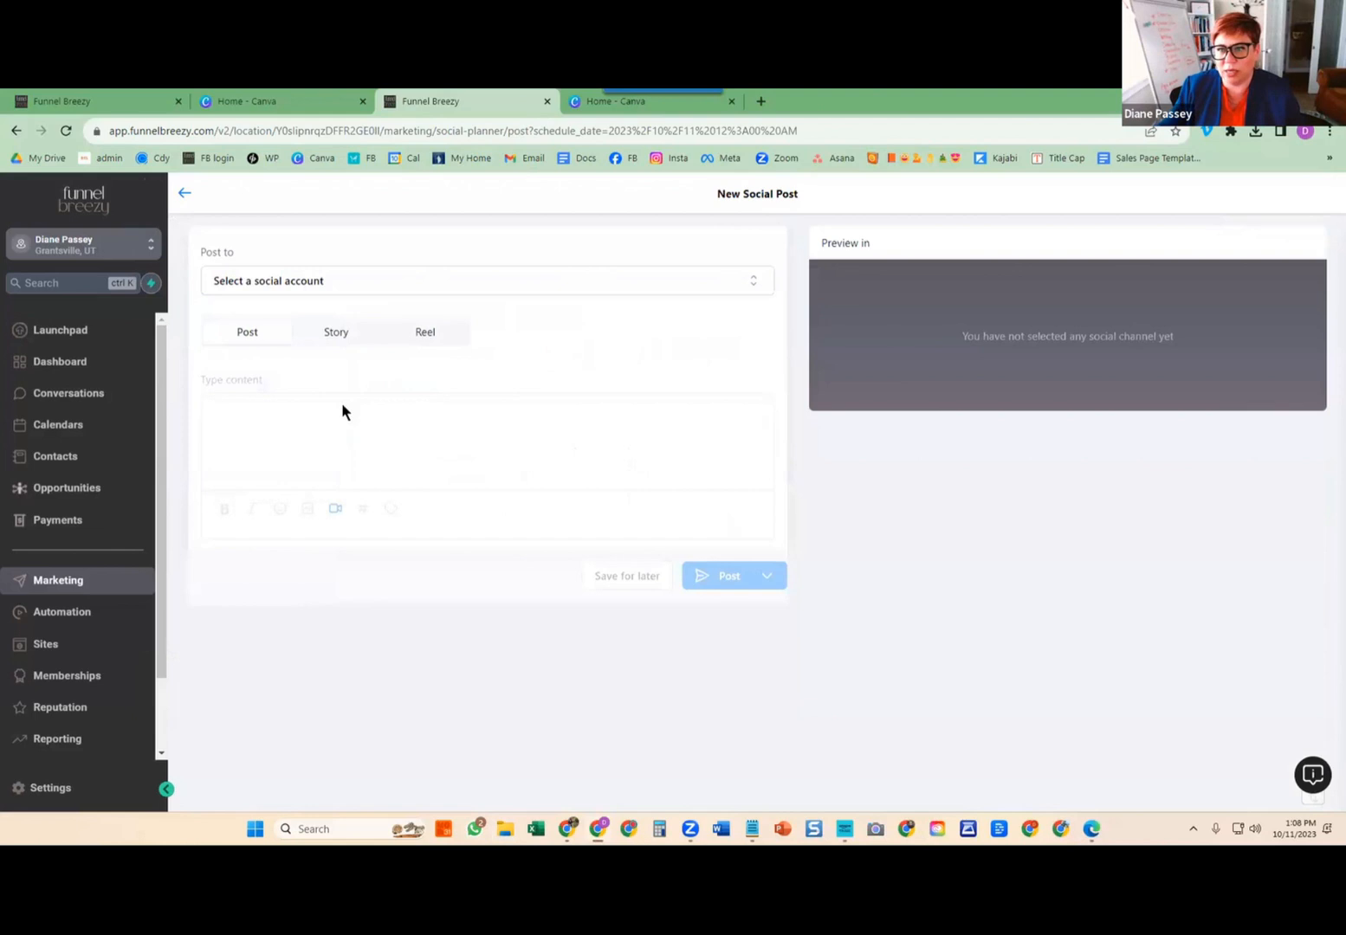
click(265, 281)
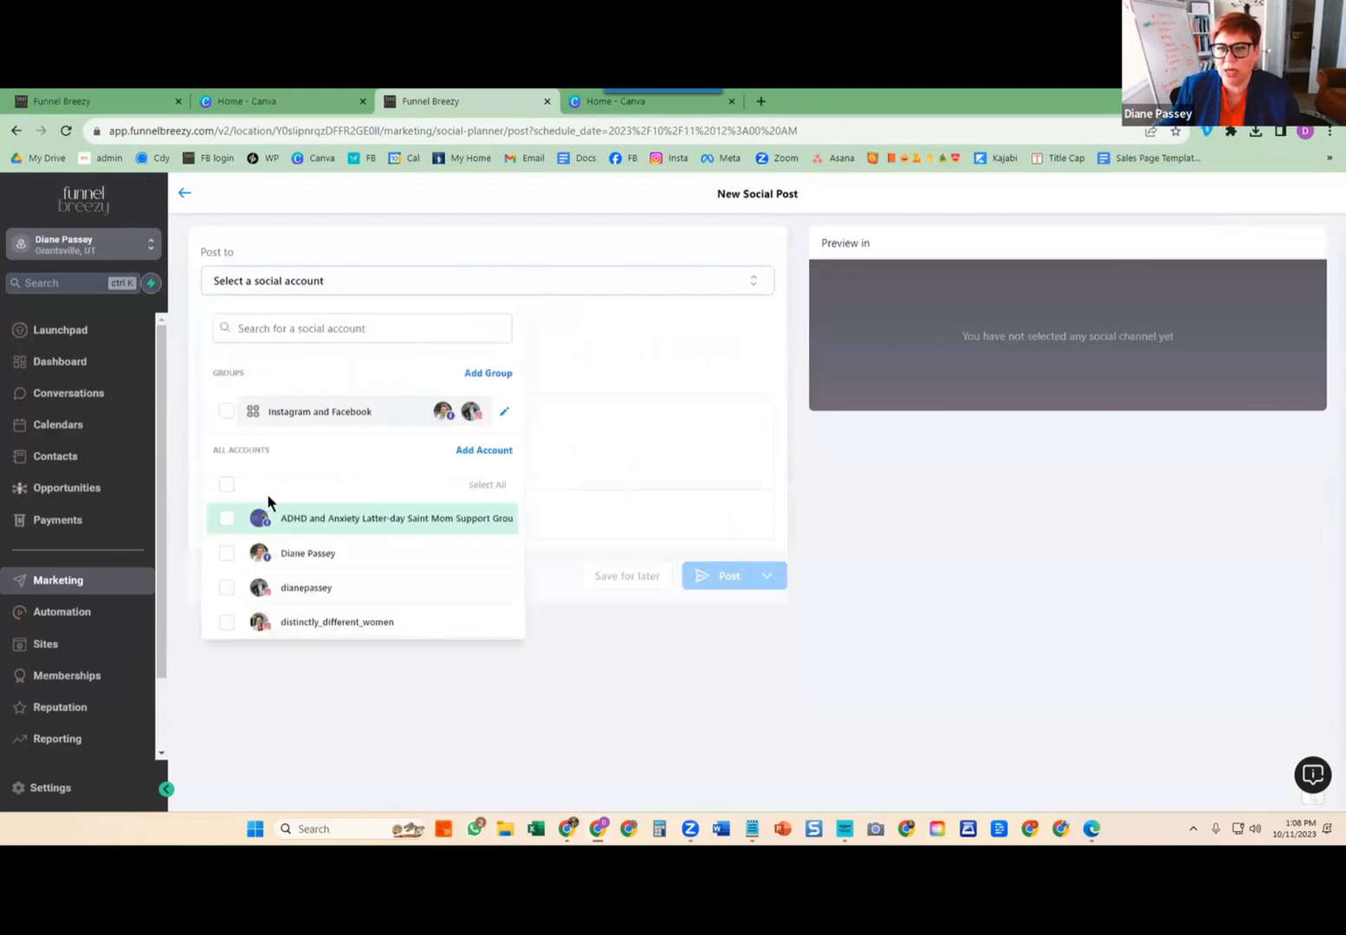
click(227, 591)
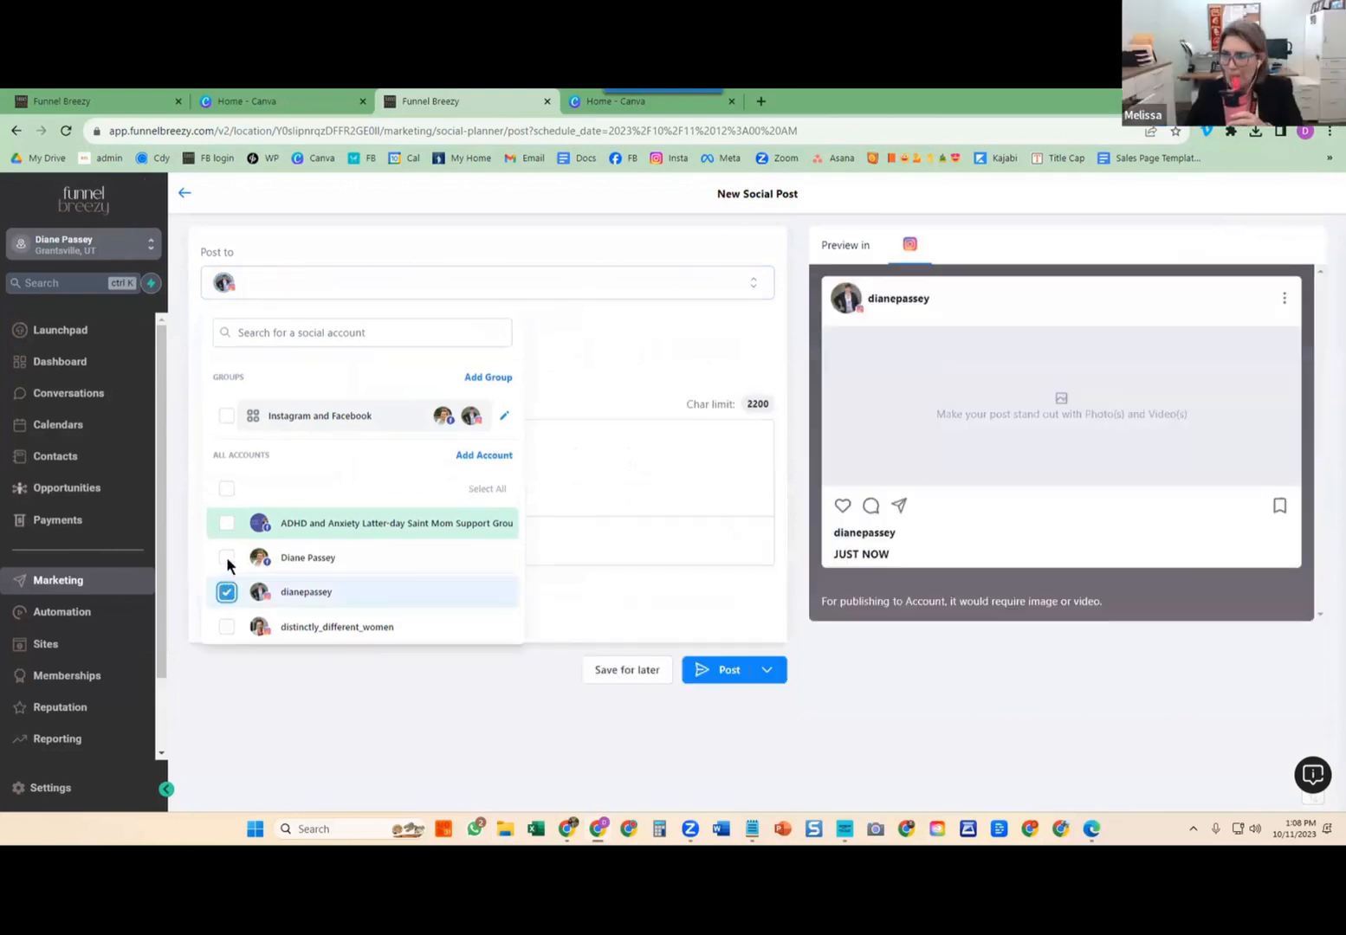
click(227, 559)
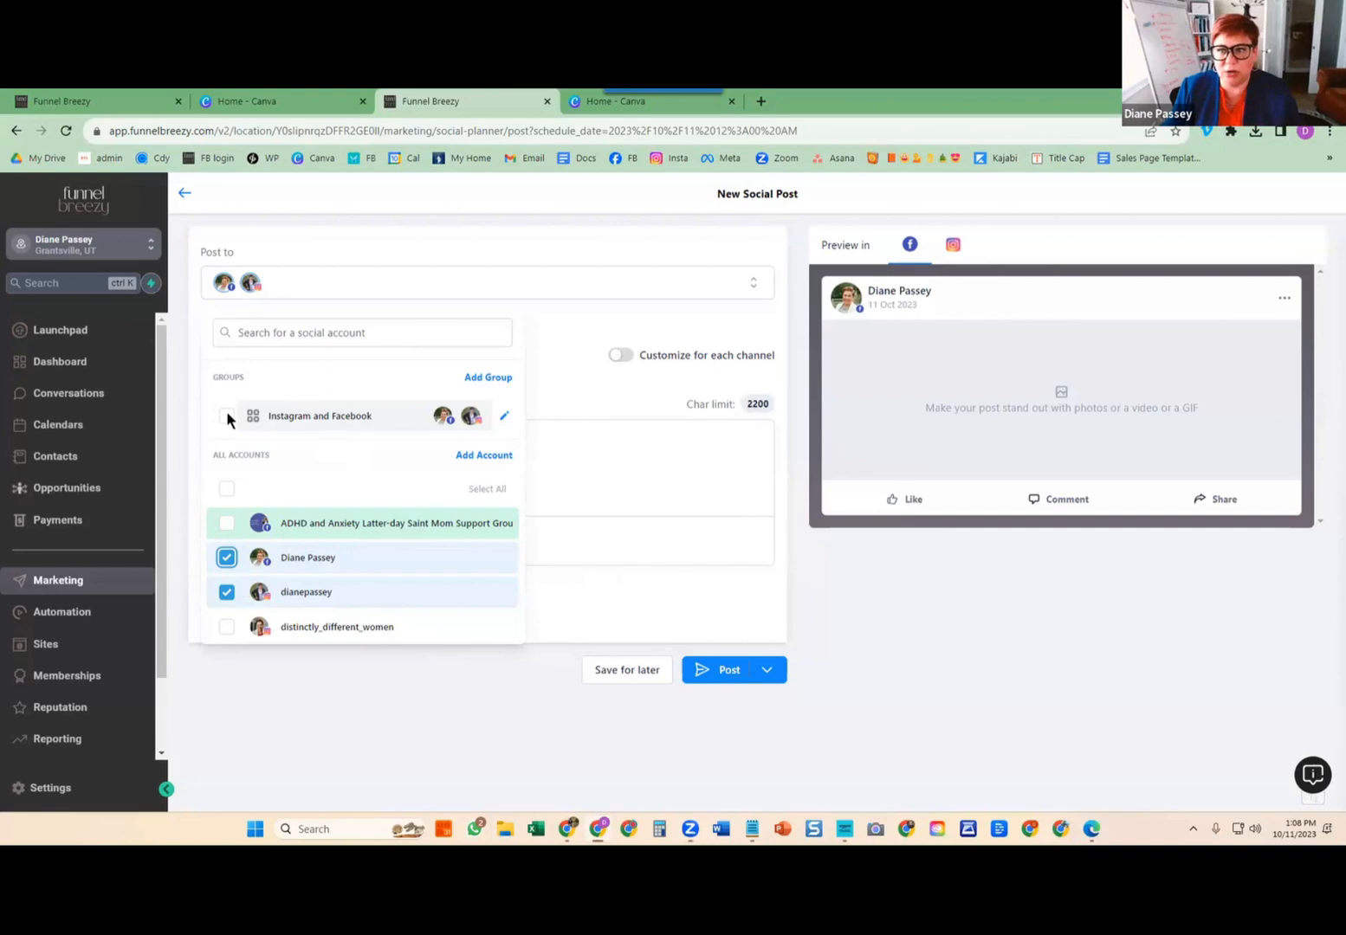
click(226, 558)
click(228, 592)
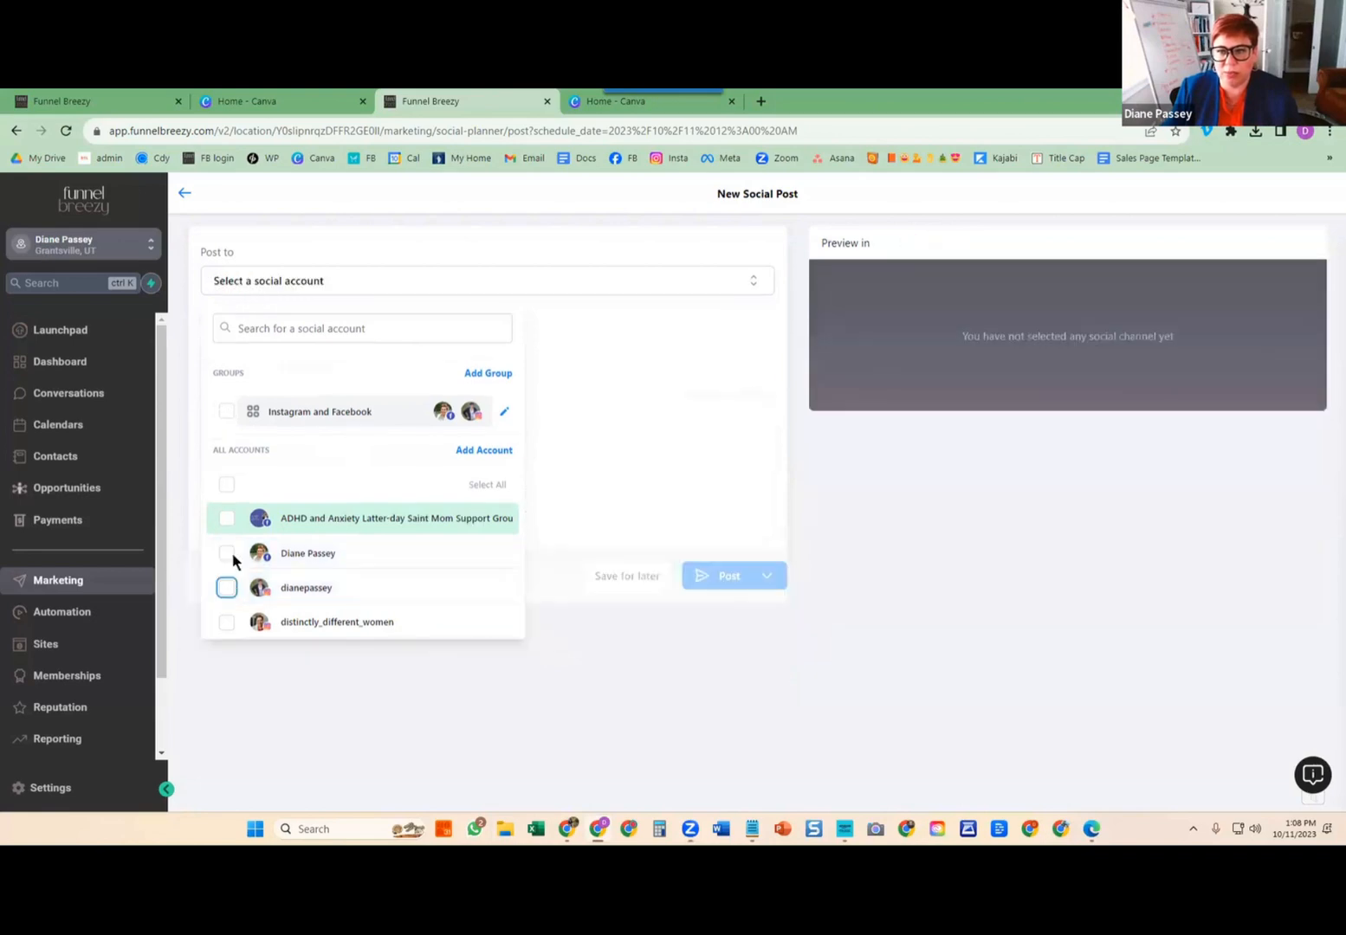
Set the post to publish to the Instagram and Facebook group, and go to the content area.
click(226, 412)
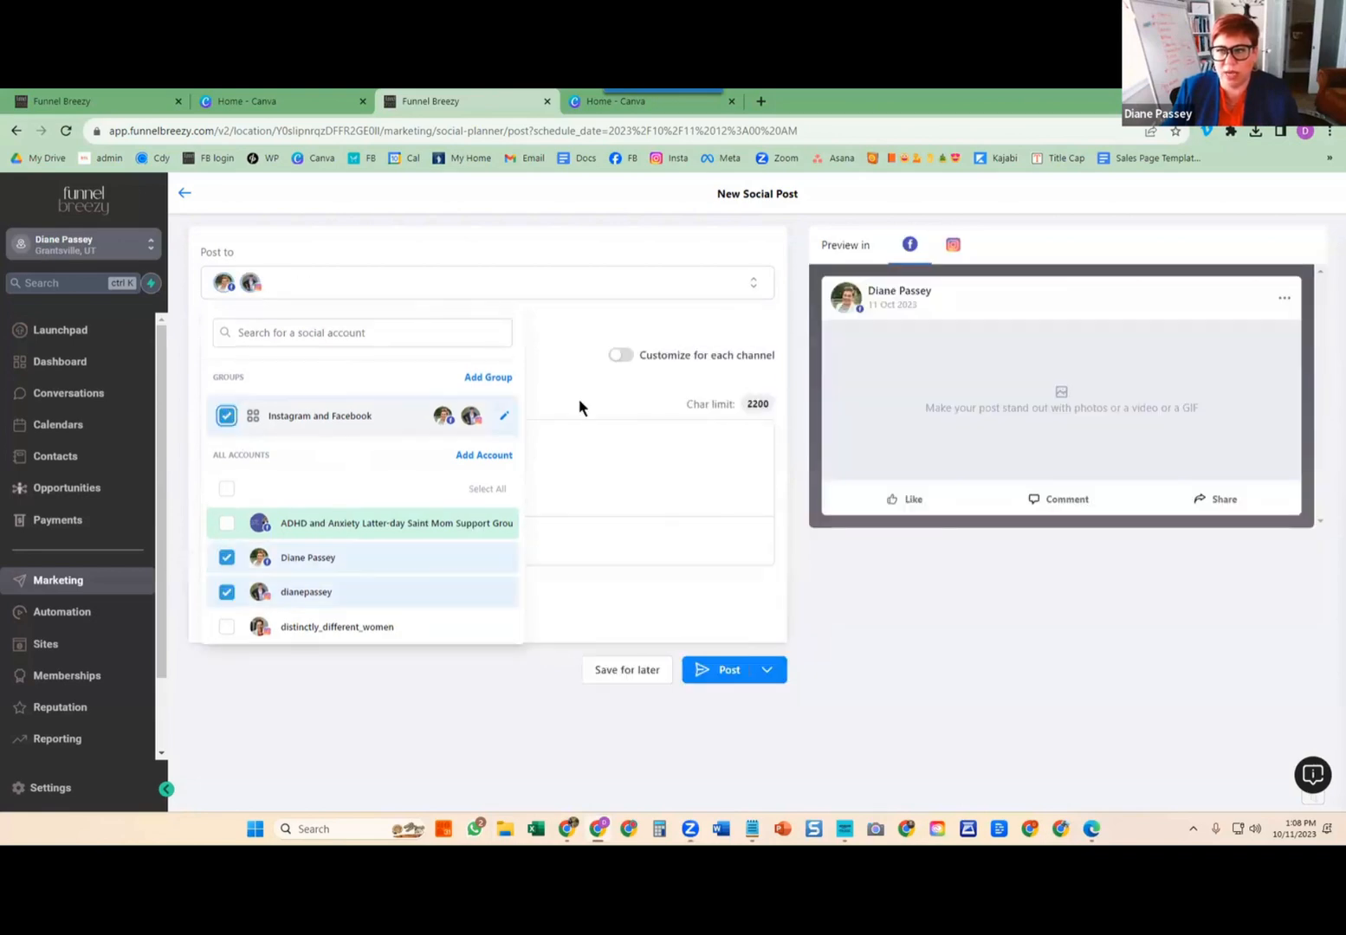
click(587, 453)
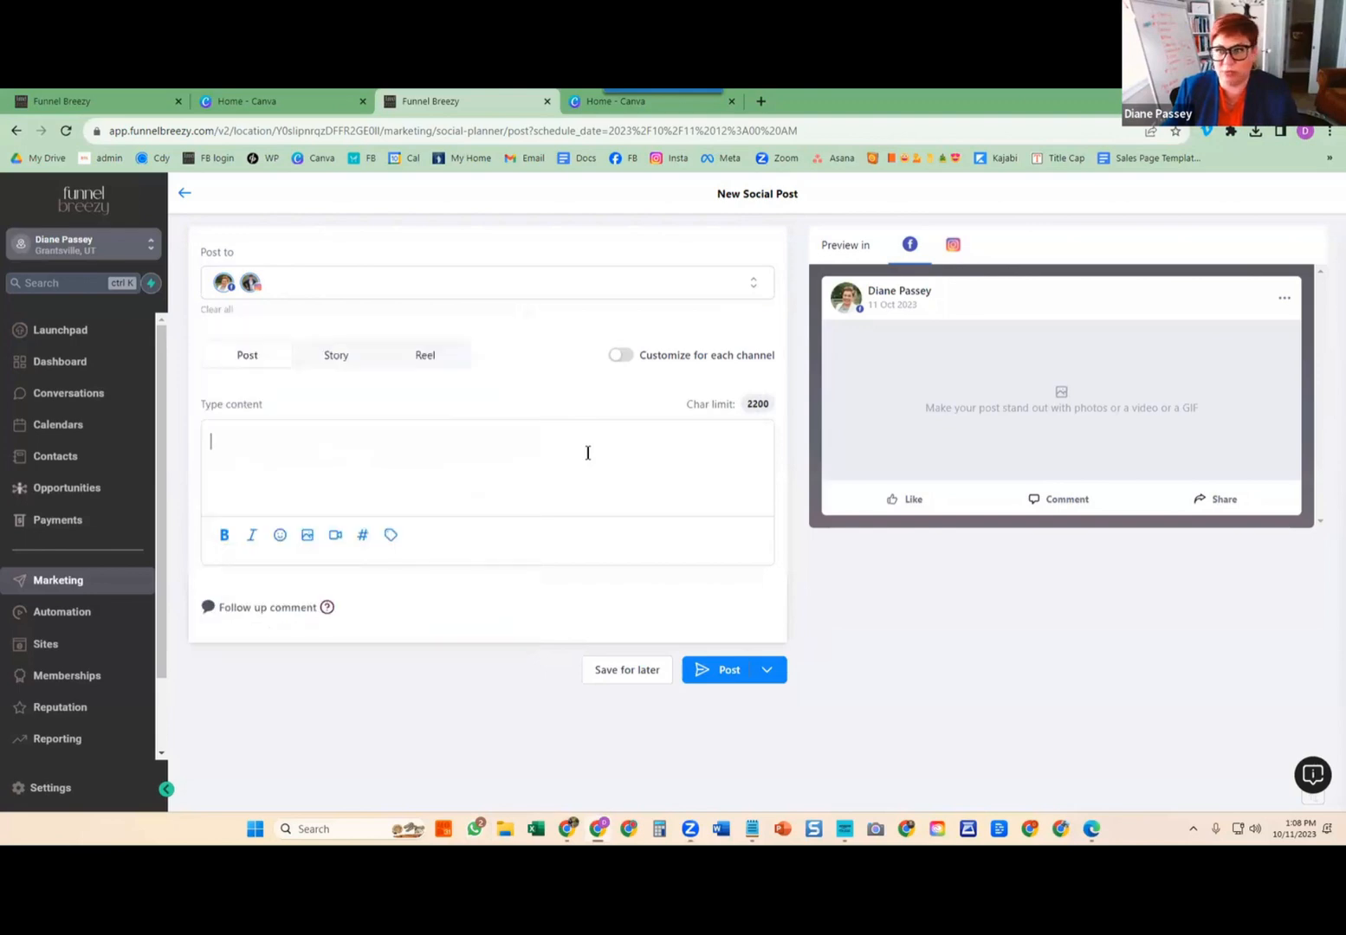
Open the media library for the post's images and look over its folders and files.
click(307, 535)
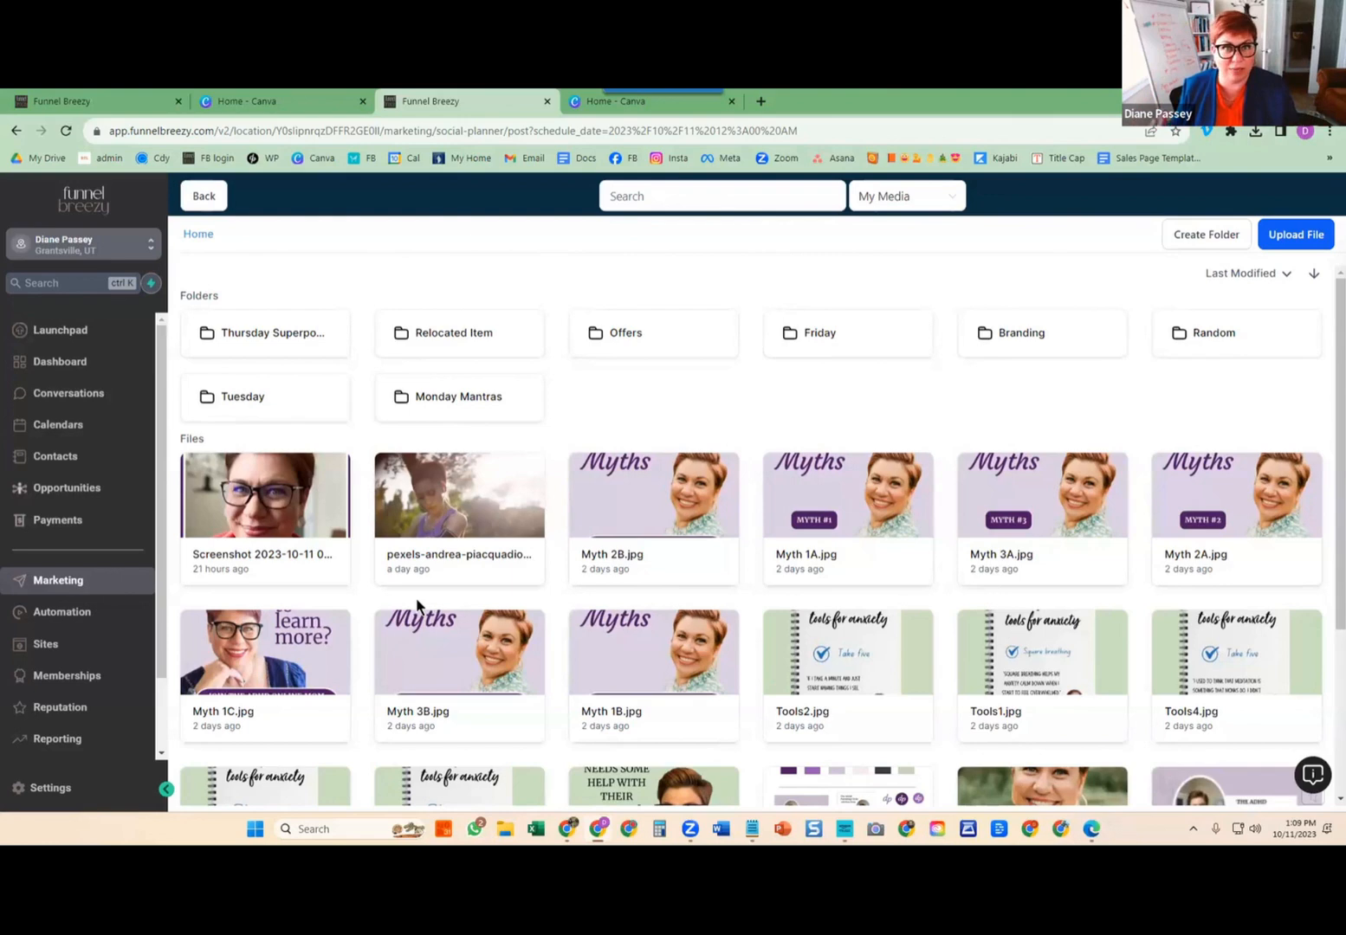
scroll(748, 620, down, 1)
scroll(742, 620, down, 3)
scroll(741, 618, up, 3)
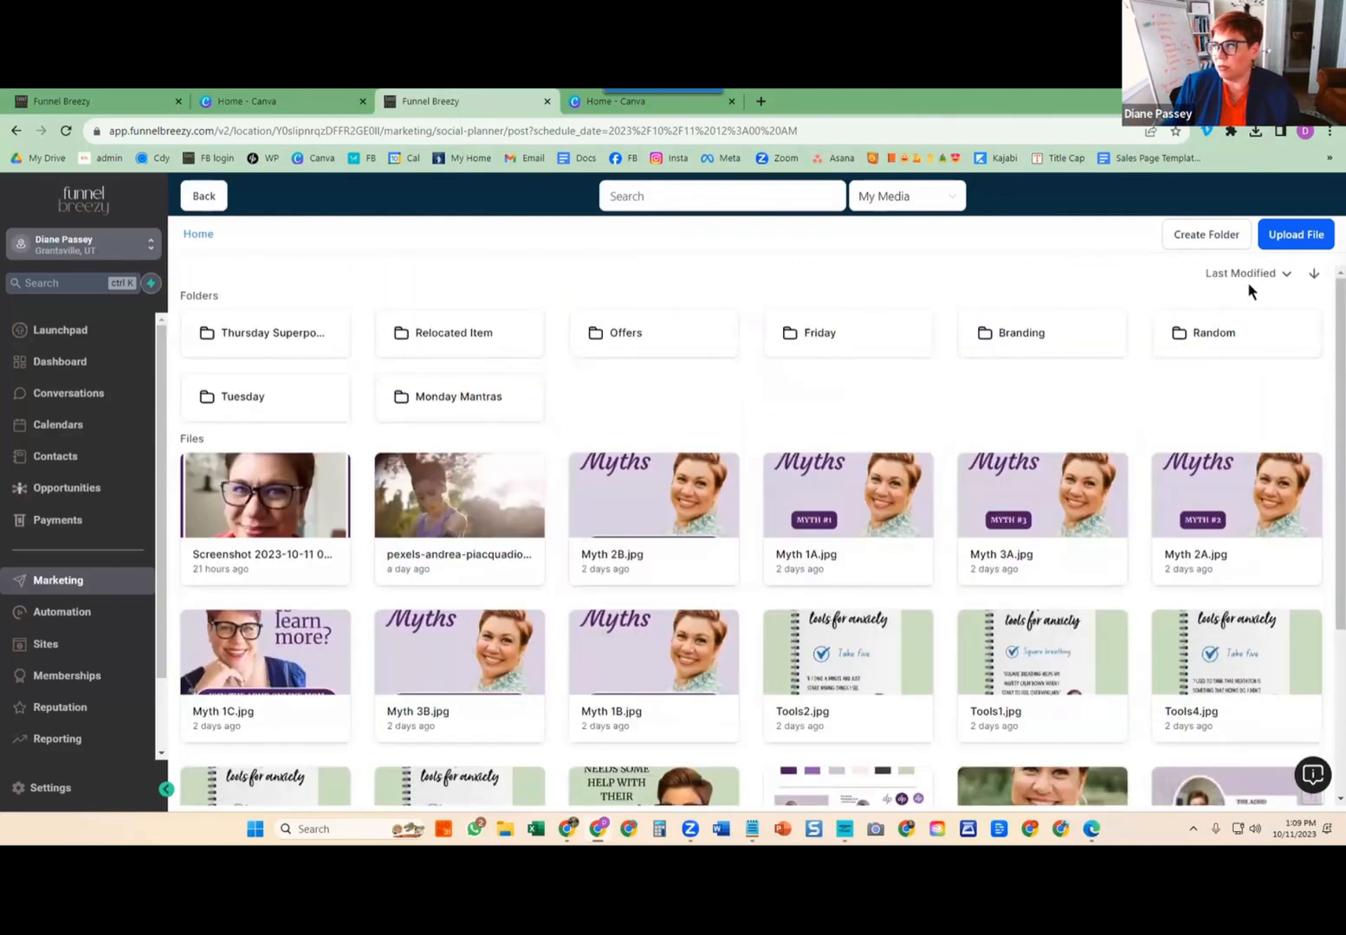
Start a file upload and browse to the Monday Myths folder under Desktop, ADHD work, Monday Mantras.
click(1287, 242)
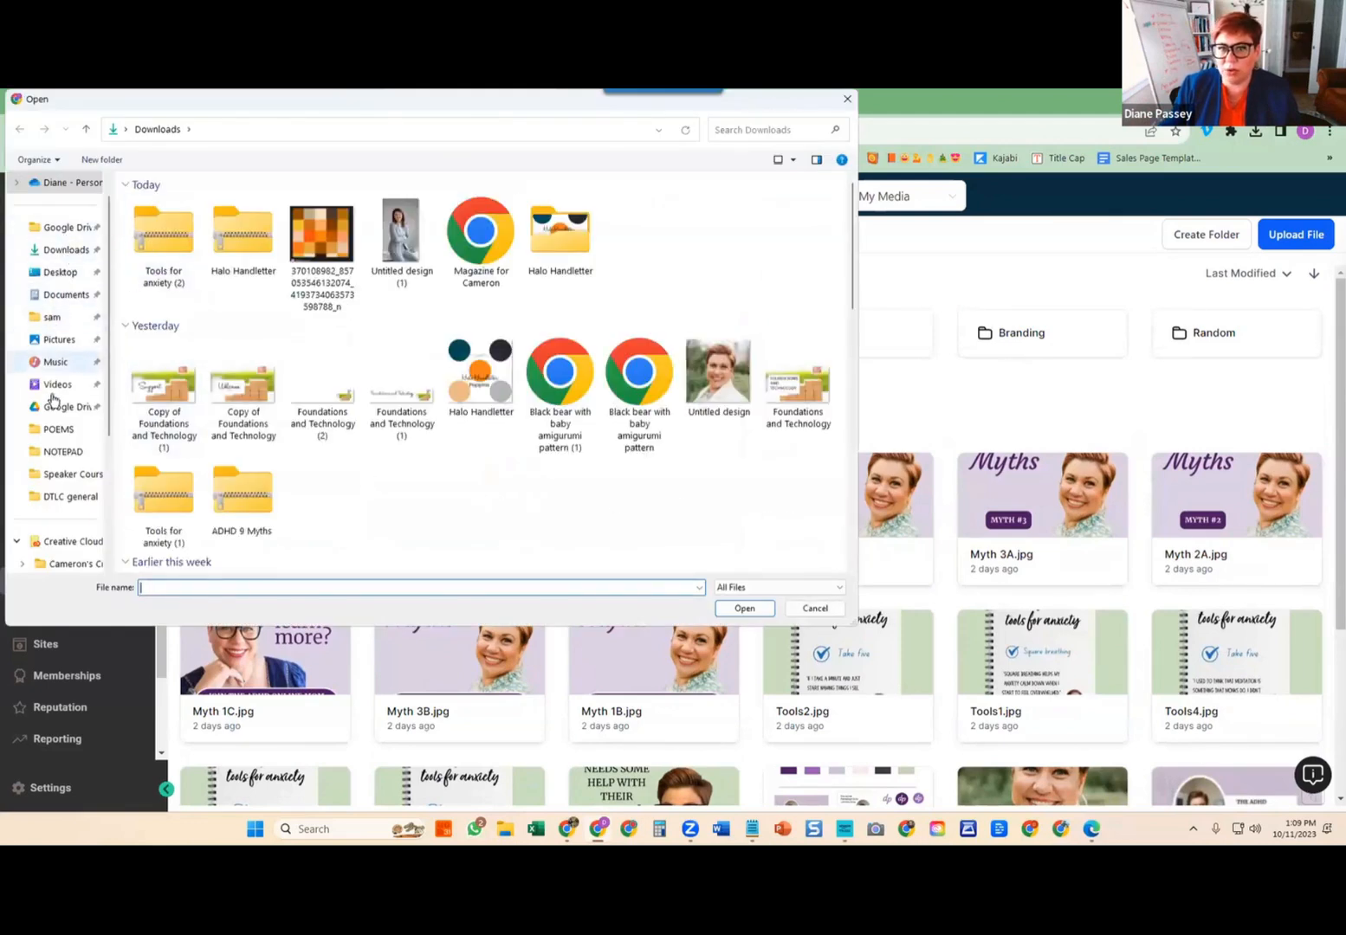
click(61, 274)
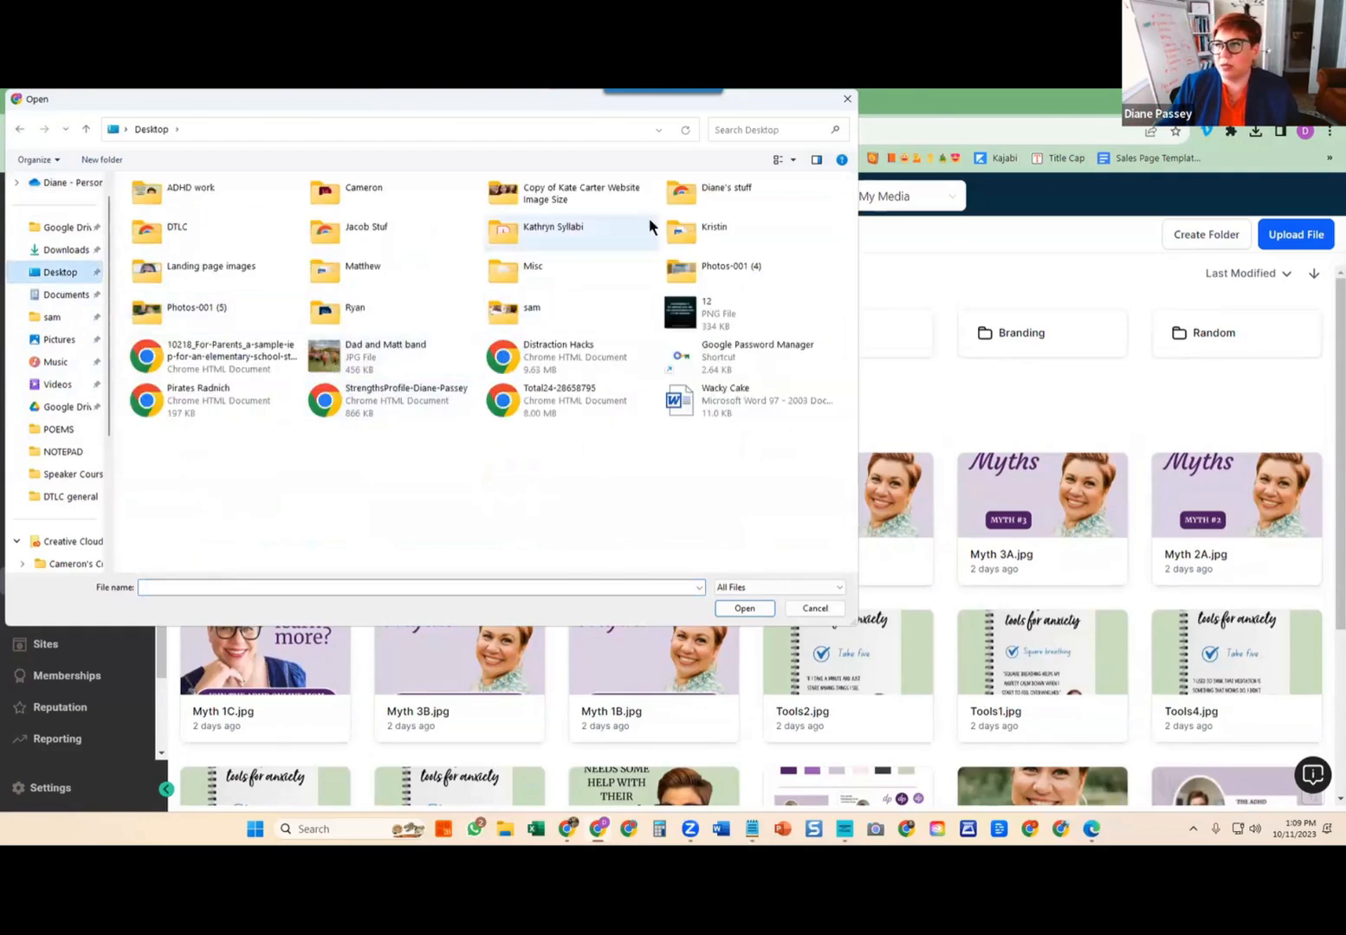
double_click(723, 193)
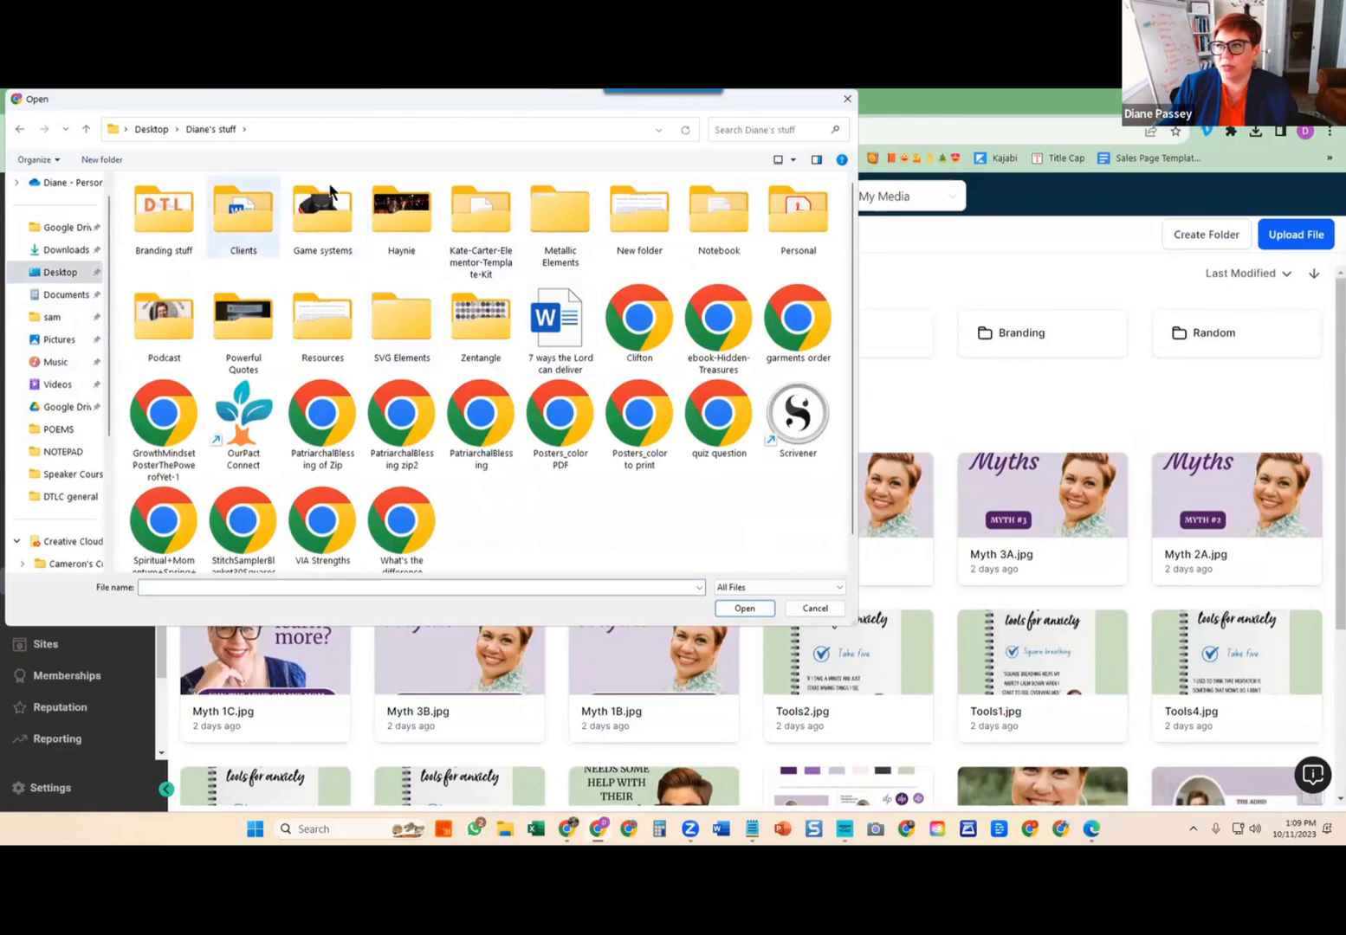
click(152, 130)
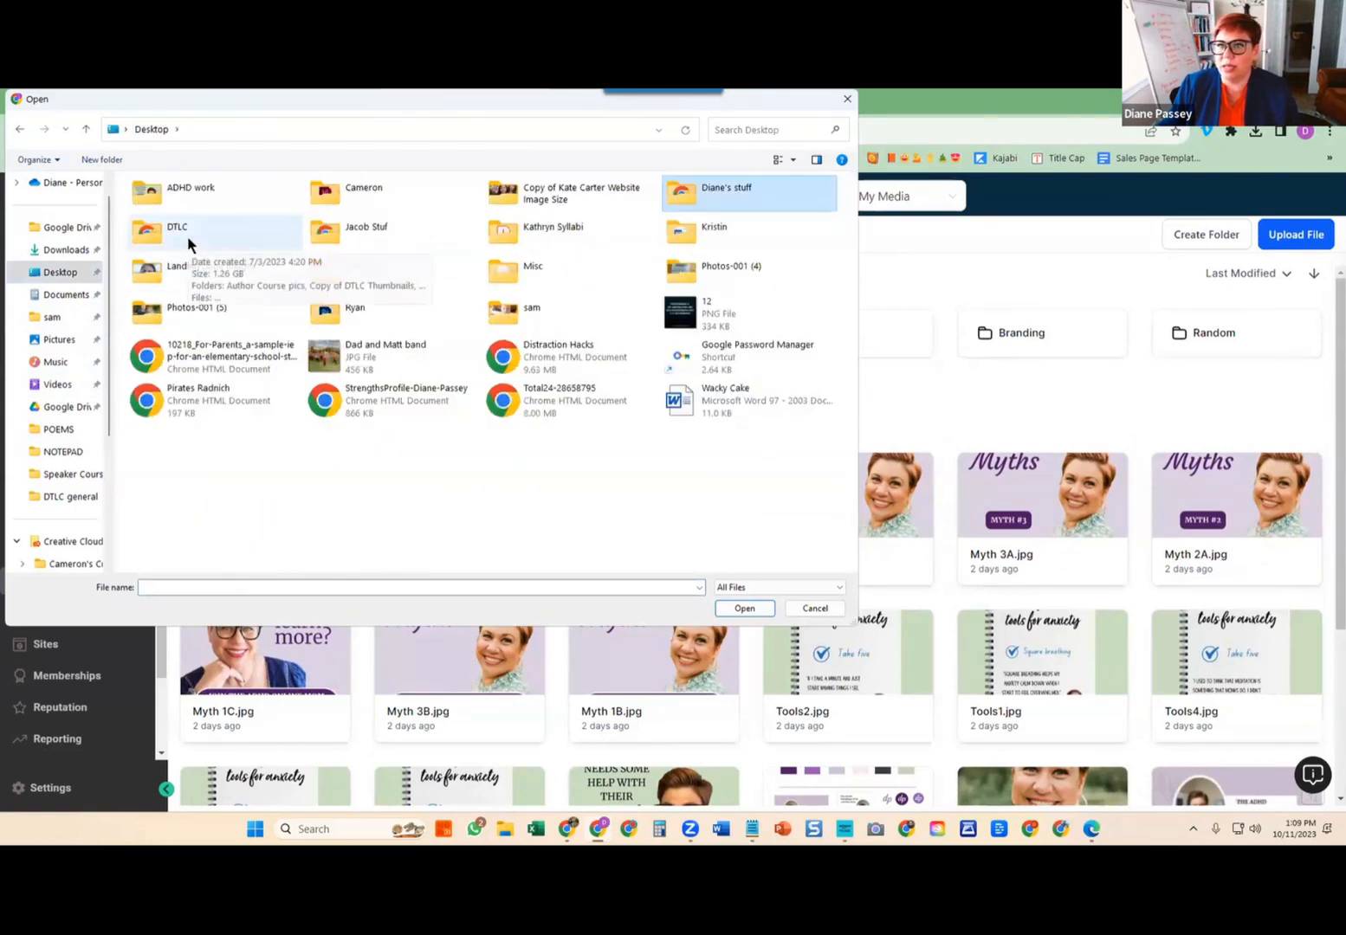
click(215, 200)
double_click(215, 198)
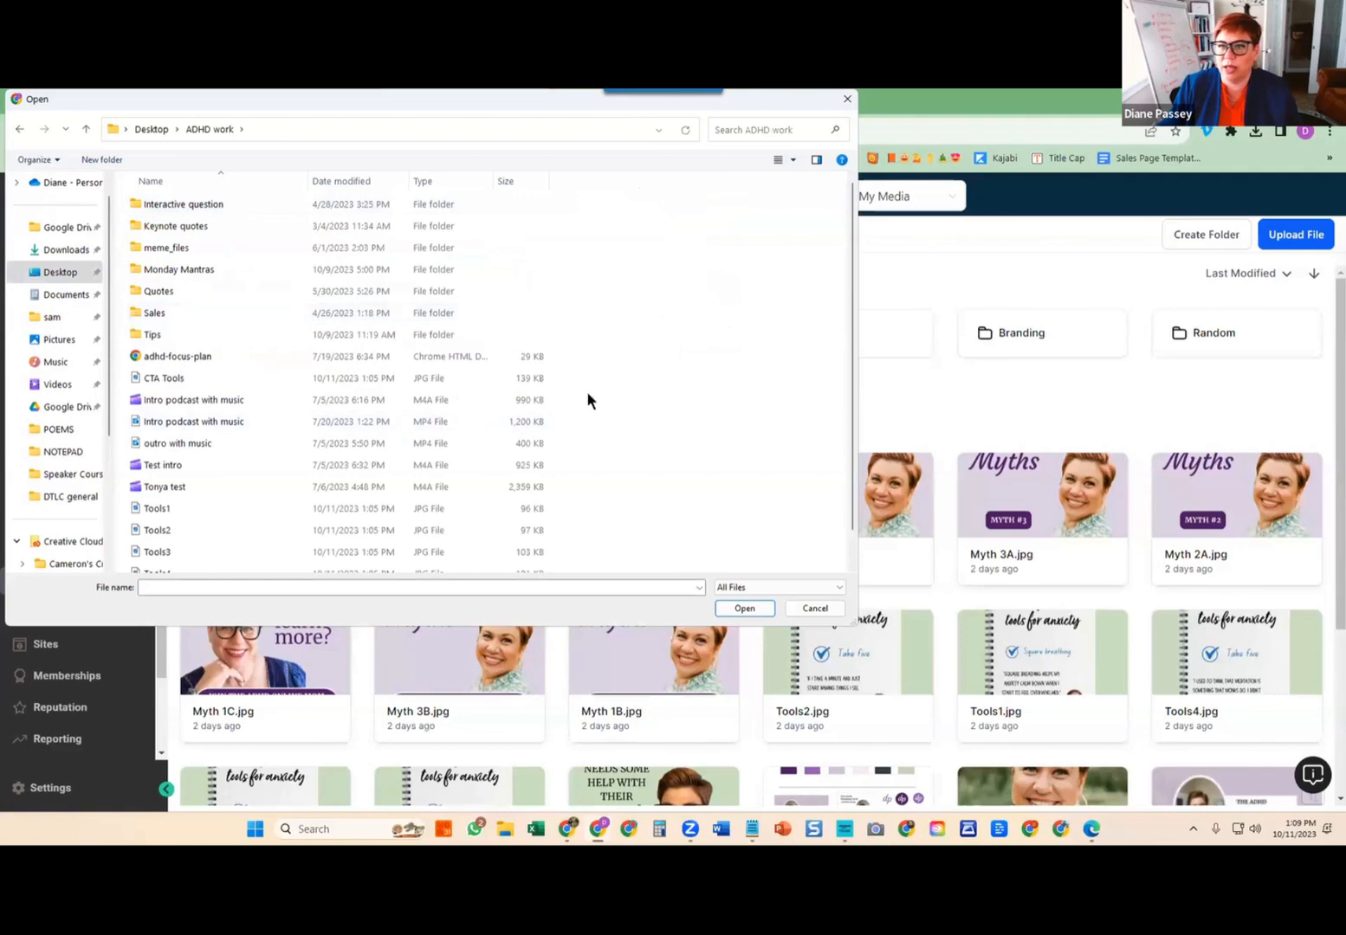
double_click(149, 273)
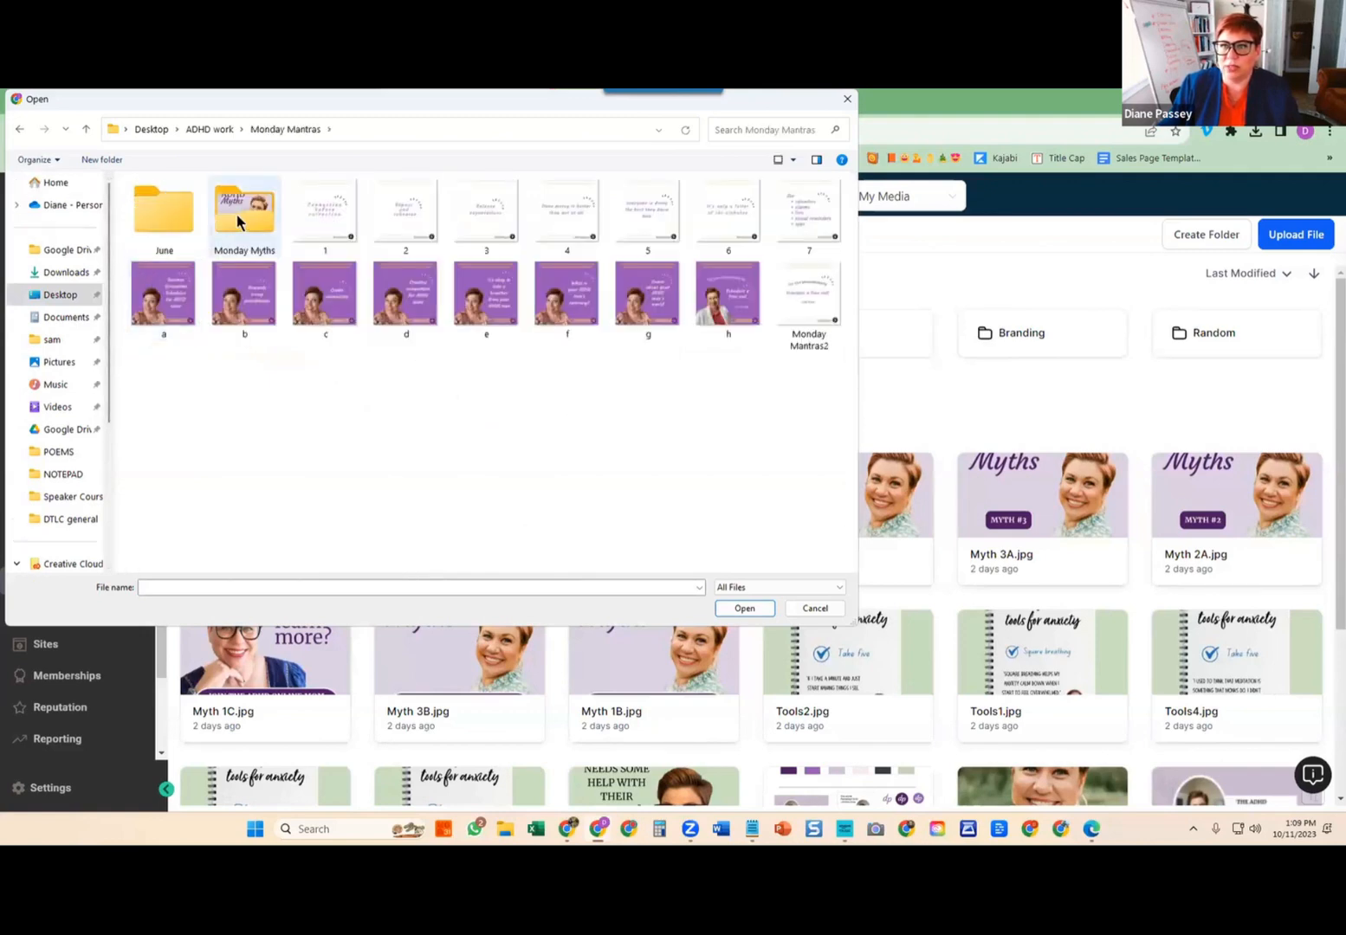
double_click(237, 223)
Upload all seven Myth images, from Myth 1A to Myth 3B, to the media library.
click(241, 218)
drag(703, 260, 164, 222)
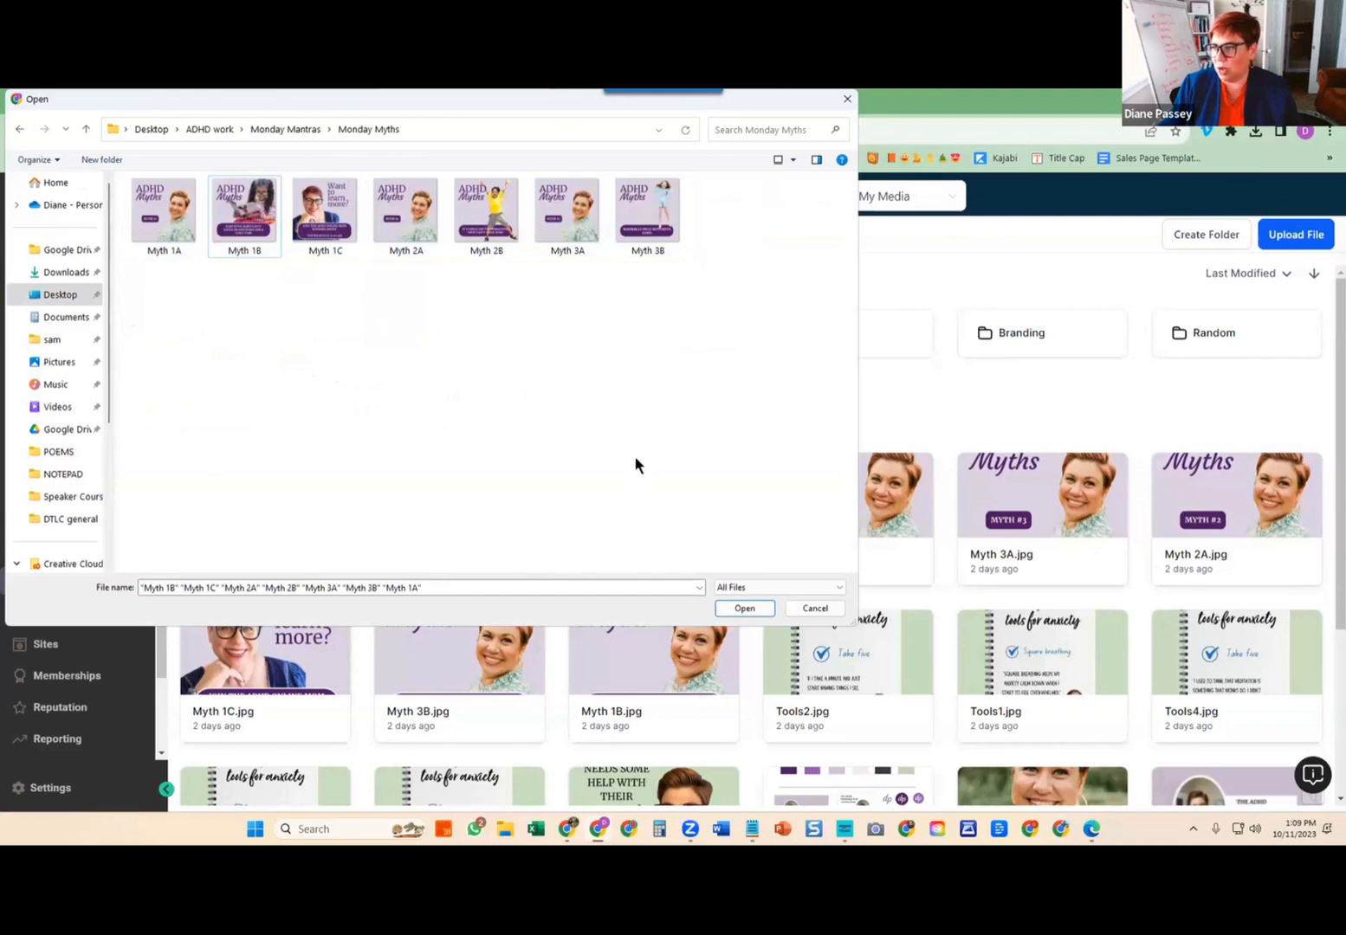
drag(736, 277, 156, 215)
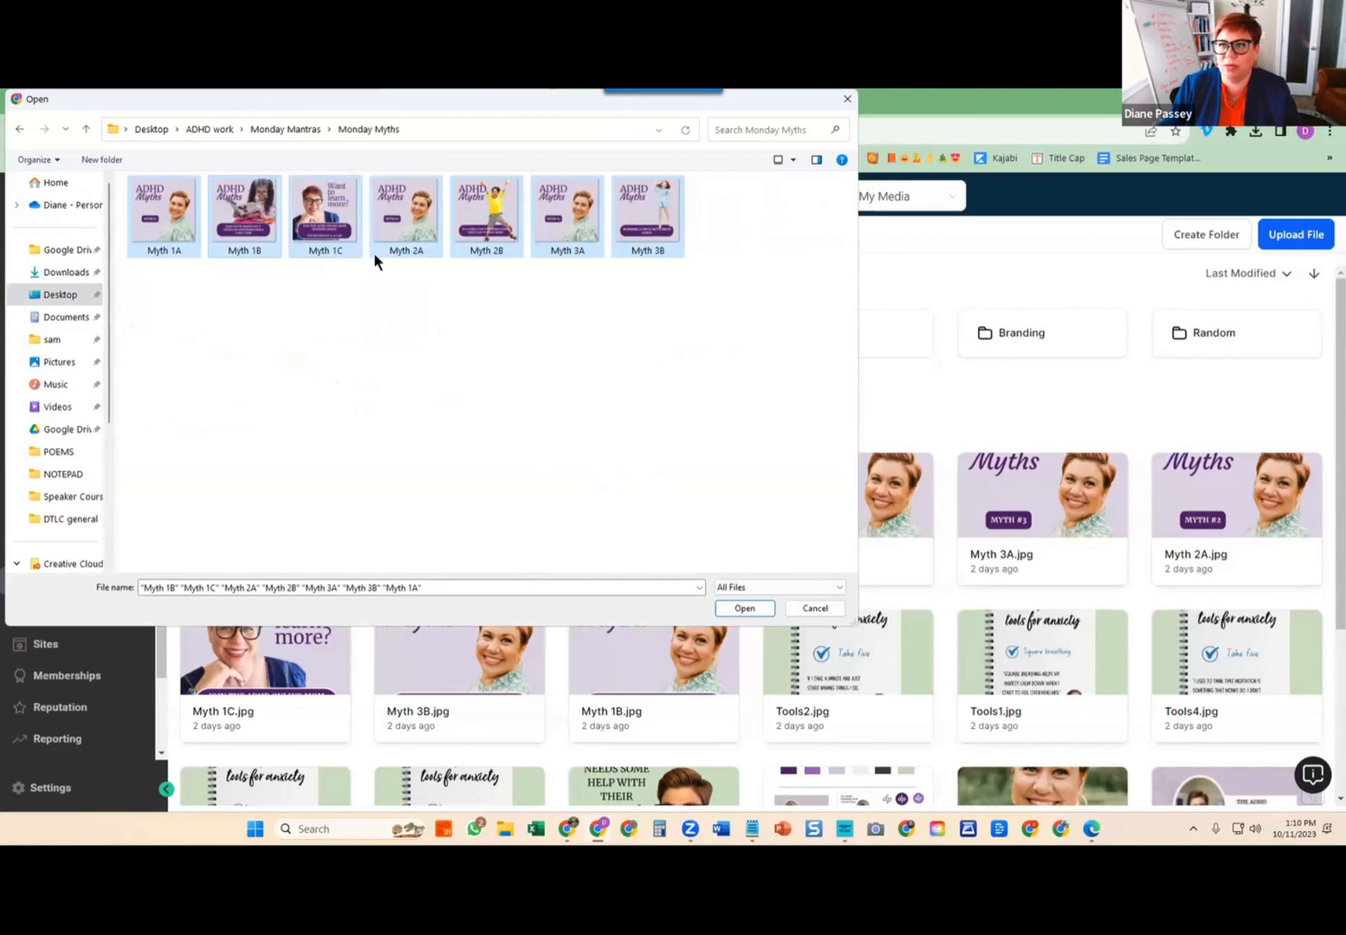
click(728, 608)
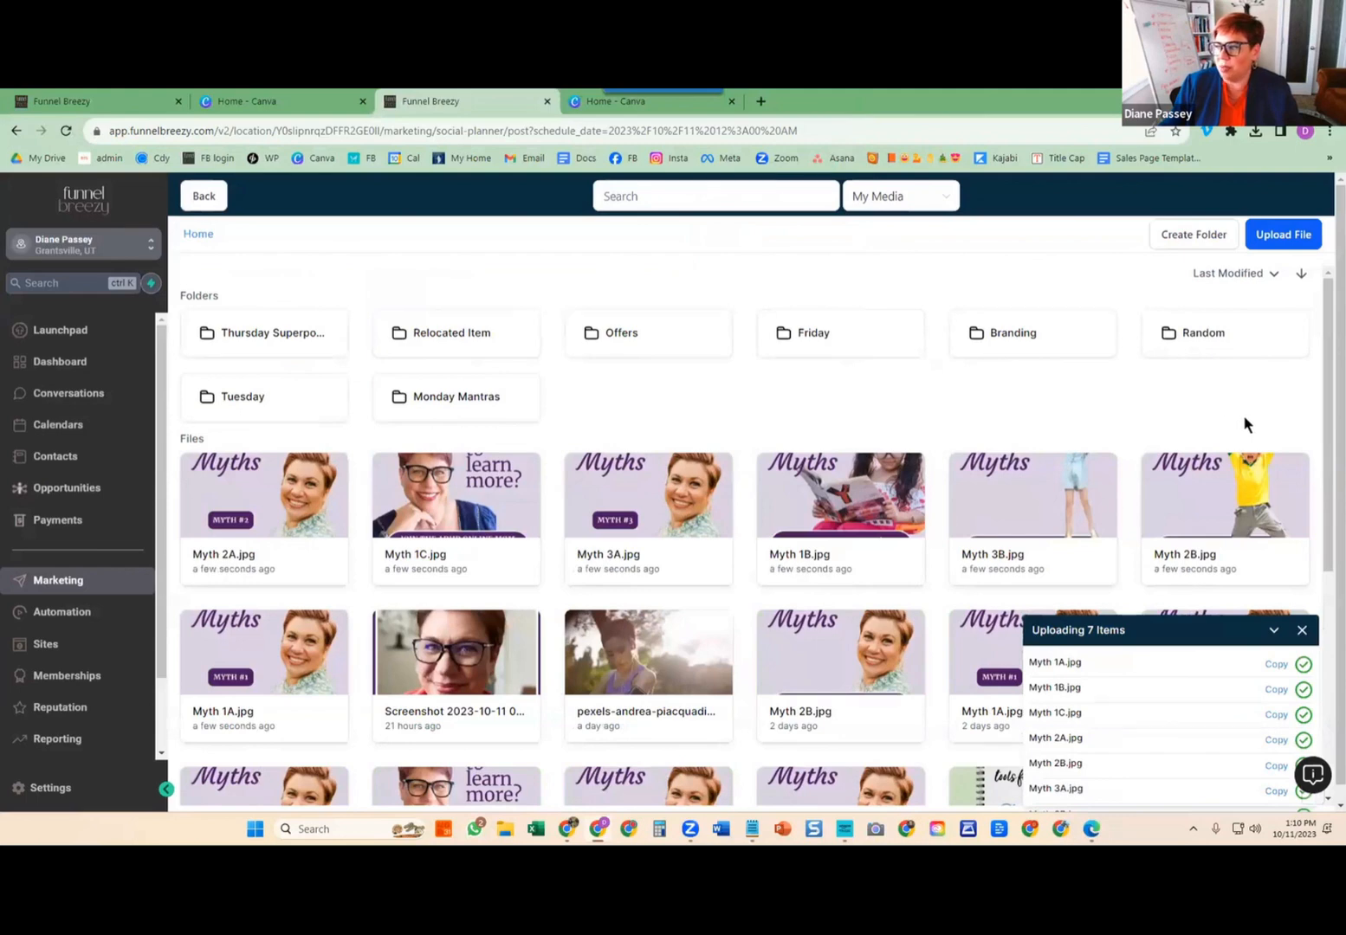
Try to select the newly uploaded Myth images together in the media library.
drag(1272, 429, 900, 417)
click(899, 417)
drag(170, 472, 407, 492)
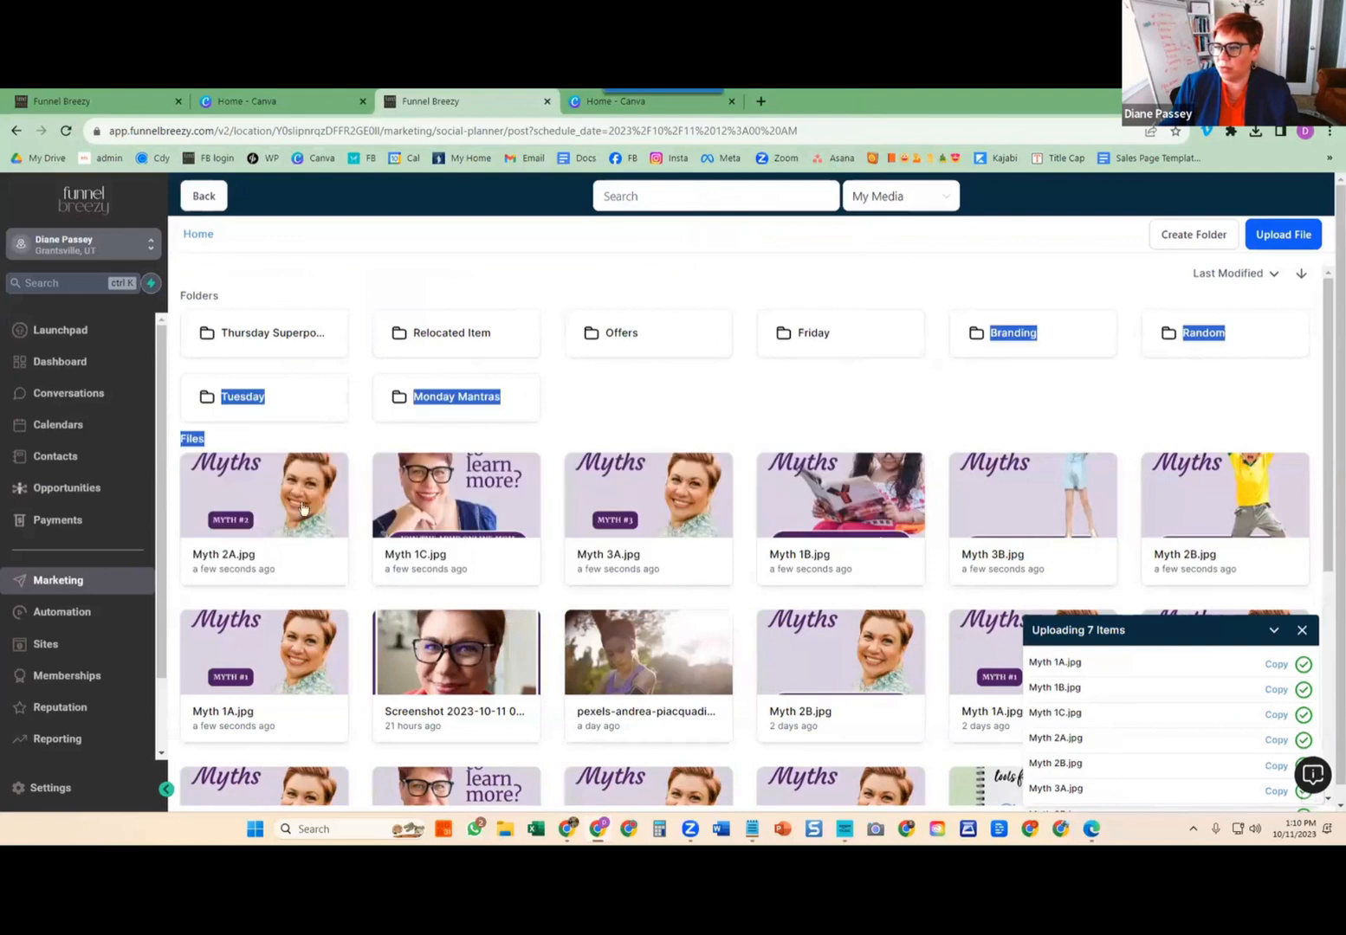
Move the seven newly uploaded Myth images one by one into the Monday Mantras folder.
click(246, 529)
drag(269, 544, 459, 400)
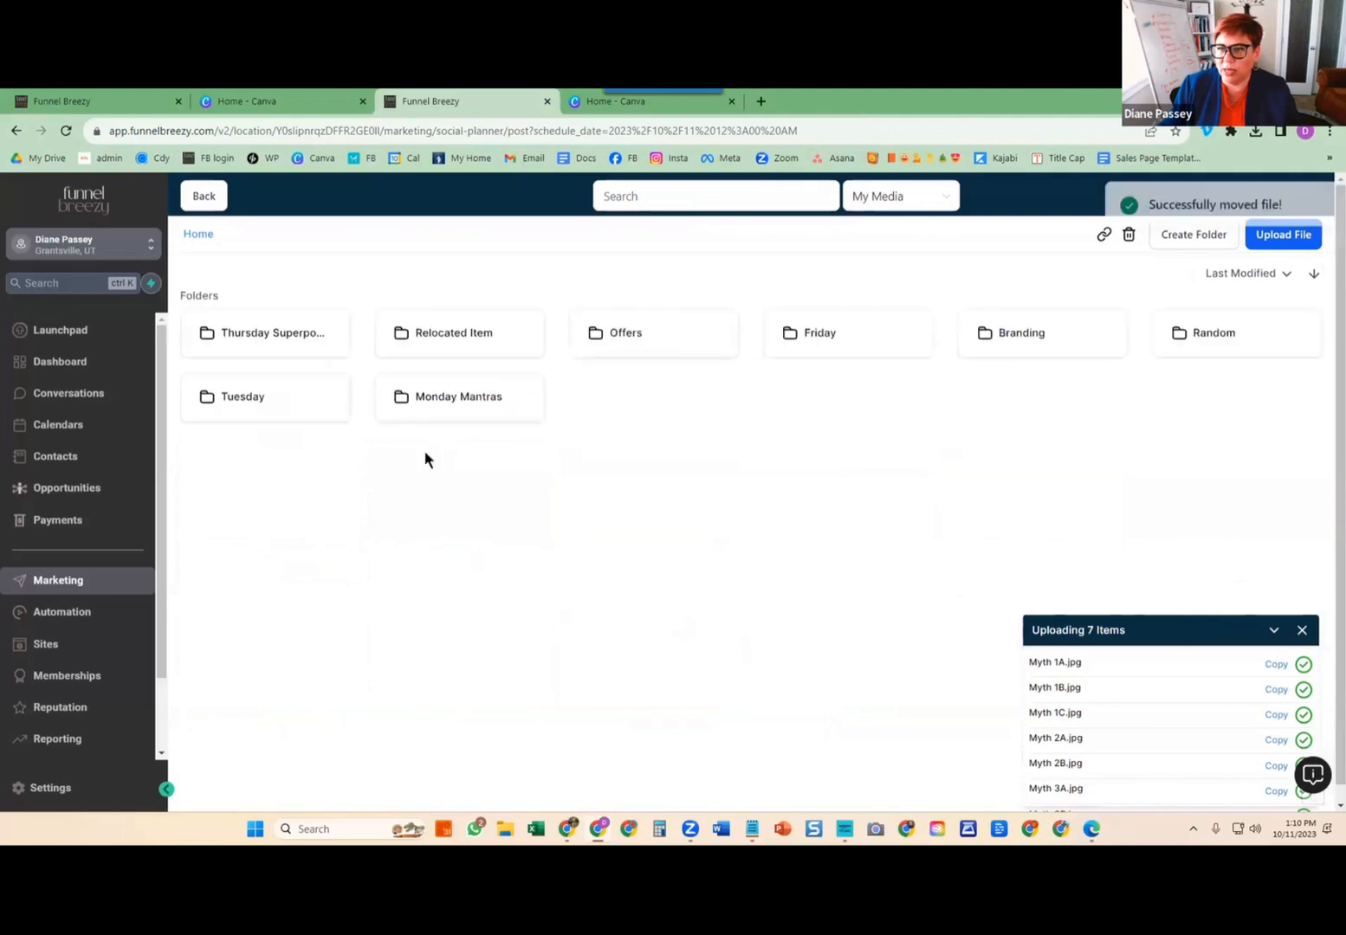
drag(259, 498, 435, 409)
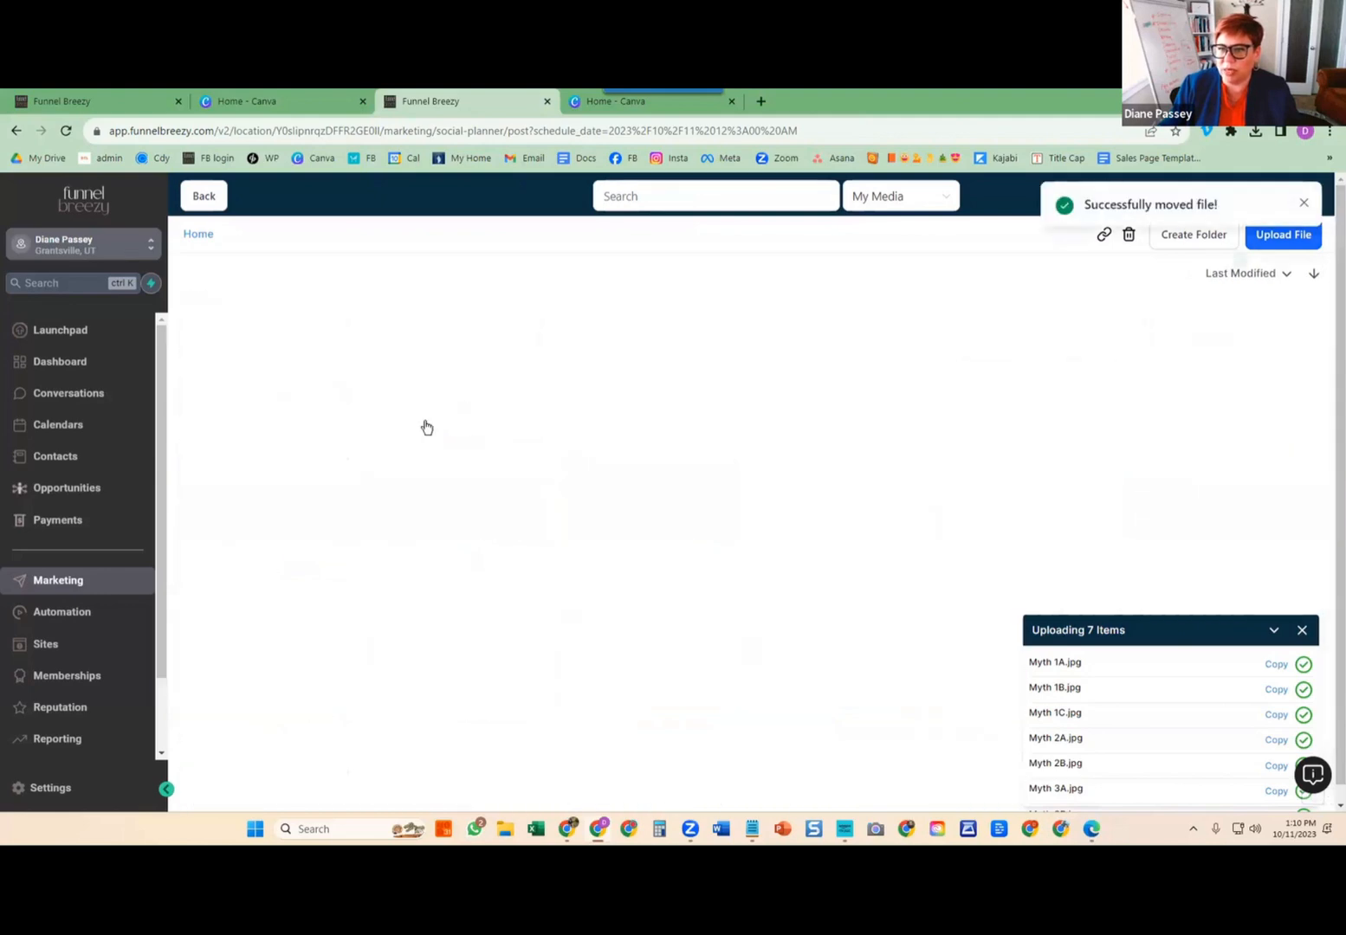
drag(277, 520, 429, 399)
drag(279, 516, 444, 411)
drag(285, 539, 448, 405)
drag(280, 535, 449, 398)
drag(268, 520, 472, 393)
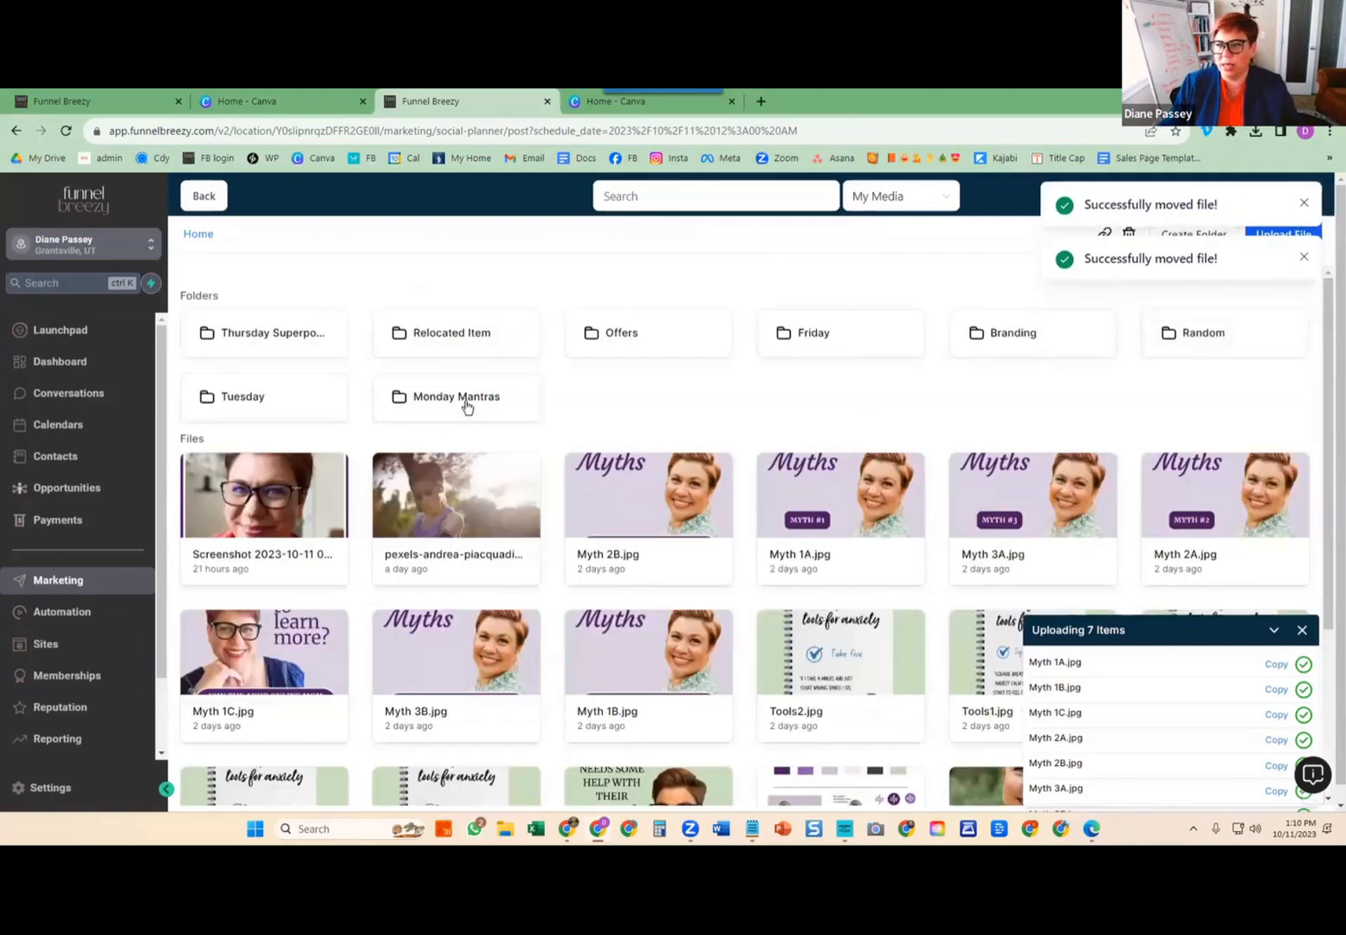
Create a folder named "Used in October 2023" inside the Monday Mantras folder.
click(464, 402)
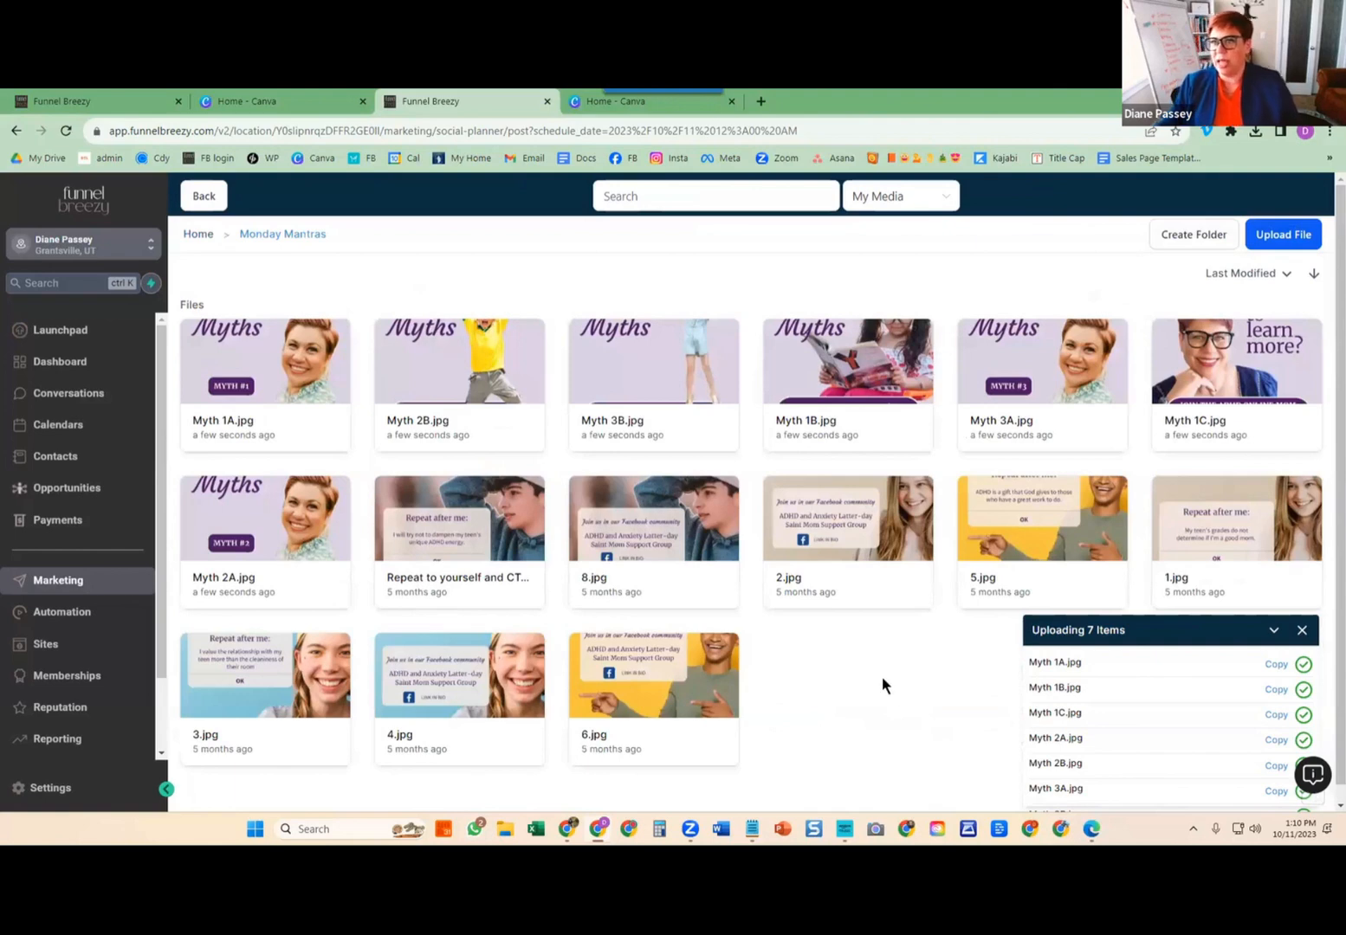
click(1208, 236)
click(706, 501)
text(Us)
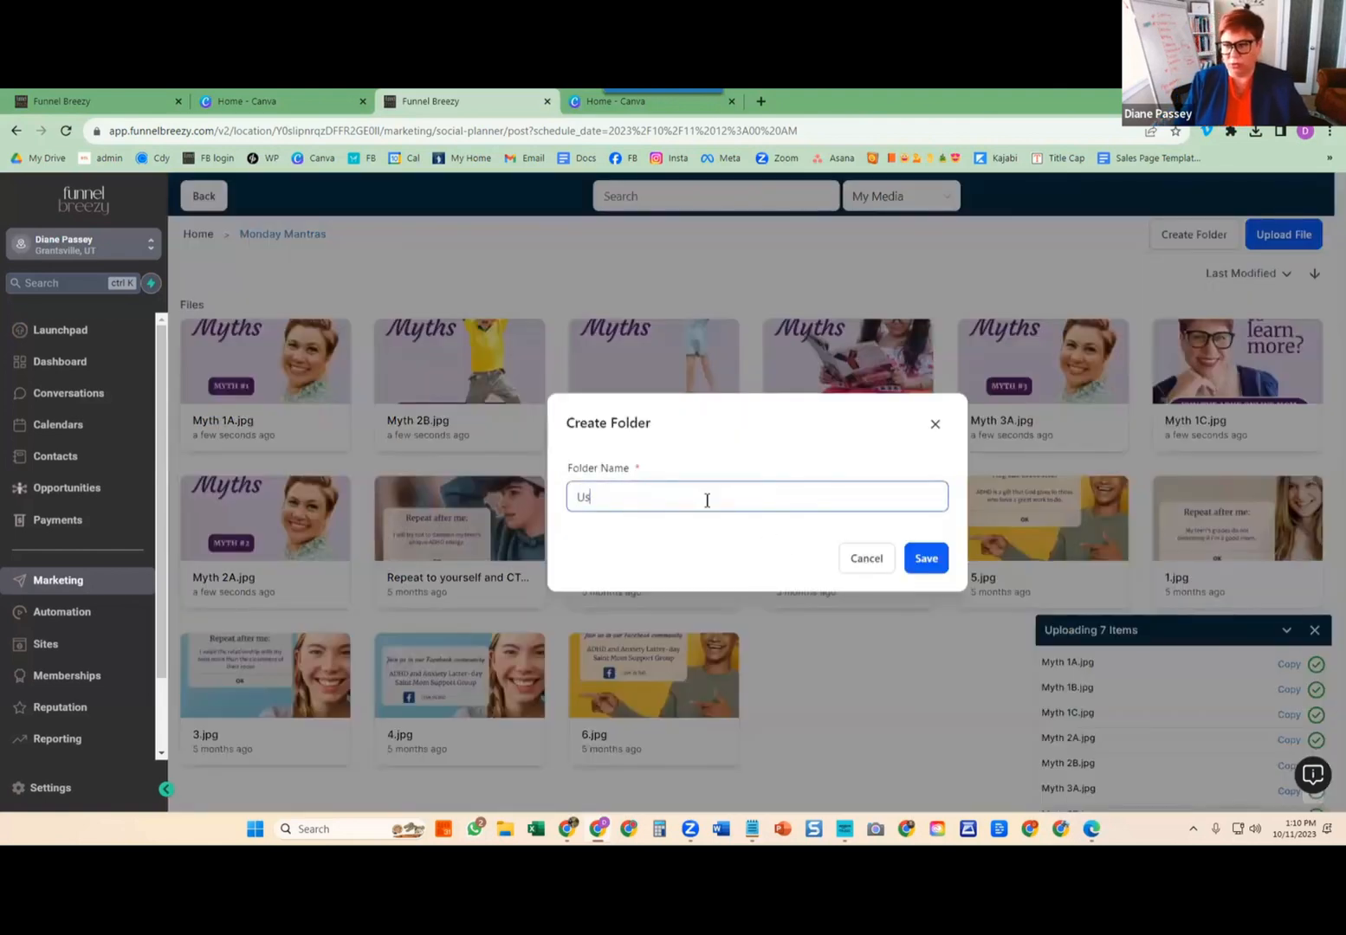
text(ed in October 2023)
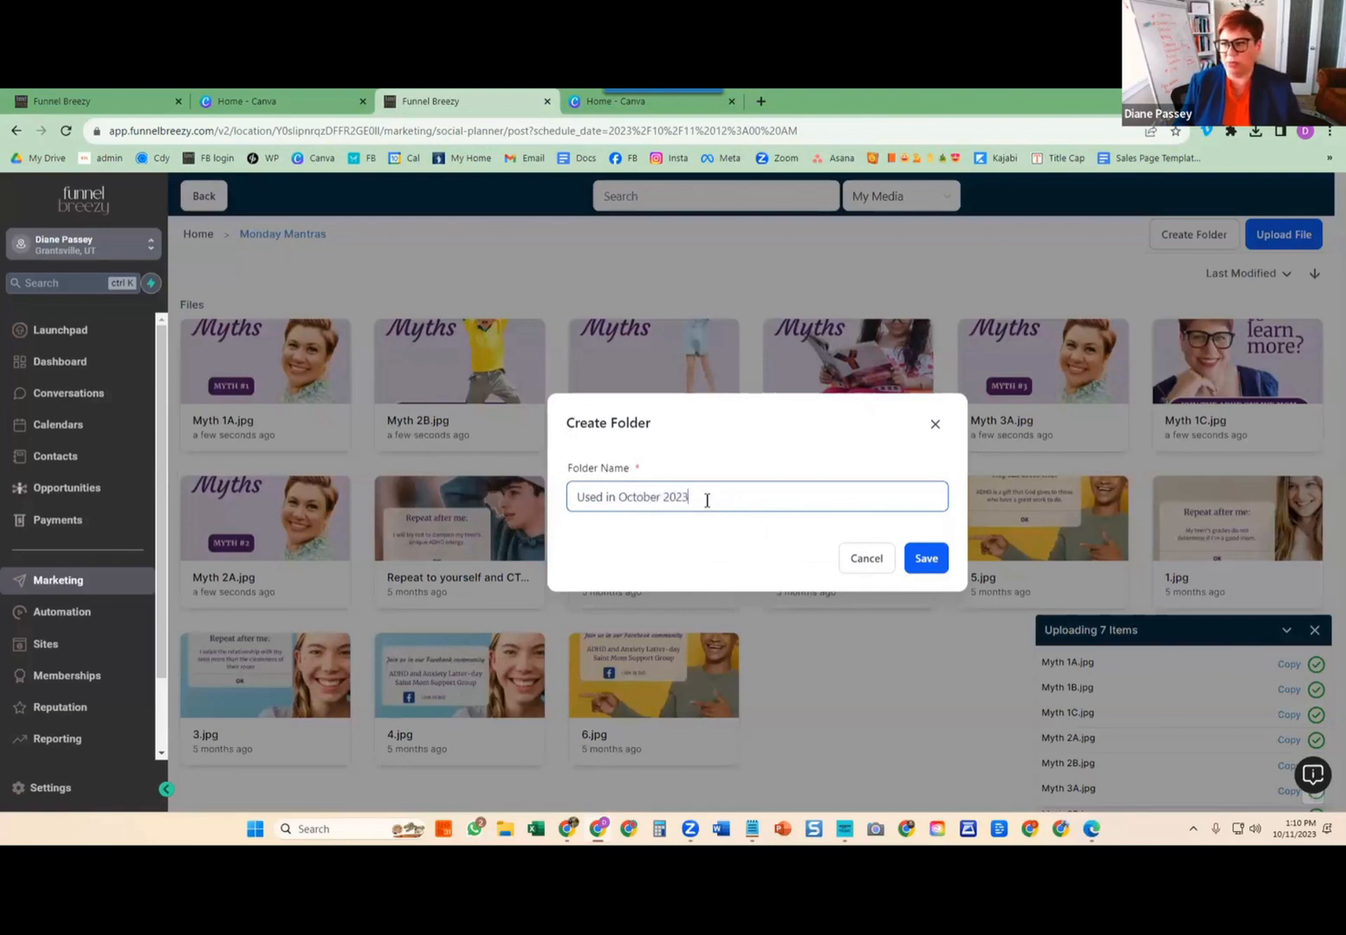
click(925, 557)
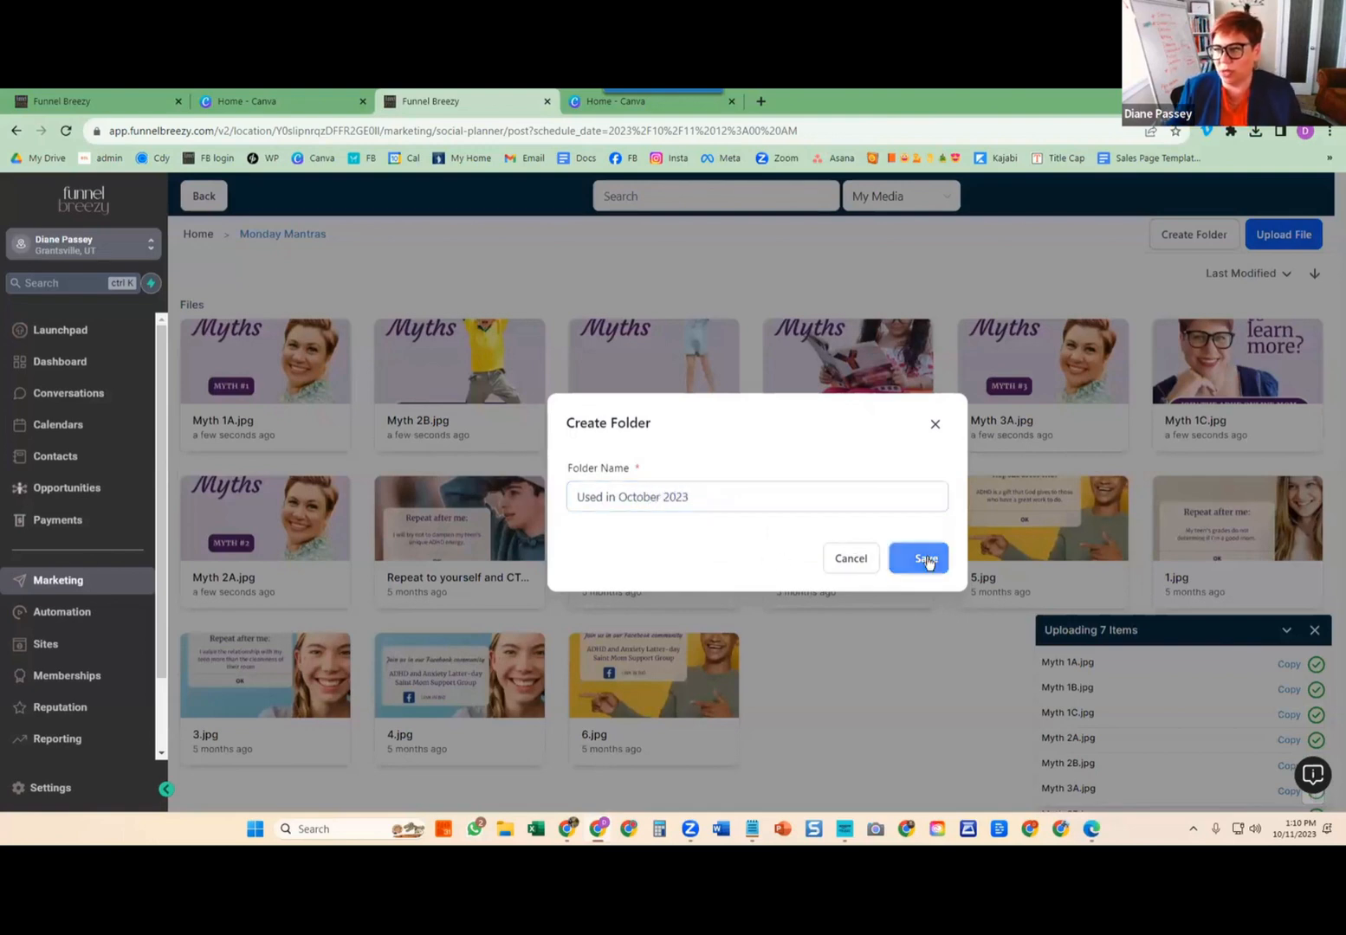
Attach Myth 1A.jpg, Myth 1B.jpg and Myth 1C.jpg from the Monday Mantras folder to the post, in that order.
scroll(543, 493, down, 1)
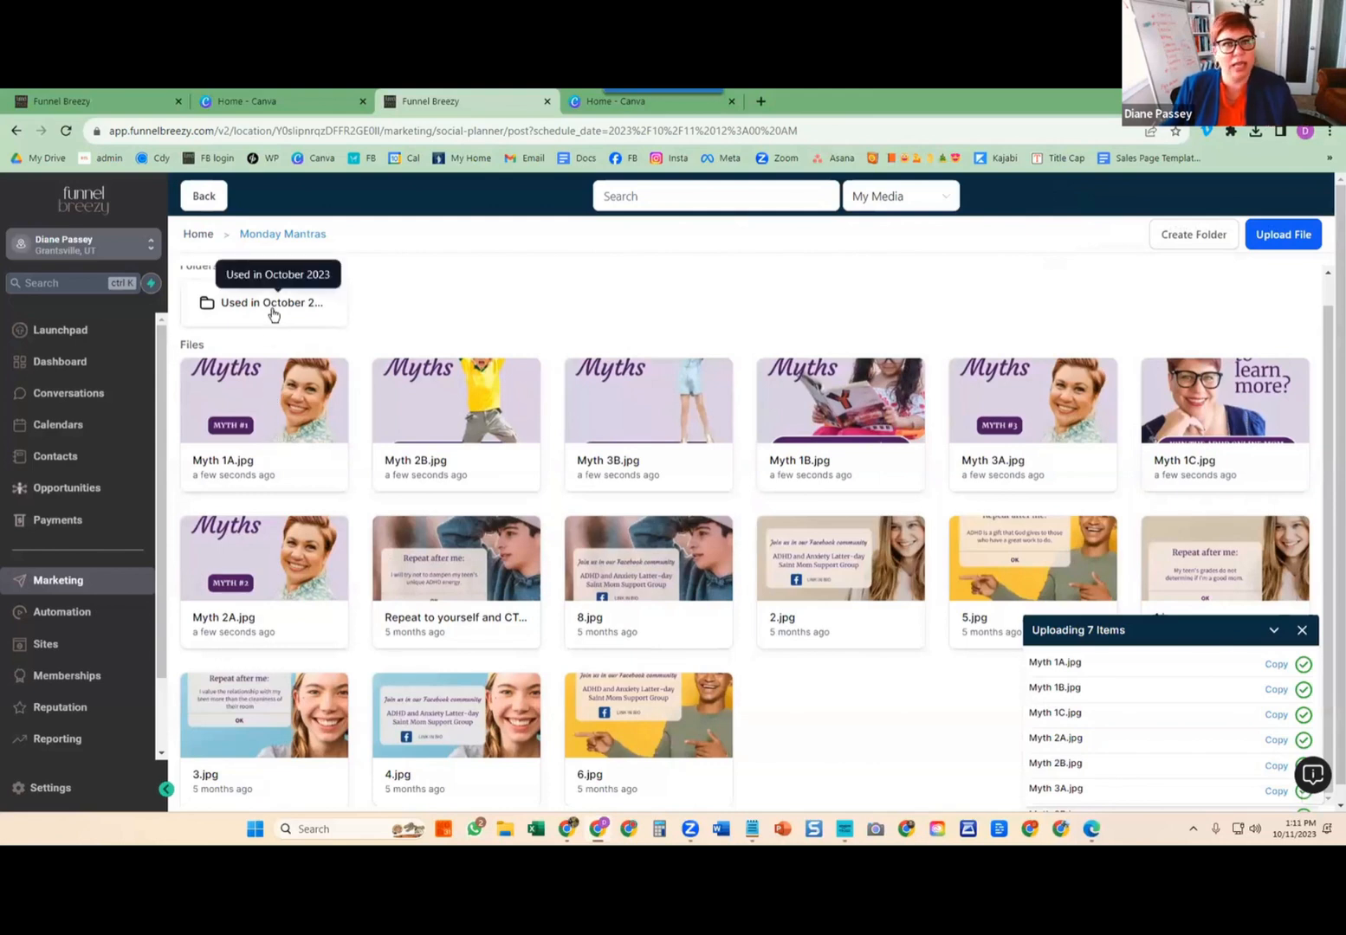
click(264, 410)
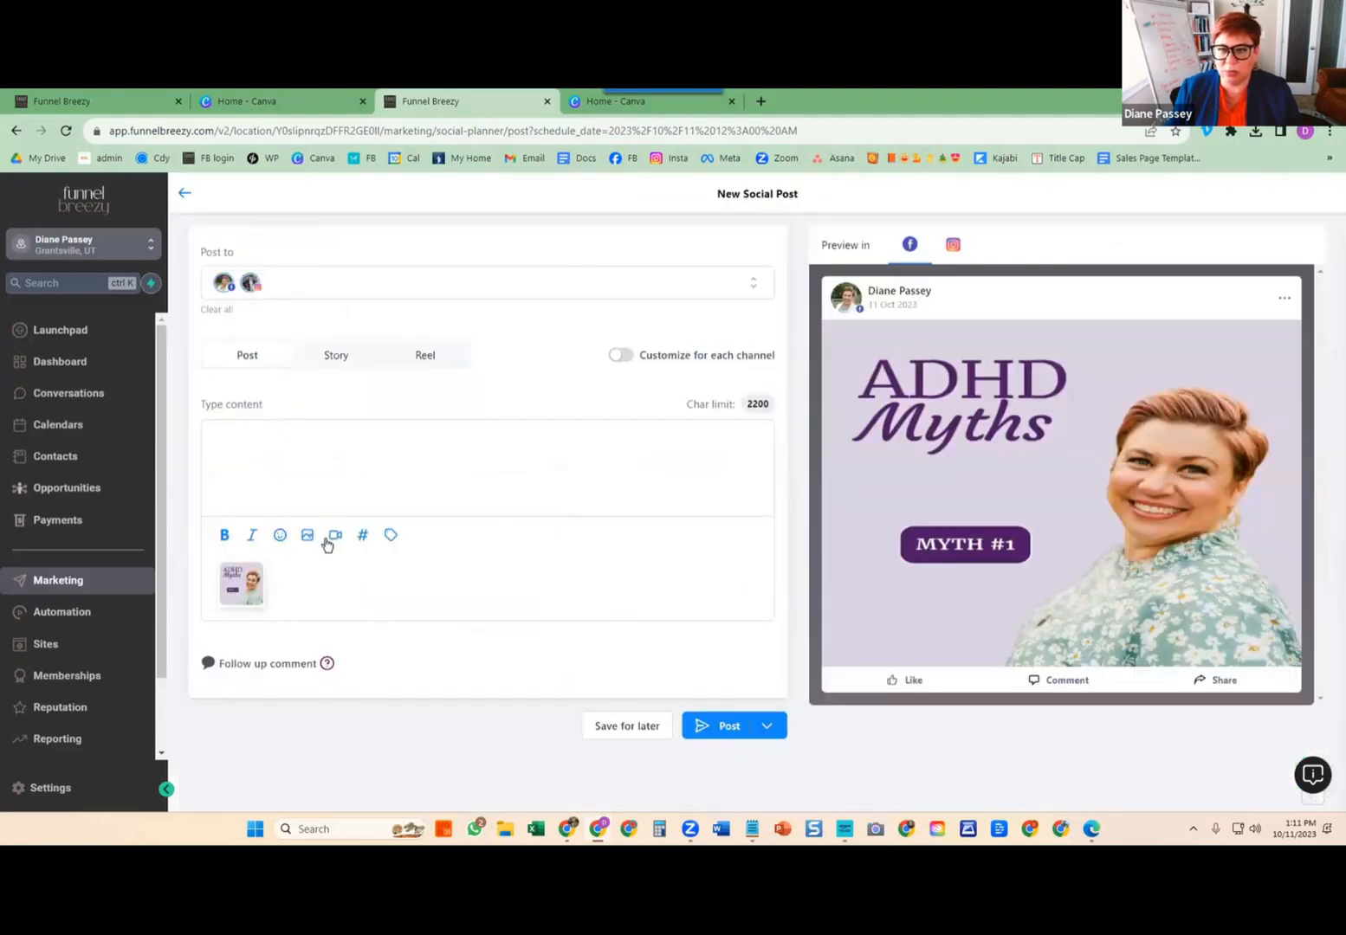
click(307, 536)
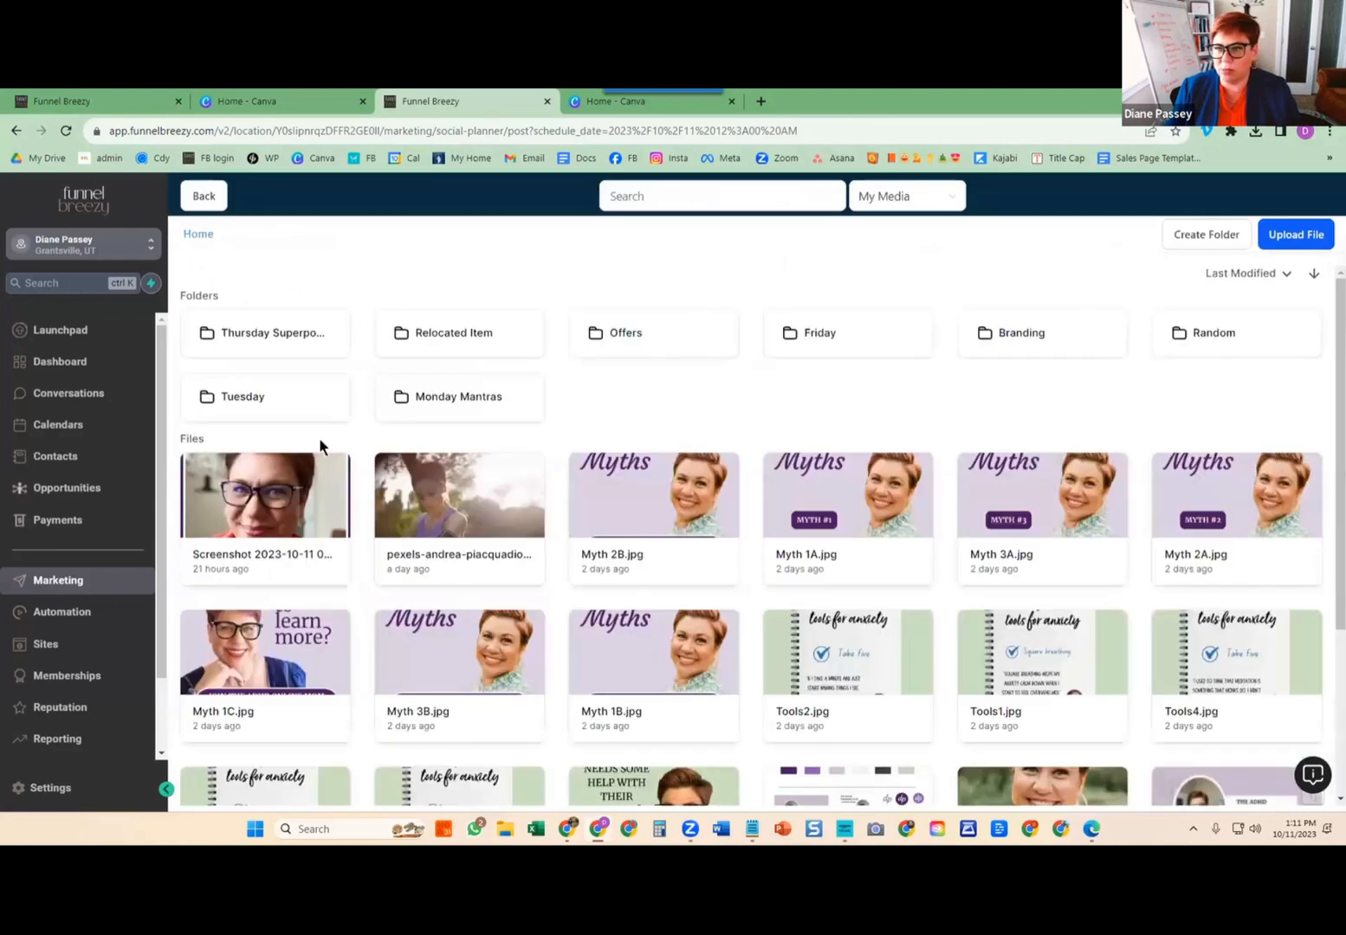
click(472, 396)
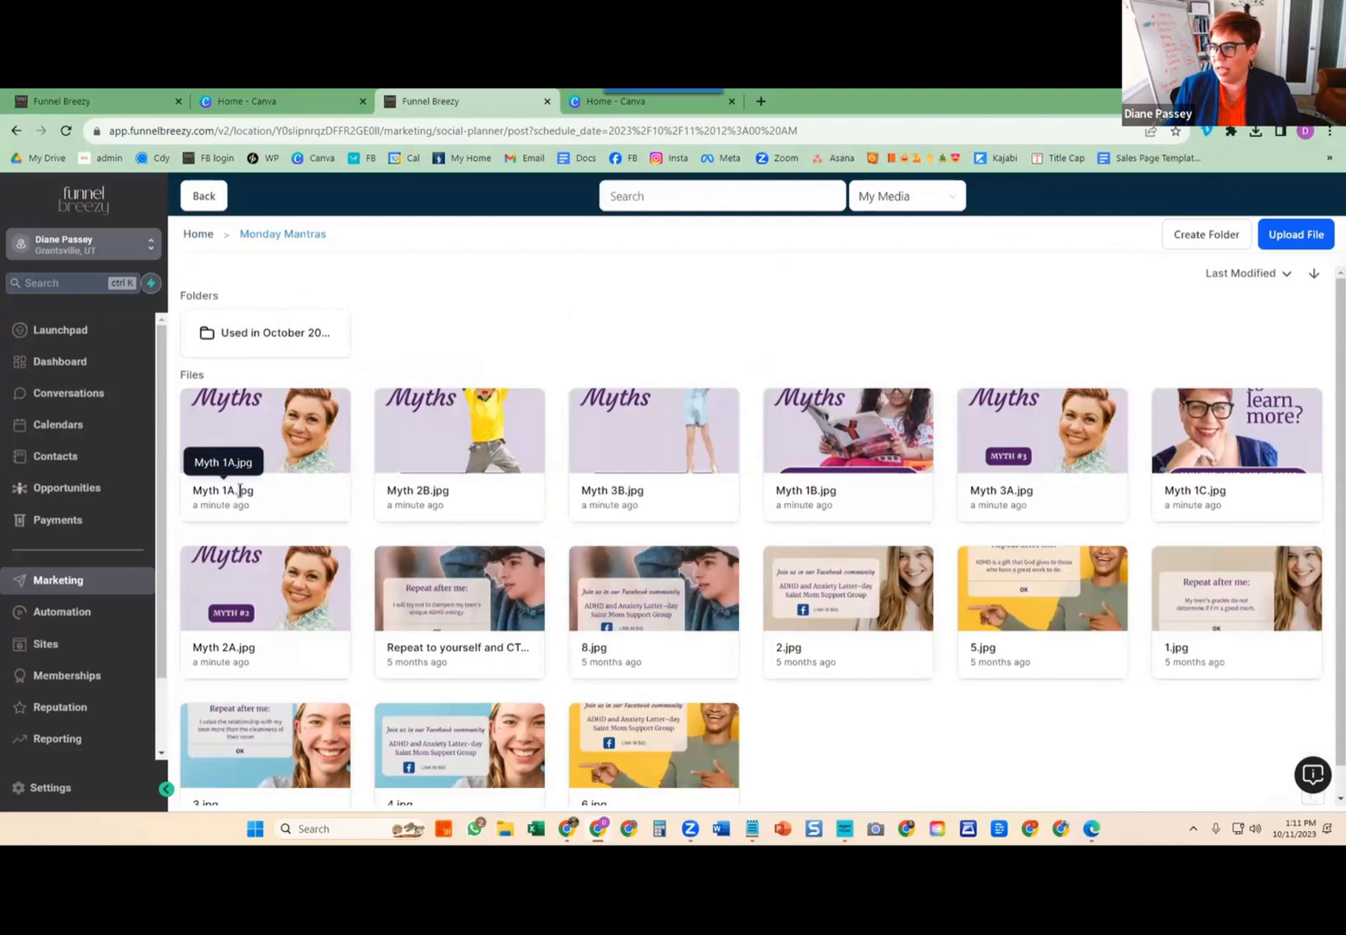
click(864, 477)
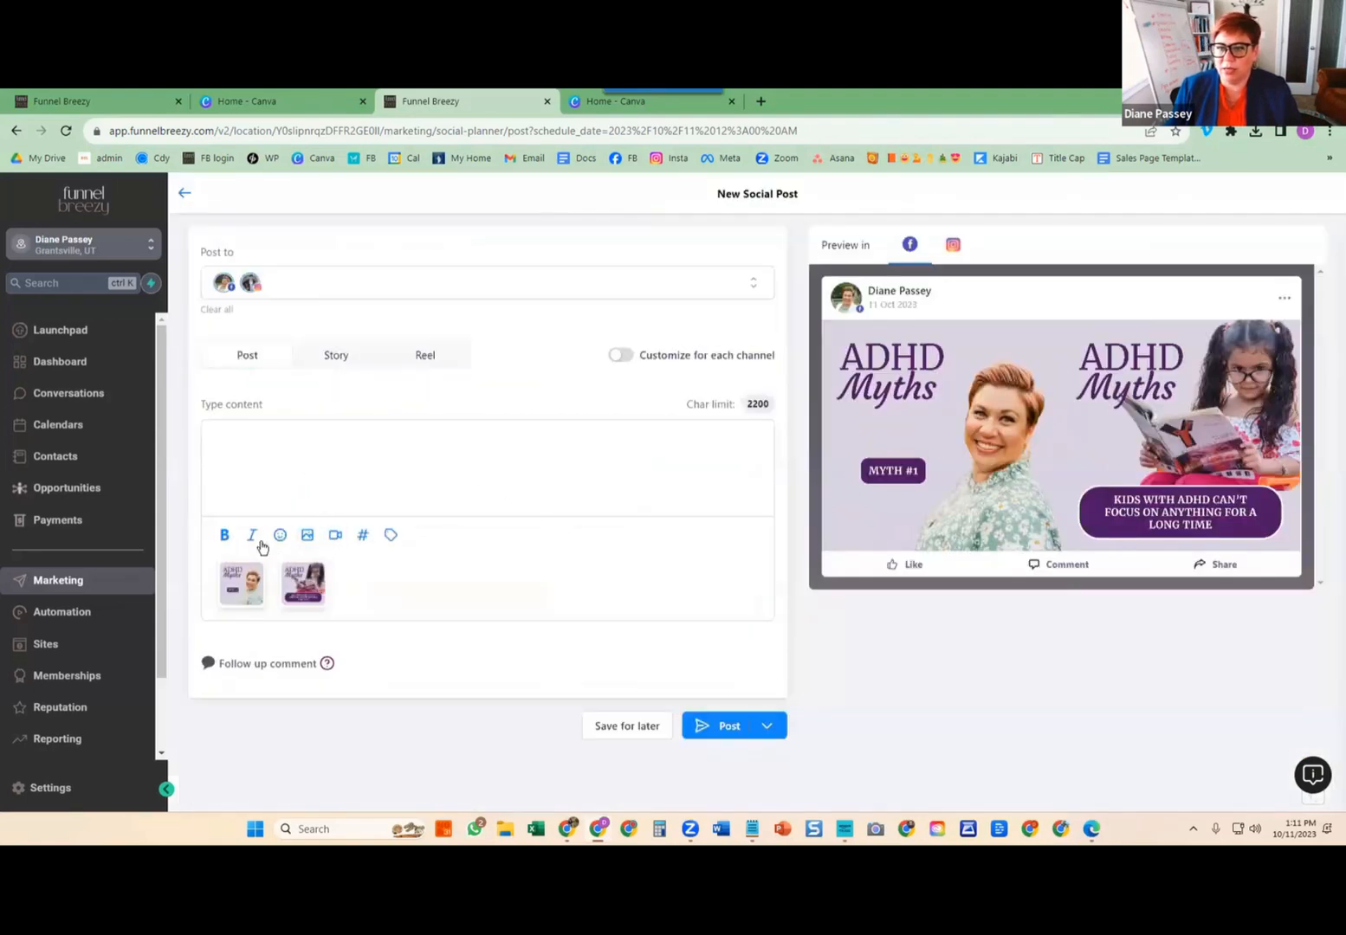
click(306, 534)
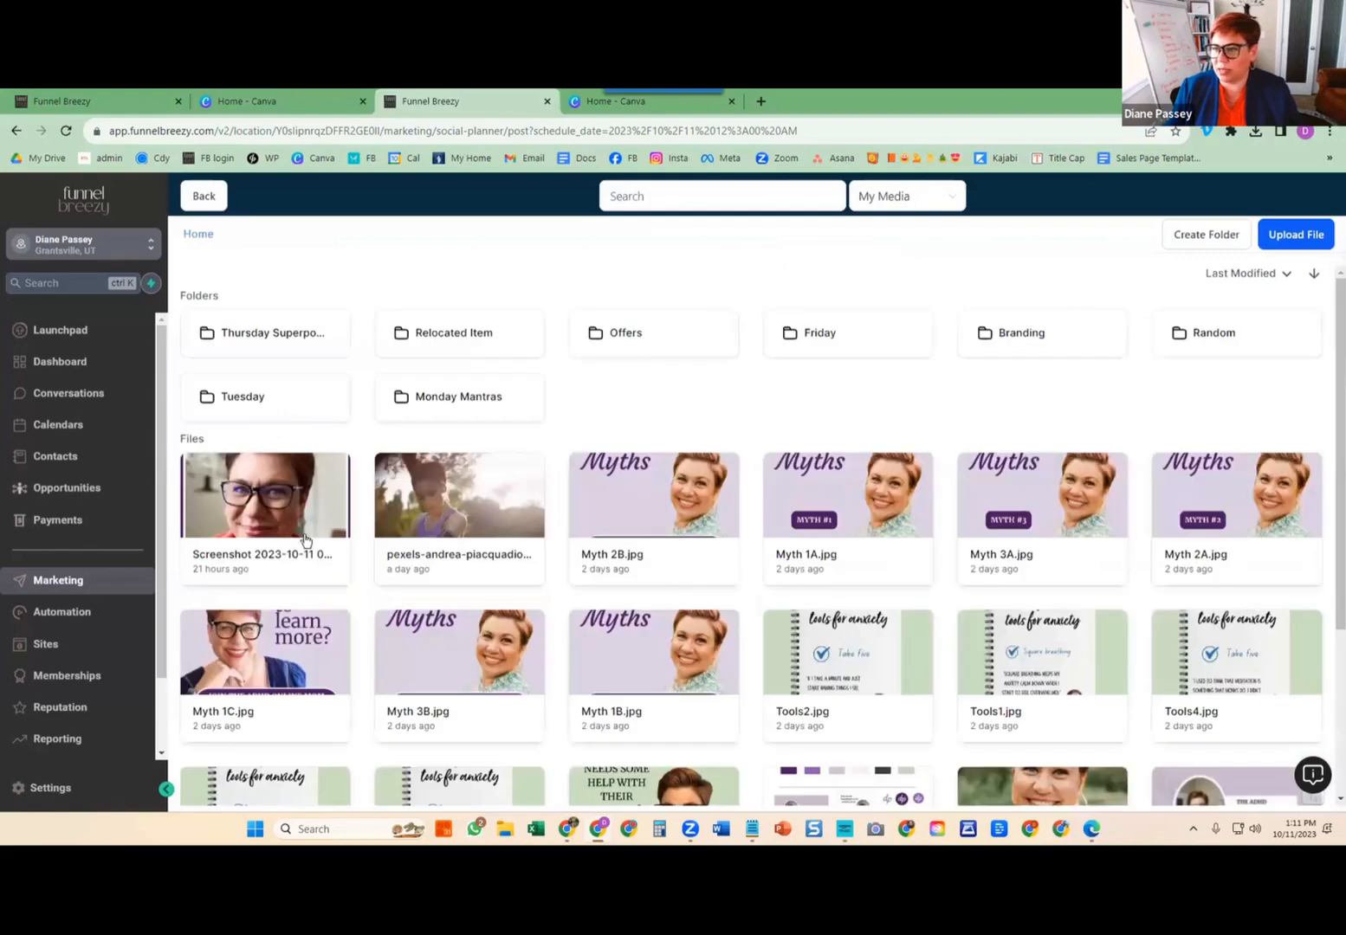
click(488, 404)
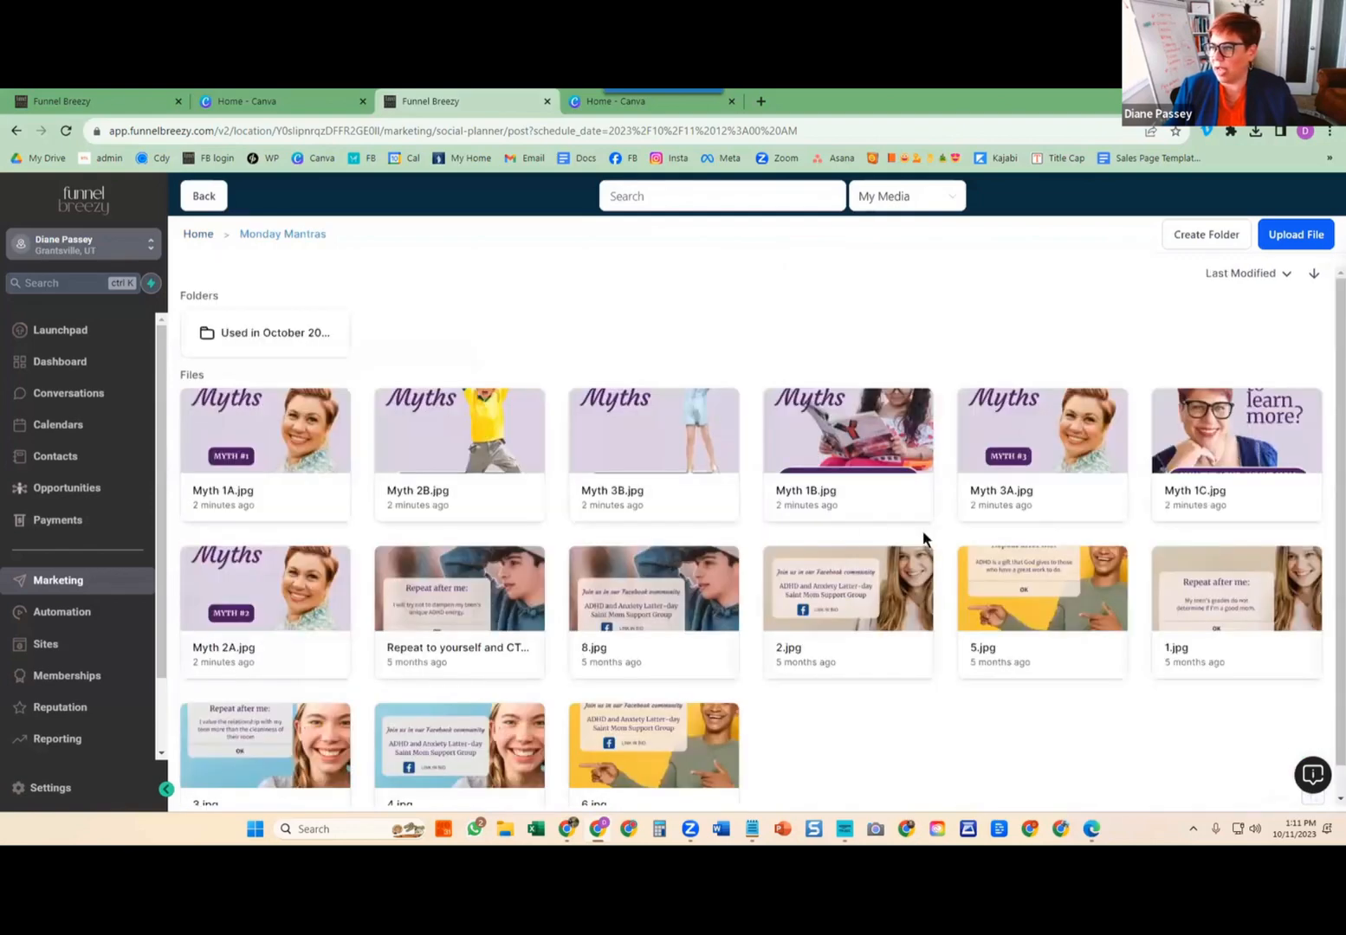
click(1223, 464)
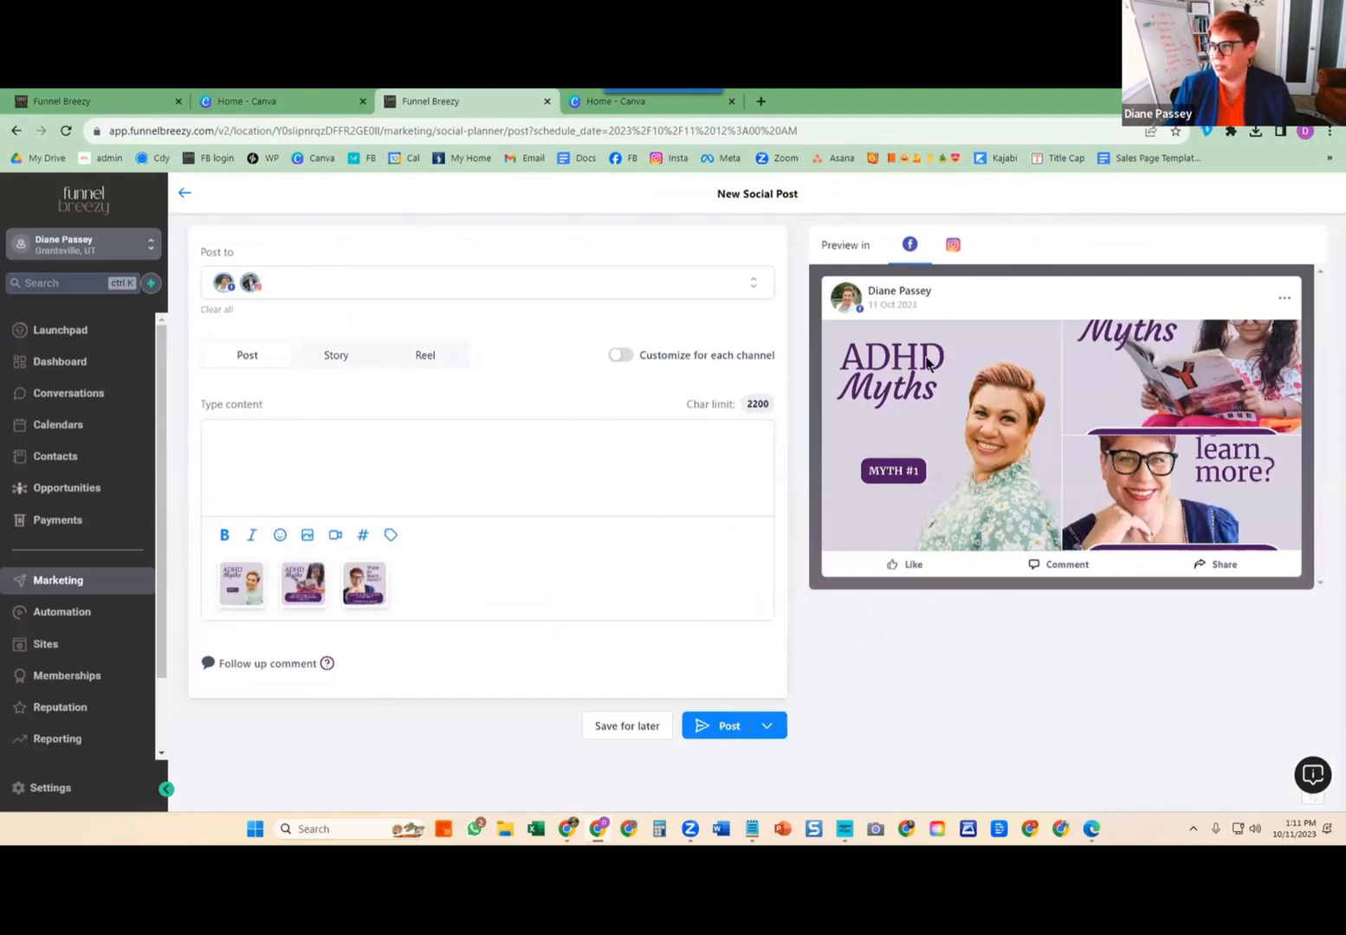
Preview the post as it appears on Instagram and page through its attached images.
click(952, 248)
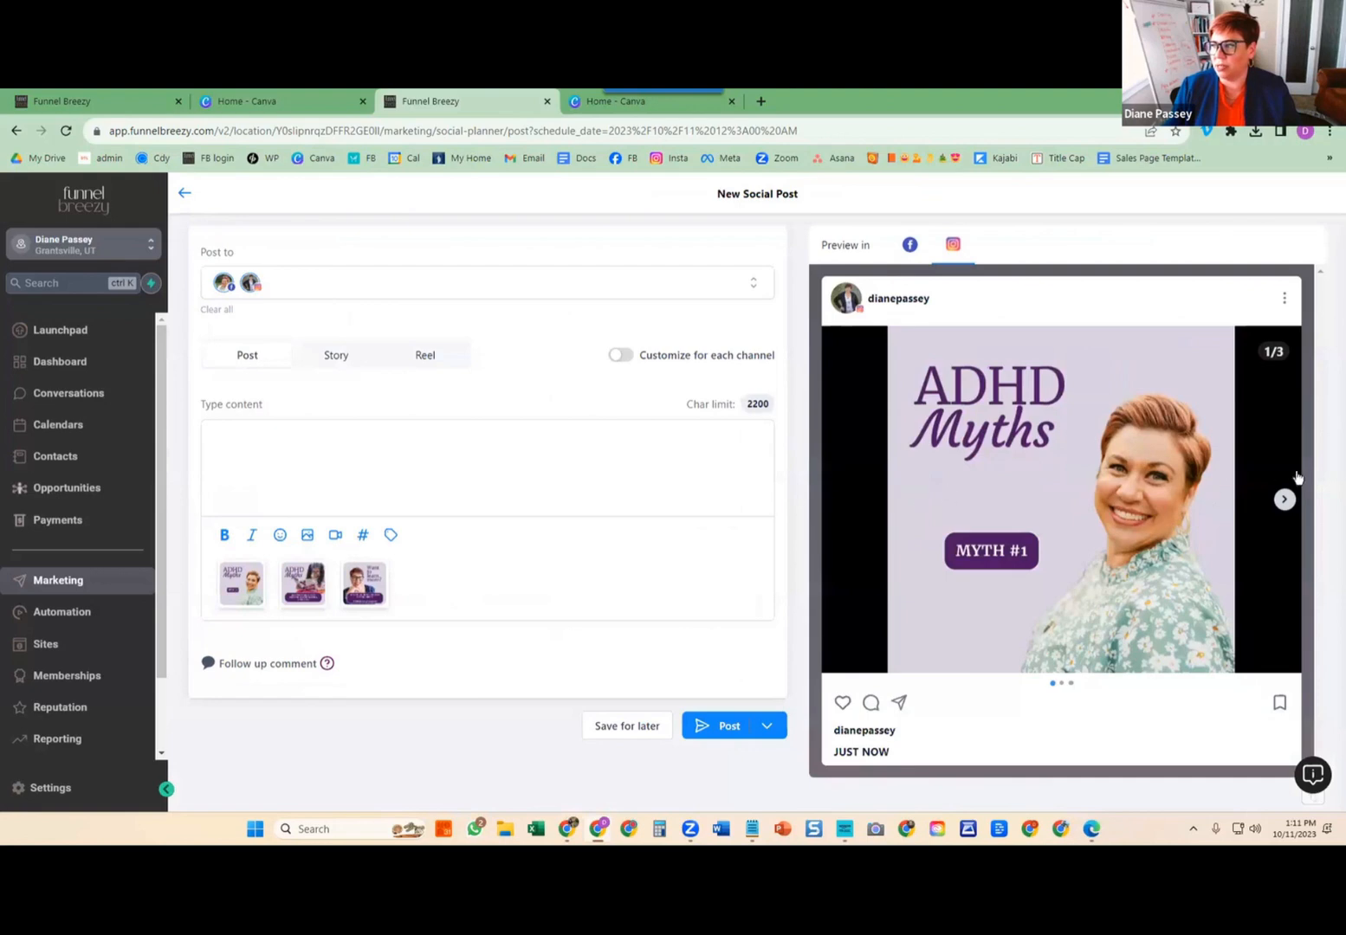
click(1285, 499)
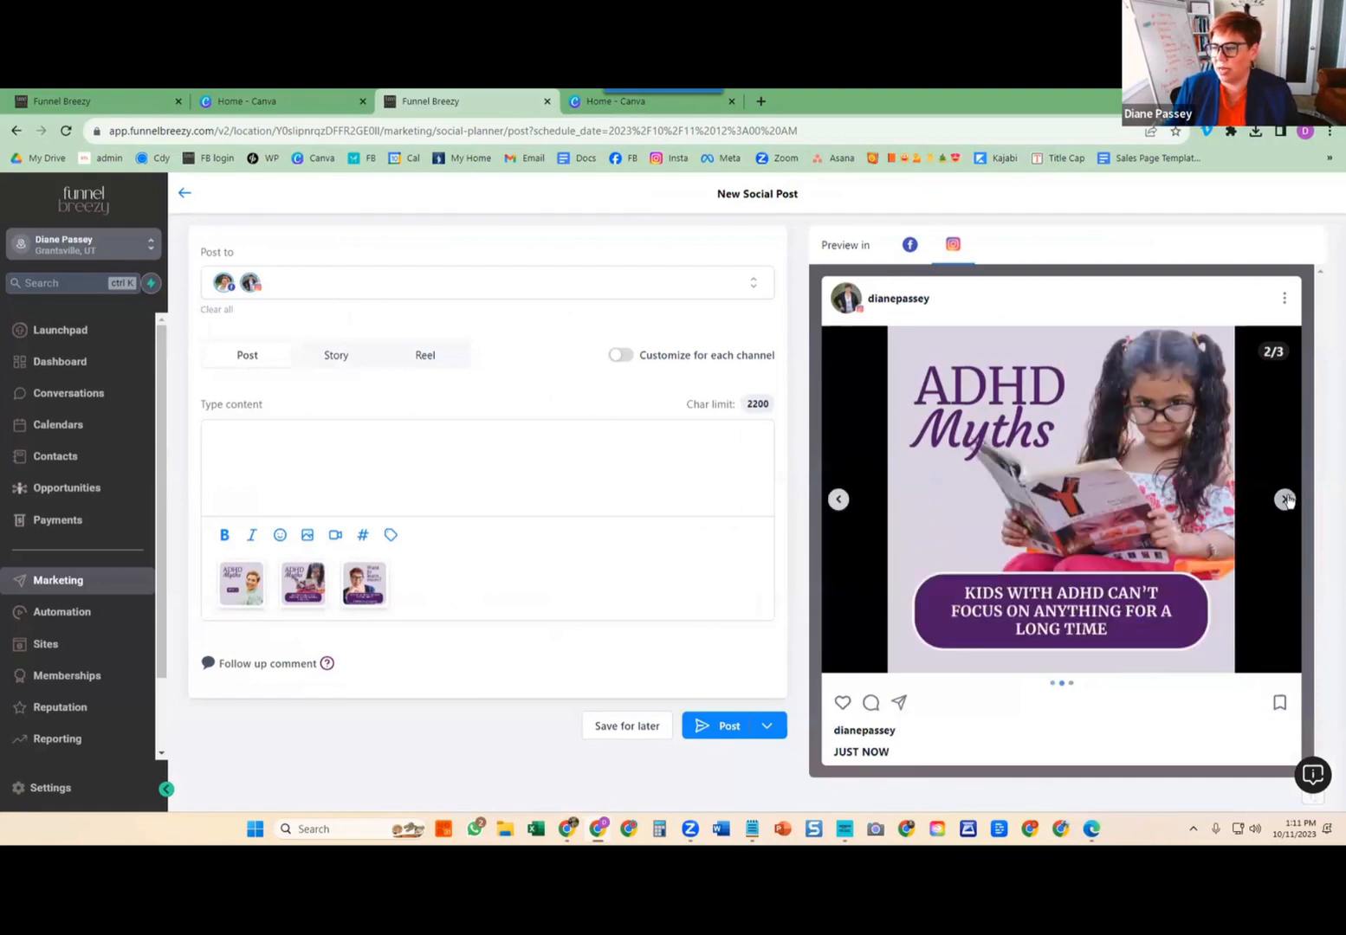
click(1284, 500)
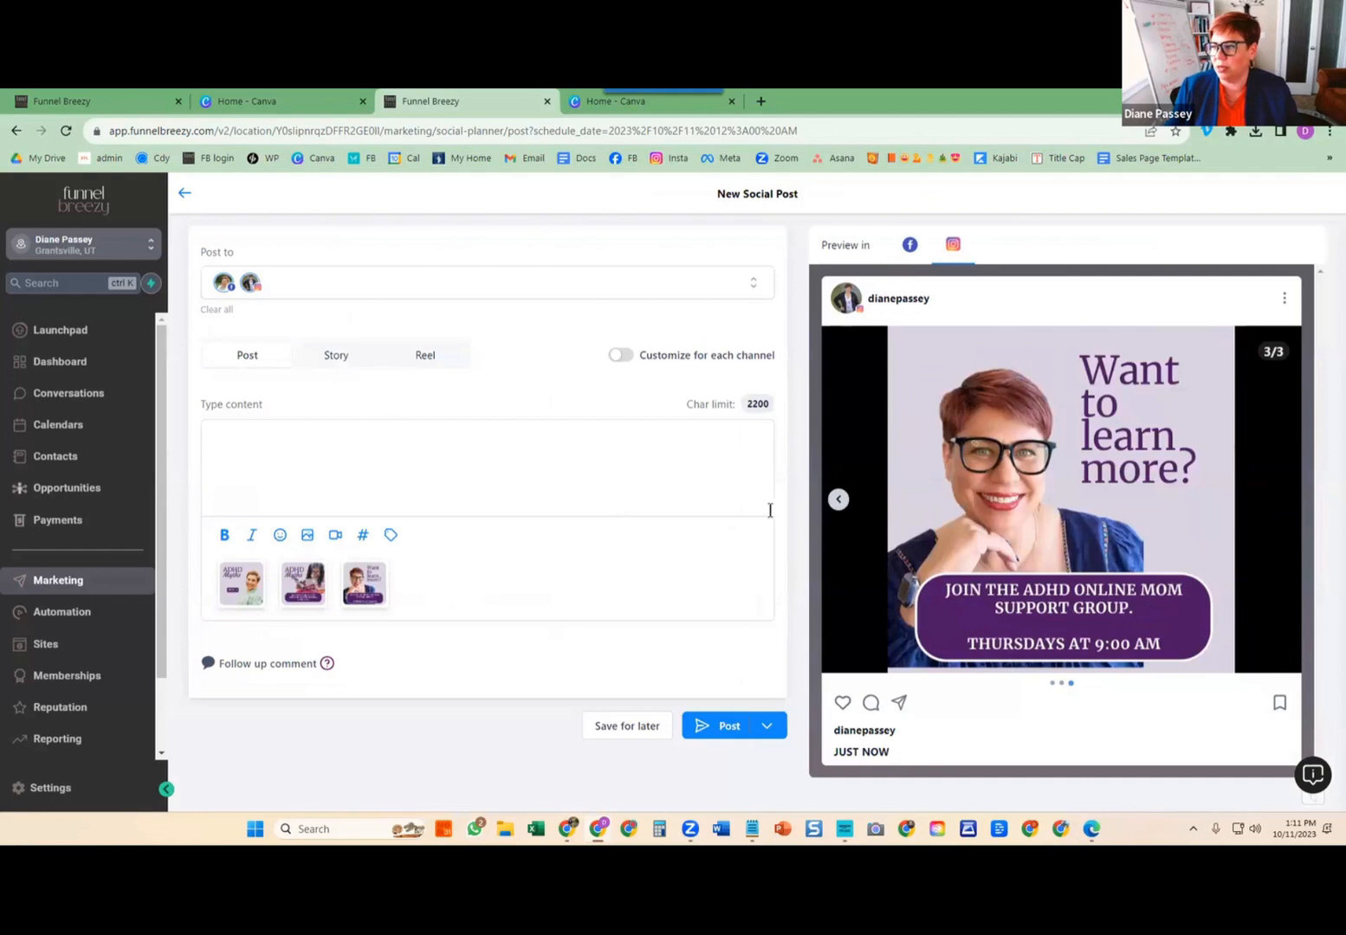
click(839, 500)
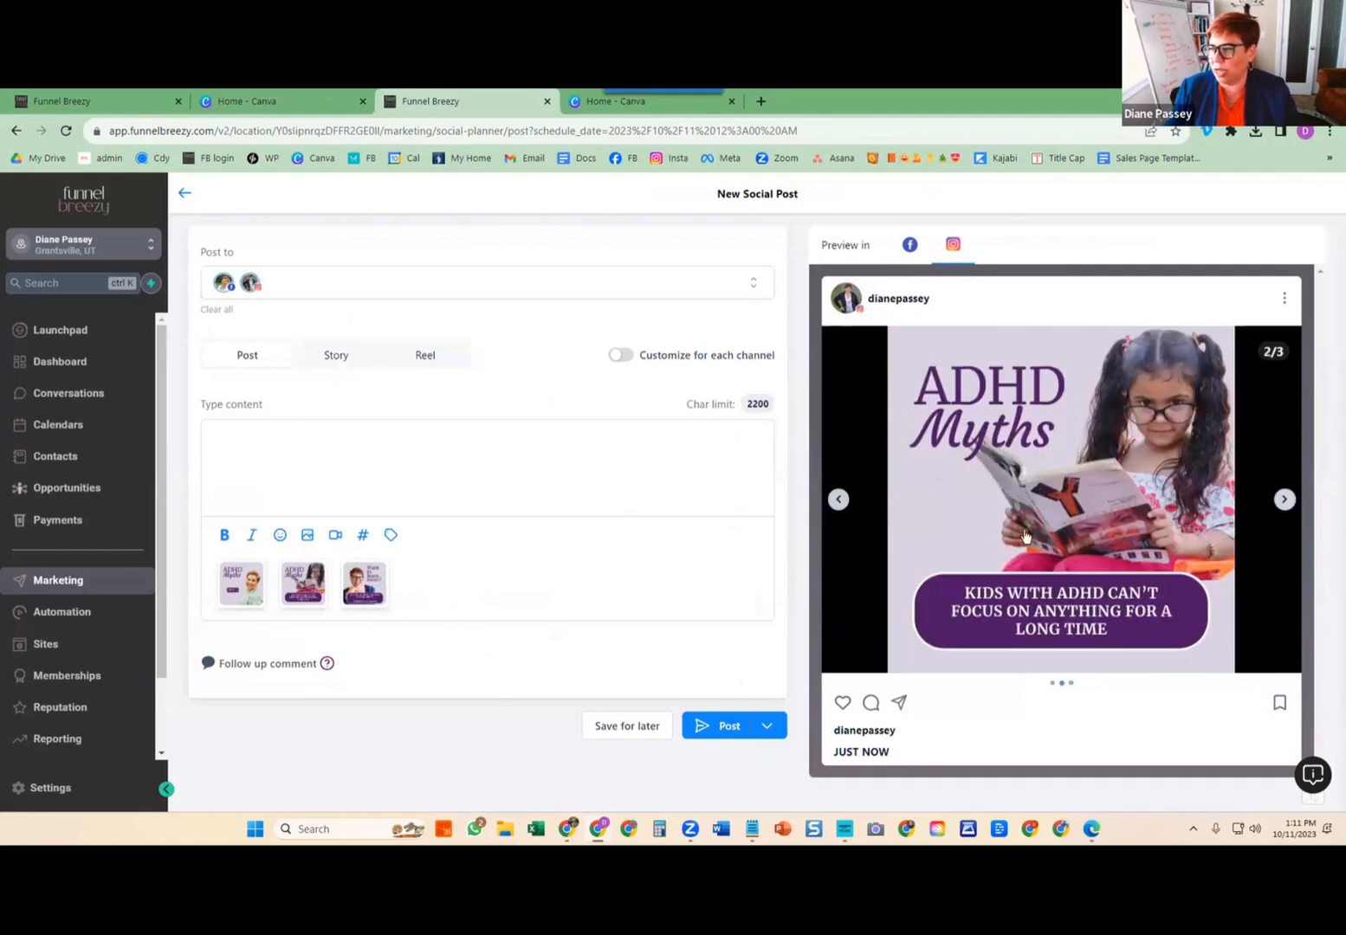
Move Myth 1A.jpg and Myth 1B.jpg from Monday Mantras into its Used in October 2023 subfolder and return to the post.
click(308, 534)
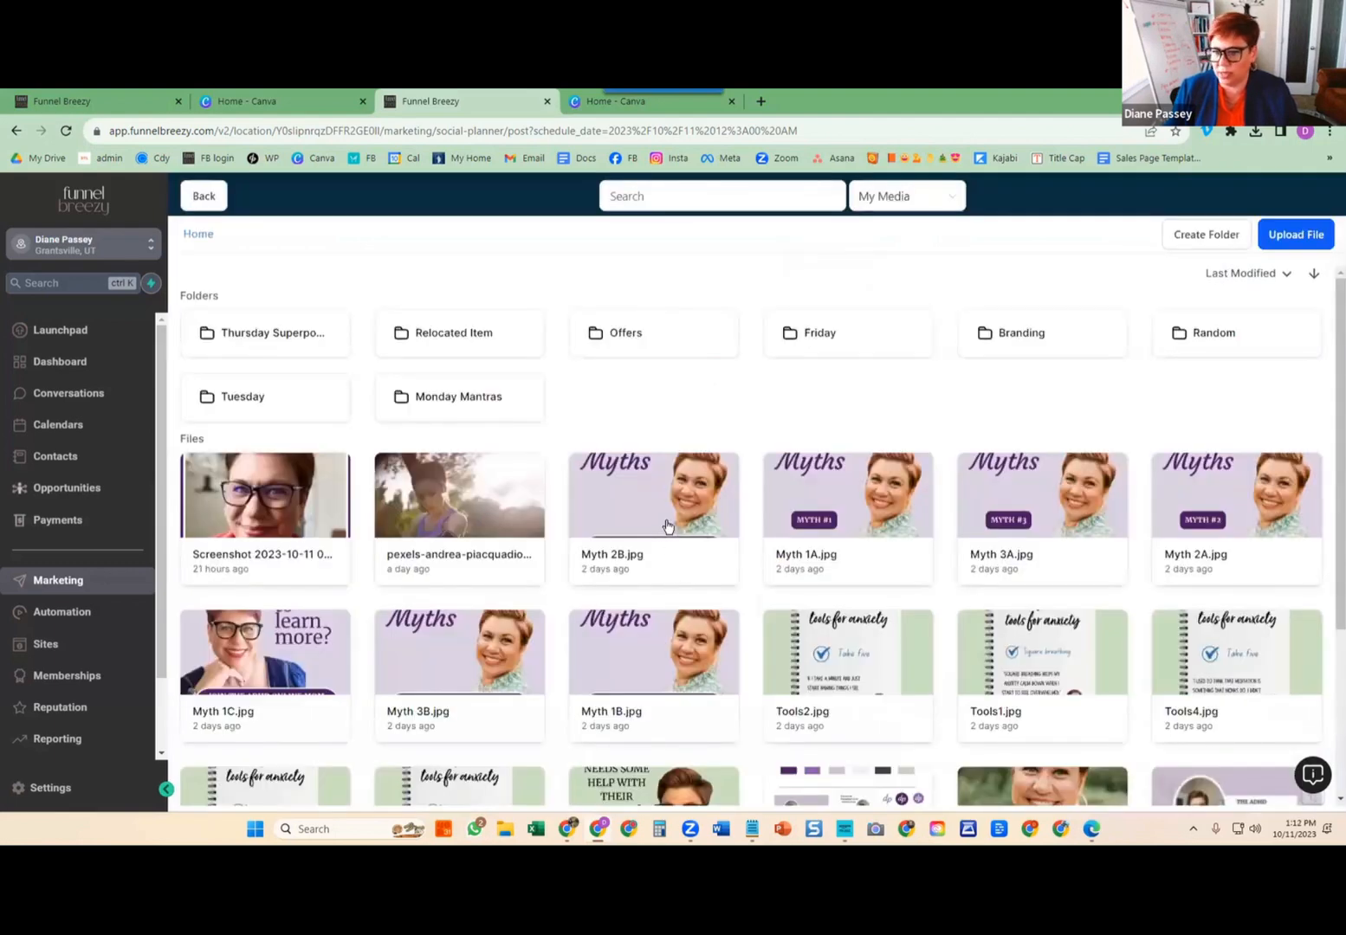
double_click(463, 396)
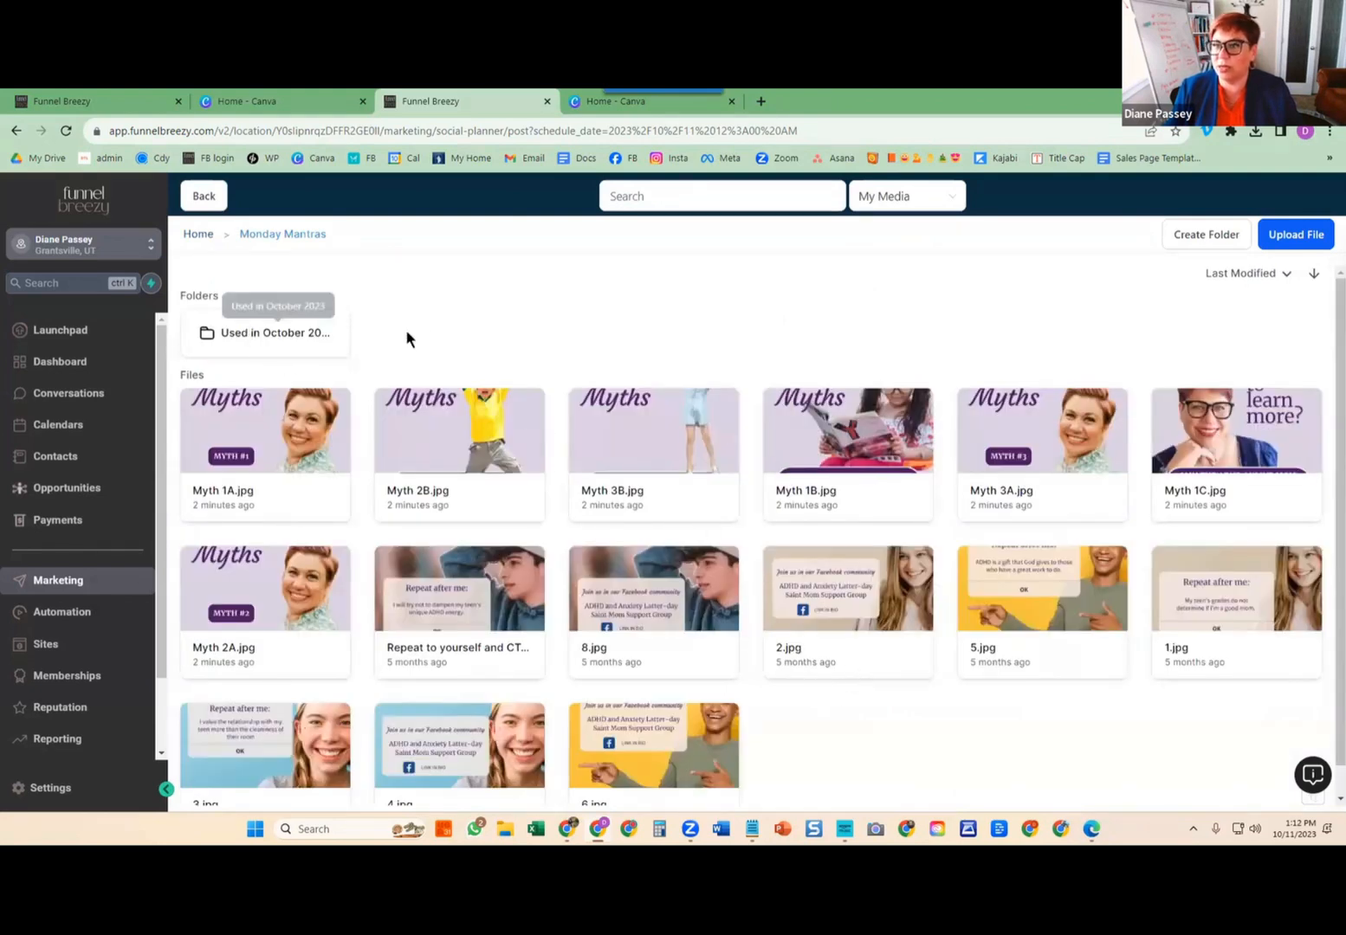
drag(261, 478, 256, 333)
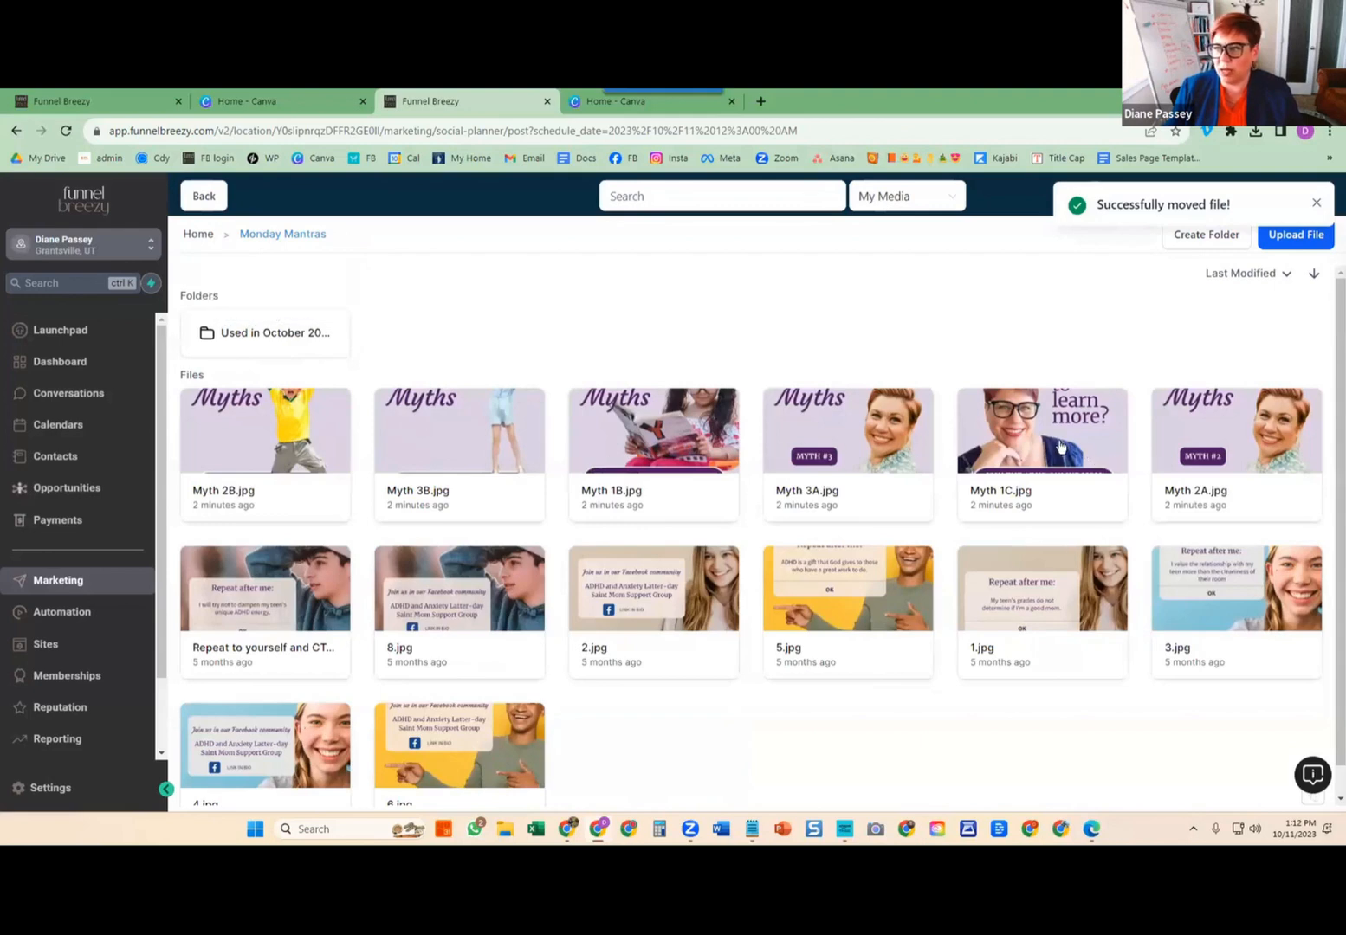
drag(623, 465, 269, 337)
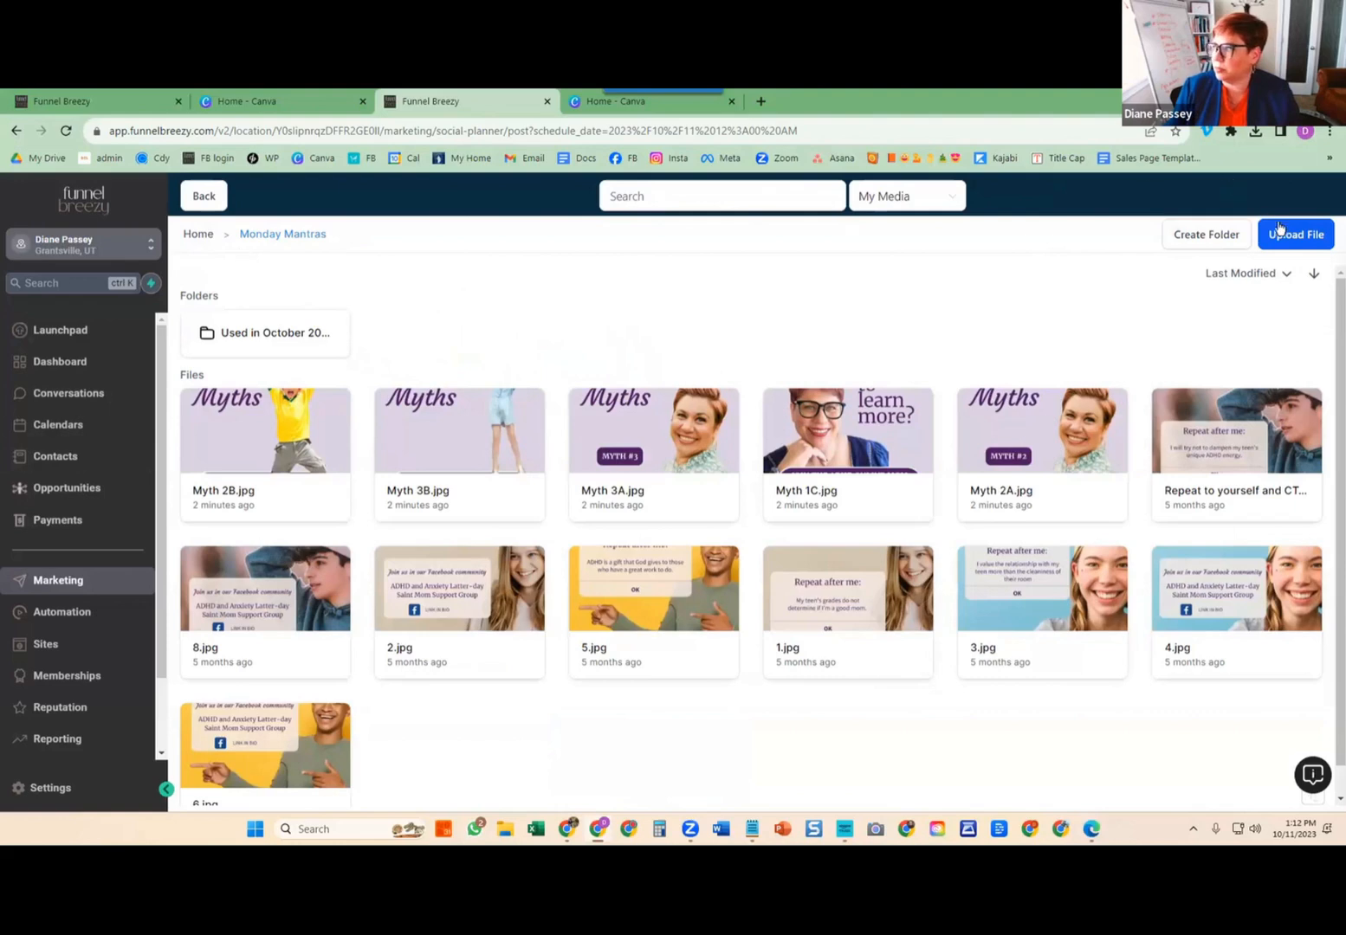
click(205, 206)
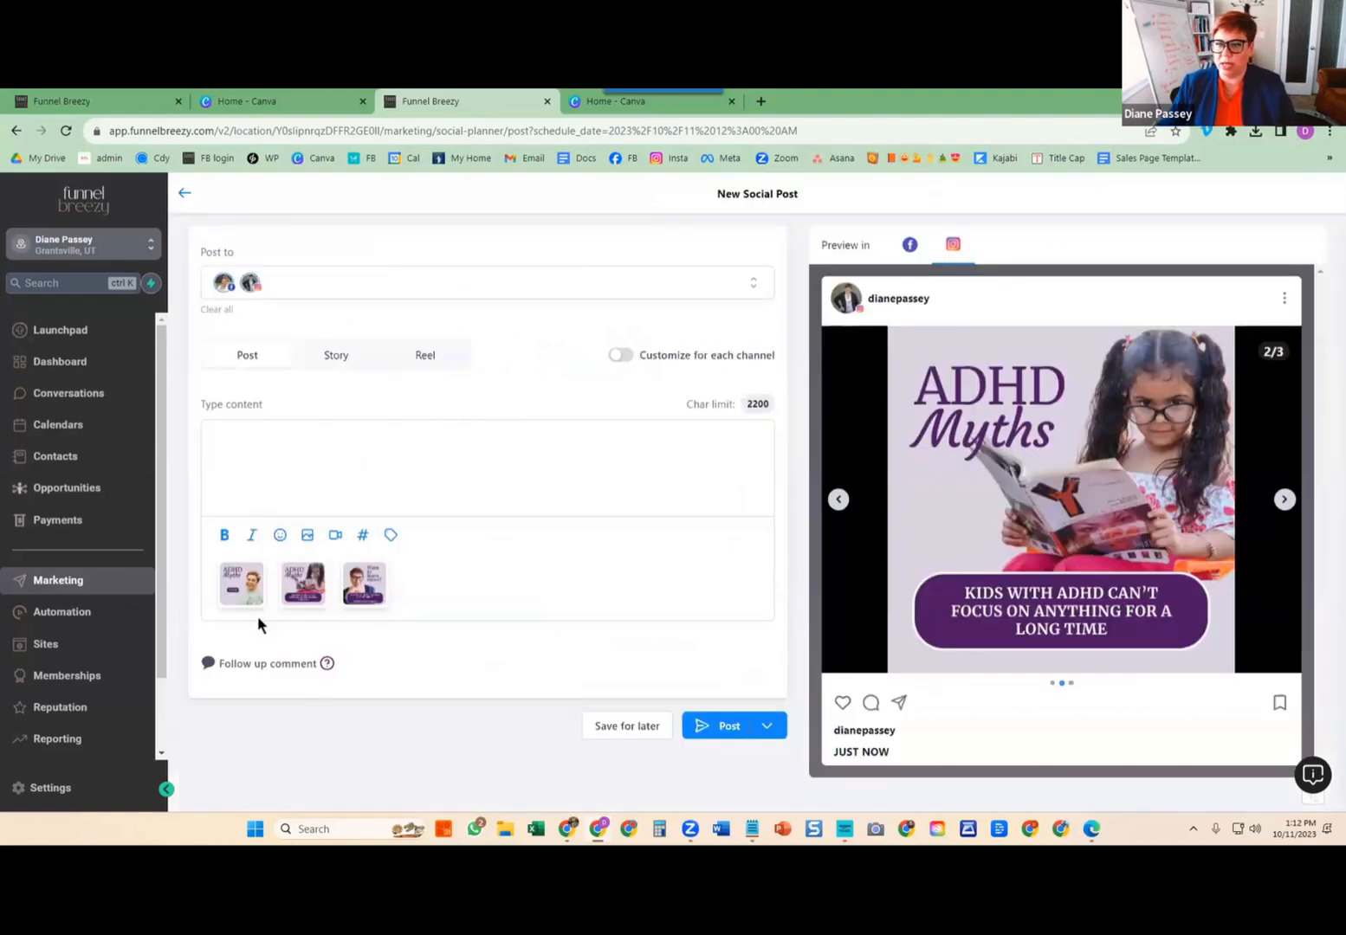
Start the post text with "You may think your ADHD teen can't focus for the life of him - however, put a game in".
click(273, 461)
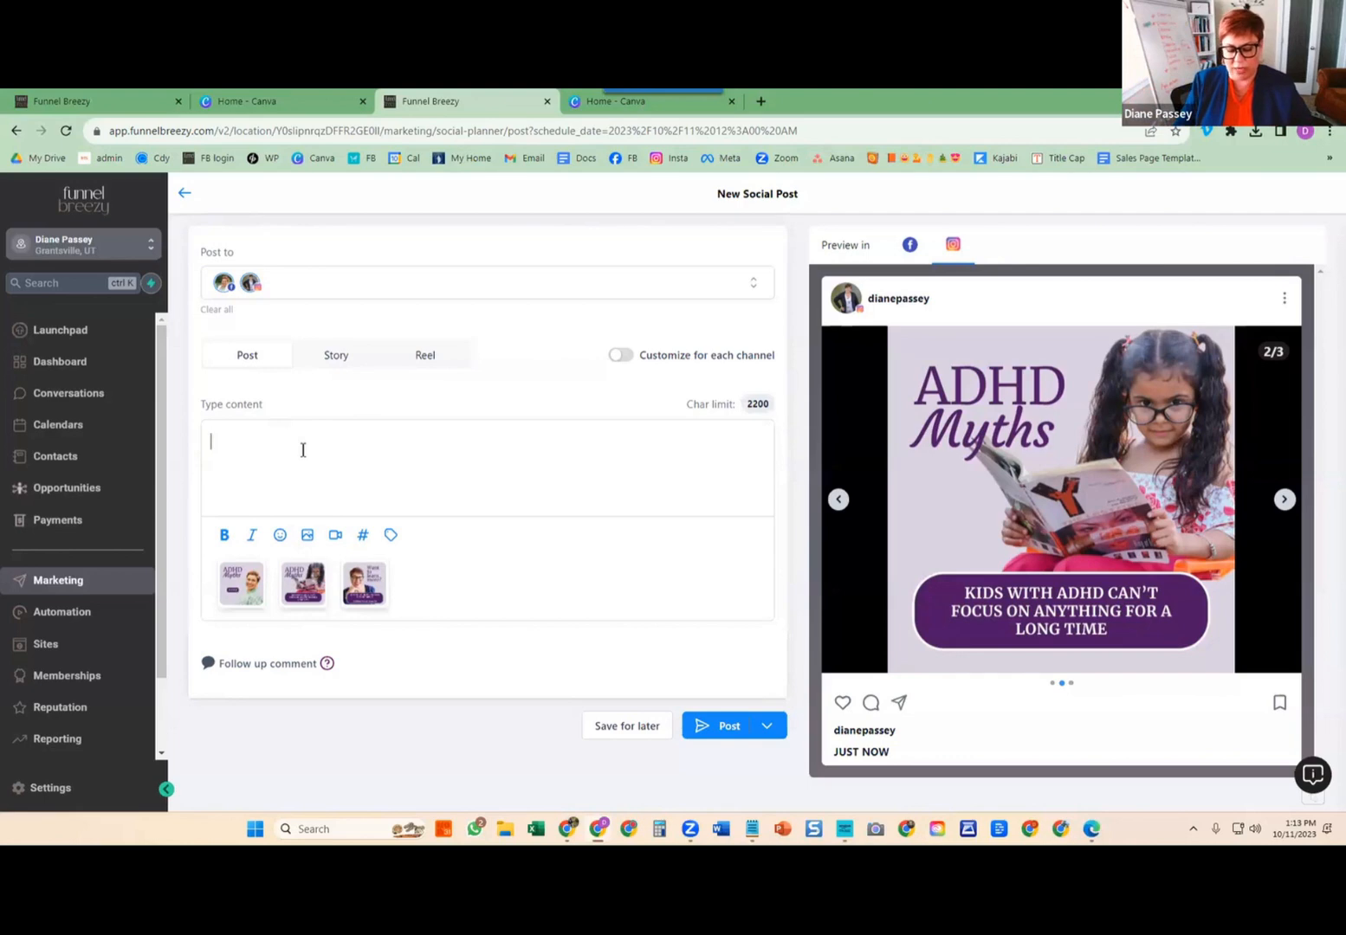
text(You)
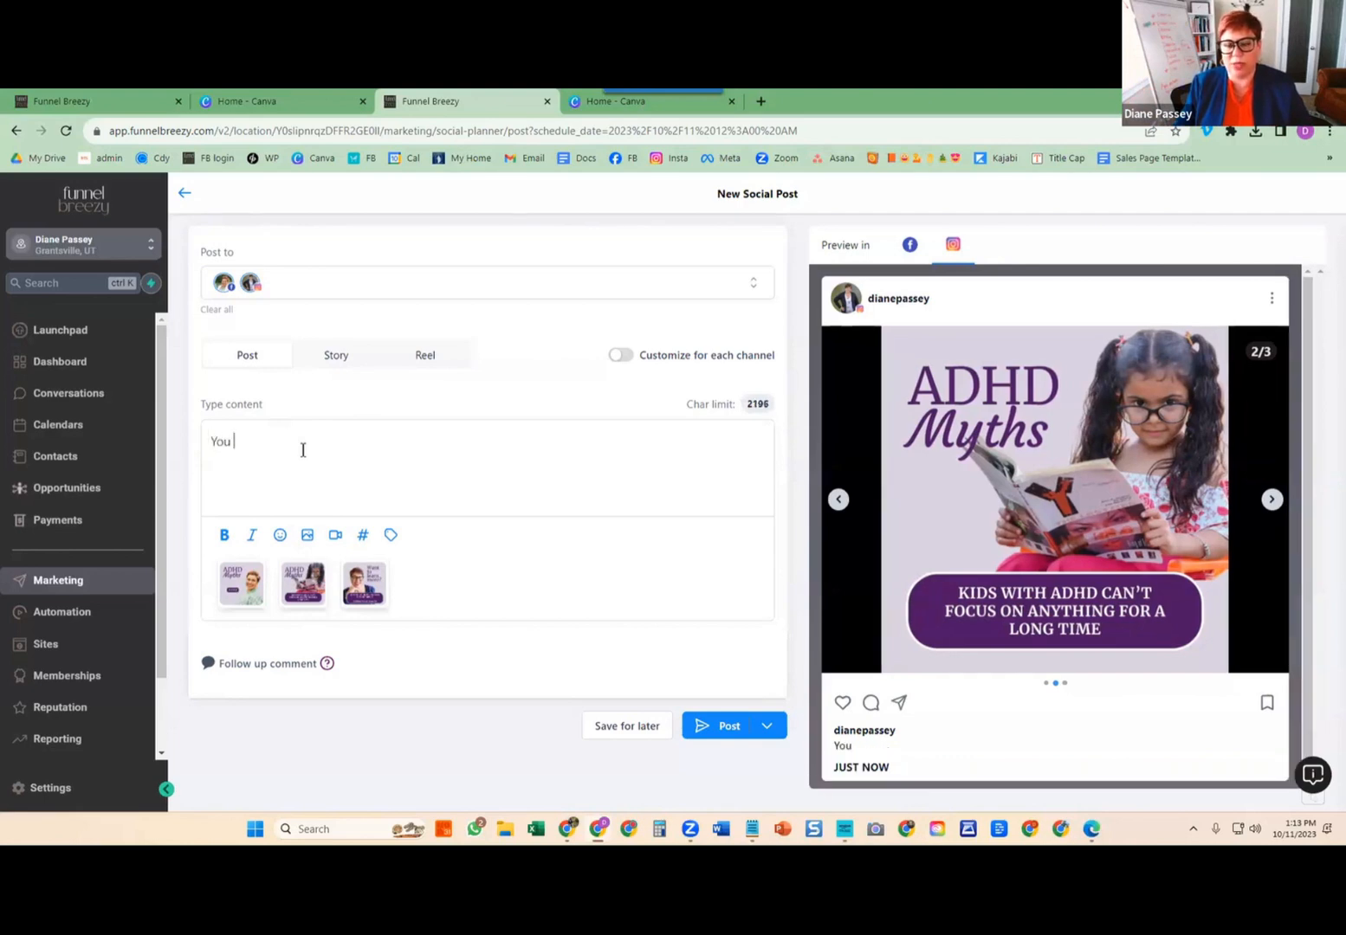
text( may think yo)
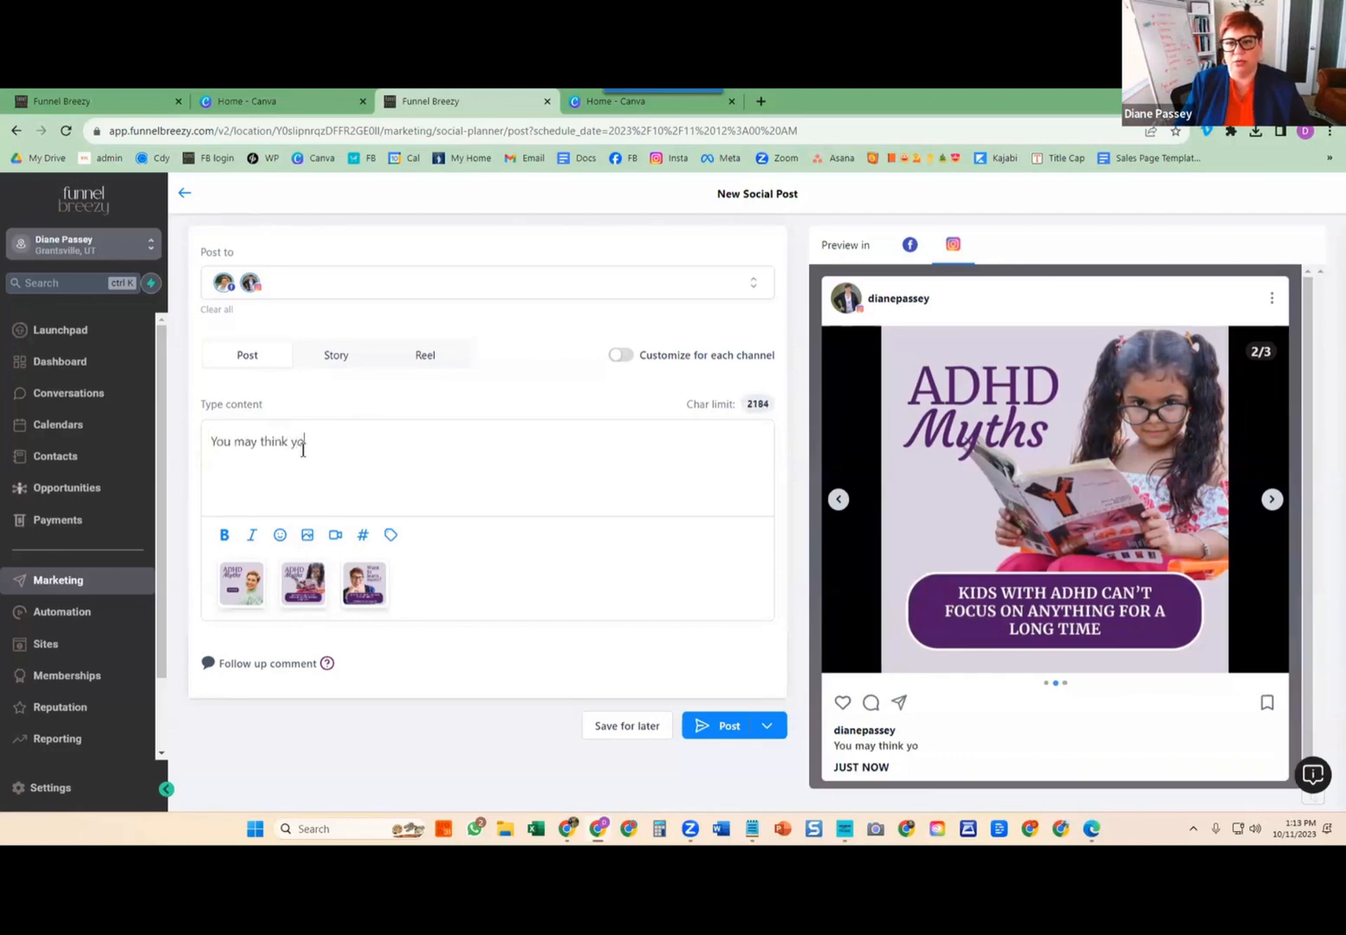
text(ur ADHD teen can't focus for the life of him - ho)
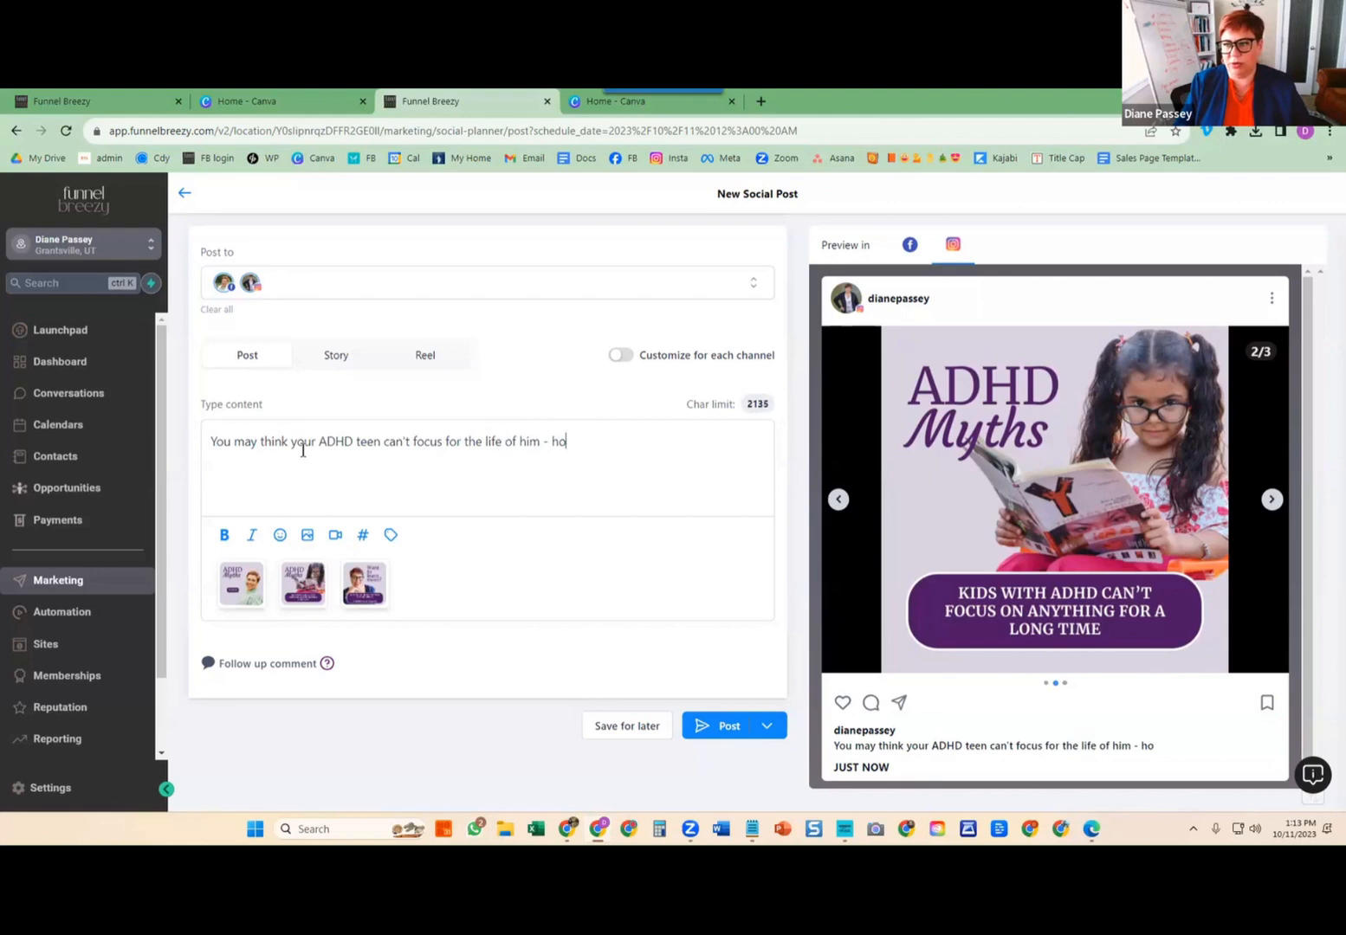
text(wever, put a game in)
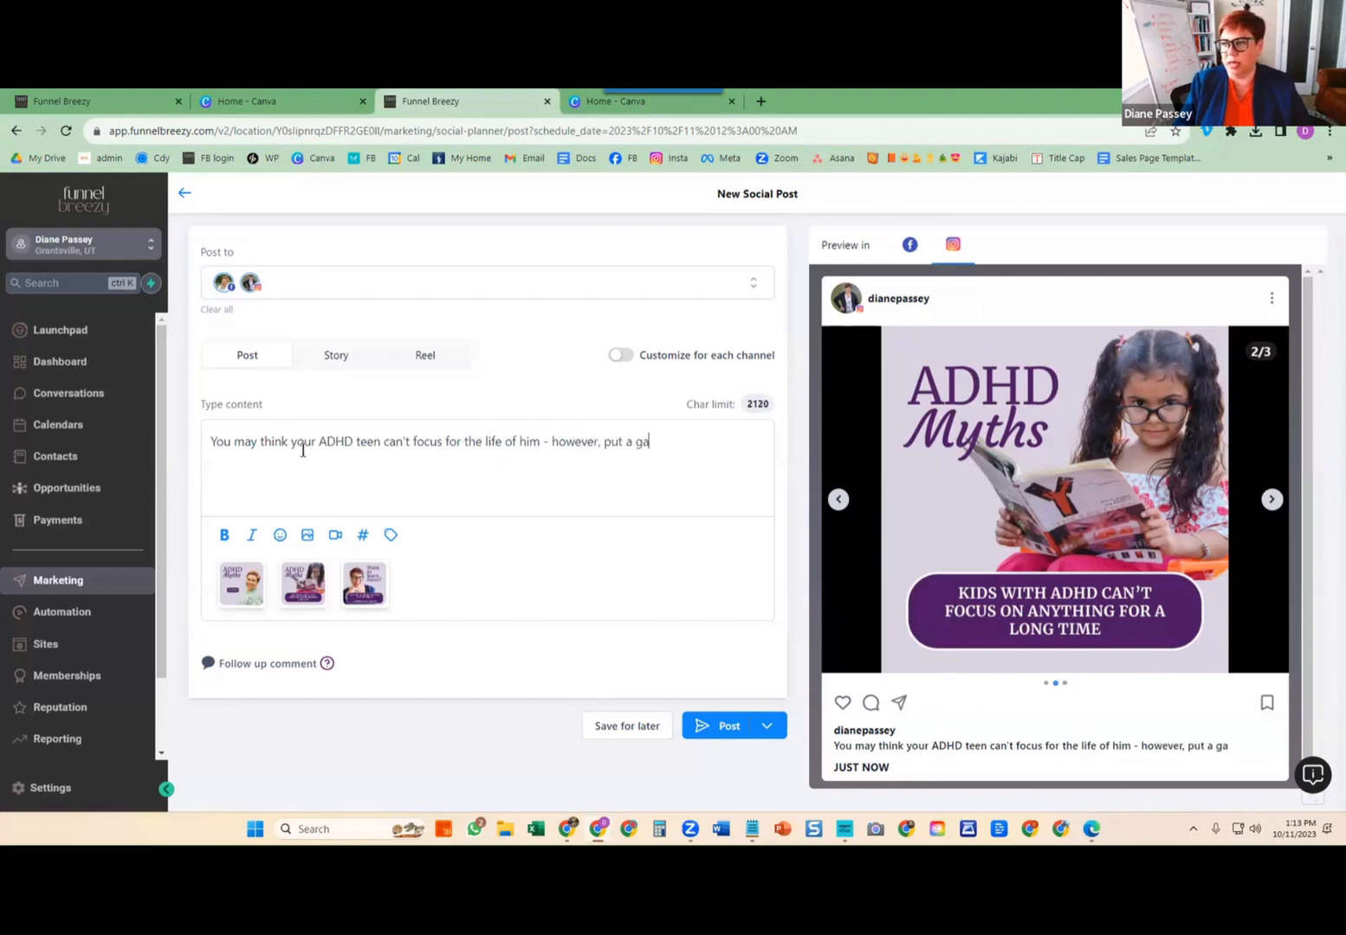
Replace "a game in" at the end of the post text with "something interesteing in front".
key(BackSpace)
key(BackSpace)
key(BackSpace)
key(BackSpace)
key(BackSpace)
key(BackSpace)
key(BackSpace)
key(BackSpace)
key(BackSpace)
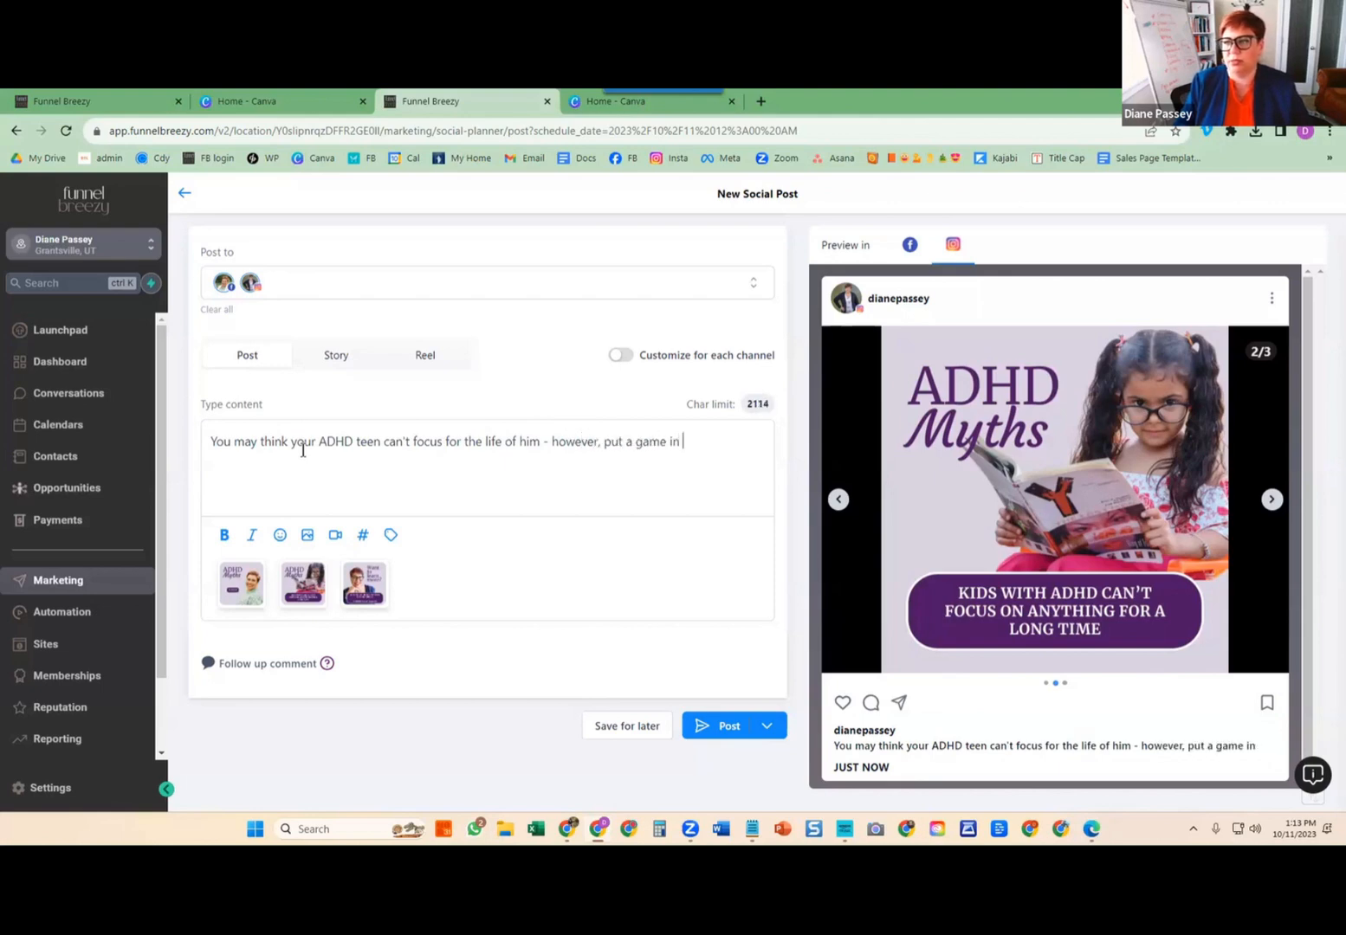
key(BackSpace)
text(s)
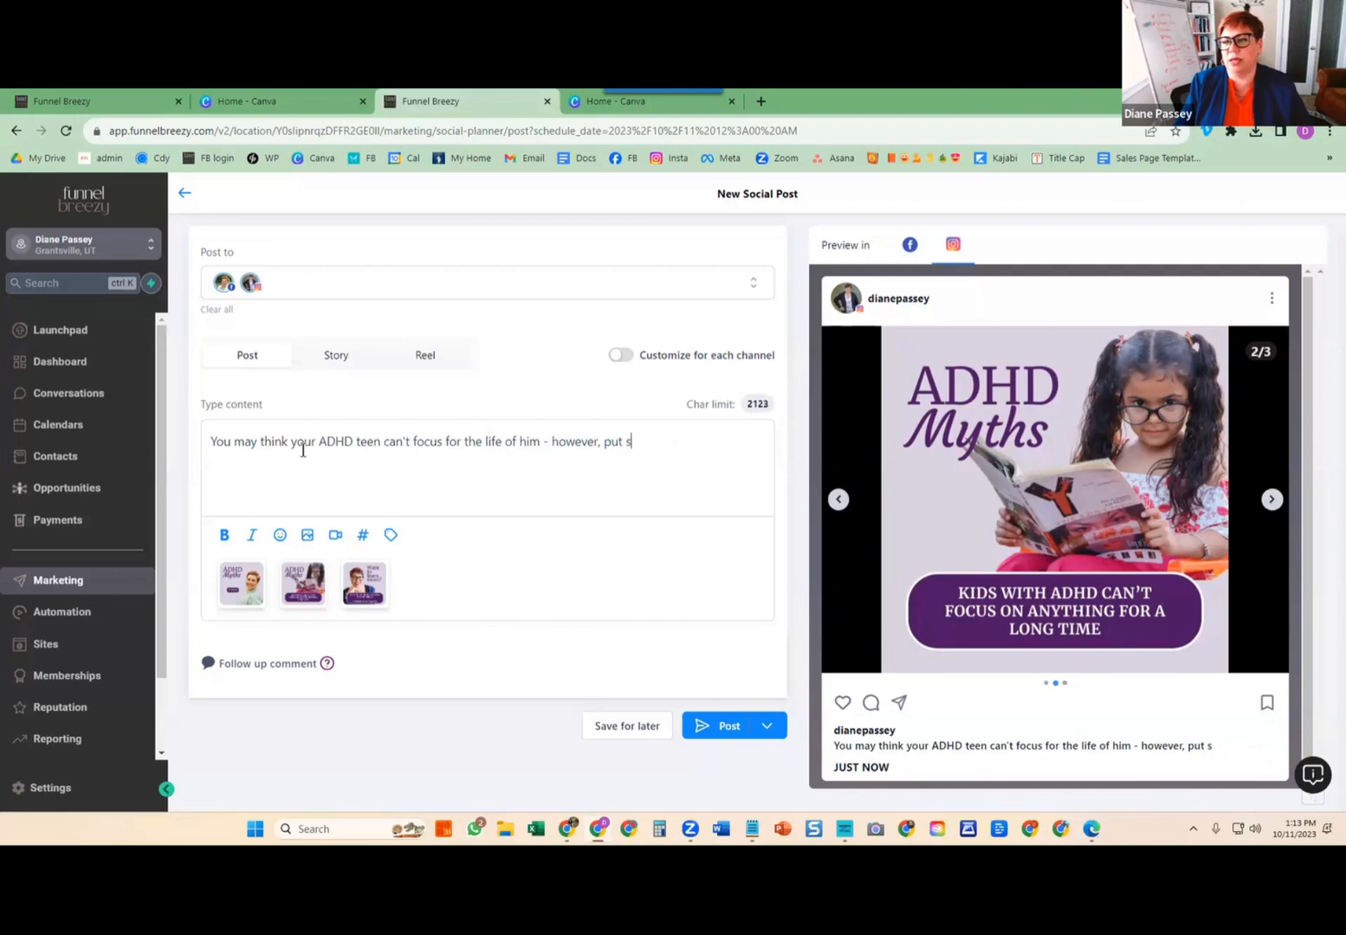
text(omething interesteing in front)
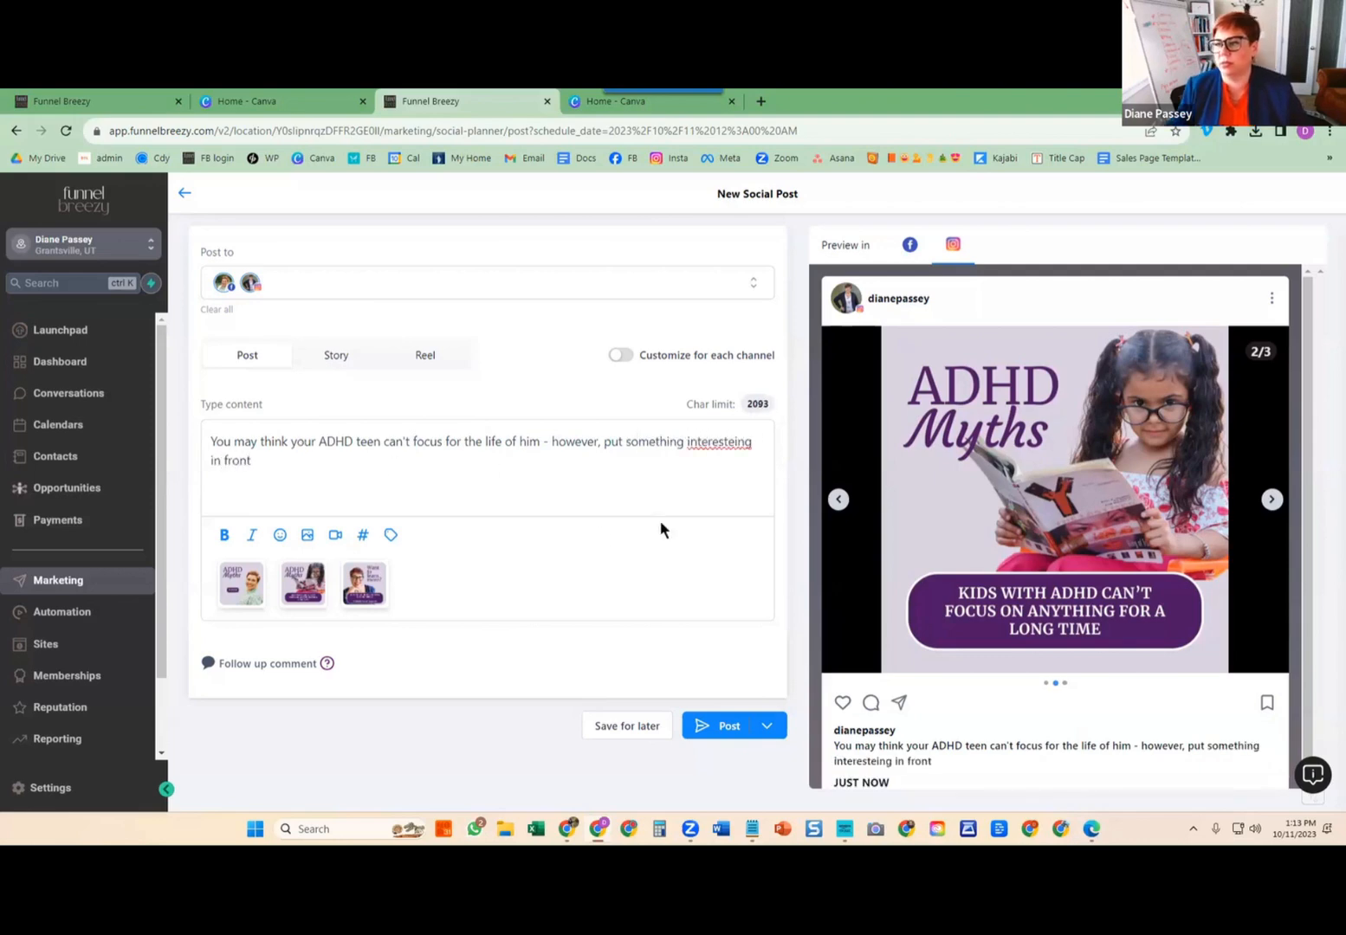
Replace the misspelled word with the suggestion "interesting's" and finish the sentence with "of them and they can focus on it forever.".
right_click(702, 445)
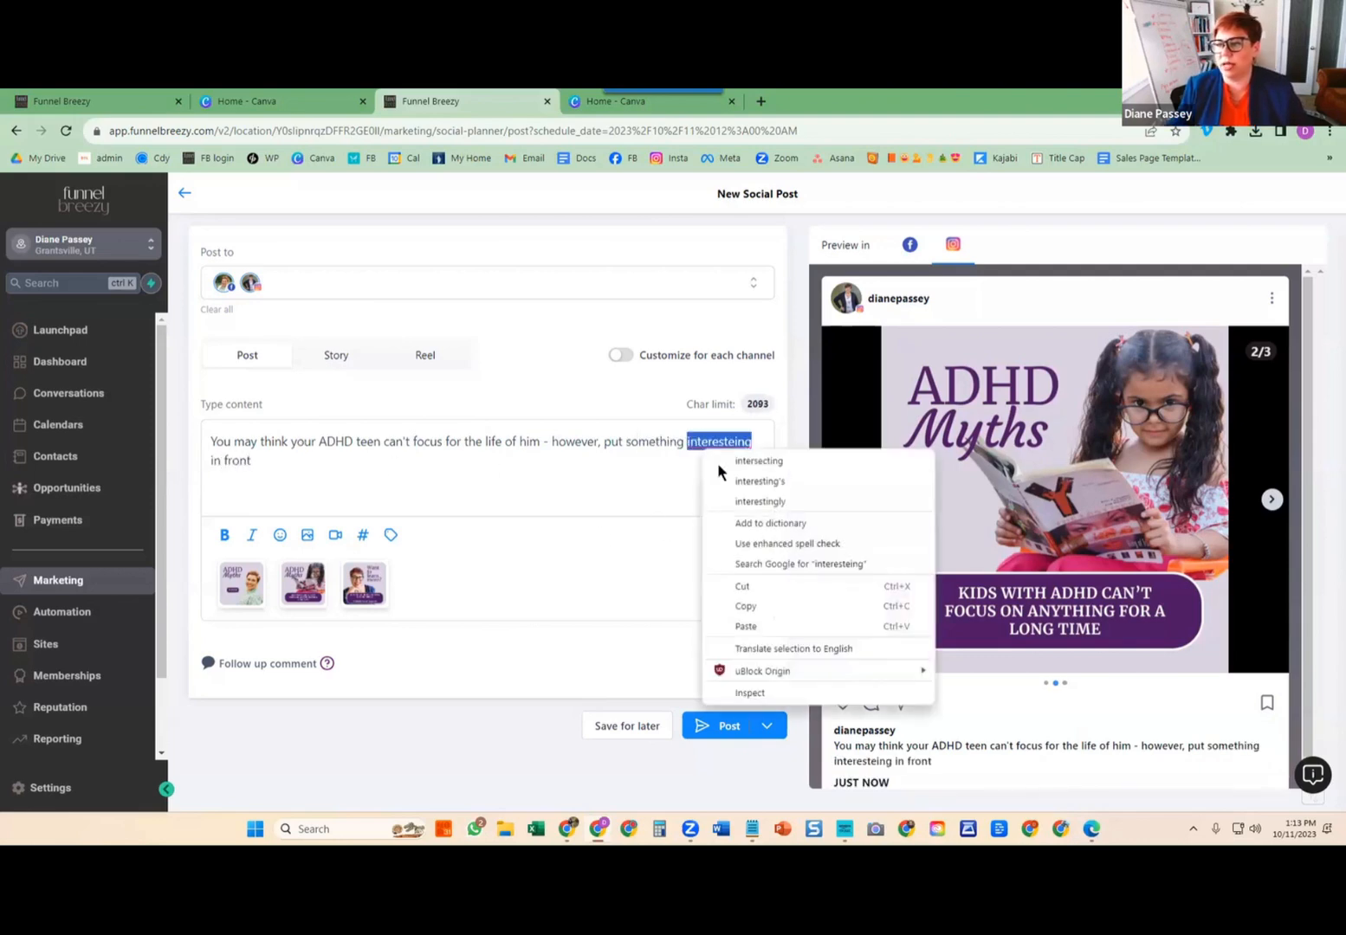
click(762, 480)
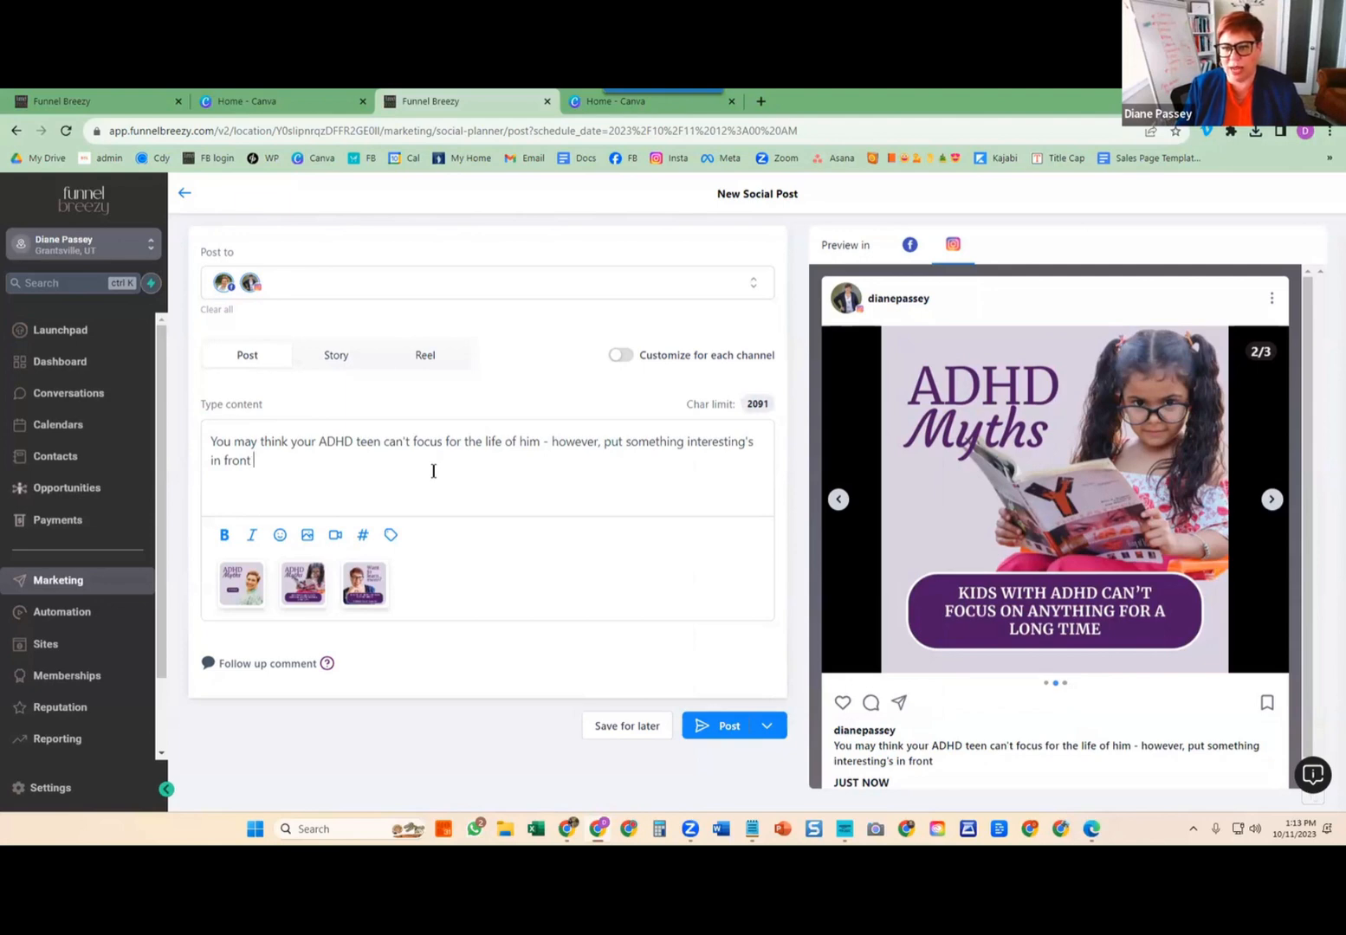
text(of them and they can focus on it f)
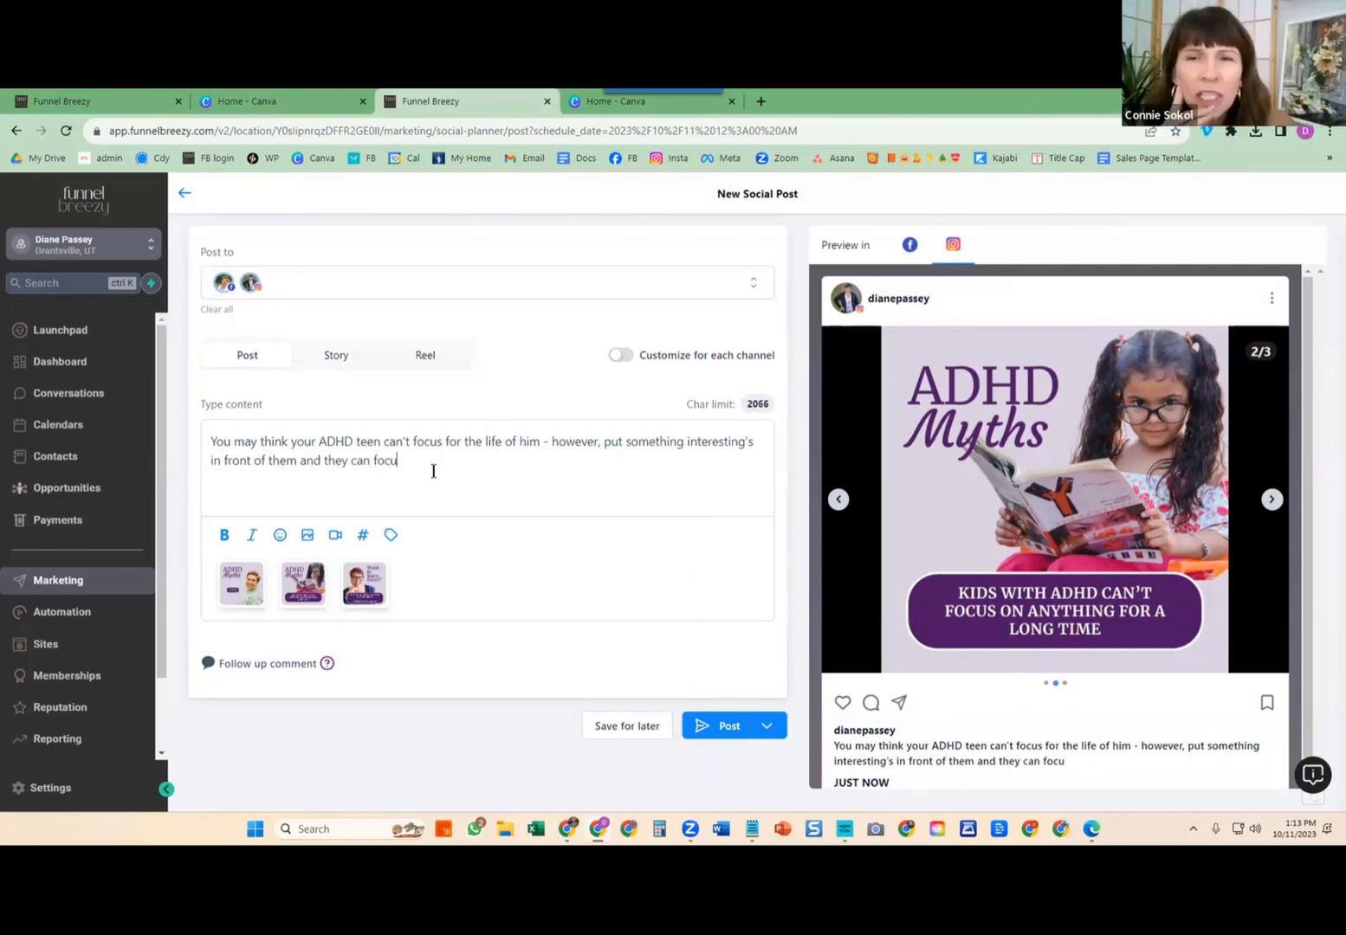
text(orever.)
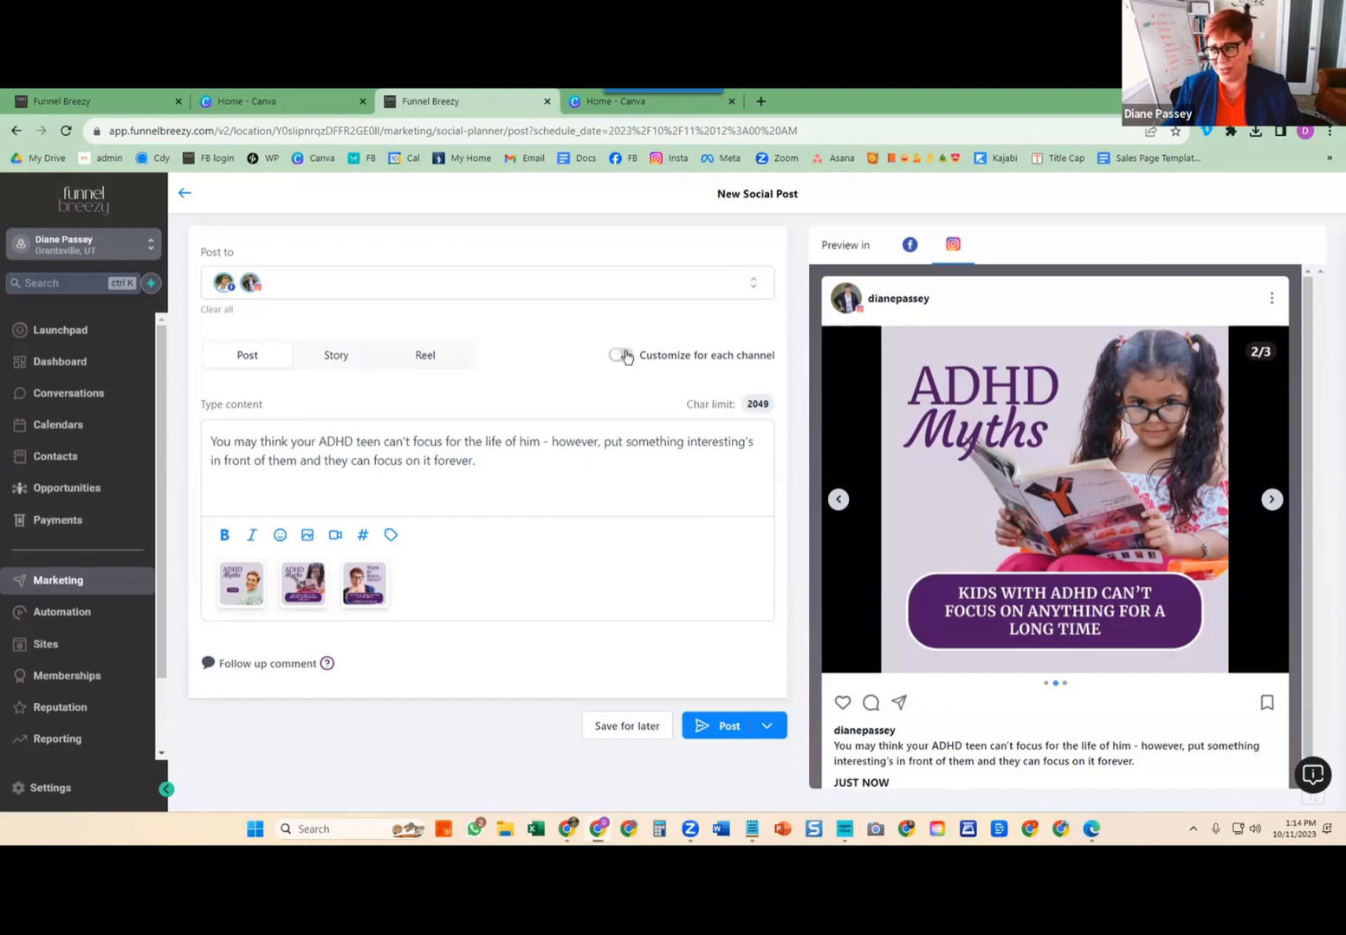
Append hashtags from the saved ADHD set to the end of the post text after reviewing the set.
click(364, 537)
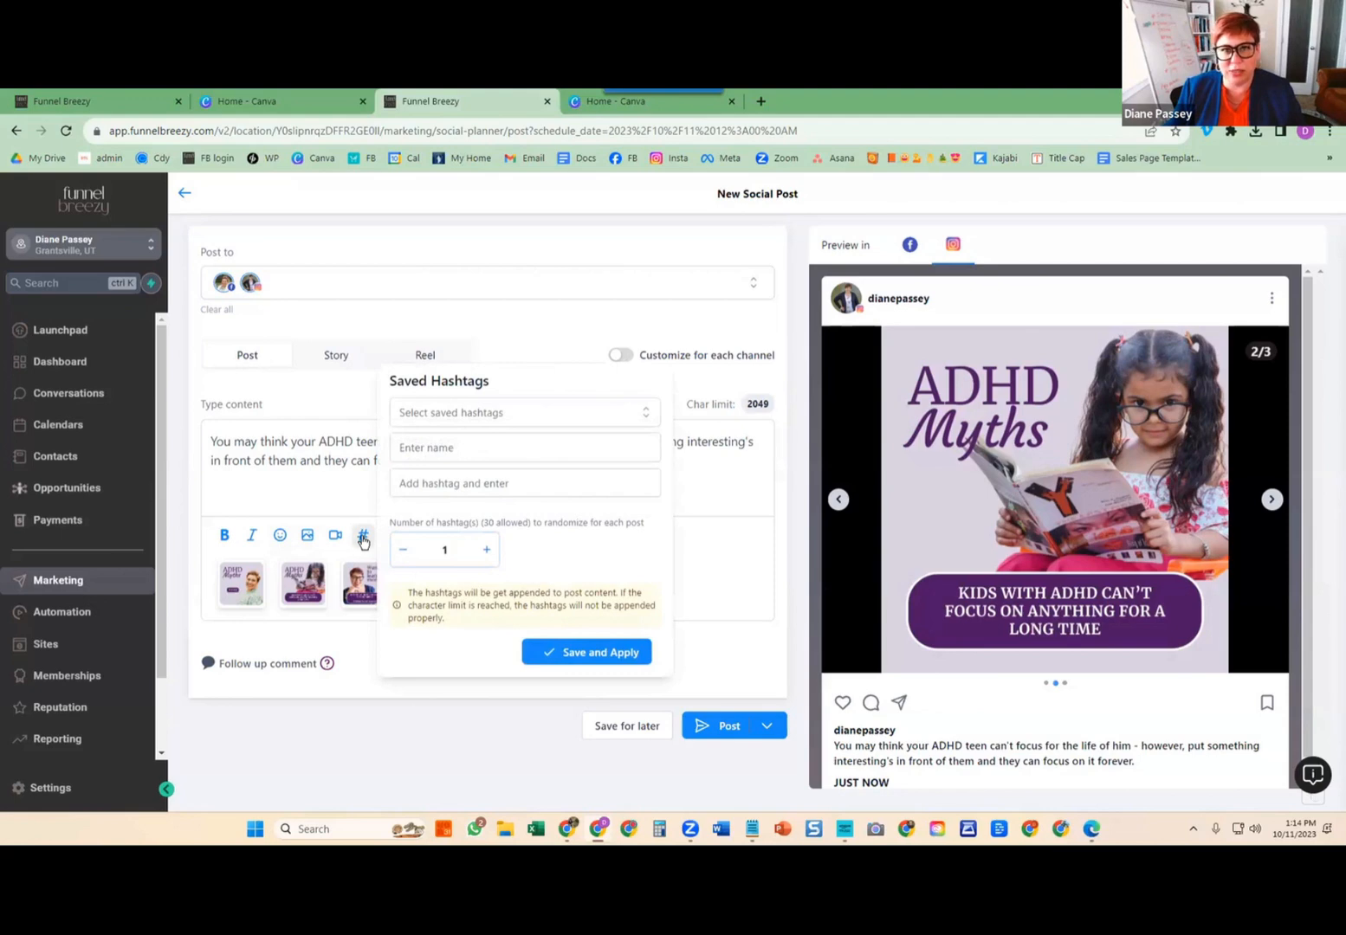
click(466, 414)
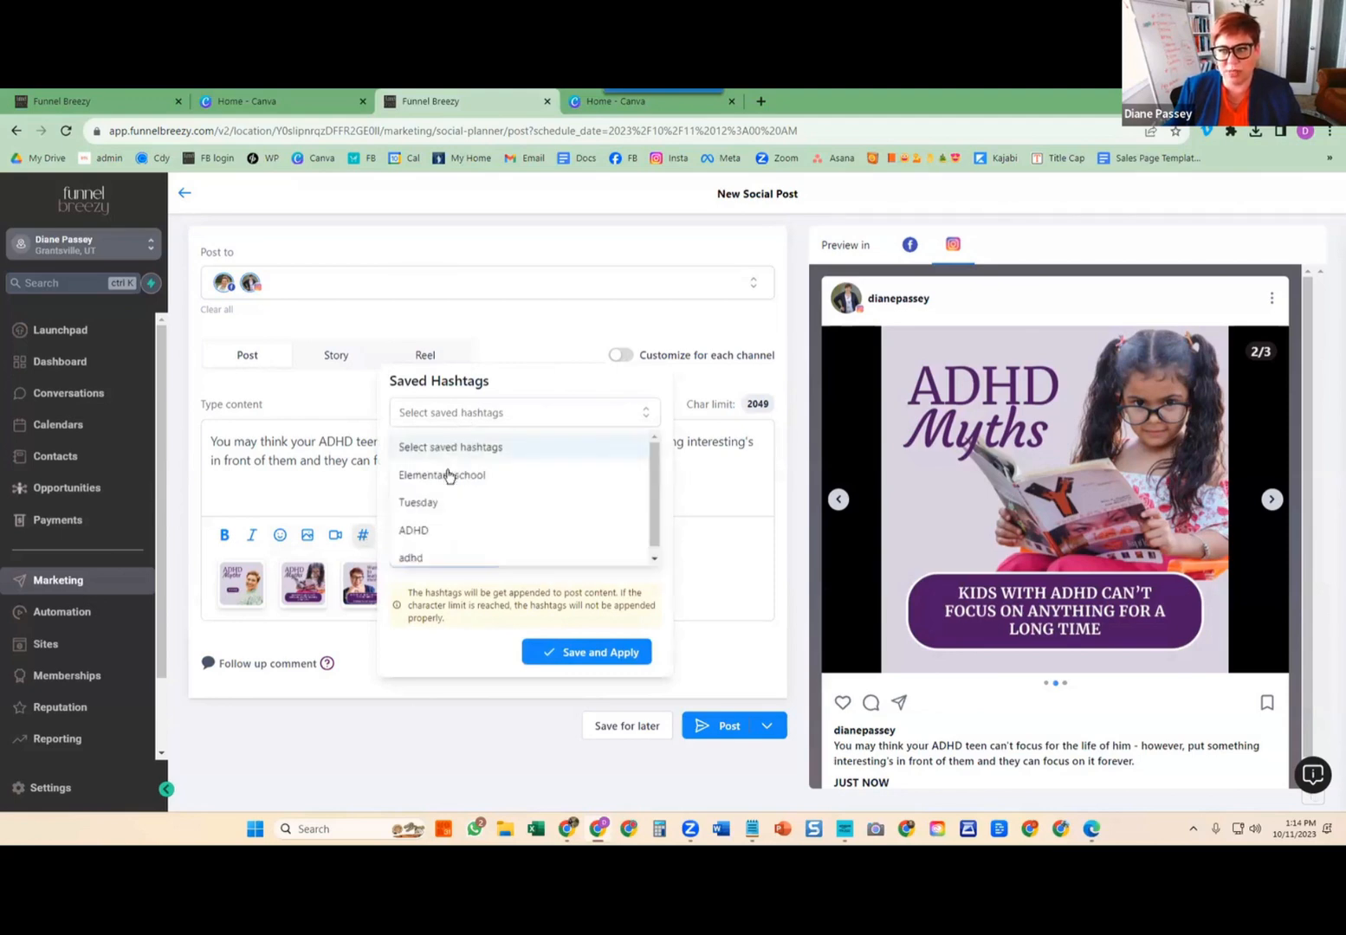
scroll(434, 540, down, 1)
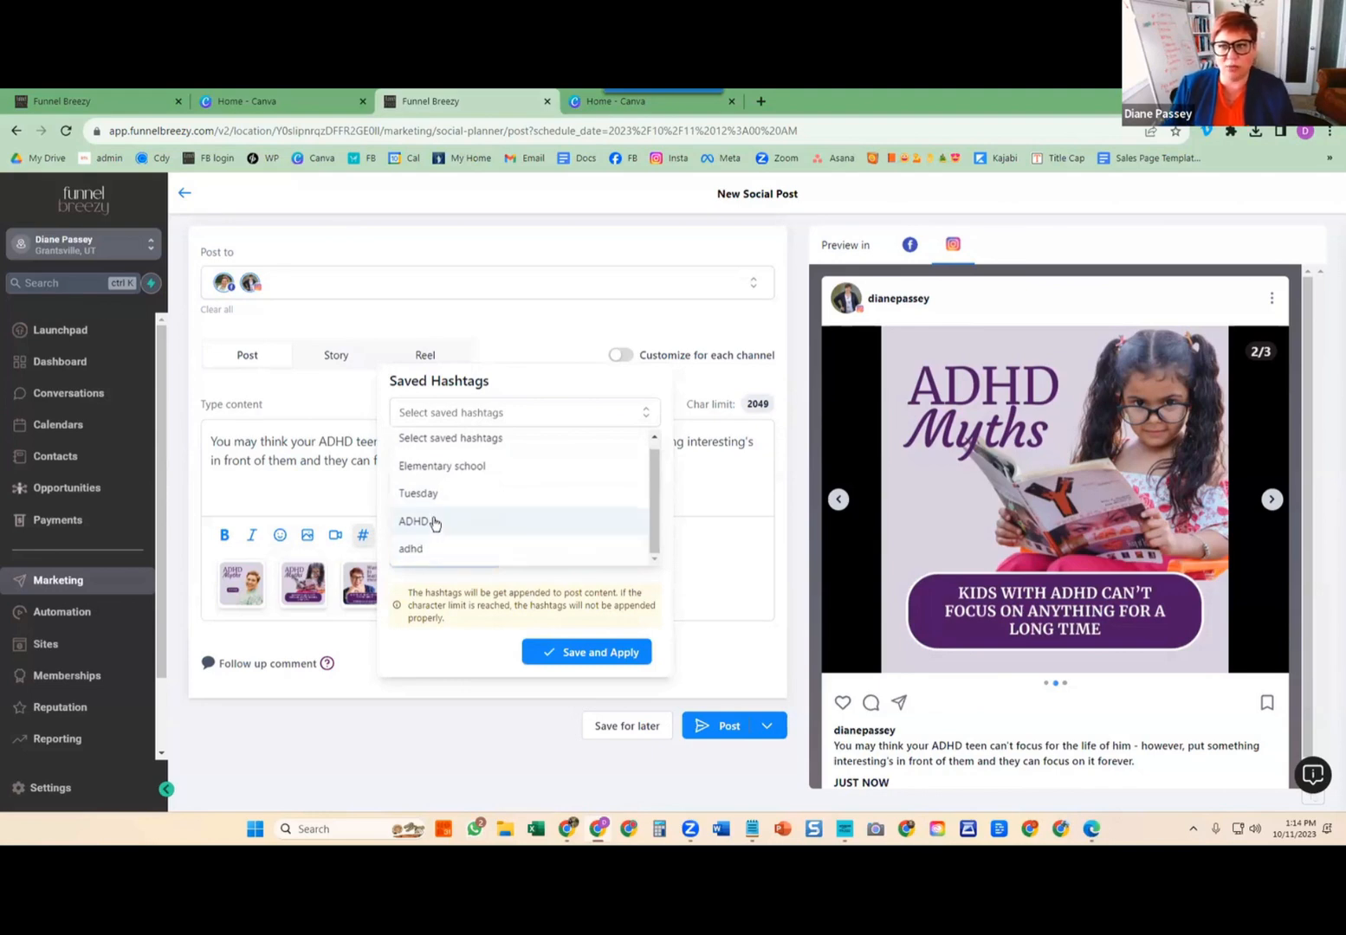
click(435, 523)
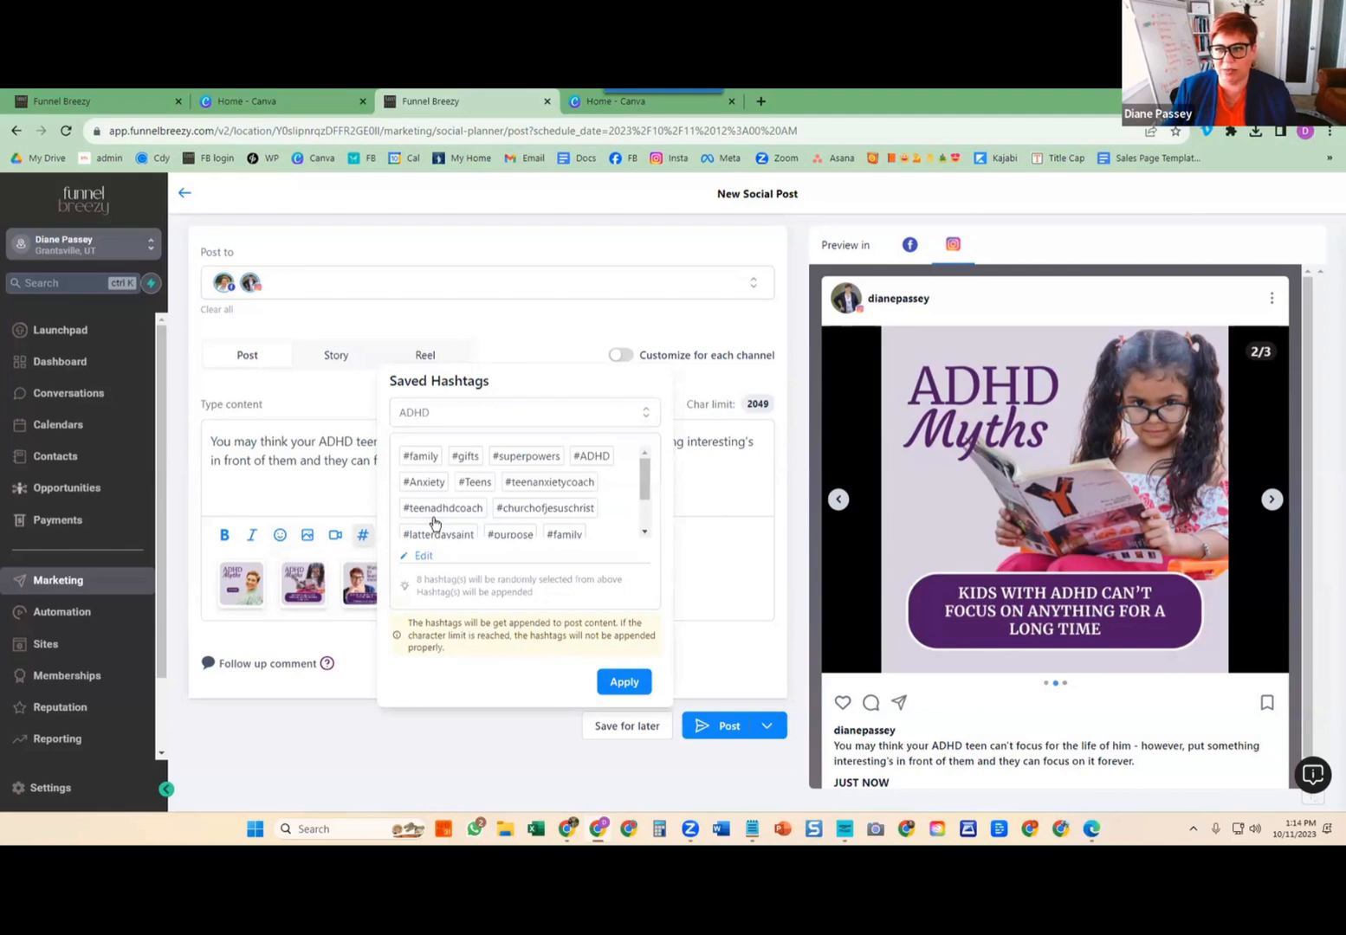
scroll(466, 493, down, 2)
scroll(466, 534, up, 2)
scroll(472, 495, down, 2)
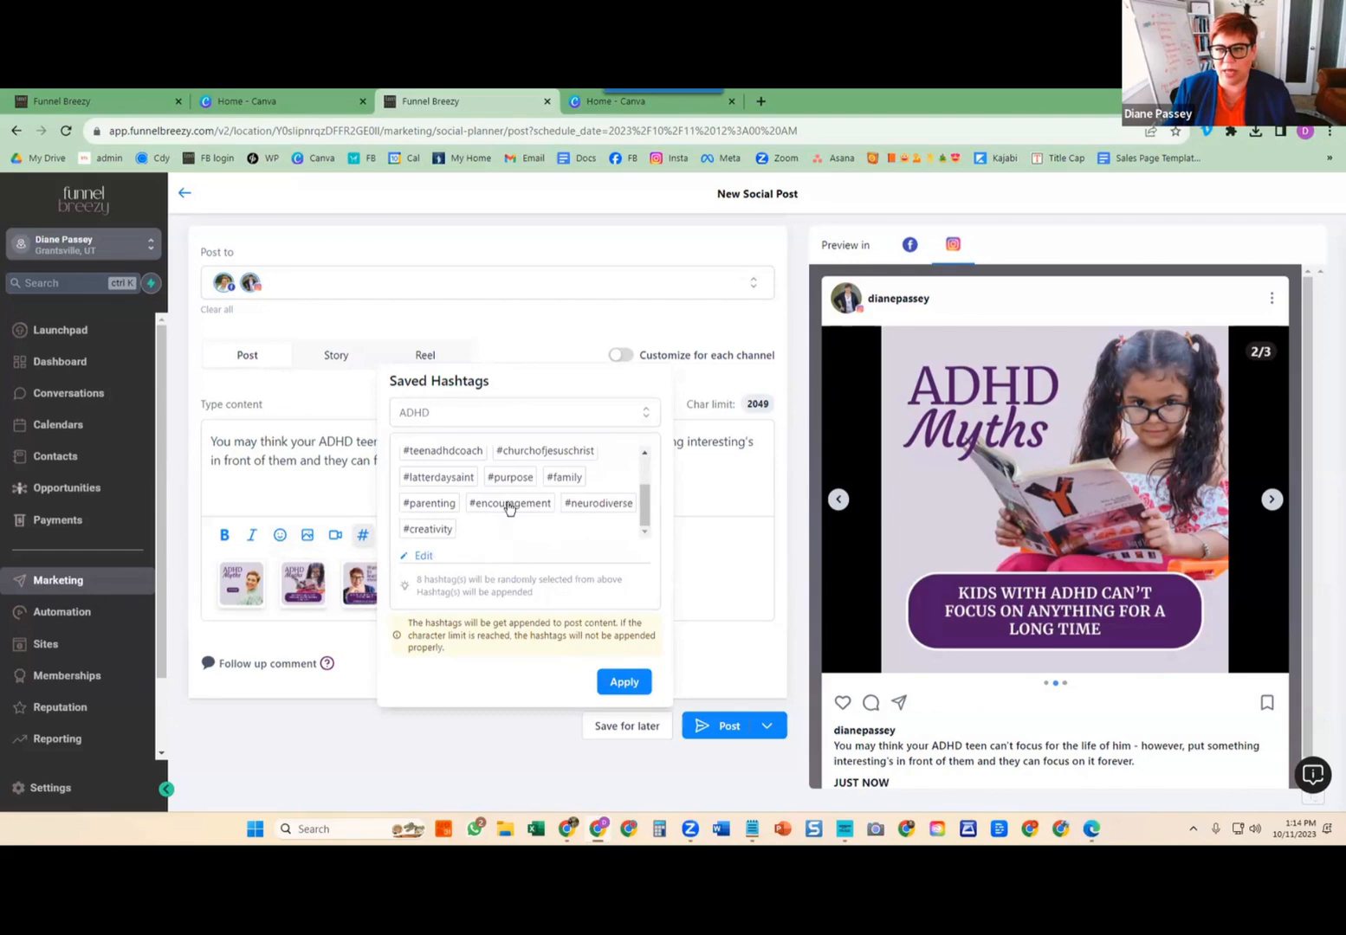
scroll(509, 504, up, 2)
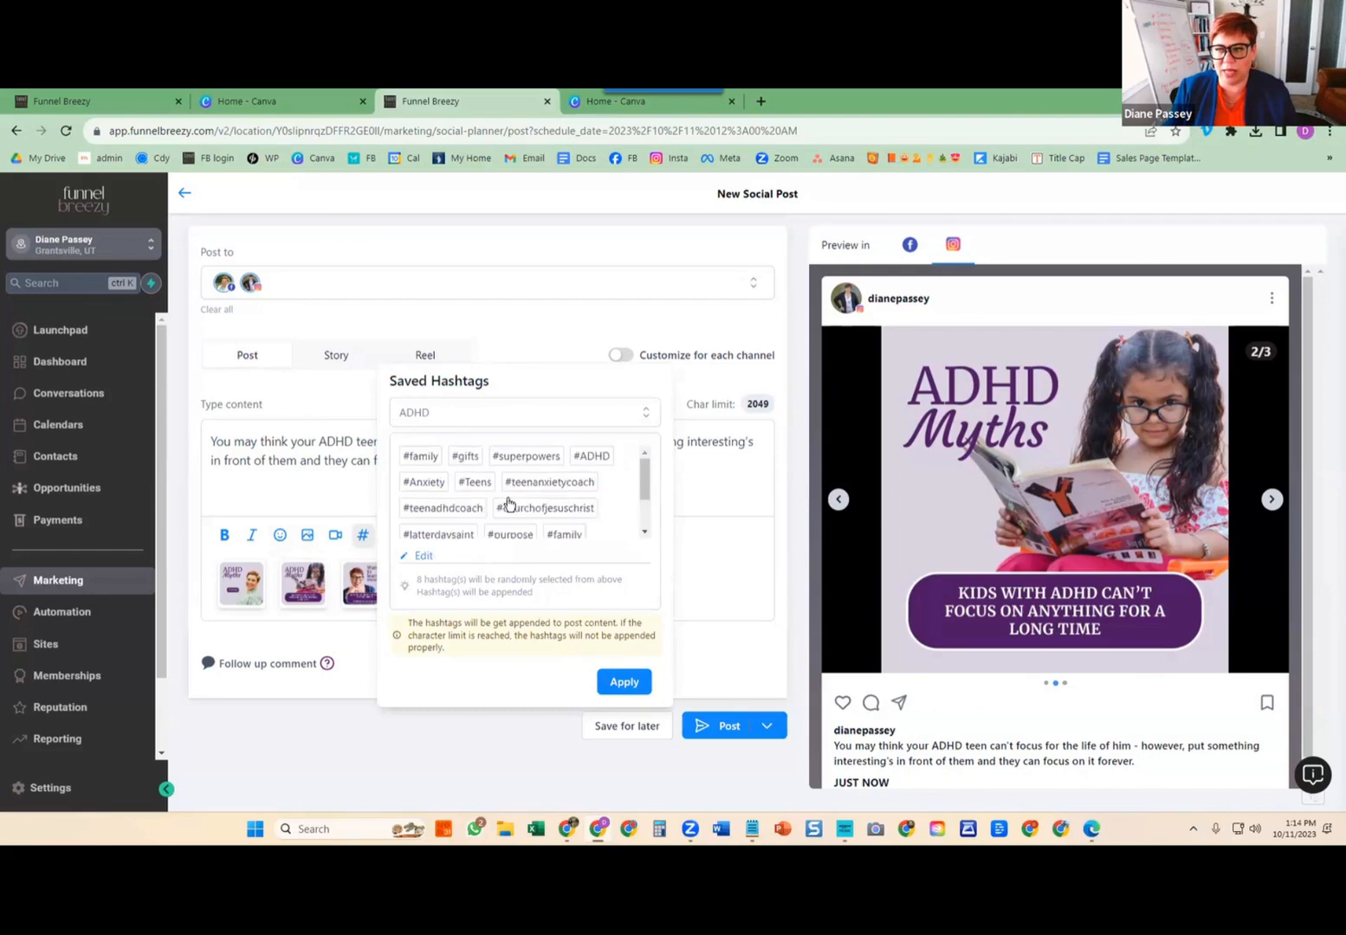
click(602, 680)
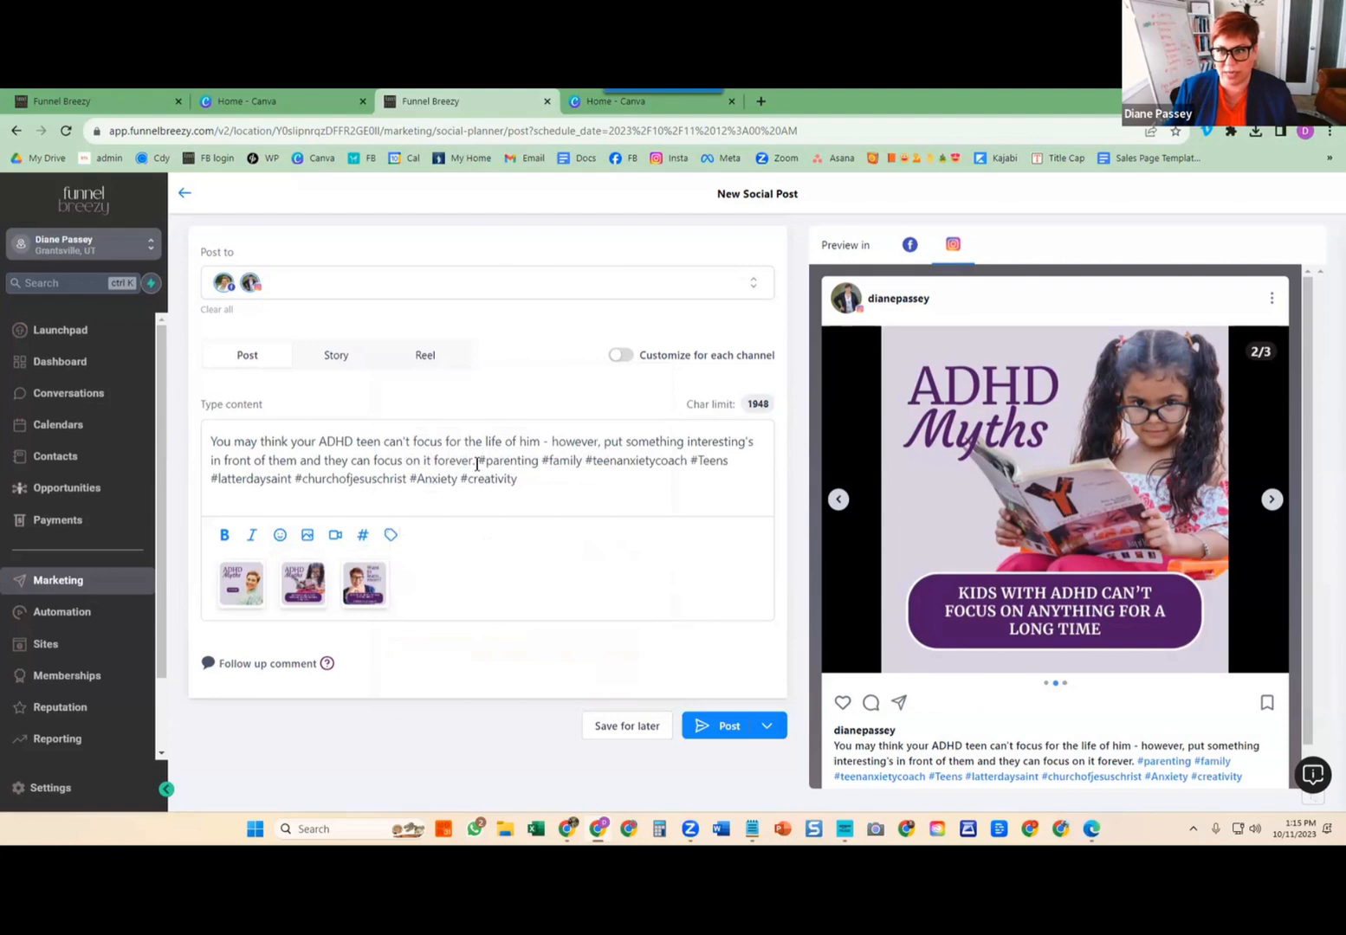
Edit the saved ADHD hashtag set to randomize 5 hashtags per post, then save and apply it to the post text.
click(365, 538)
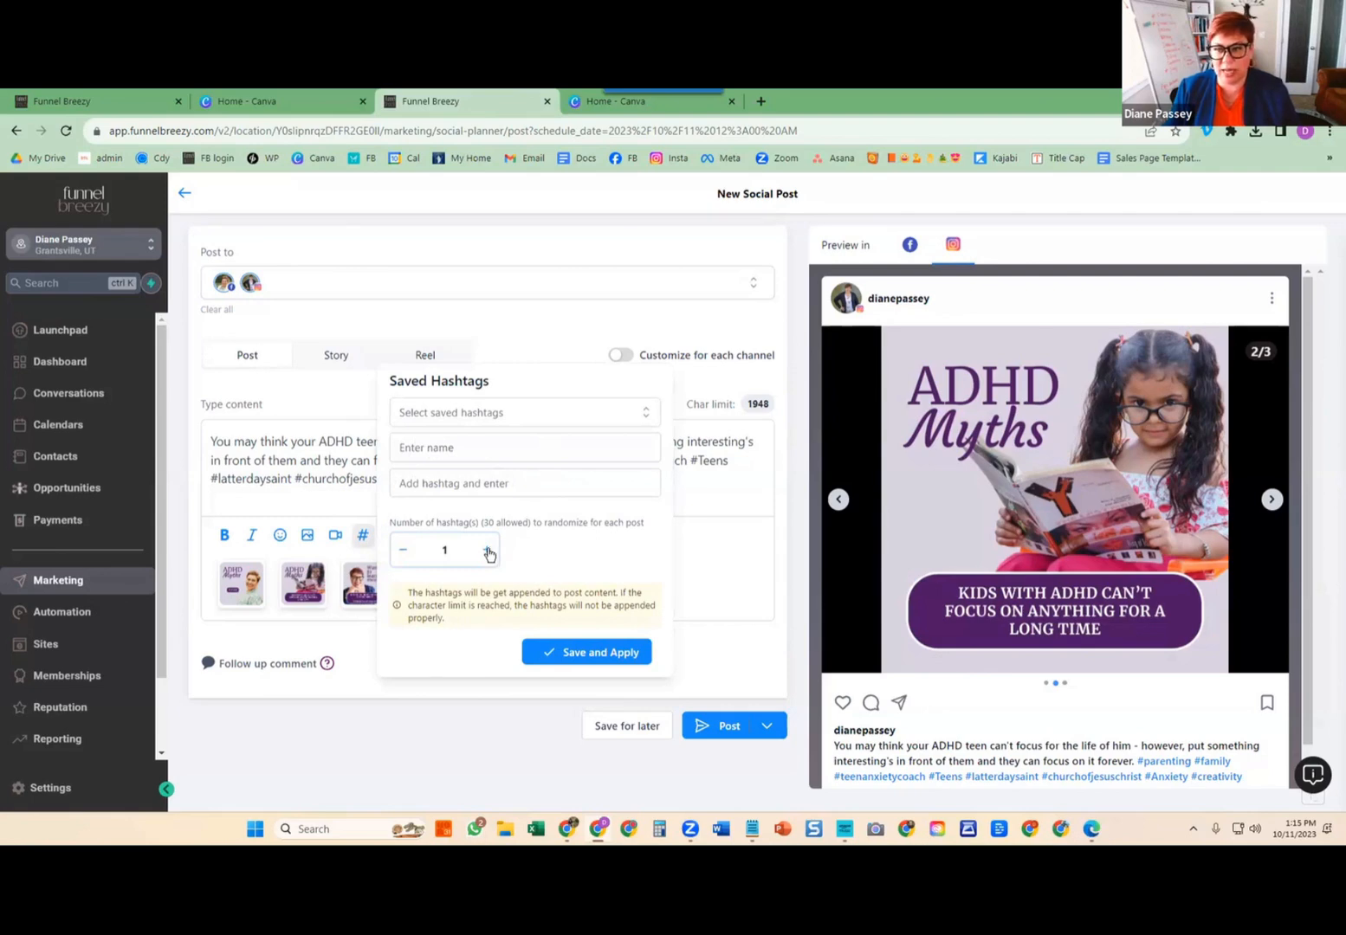
click(473, 415)
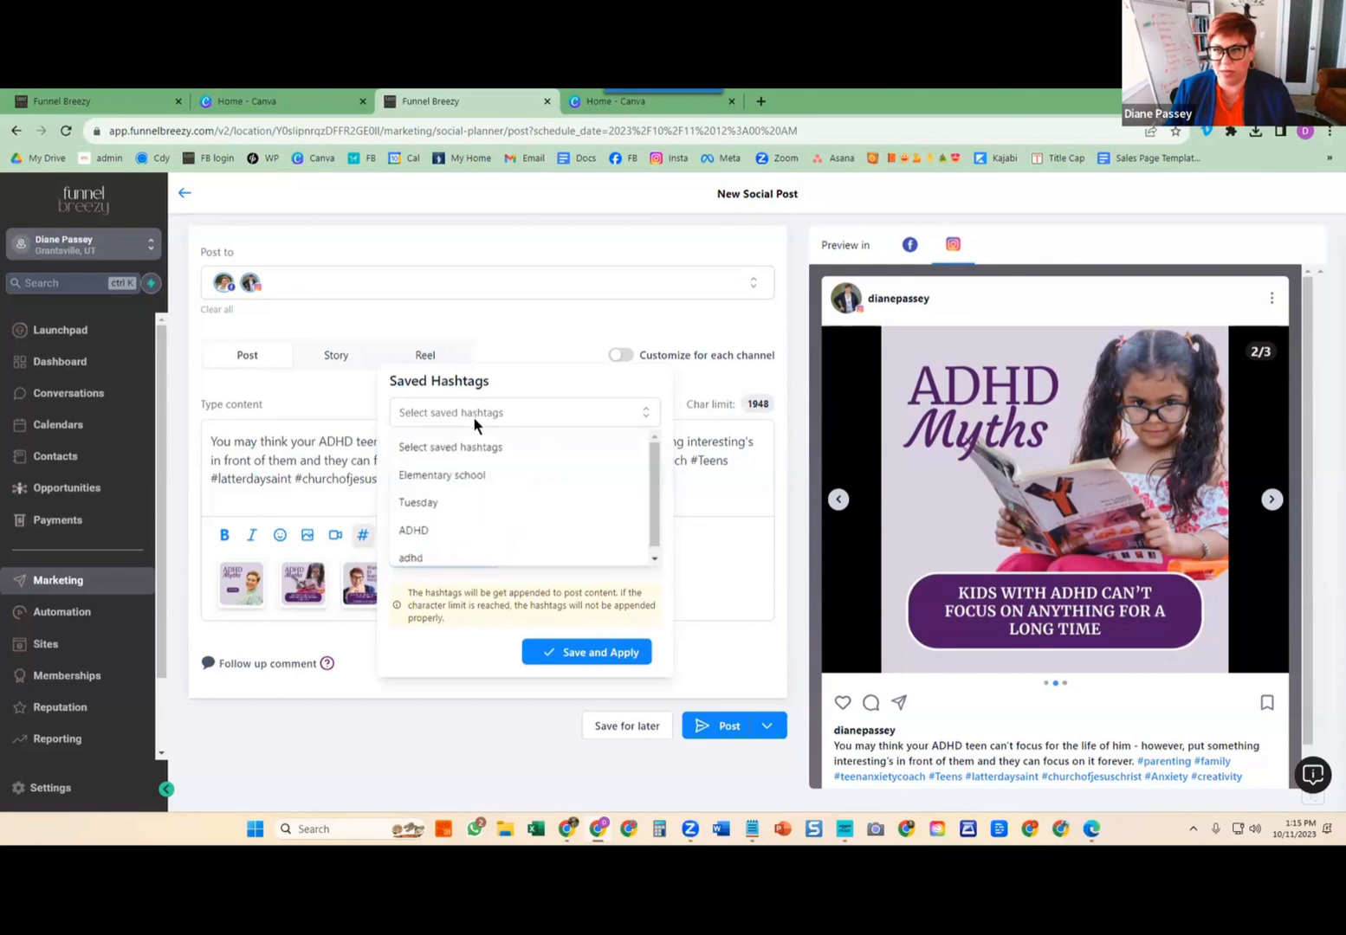
click(431, 531)
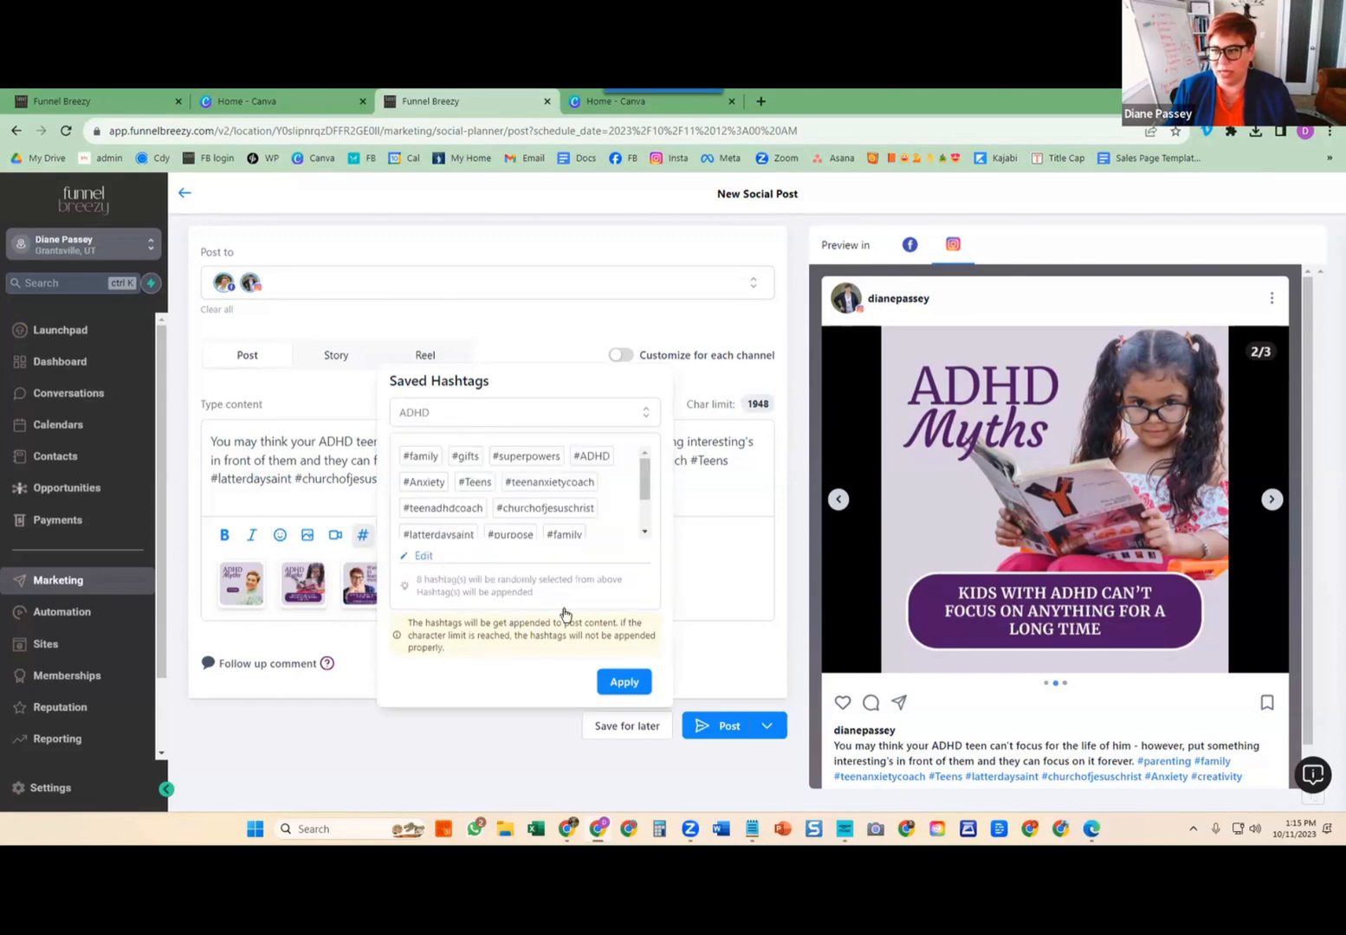
click(425, 556)
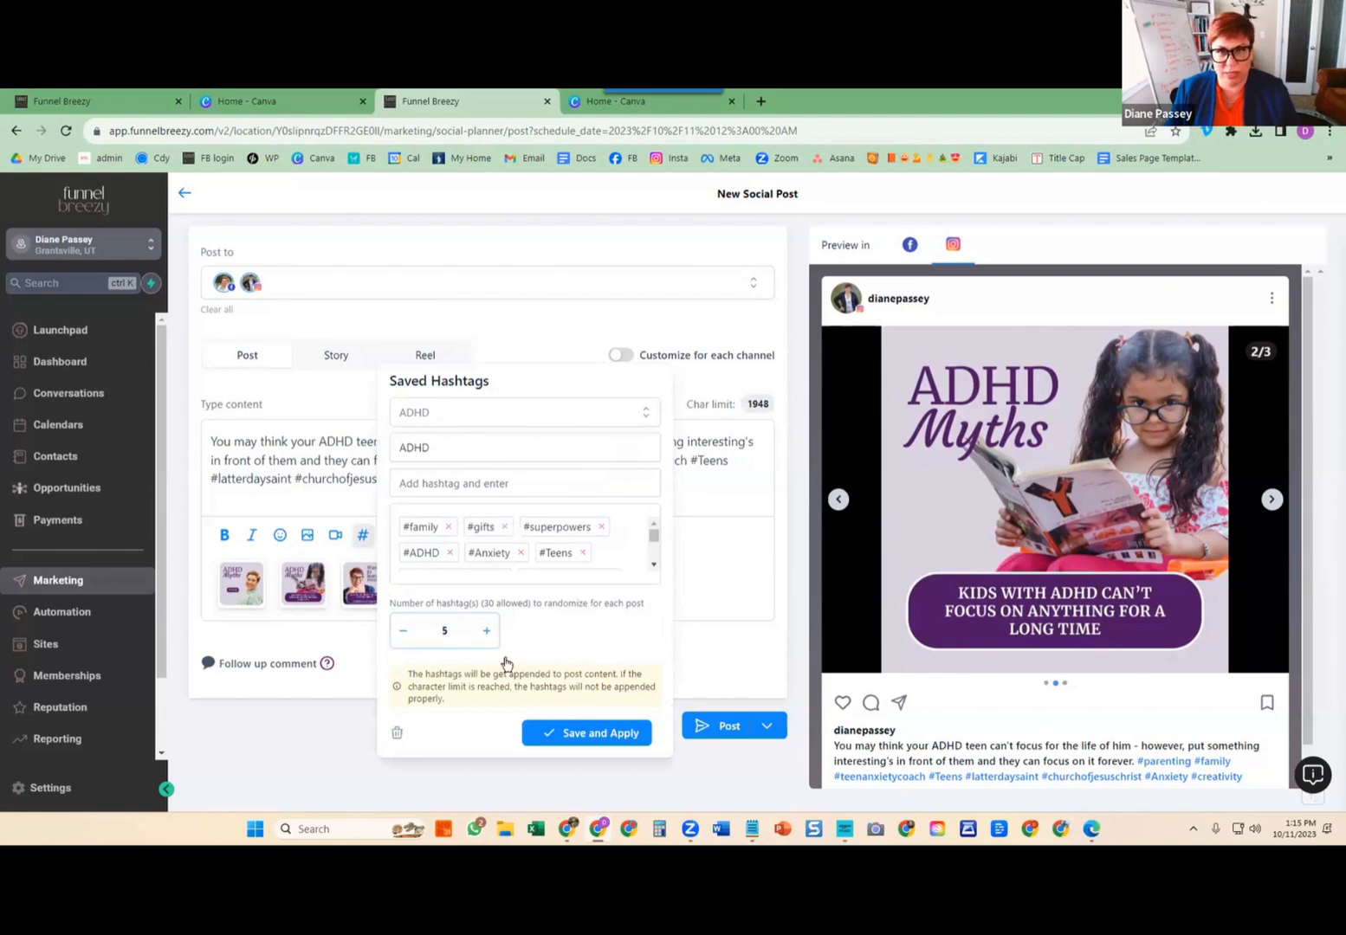
click(574, 732)
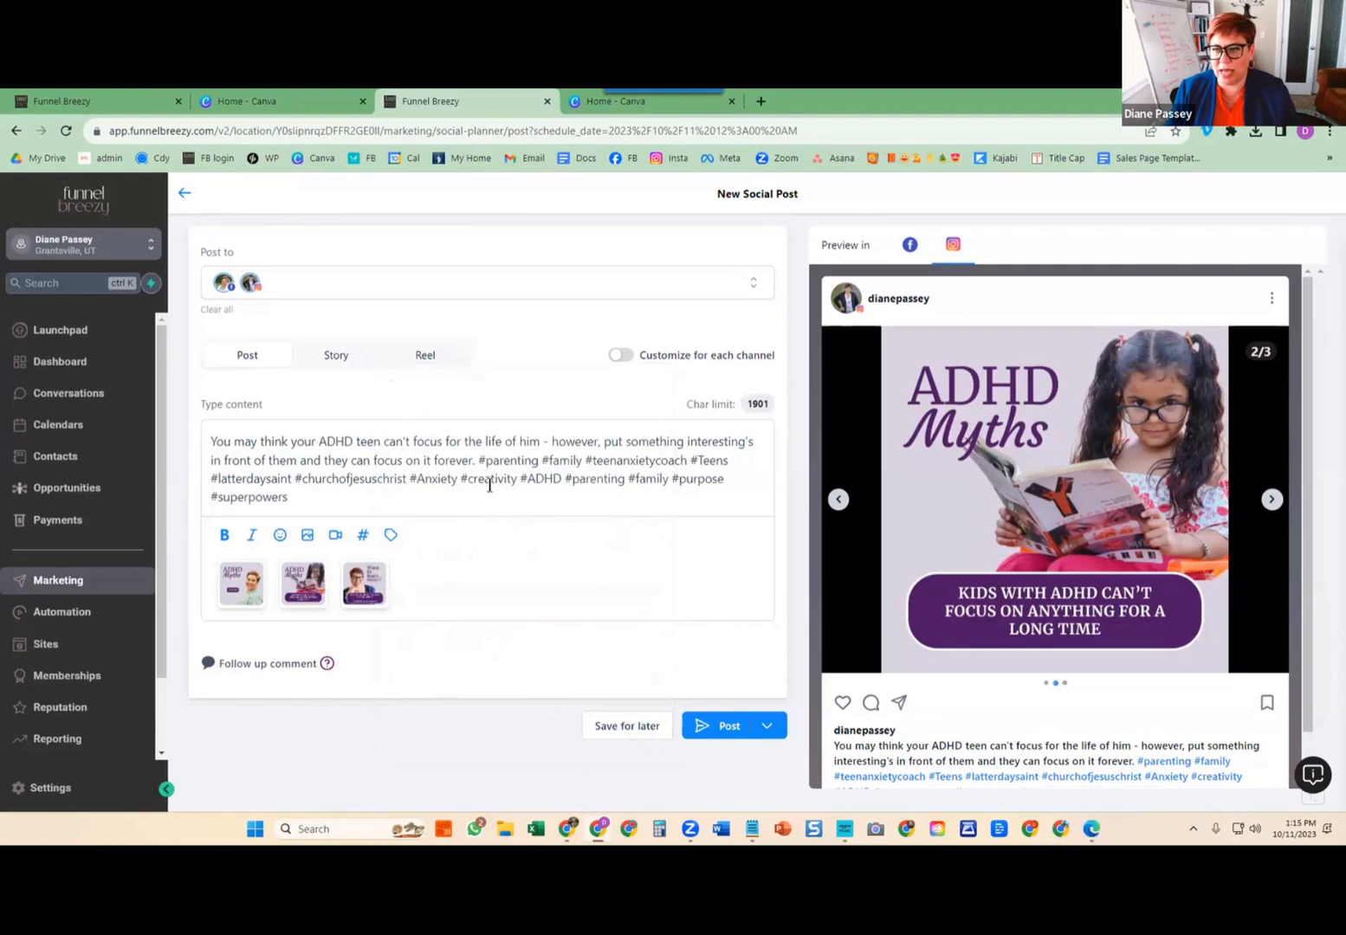
Delete the first batch of hashtags, from #parenting through #creativity, from the post text.
drag(518, 478, 483, 462)
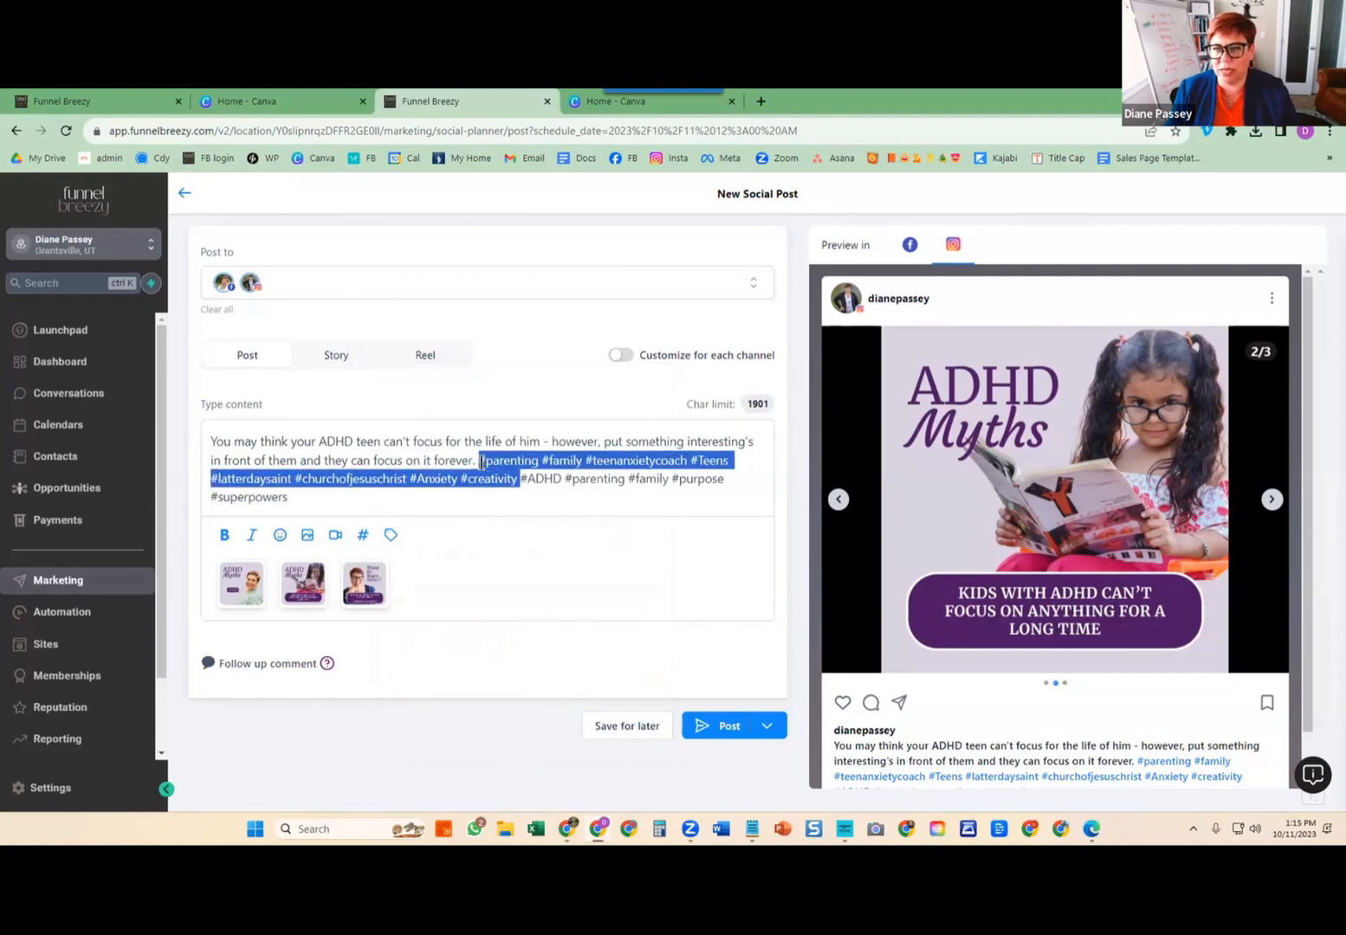
key(BackSpace)
click(514, 475)
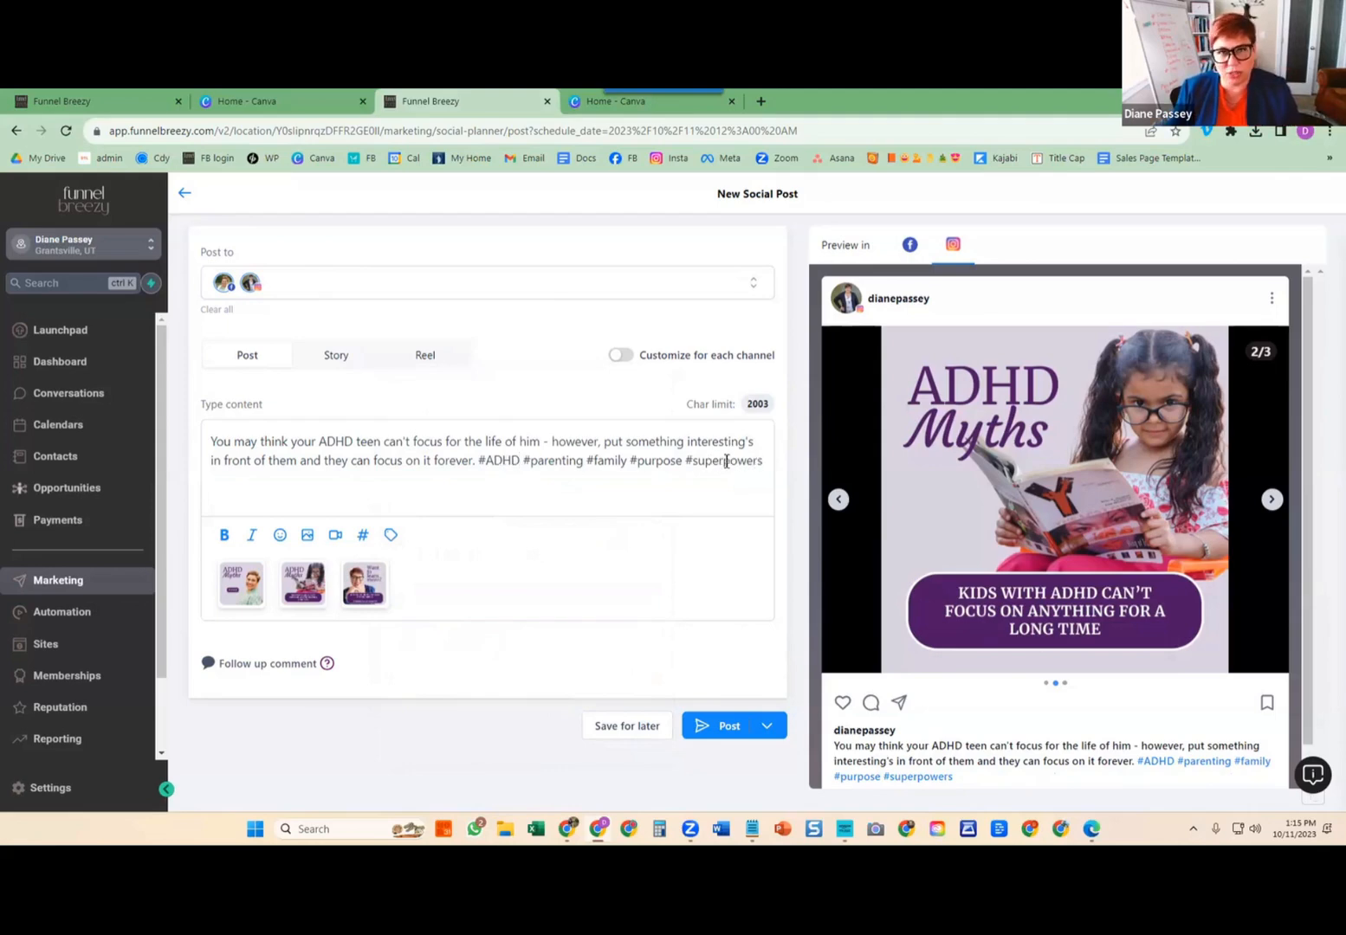
View the categories of custom values available for the post text, then close the list.
click(571, 494)
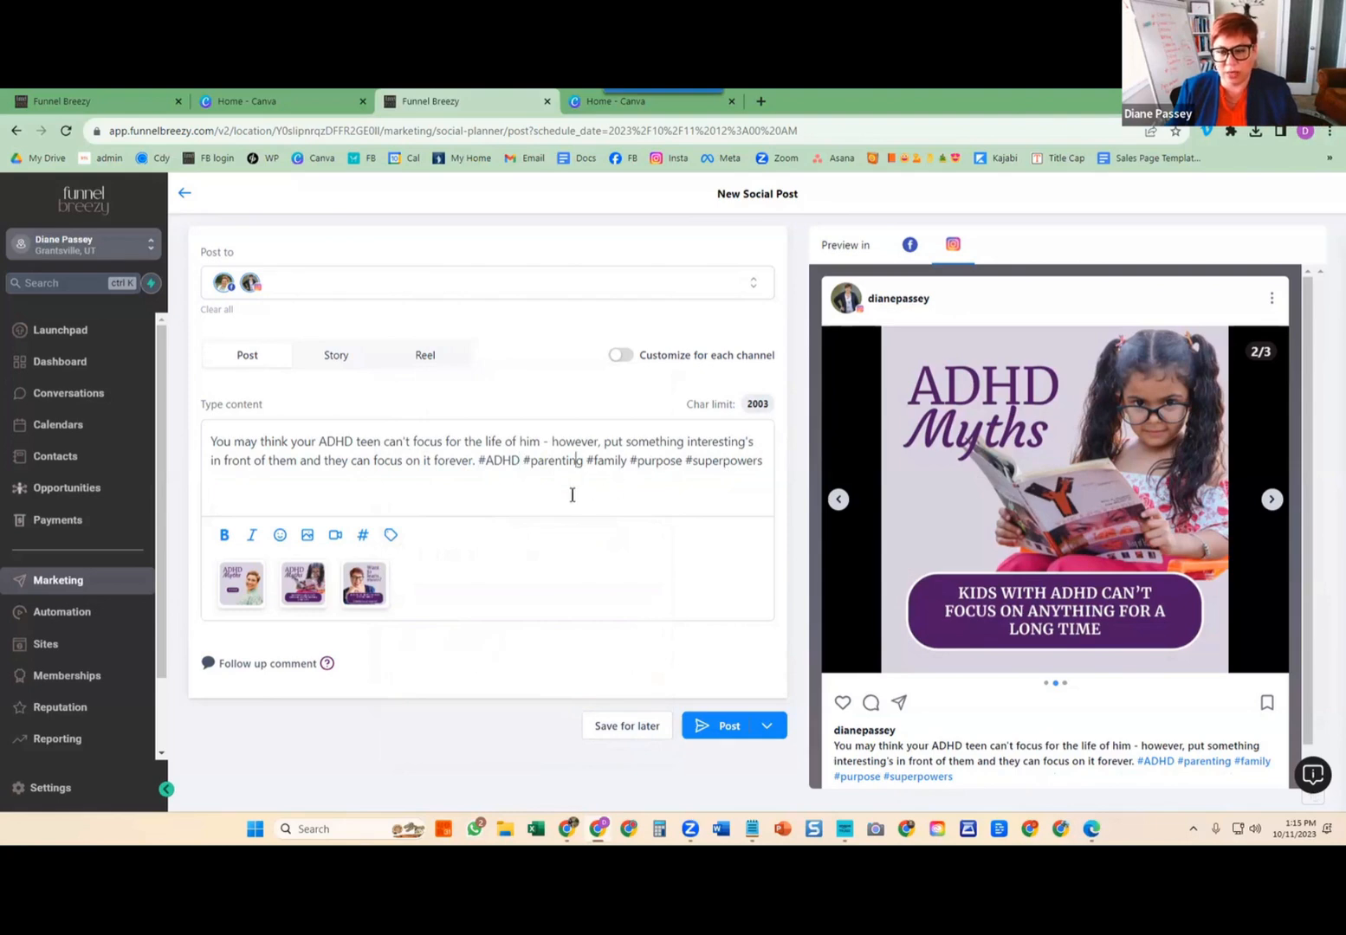
click(392, 536)
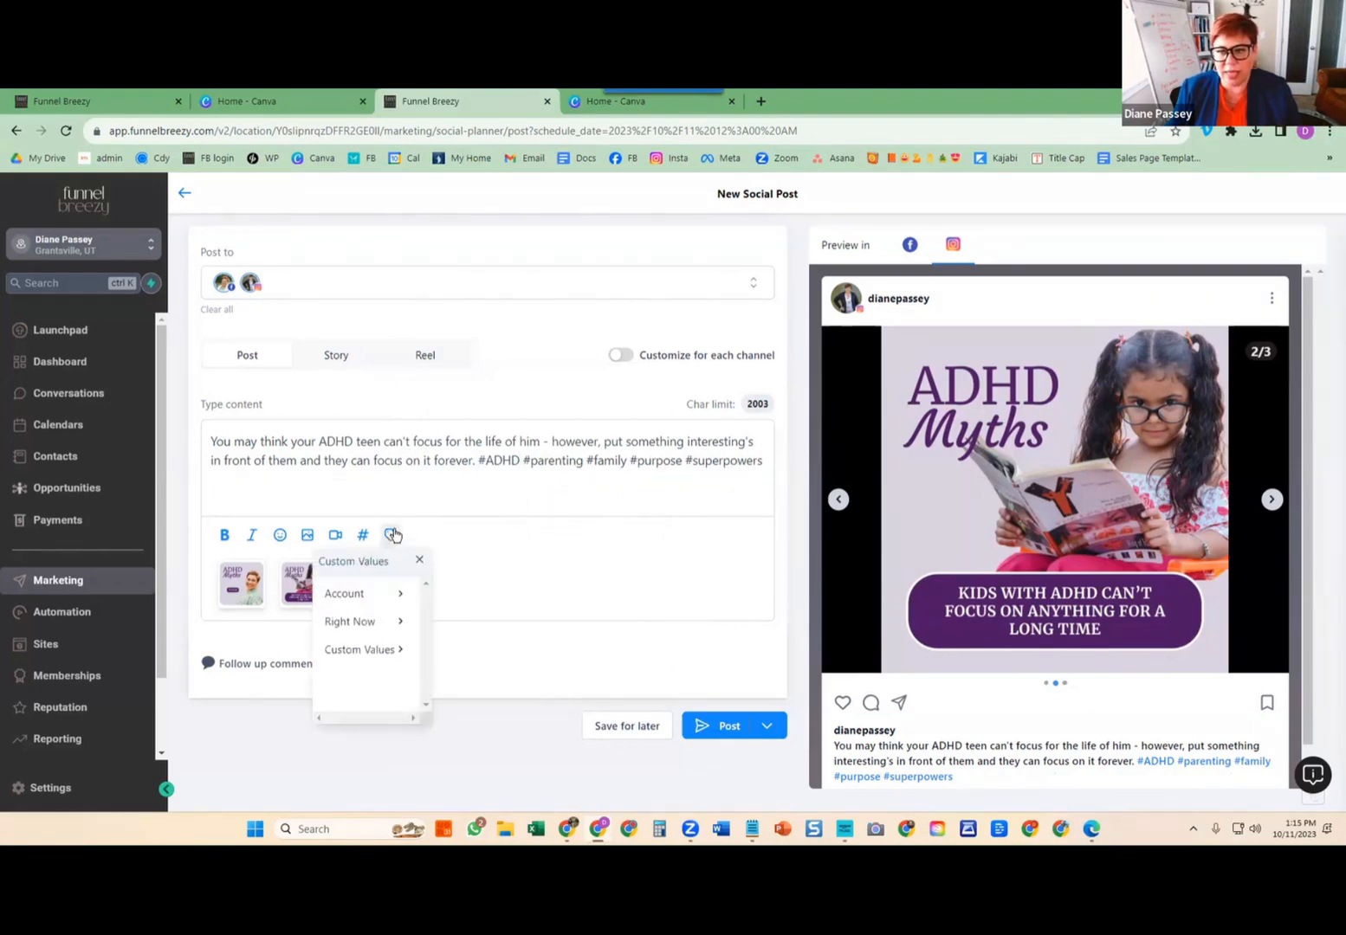
click(393, 501)
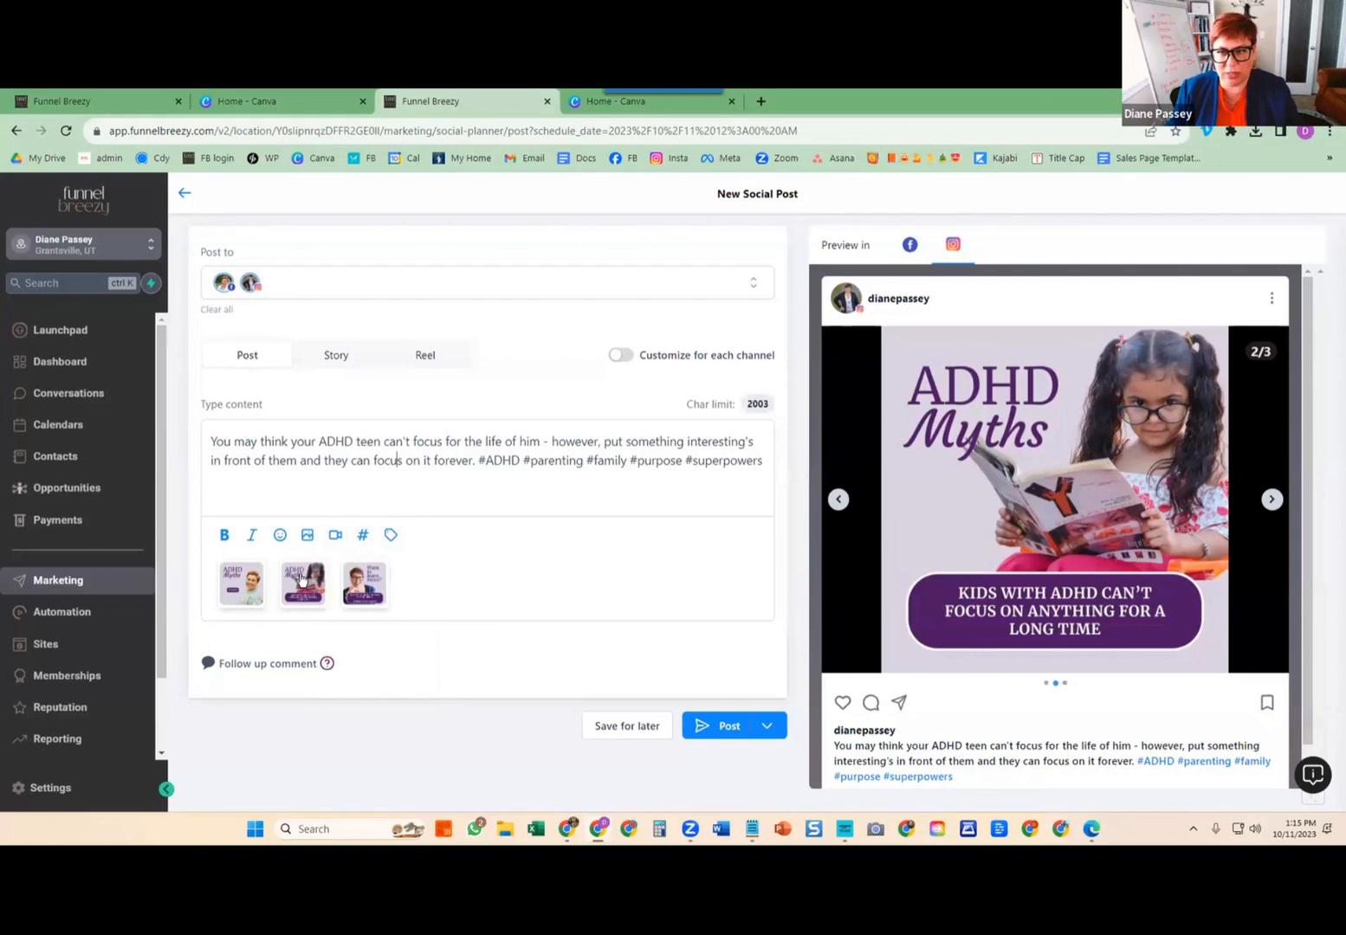
Make the word "ADHD" in the first line of the post text bold.
double_click(337, 460)
drag(292, 465, 240, 462)
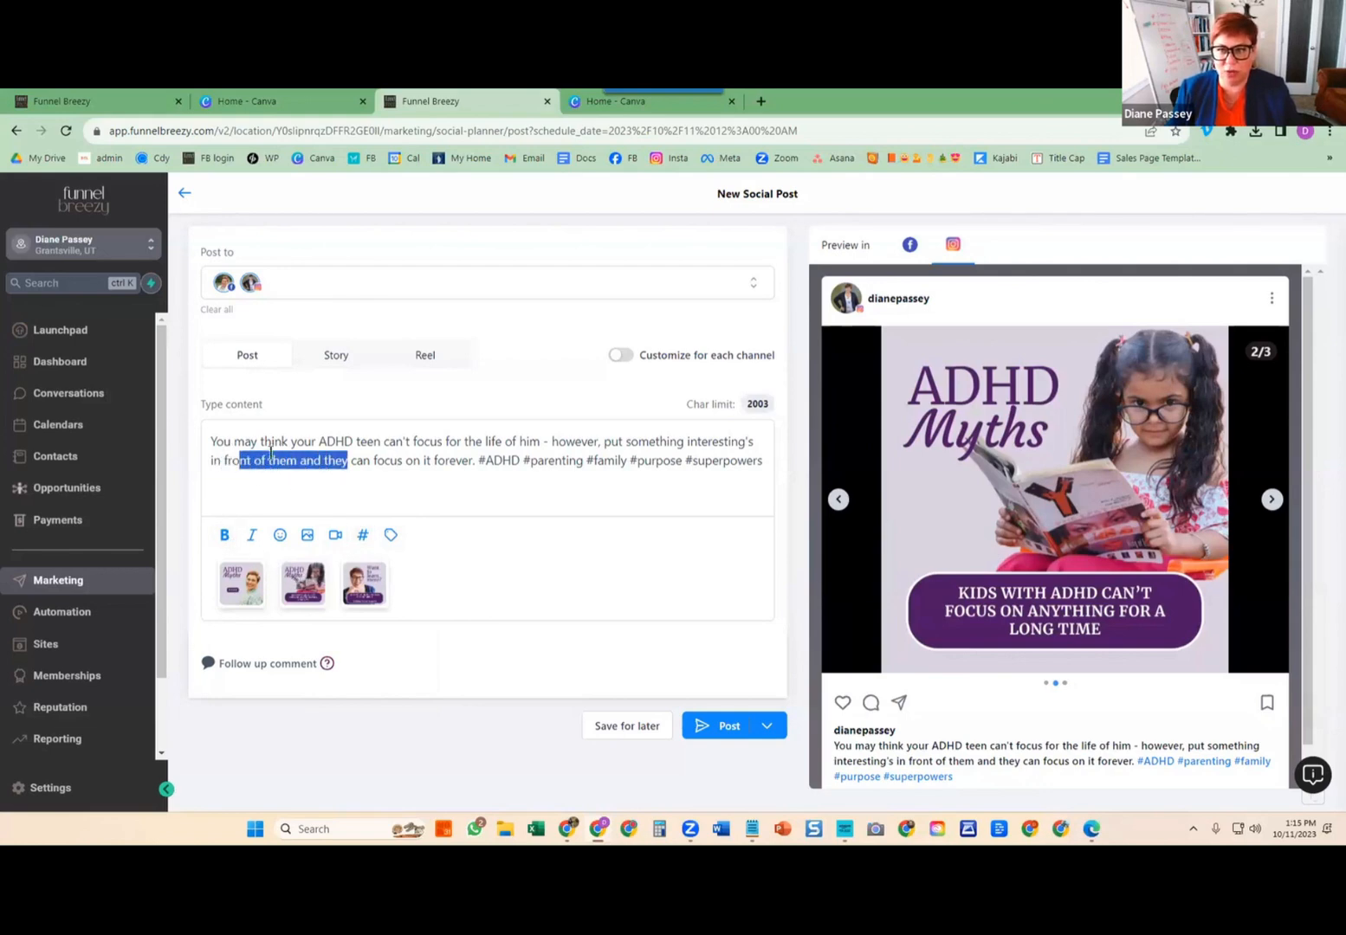
double_click(337, 442)
click(224, 535)
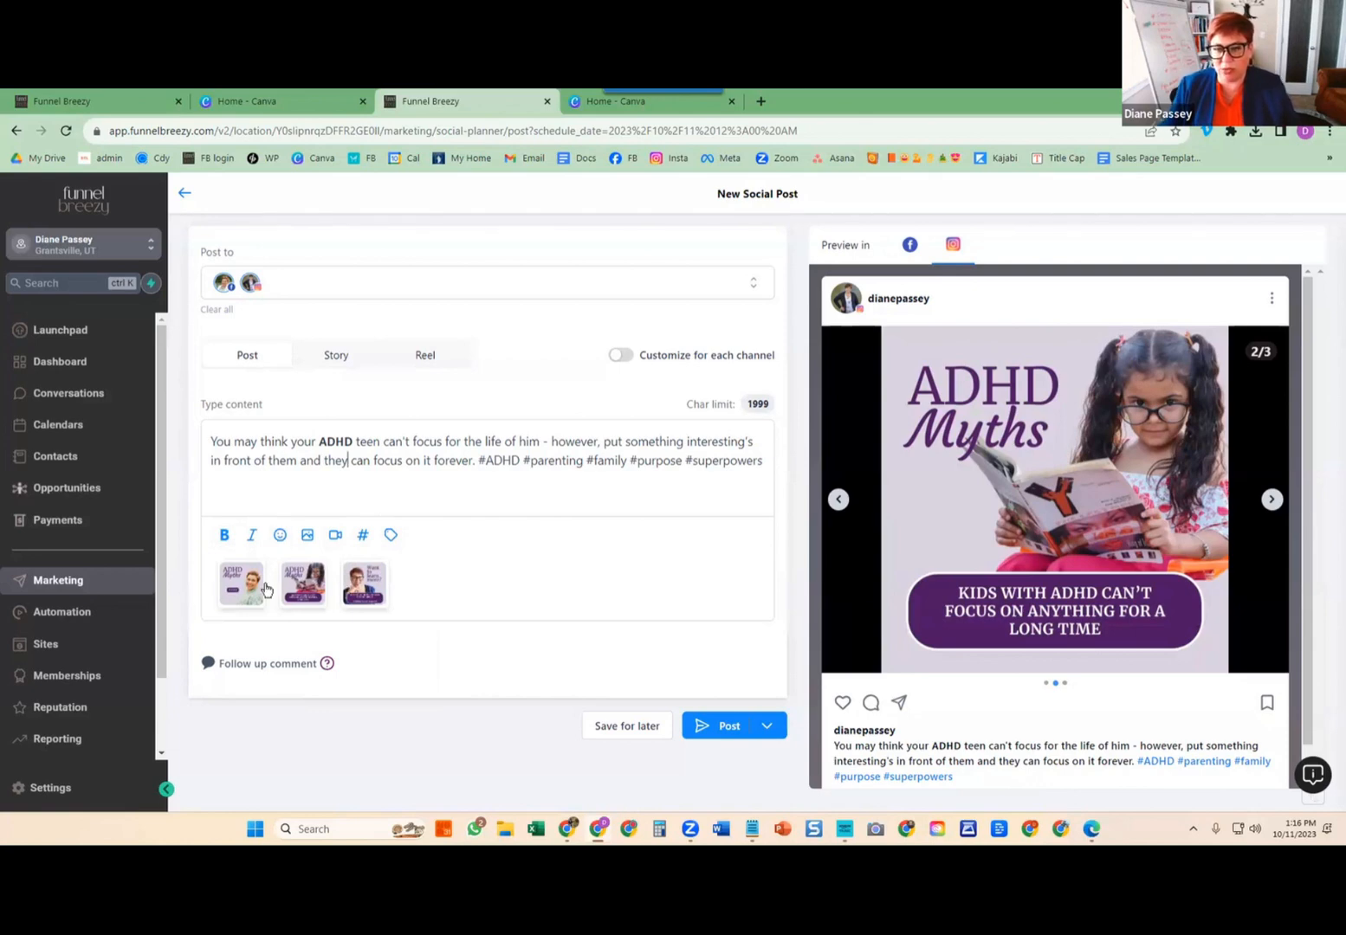
Add a follow-up comment to the post reading "Link to join my group is =>".
click(240, 665)
click(229, 700)
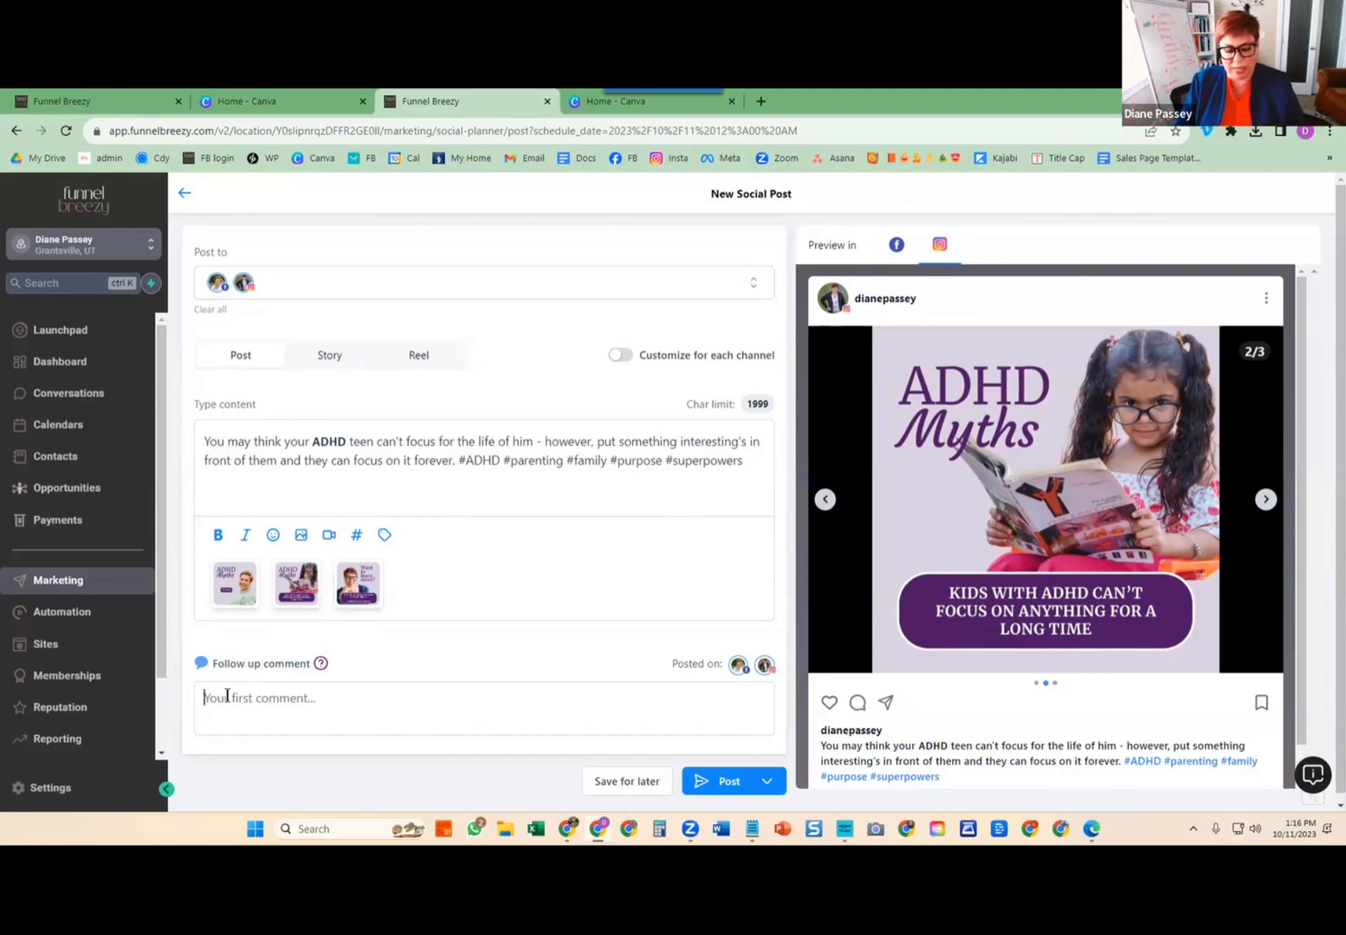
text(Link)
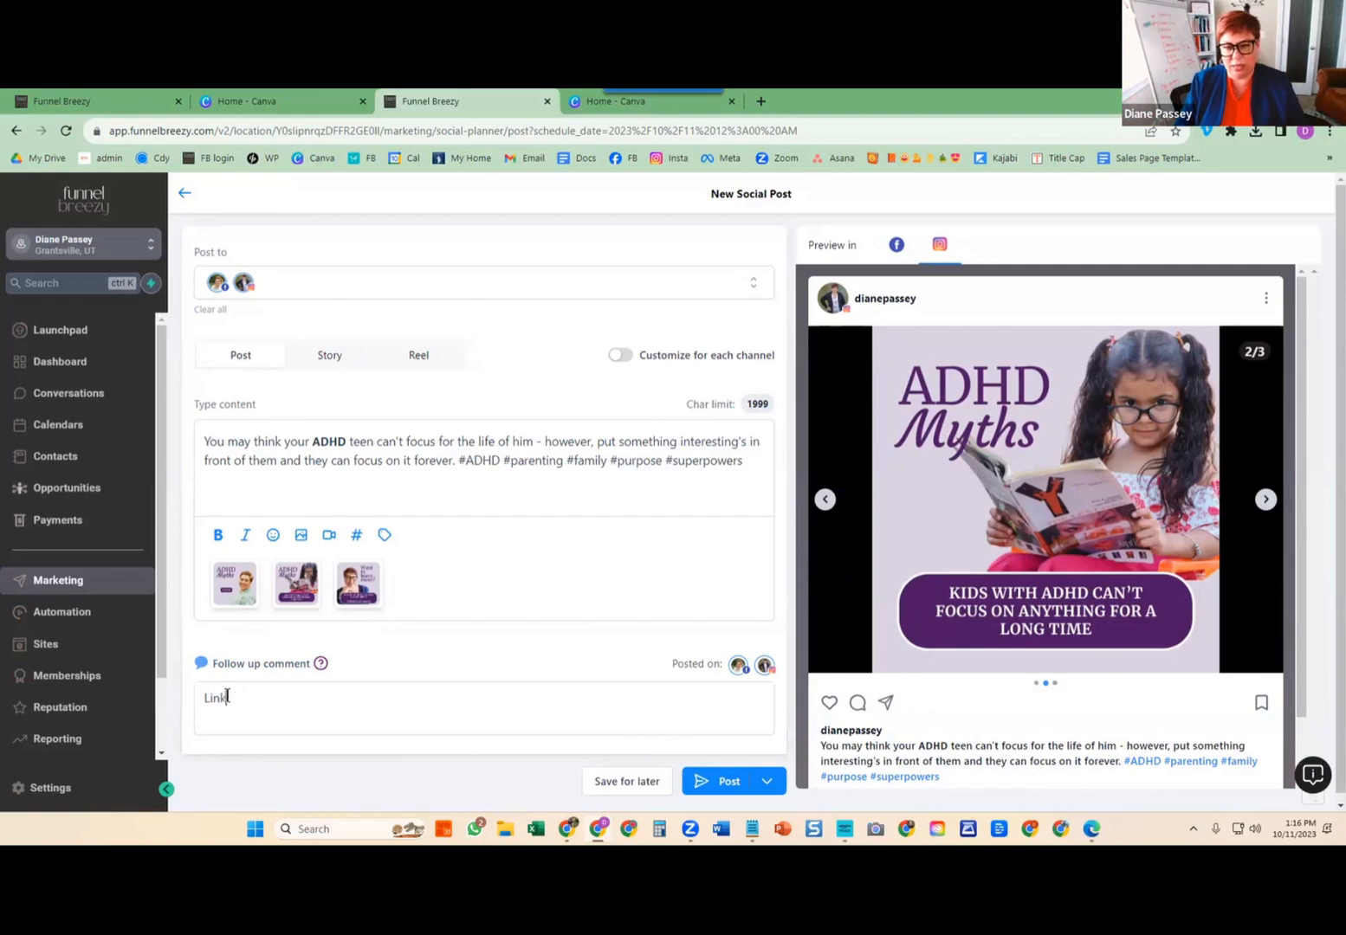
text( to jo)
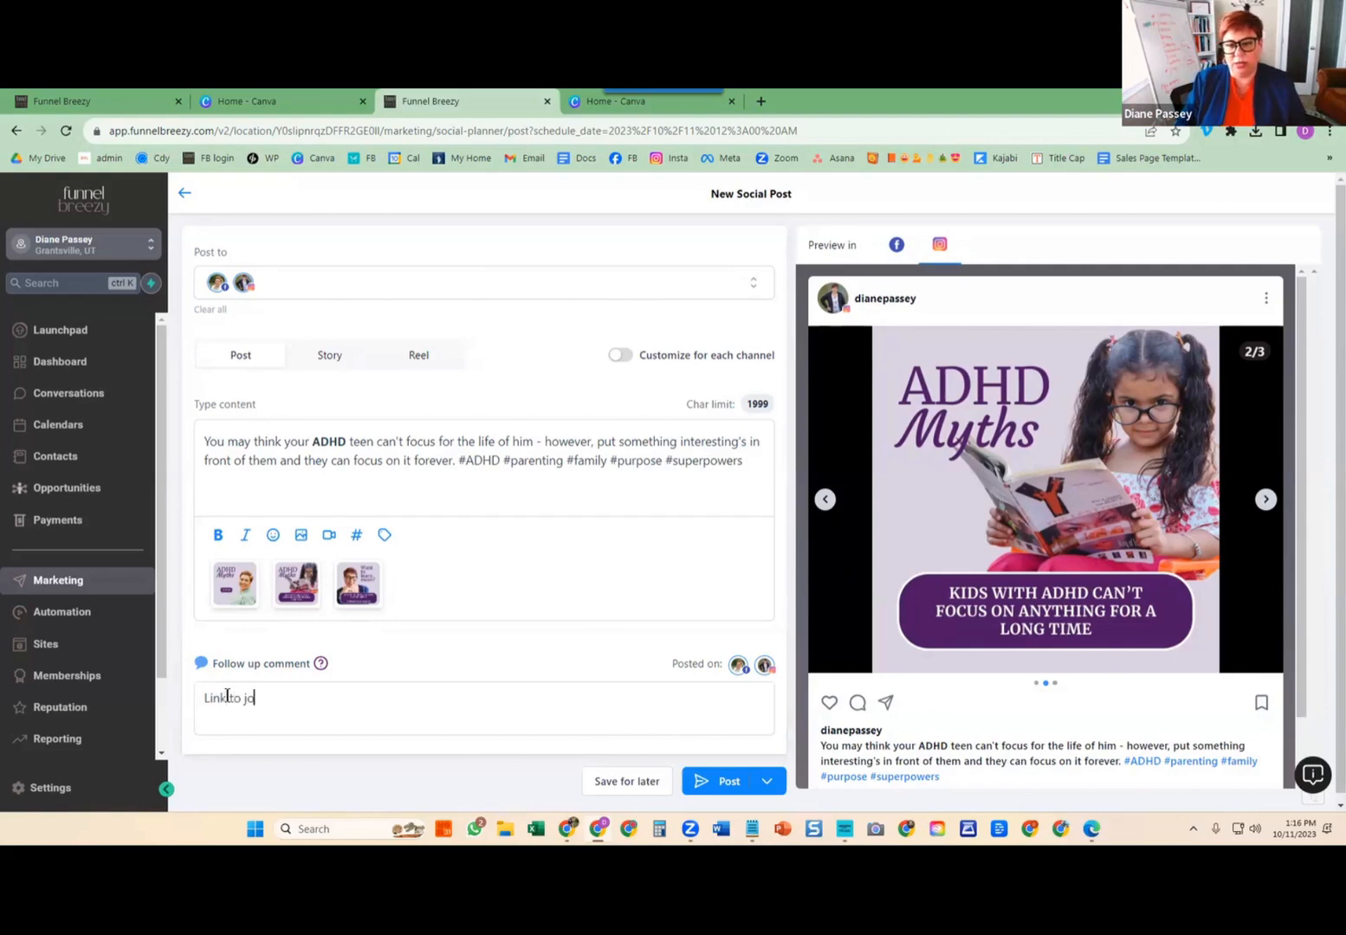
text(in my group is)
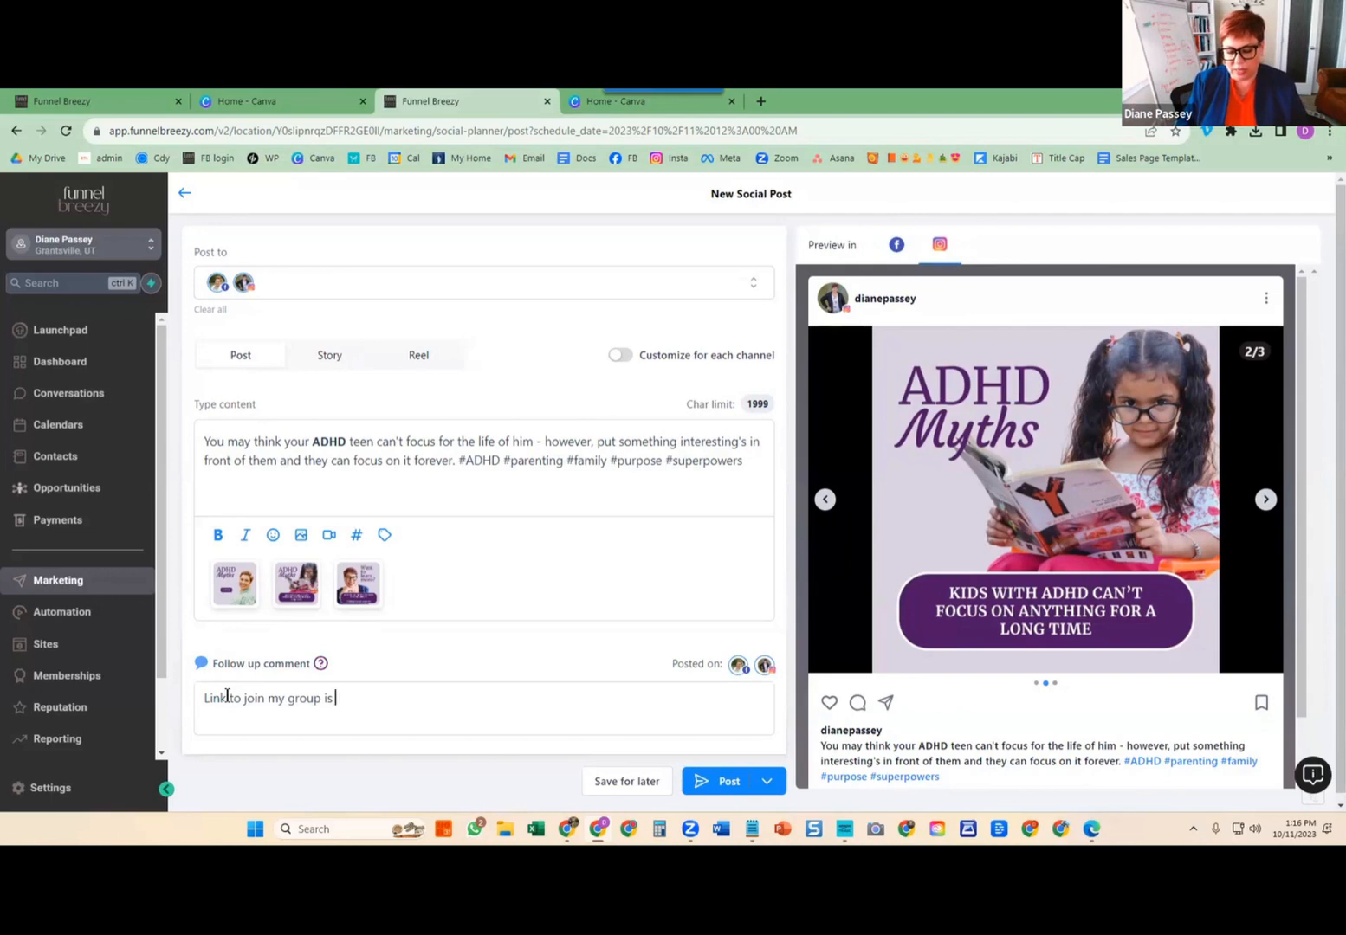
text( =>)
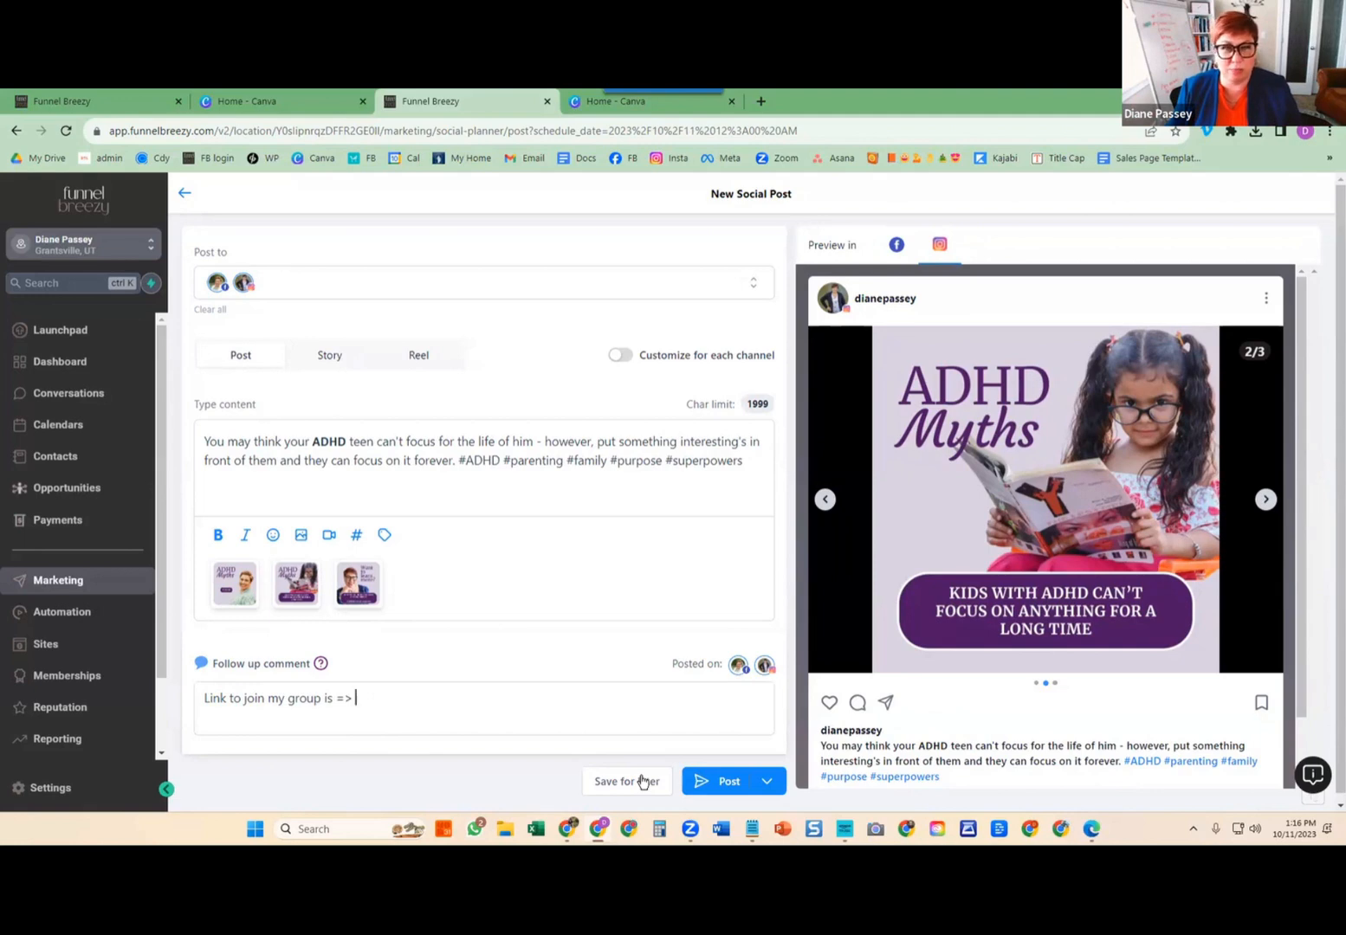
click(766, 781)
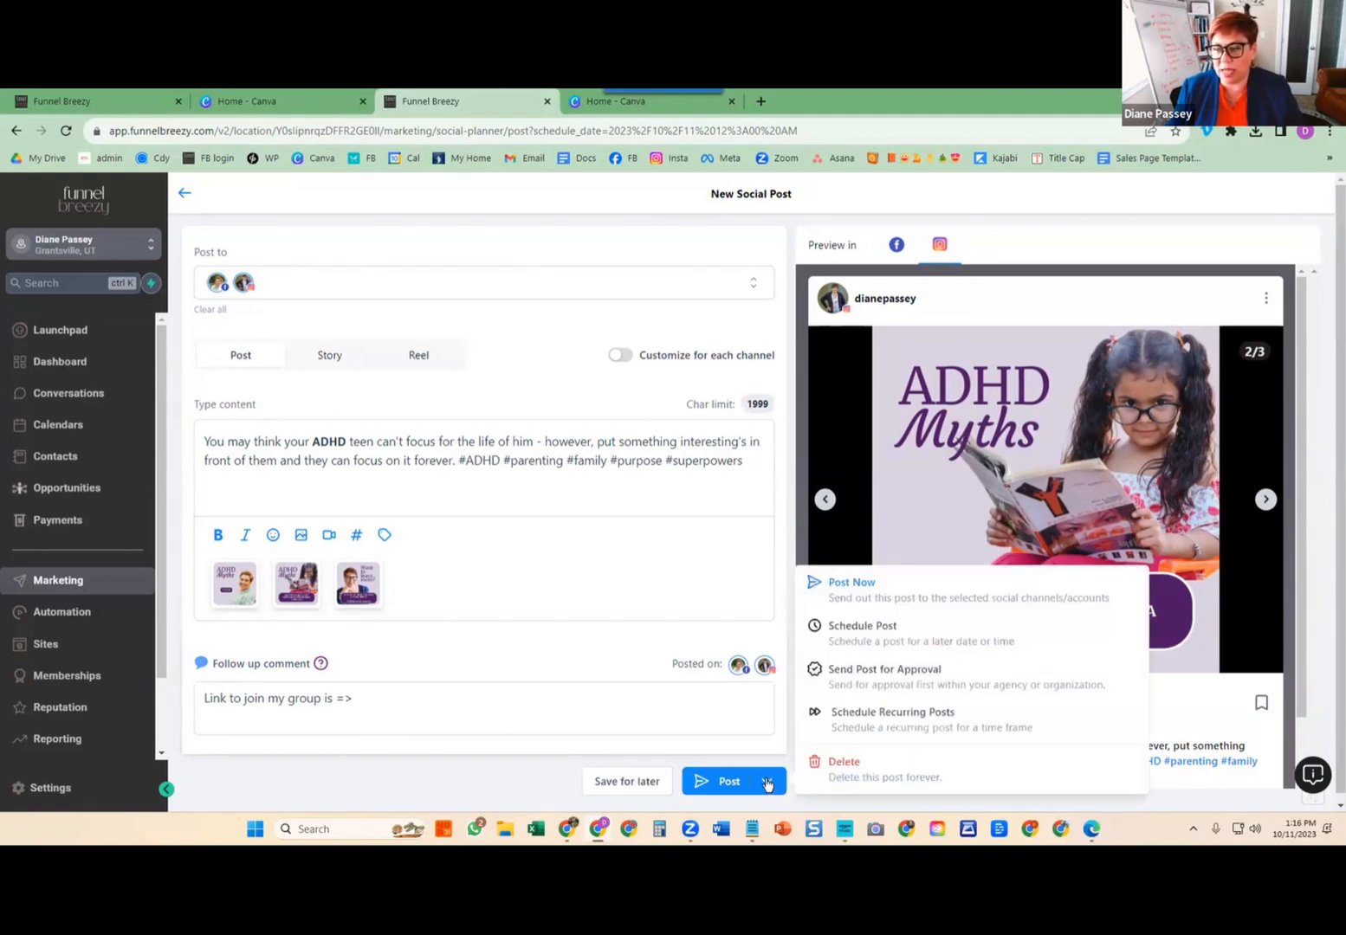
click(863, 724)
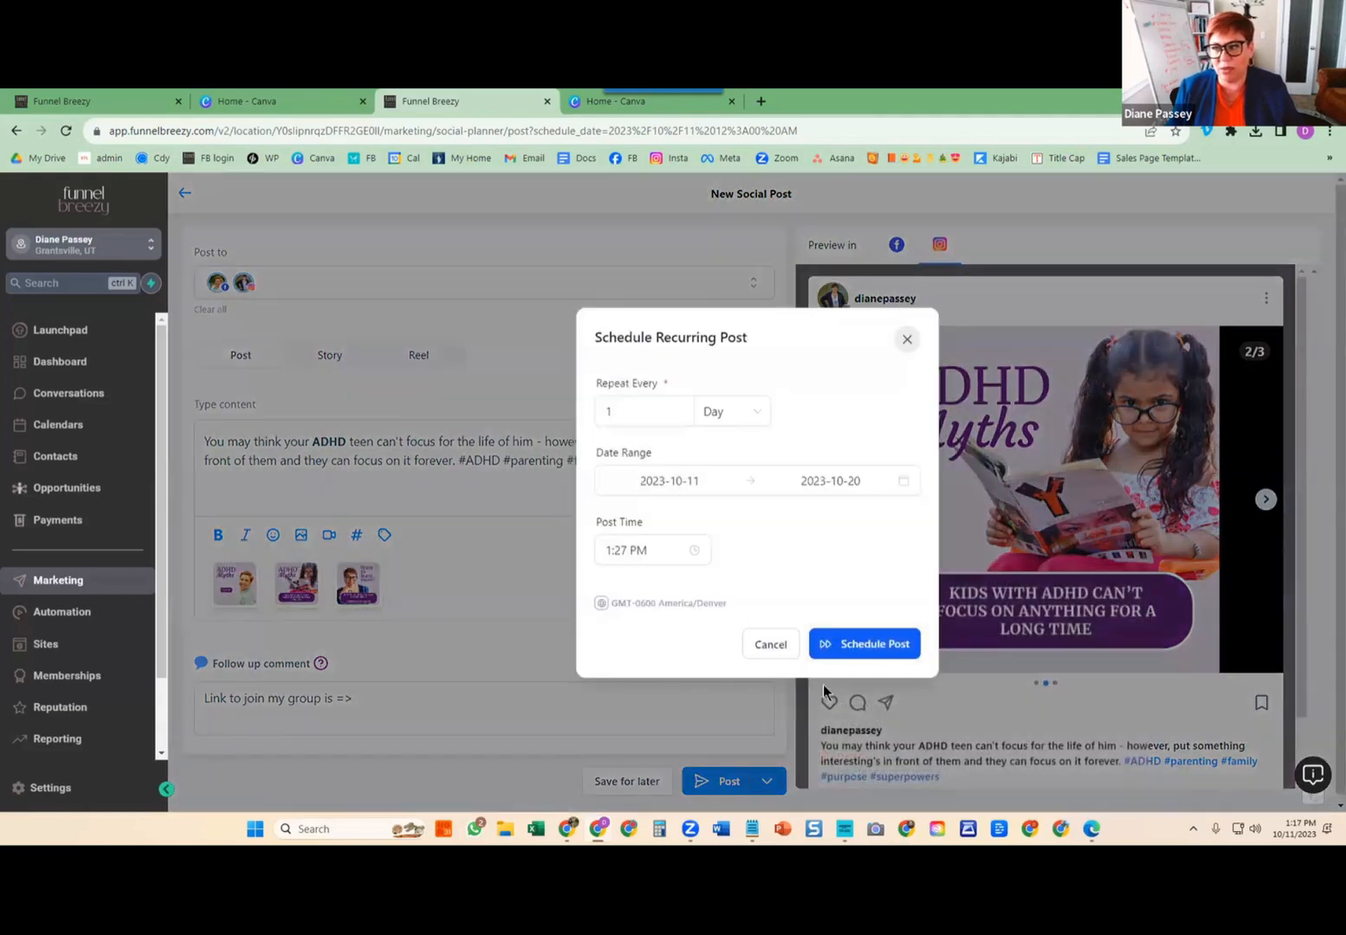
click(638, 416)
drag(618, 412, 605, 412)
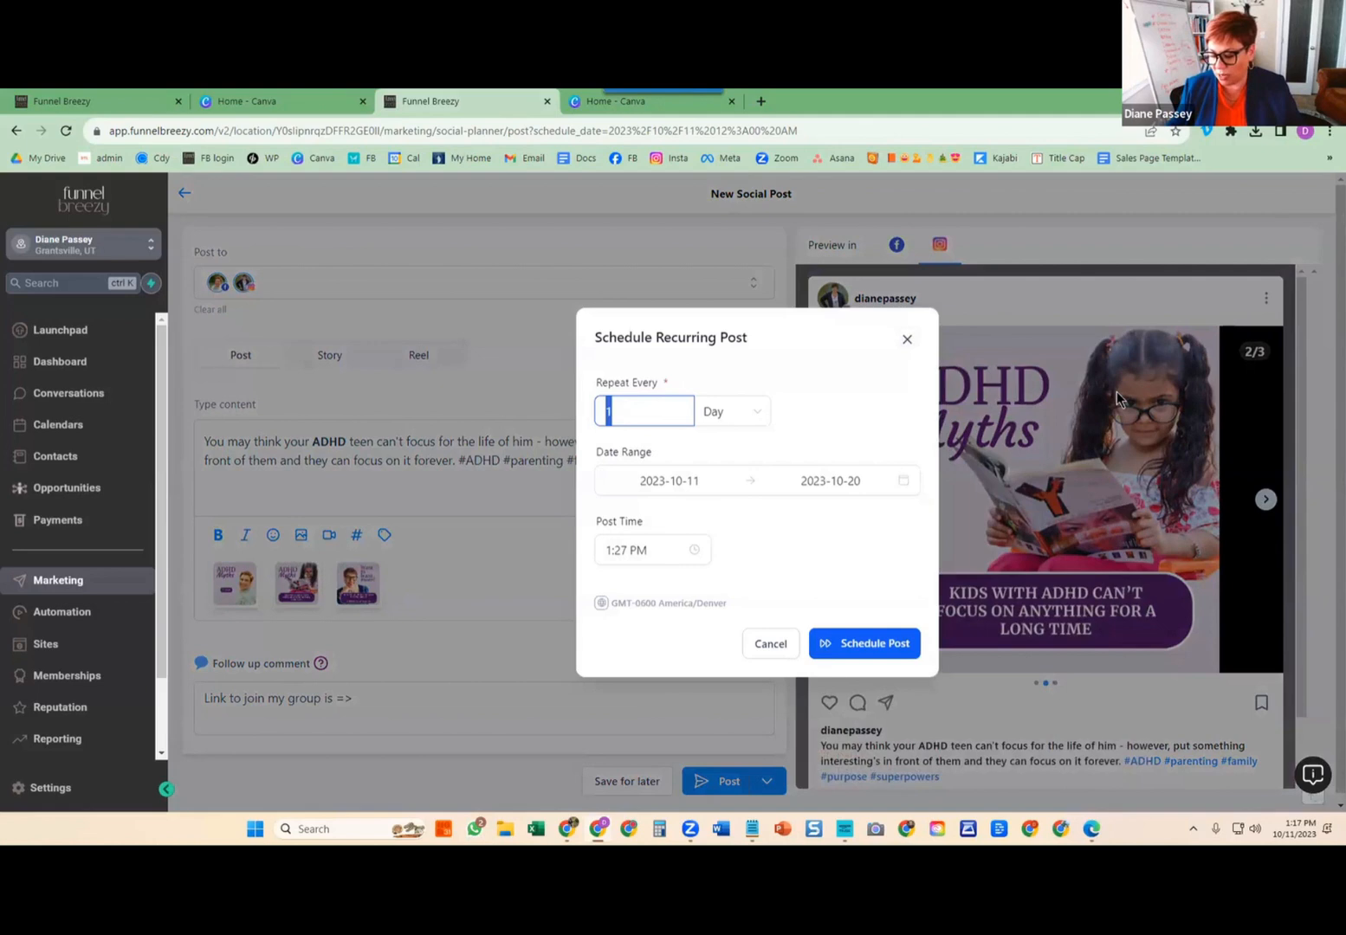
text(90)
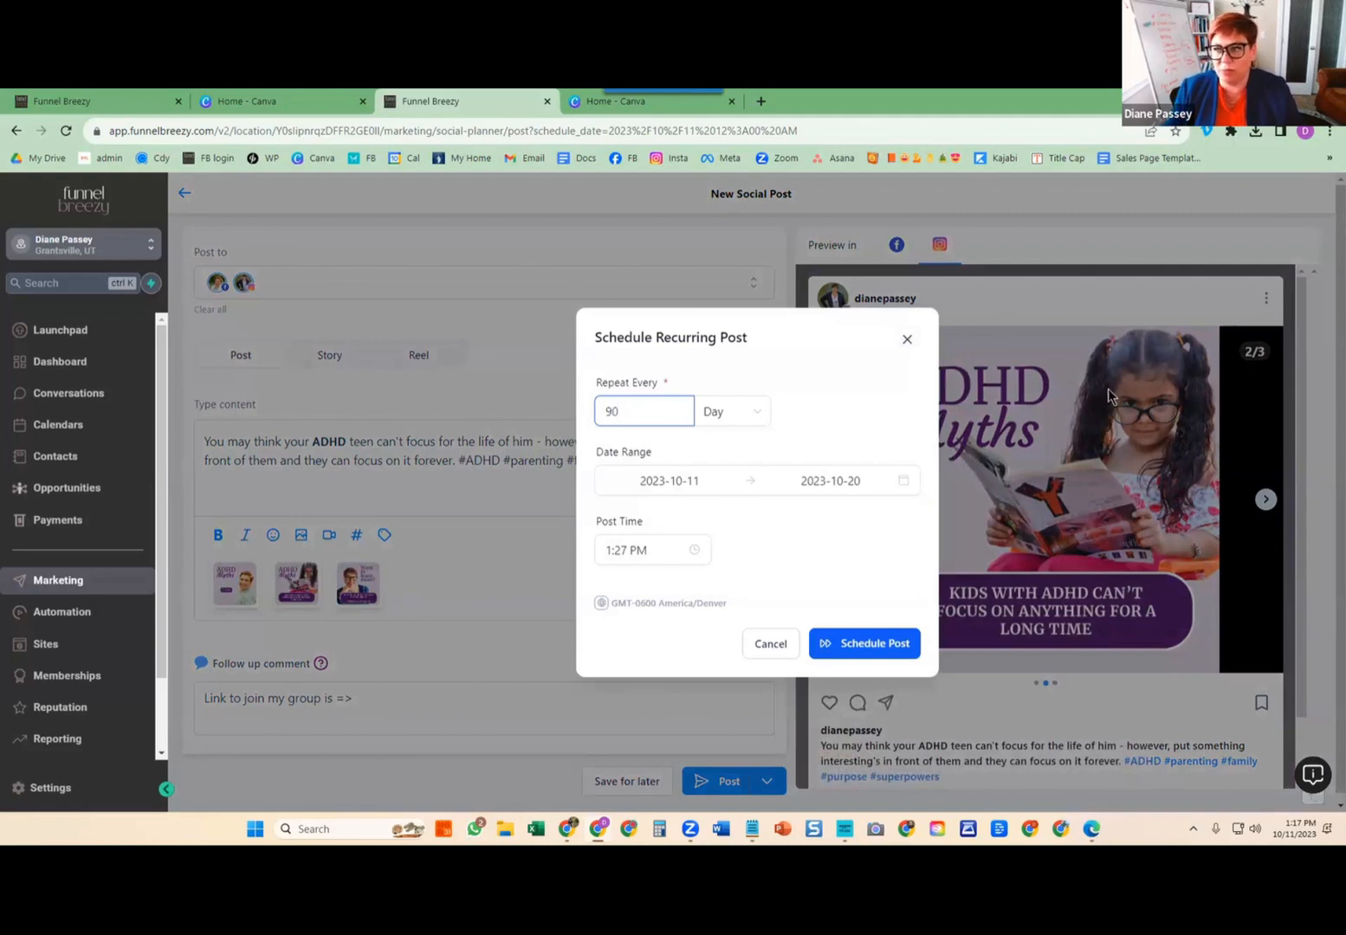
click(799, 513)
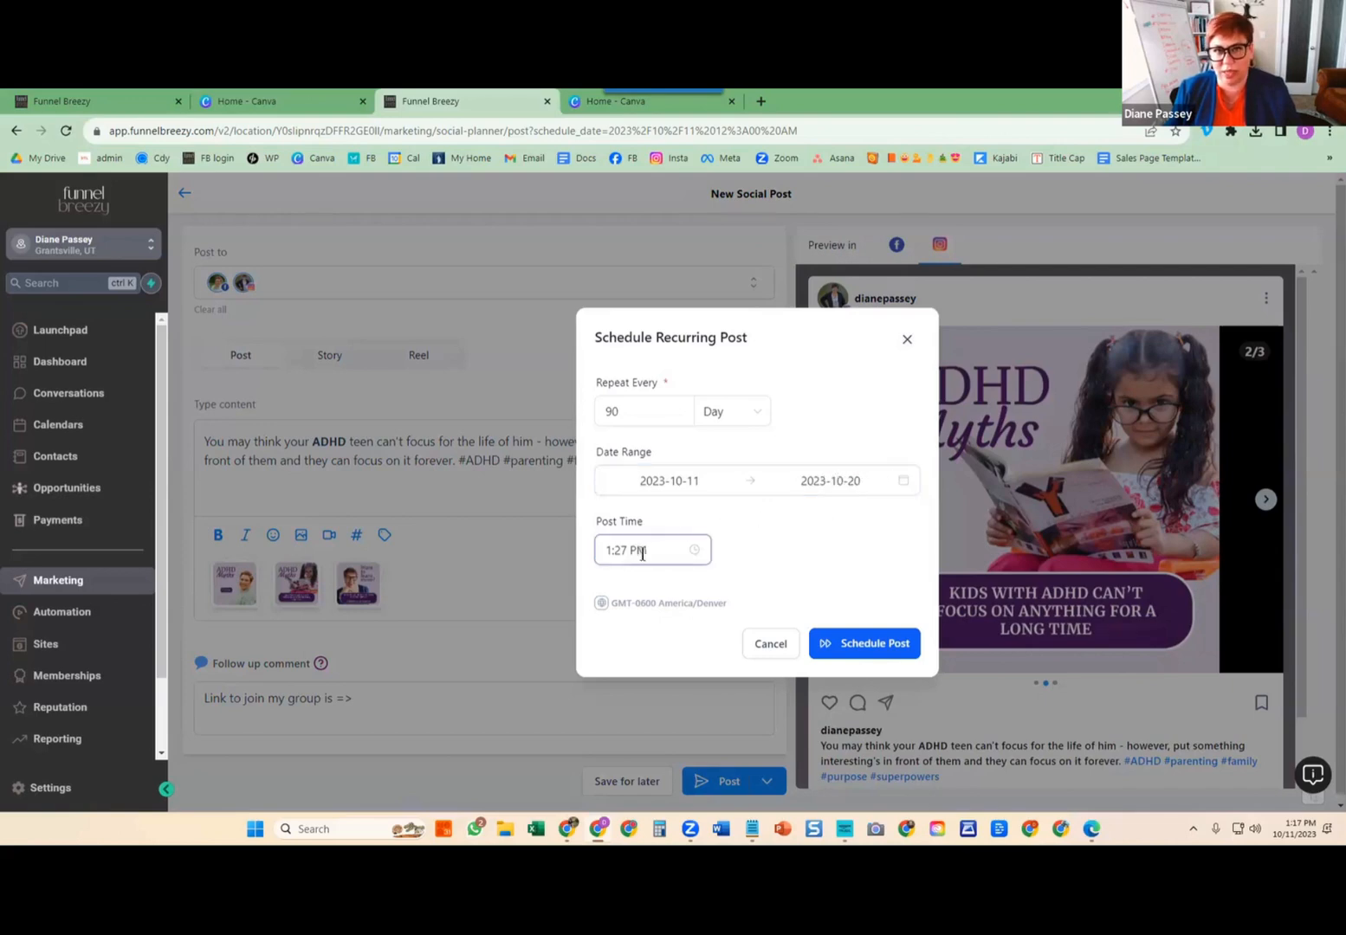
click(759, 645)
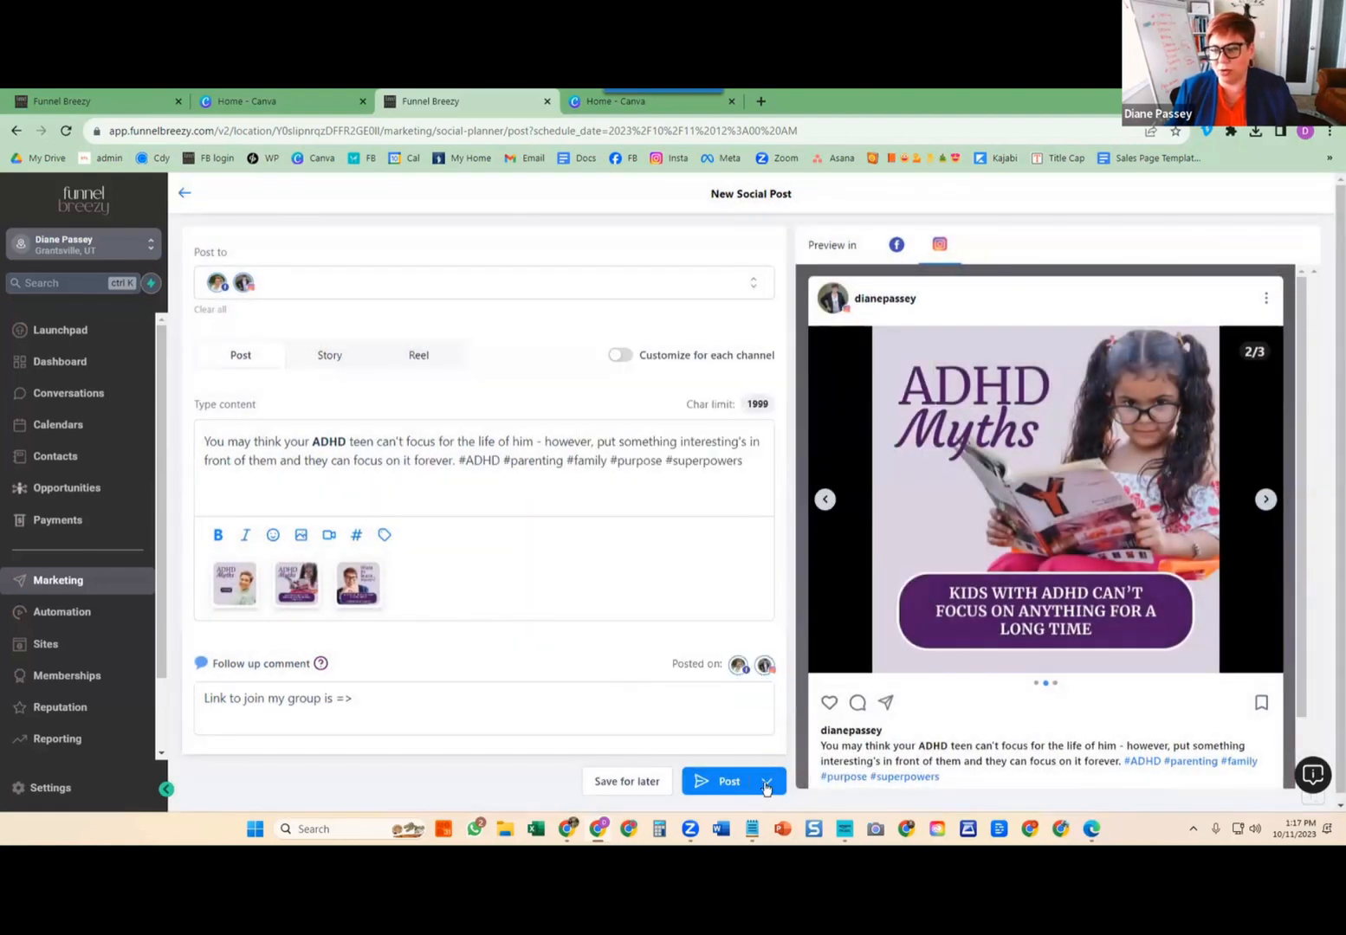
Schedule the post for October 16, 2023 at 06:00 PM.
click(766, 783)
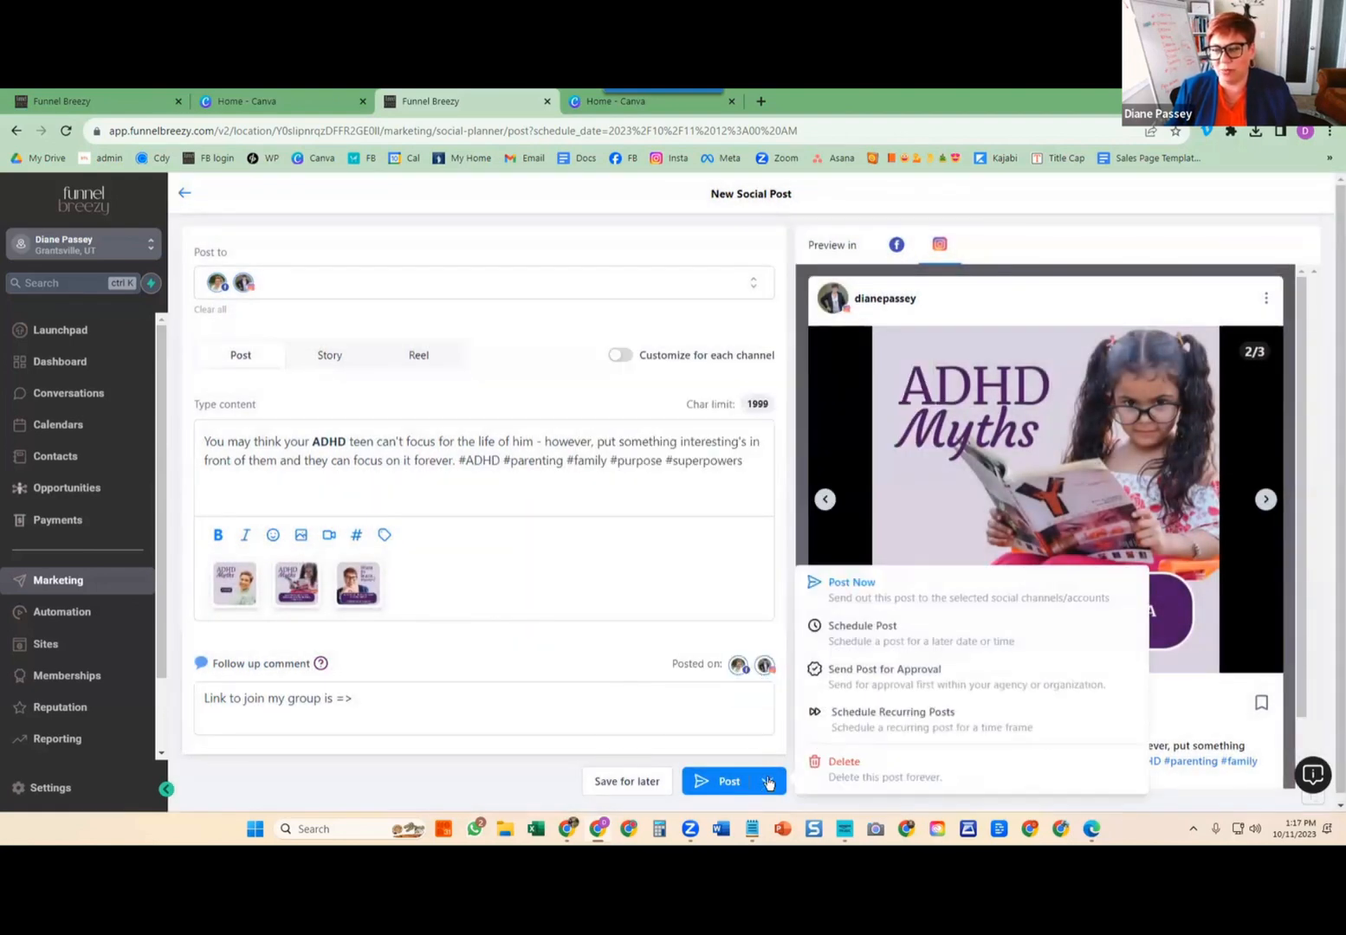
click(860, 645)
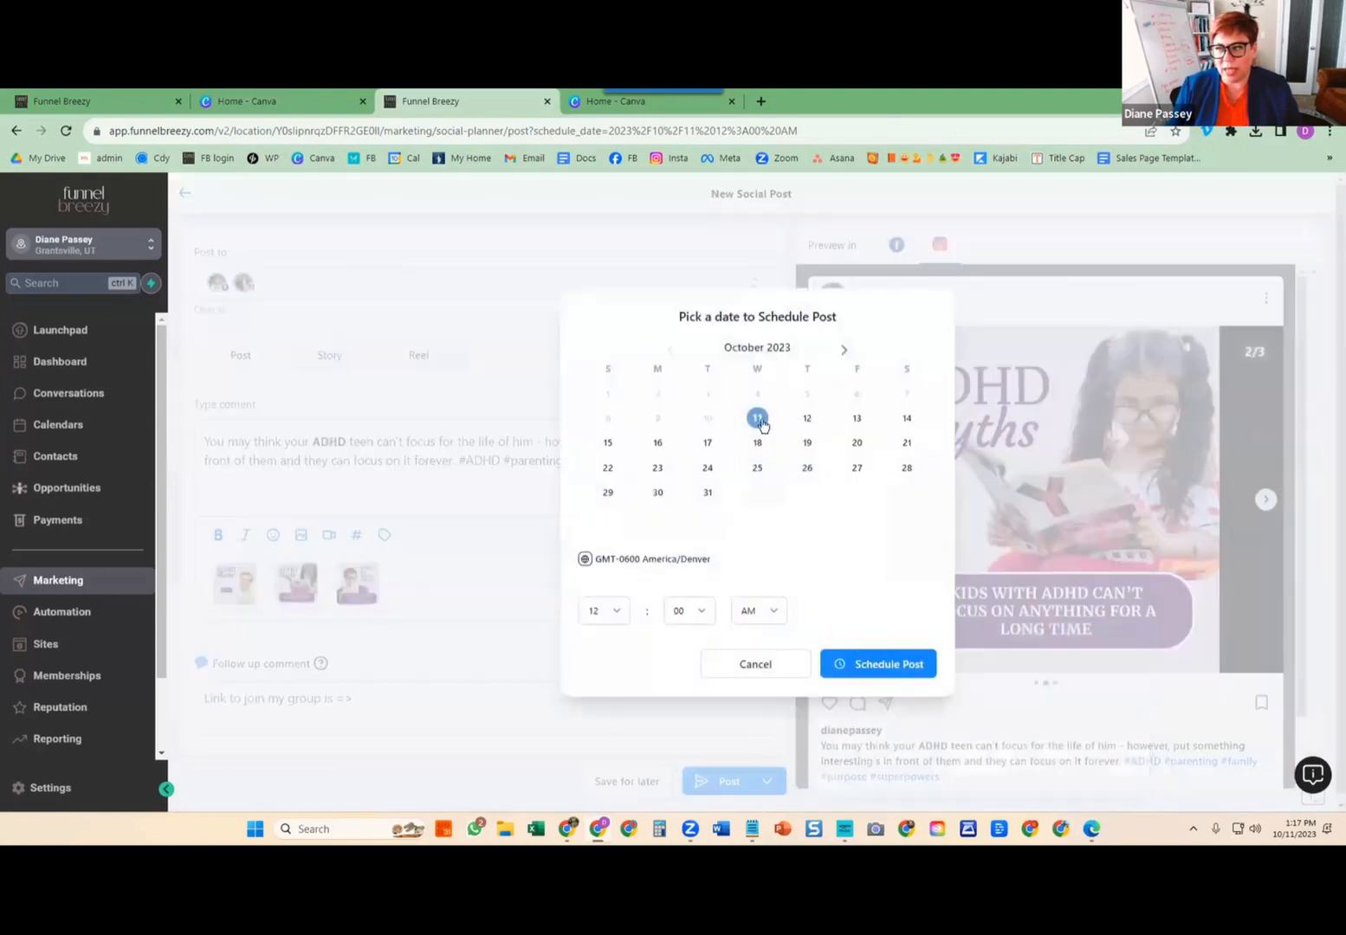
click(658, 444)
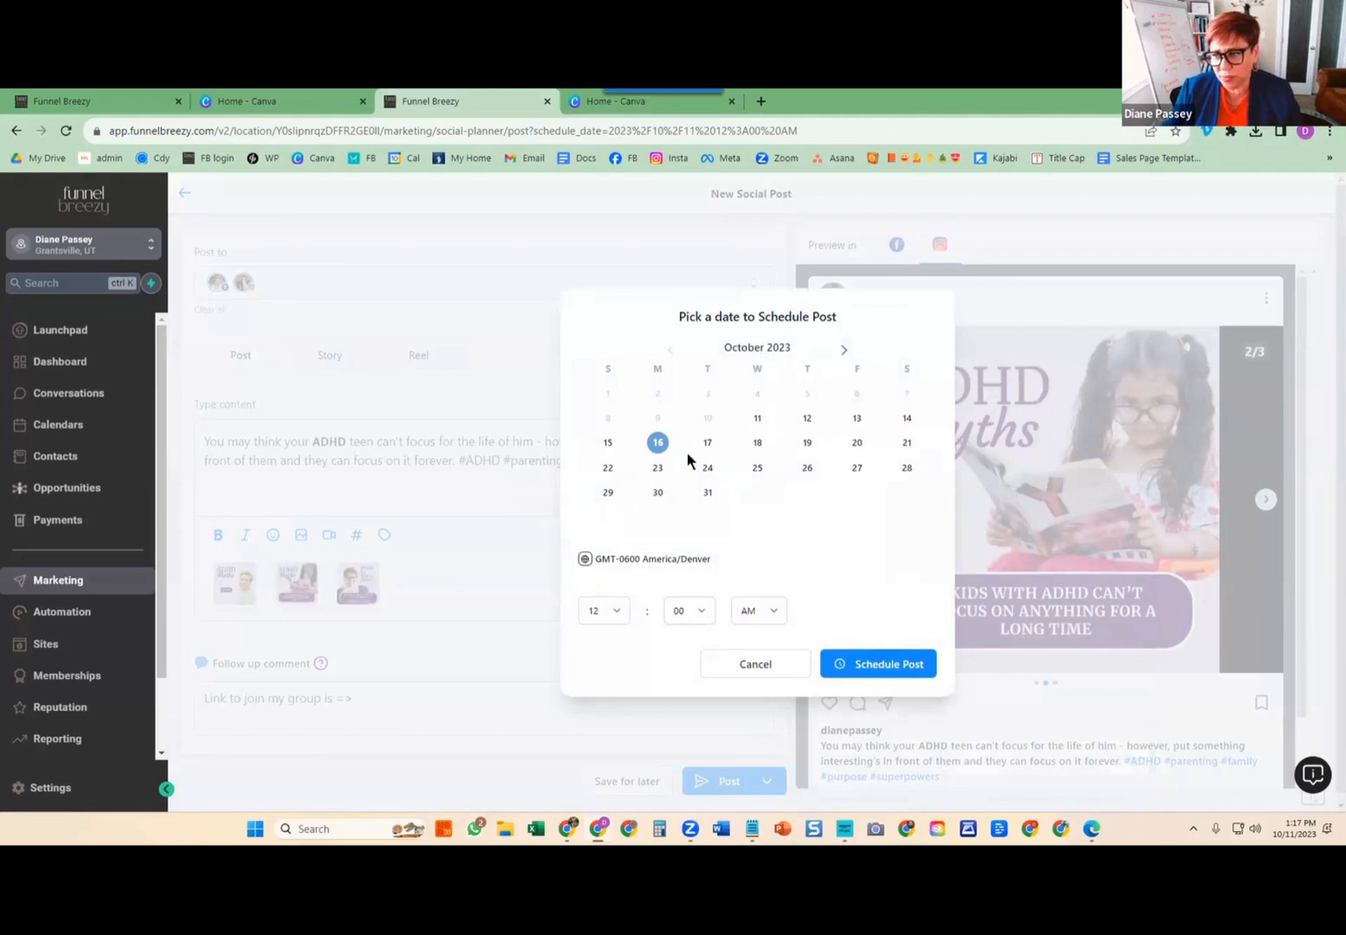
click(613, 609)
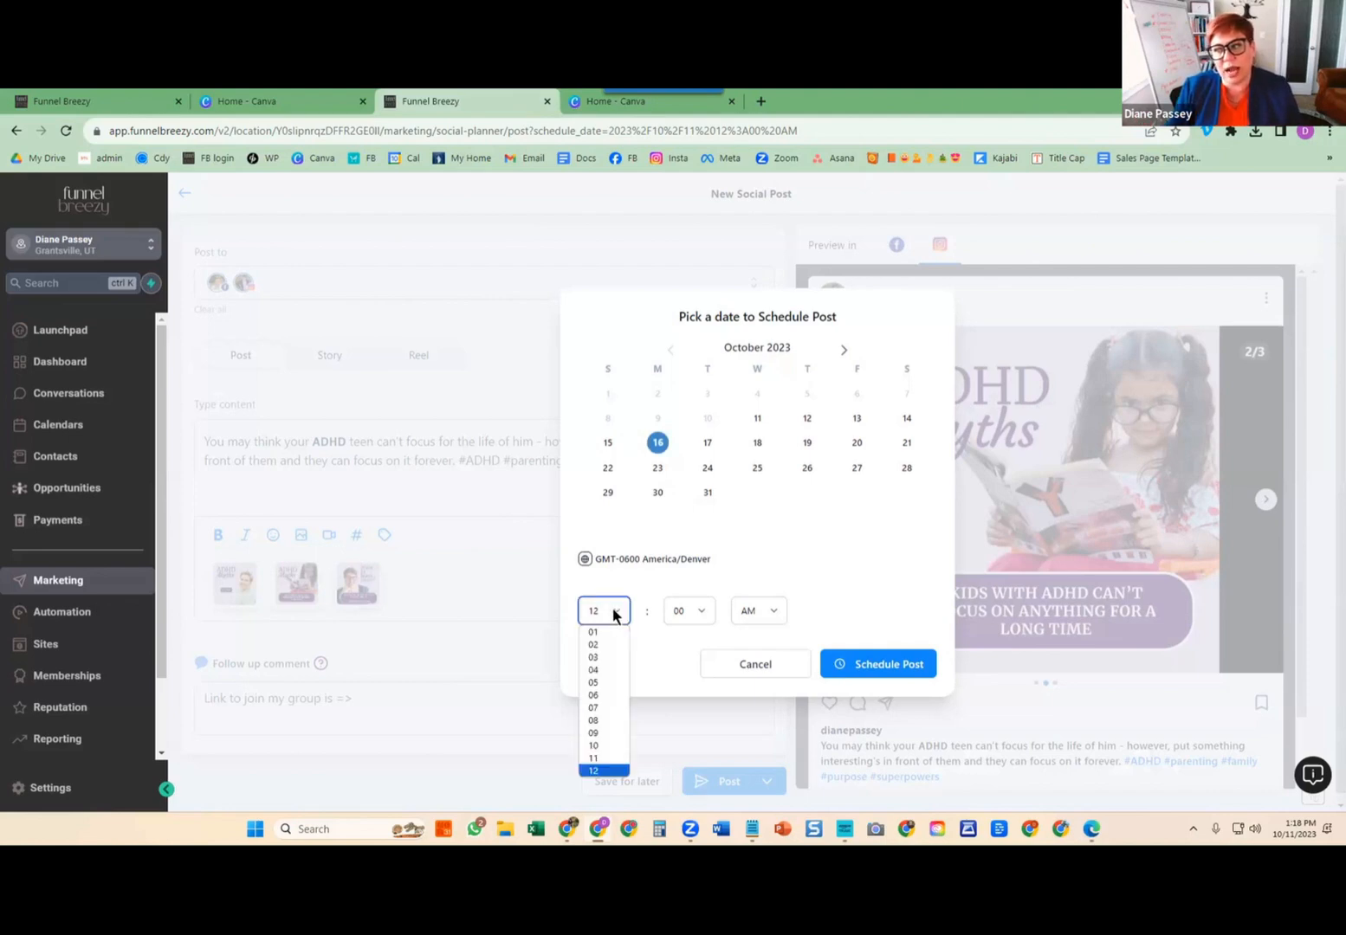
click(596, 708)
click(768, 611)
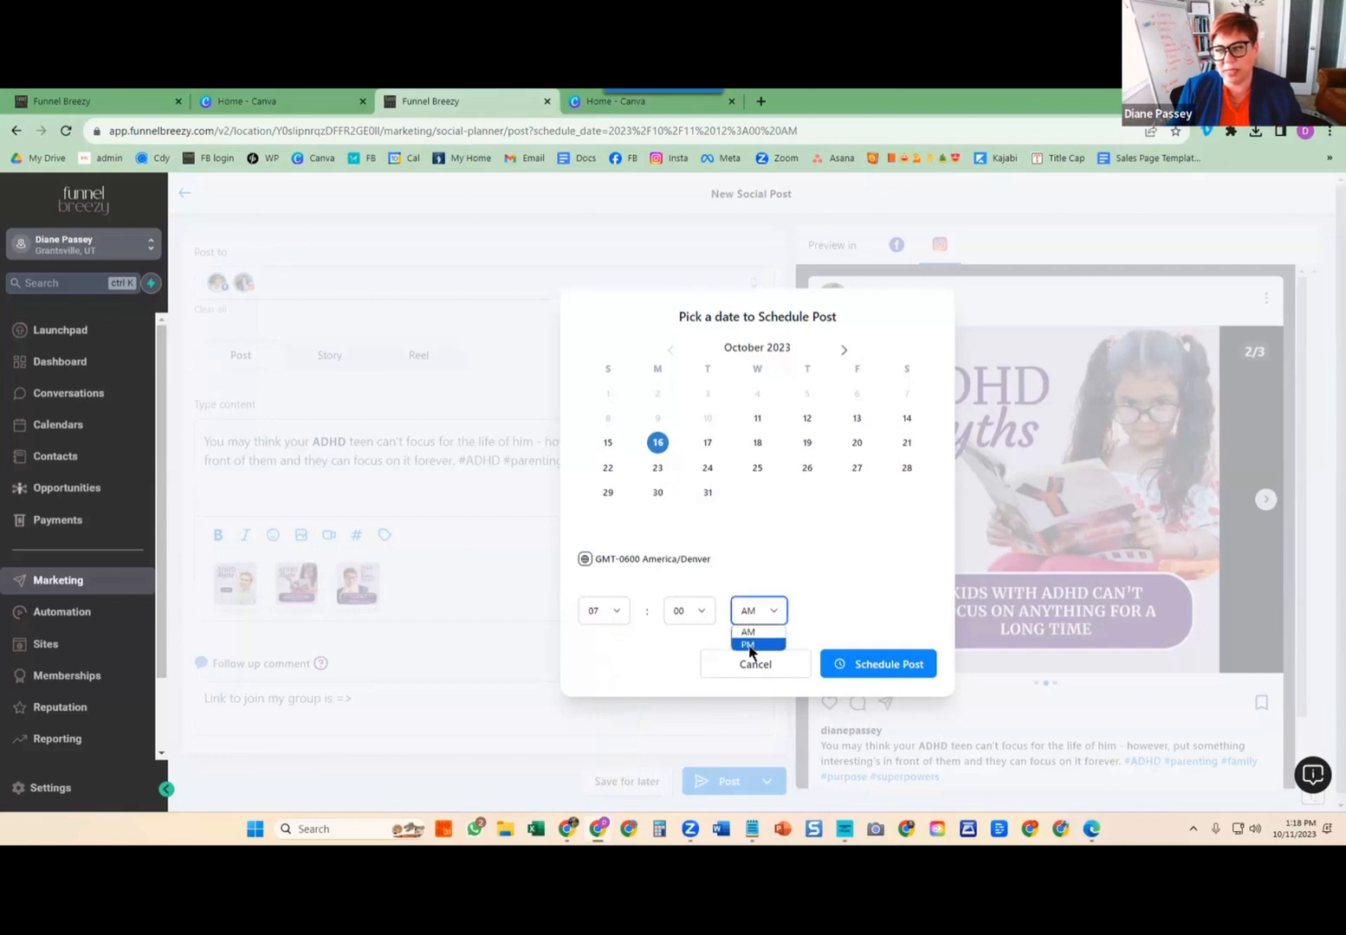
click(750, 646)
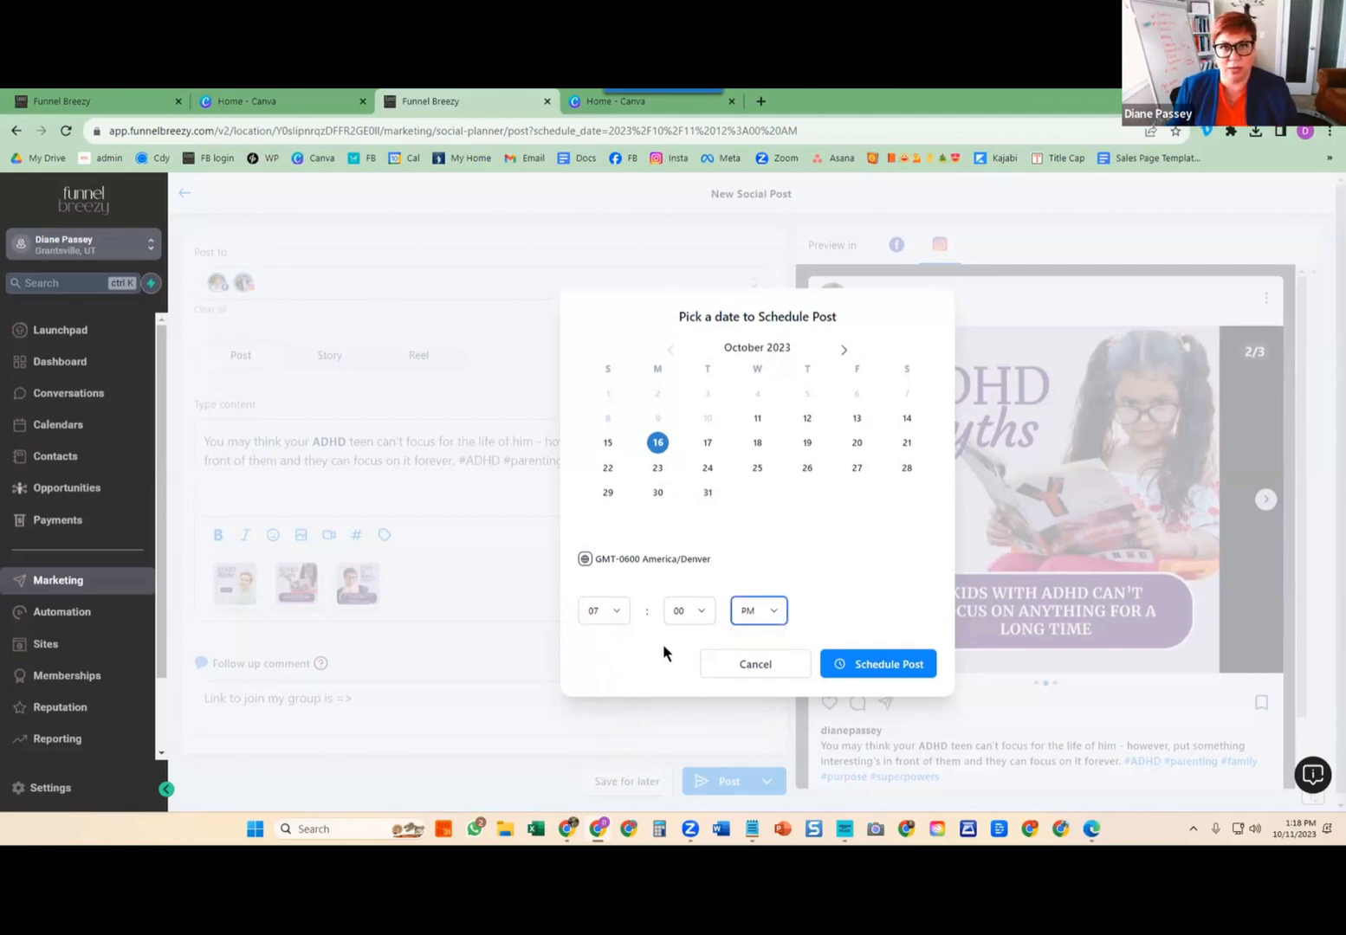
click(607, 611)
click(595, 690)
click(881, 664)
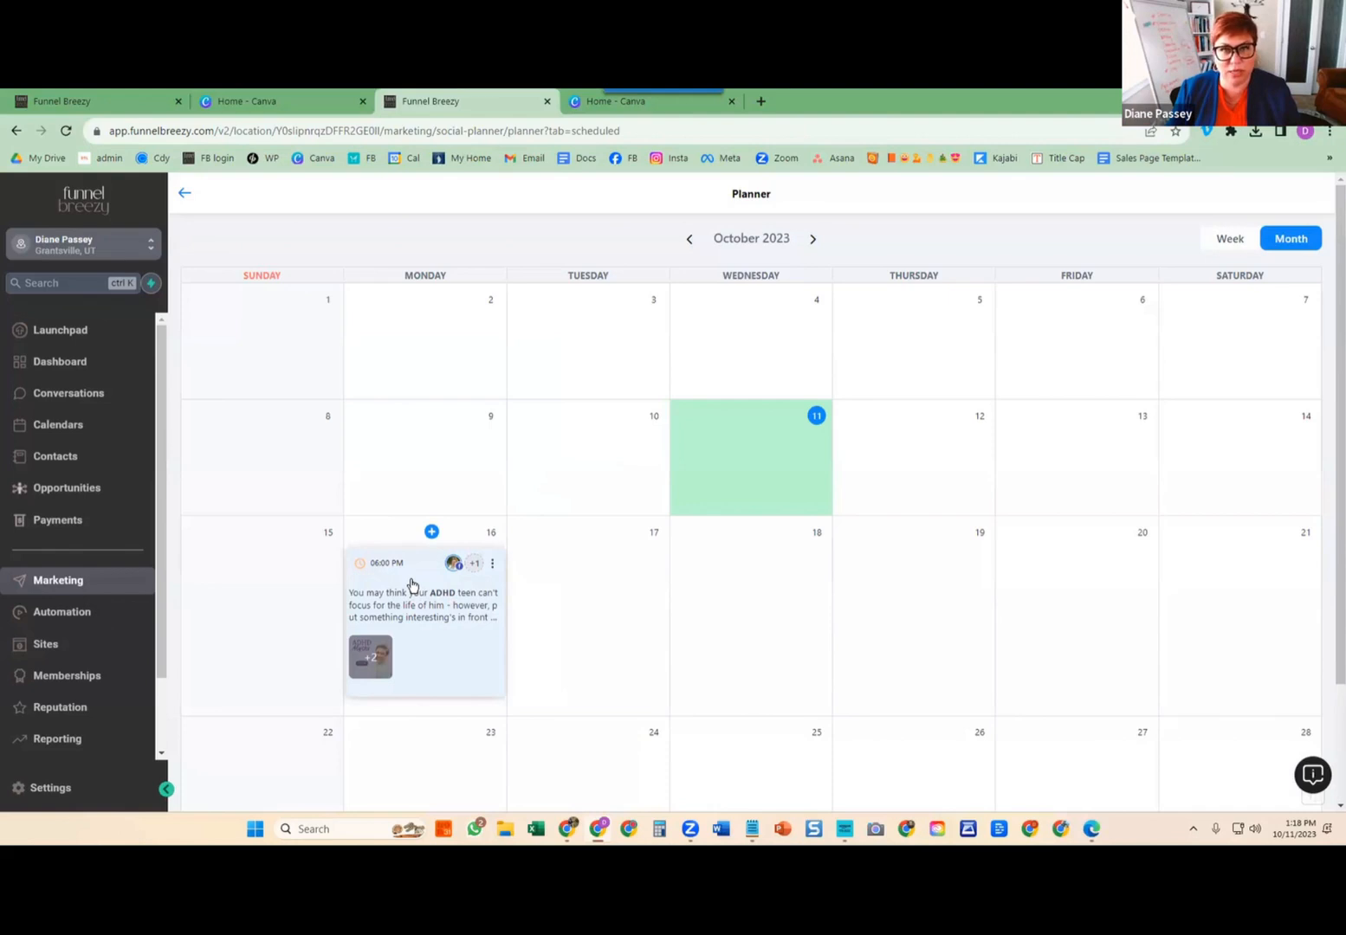
Move the scheduled post to Tuesday, October 17 on the planner calendar, and return it to Monday, October 16.
scroll(412, 586, down, 2)
drag(417, 441, 567, 563)
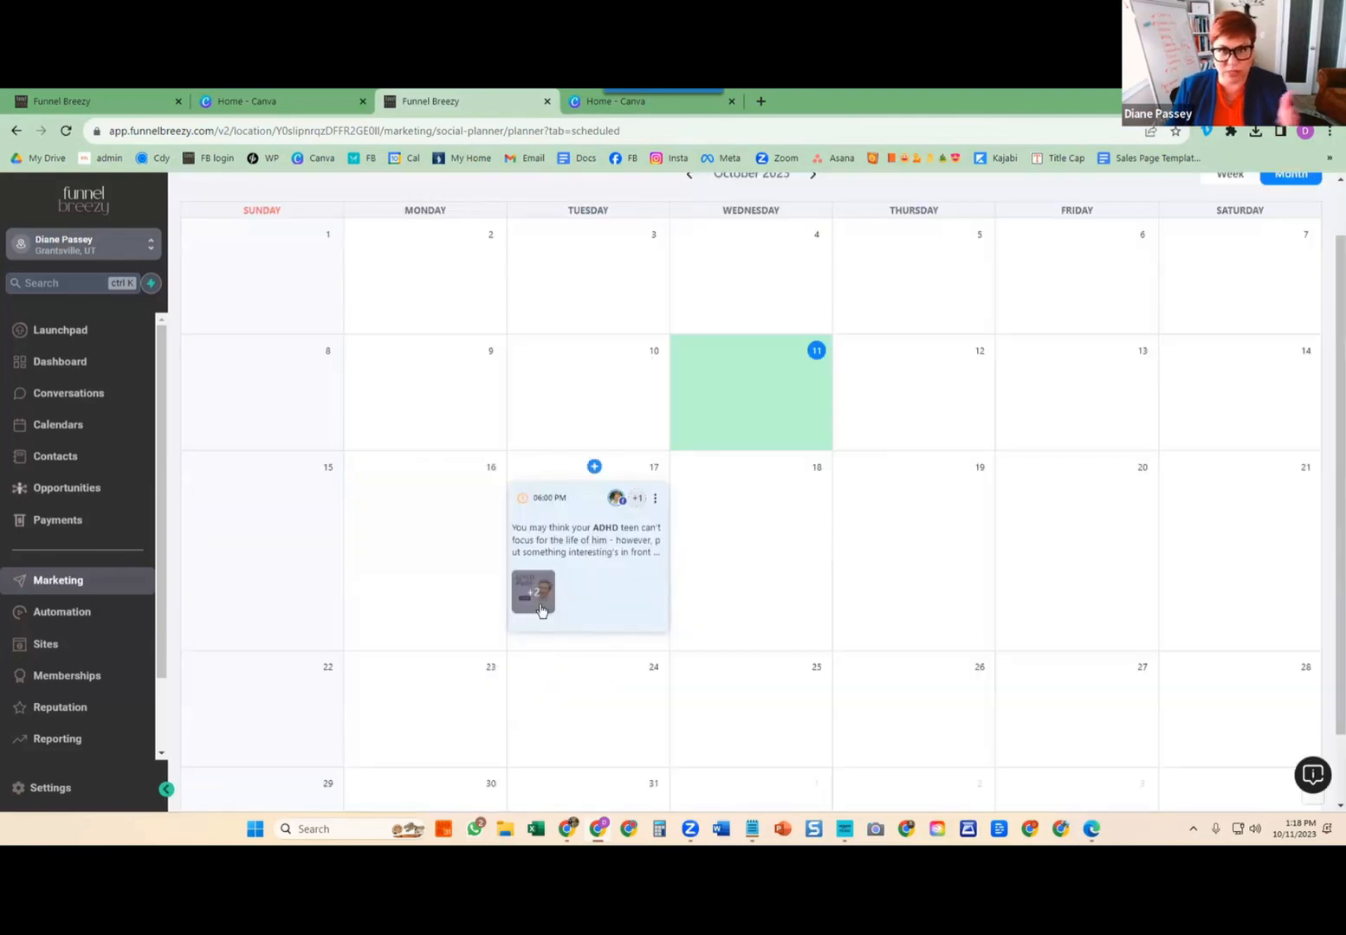
drag(569, 525, 429, 530)
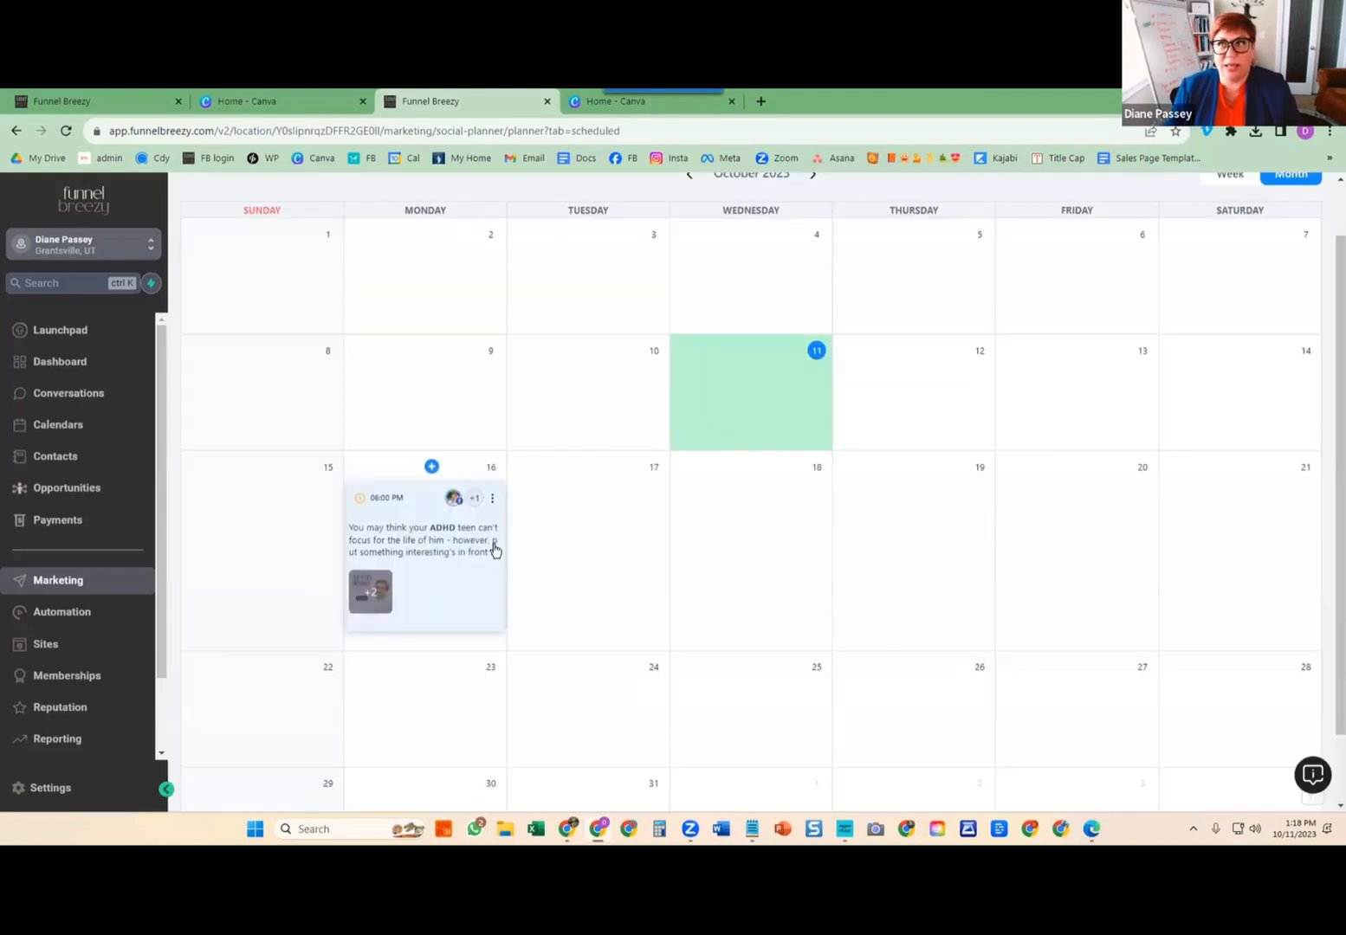
View the actions available for the October 16 post, and return to the monthly planner calendar.
click(492, 499)
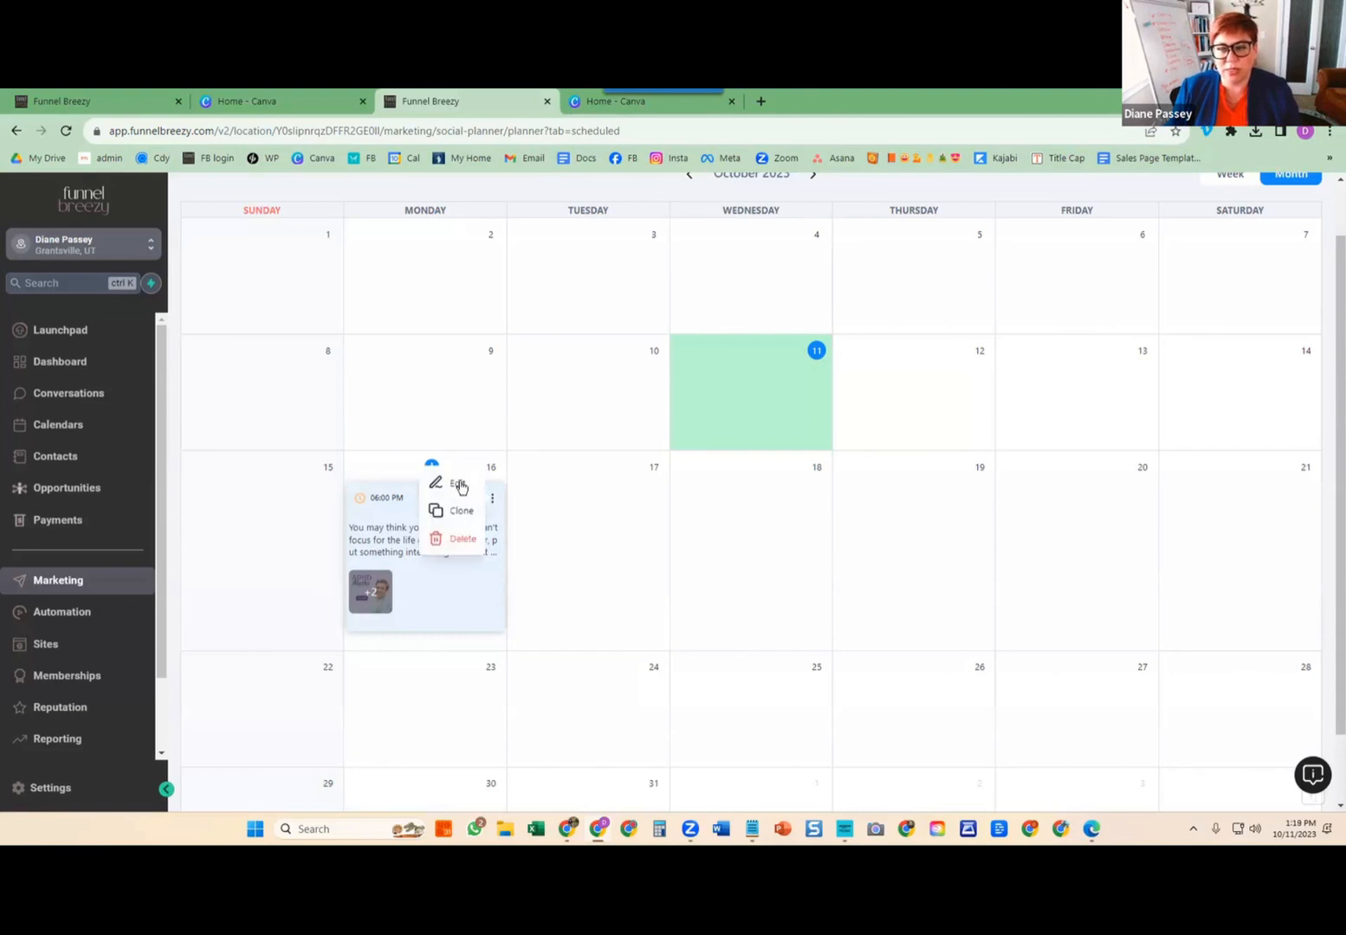
click(573, 473)
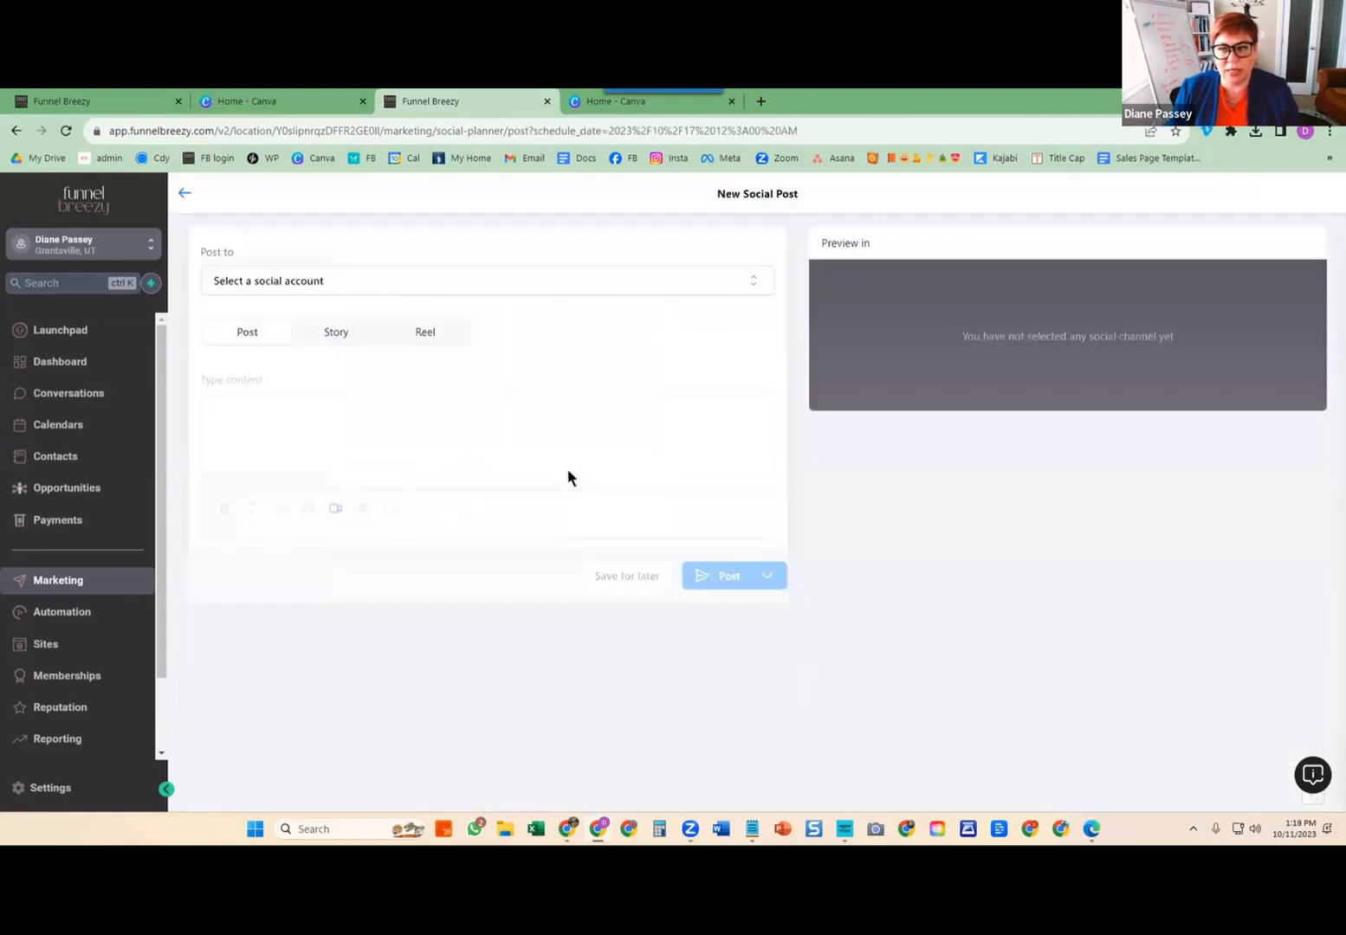
click(190, 196)
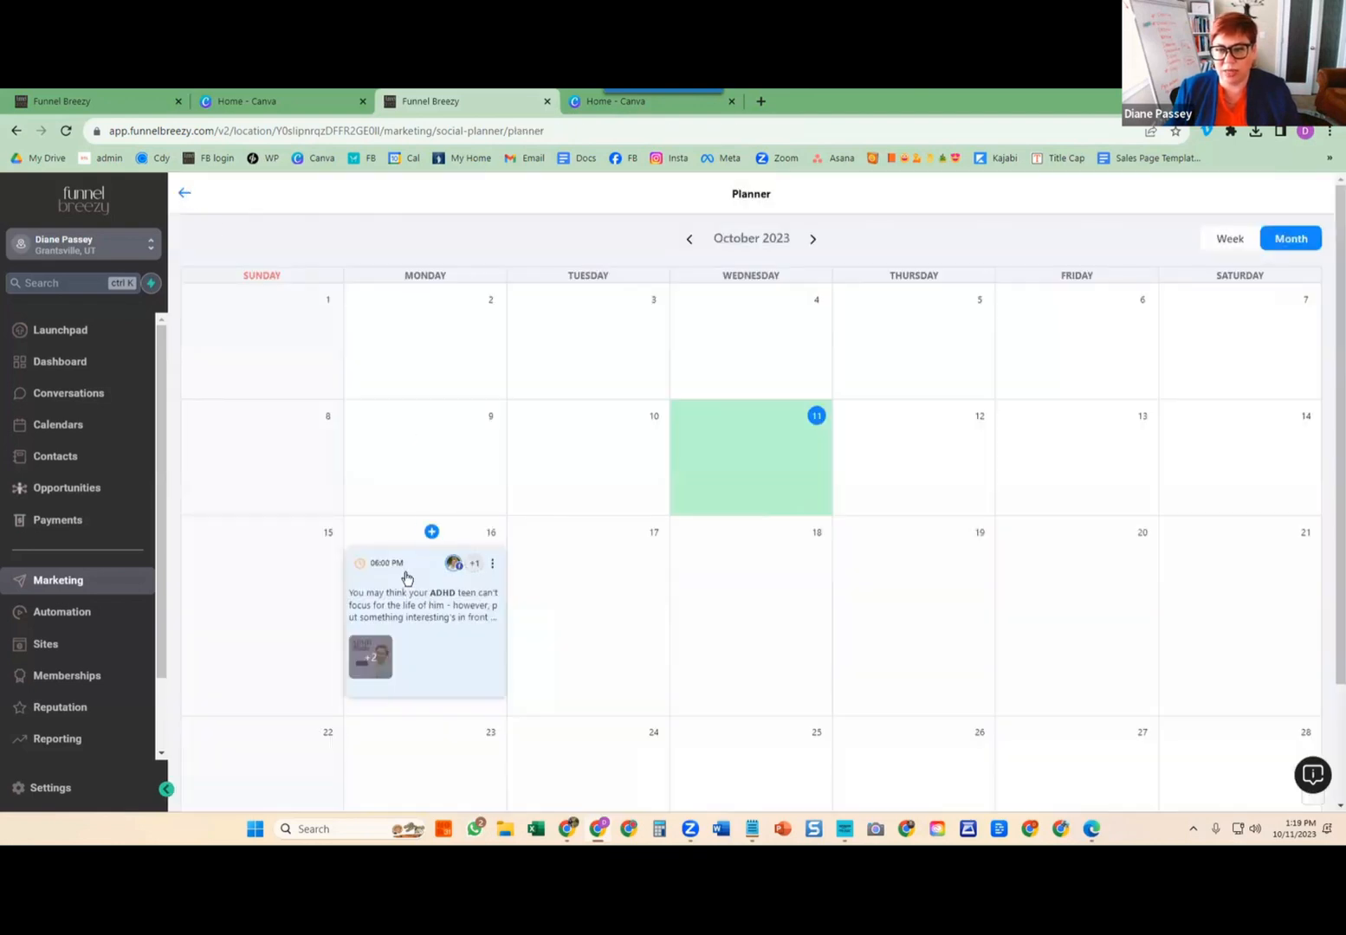
Start a new social post for October 17 and choose the "Instagram and Facebook" account group to post to.
scroll(397, 569, down, 2)
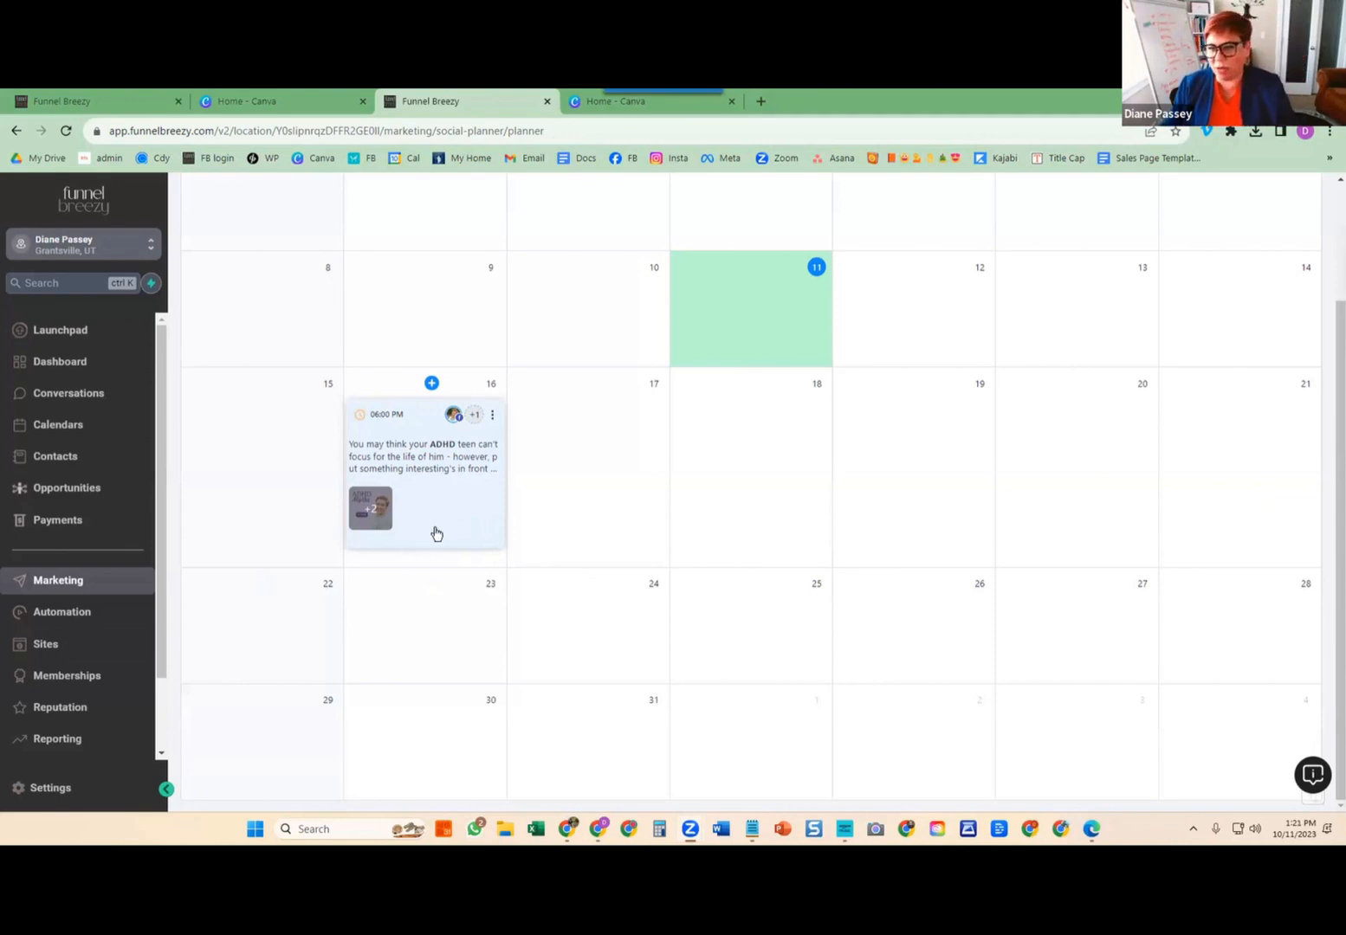
click(603, 446)
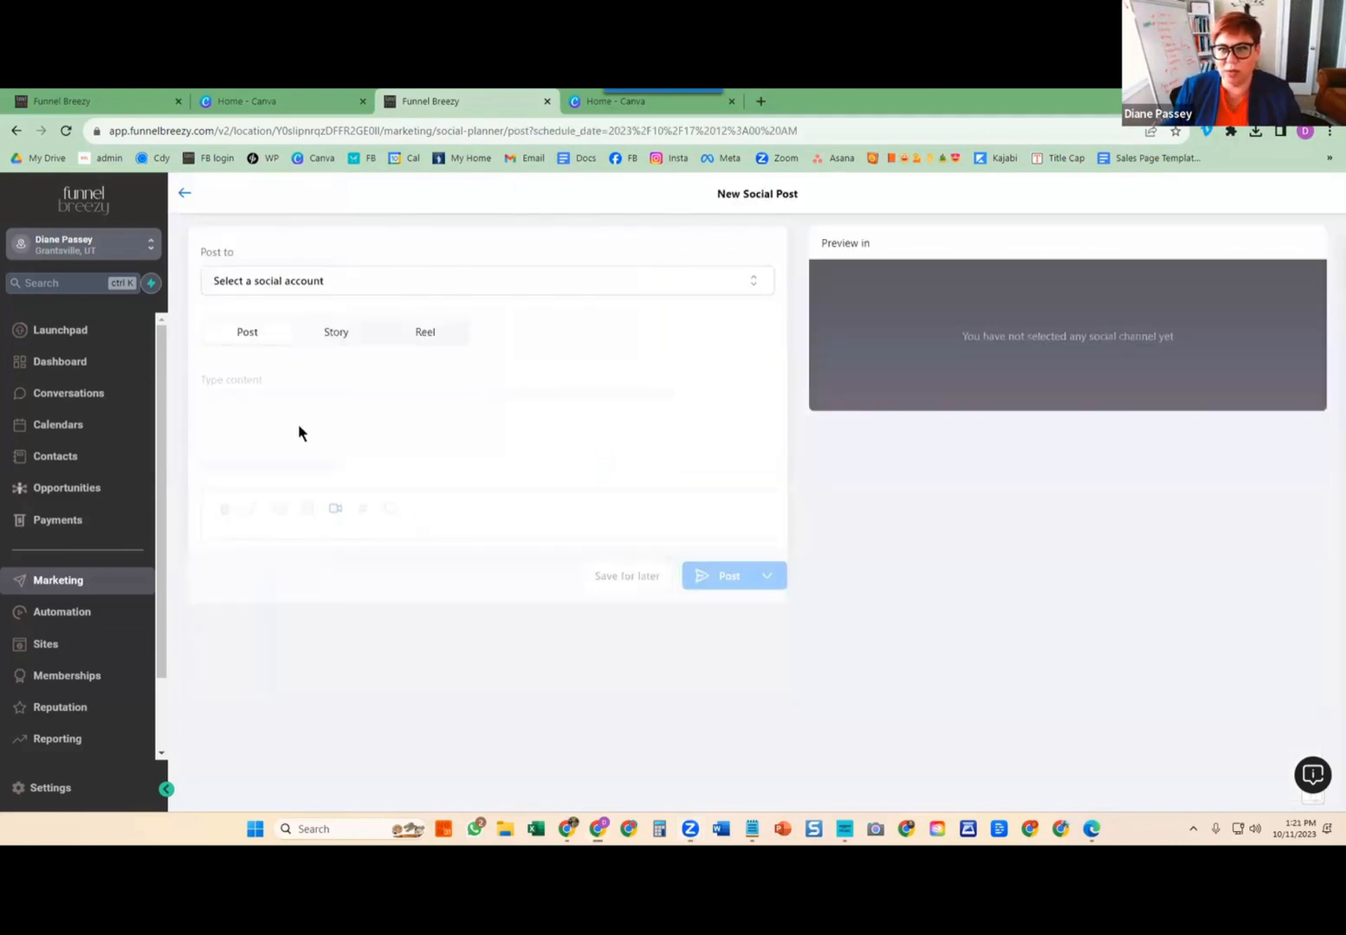
click(273, 283)
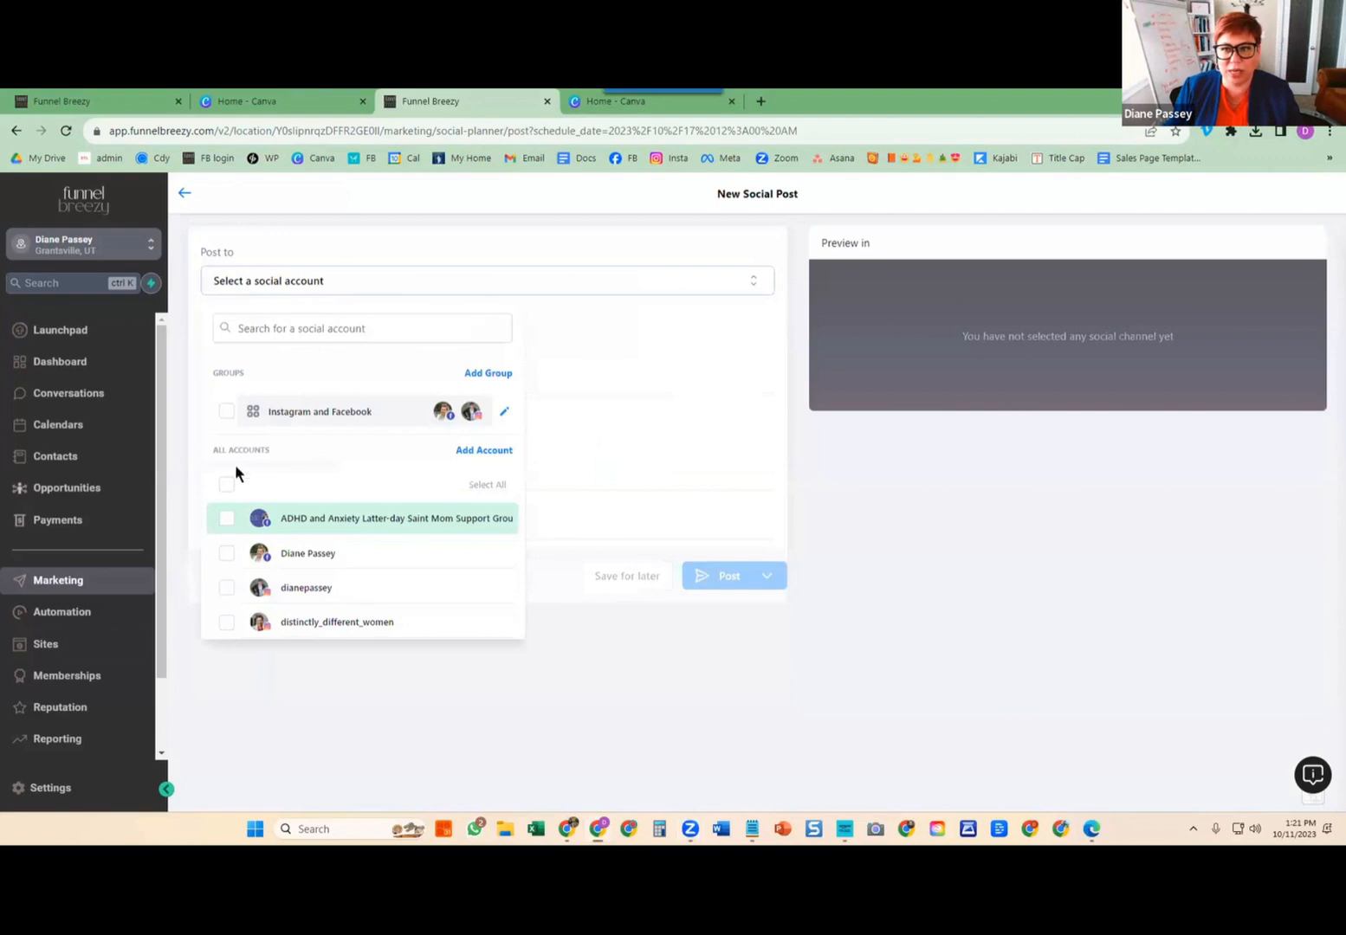
click(226, 412)
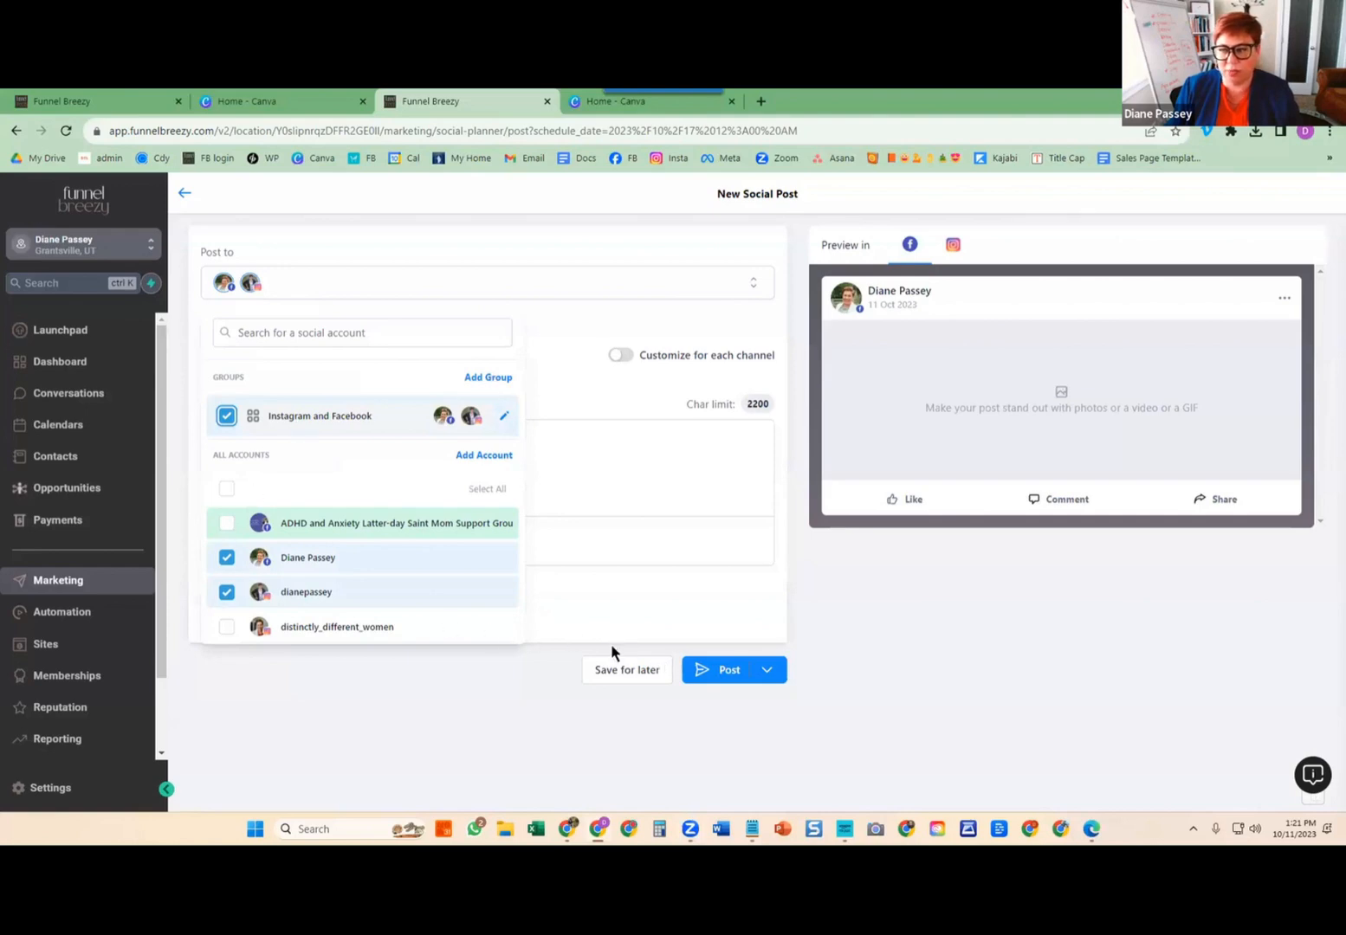
click(592, 451)
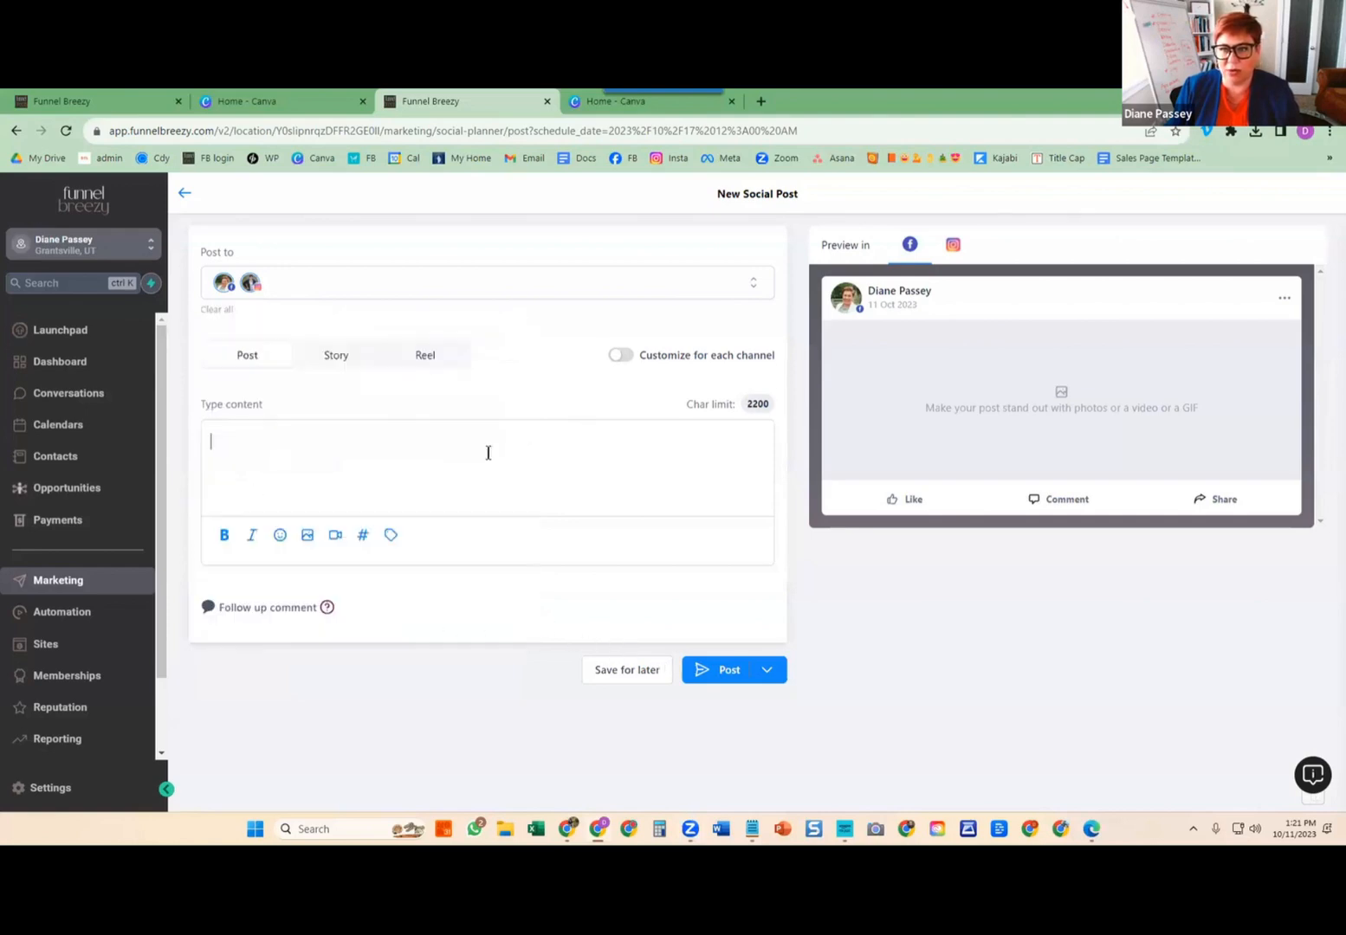
Add honest.jpg and honest2.jpg to the post from the Used folder inside the Thursday Superpower media folder.
click(299, 535)
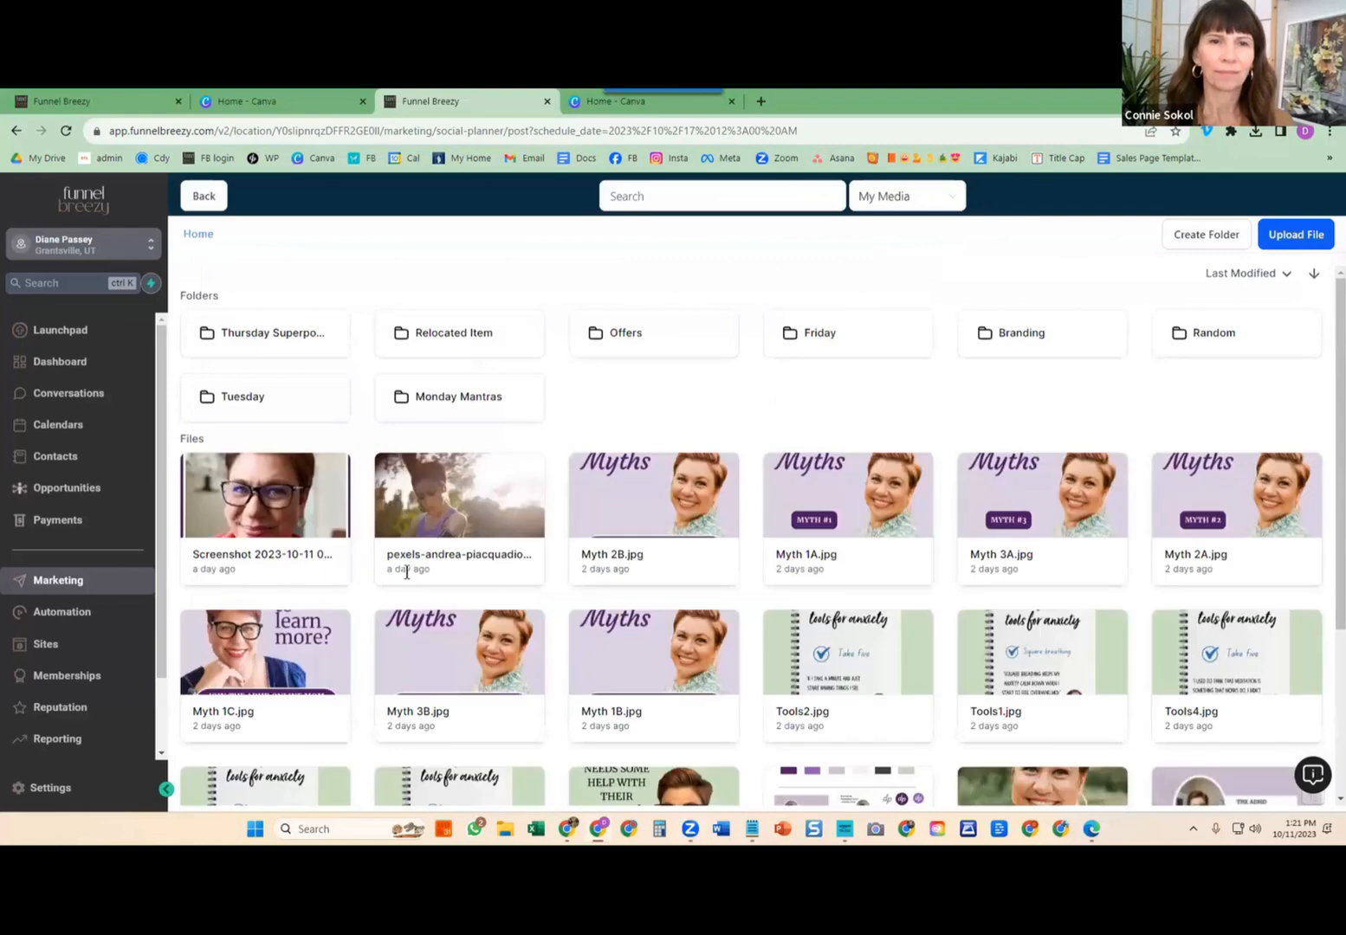
click(316, 339)
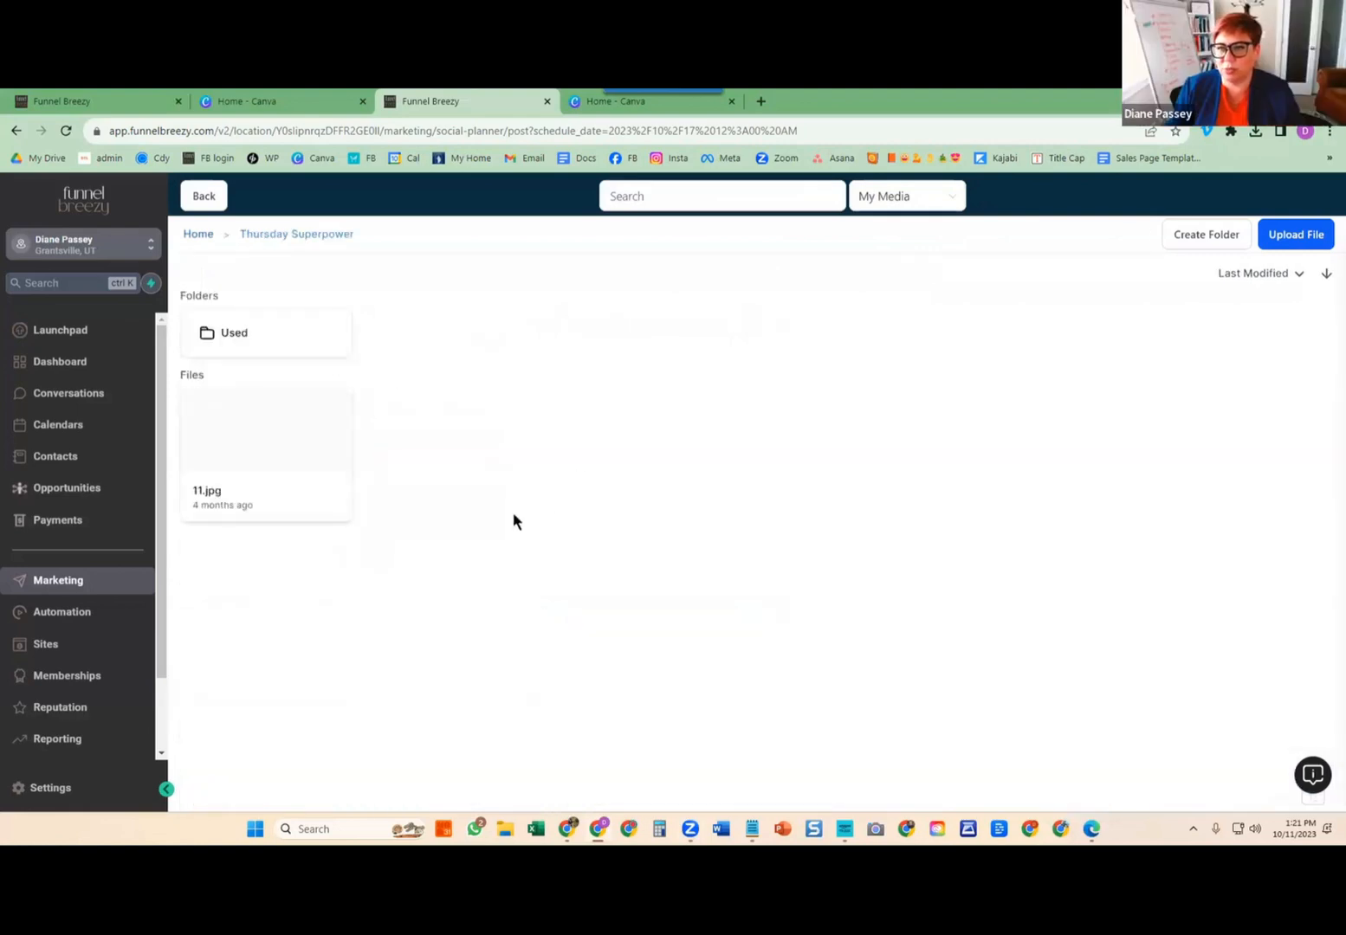
click(259, 338)
click(259, 338)
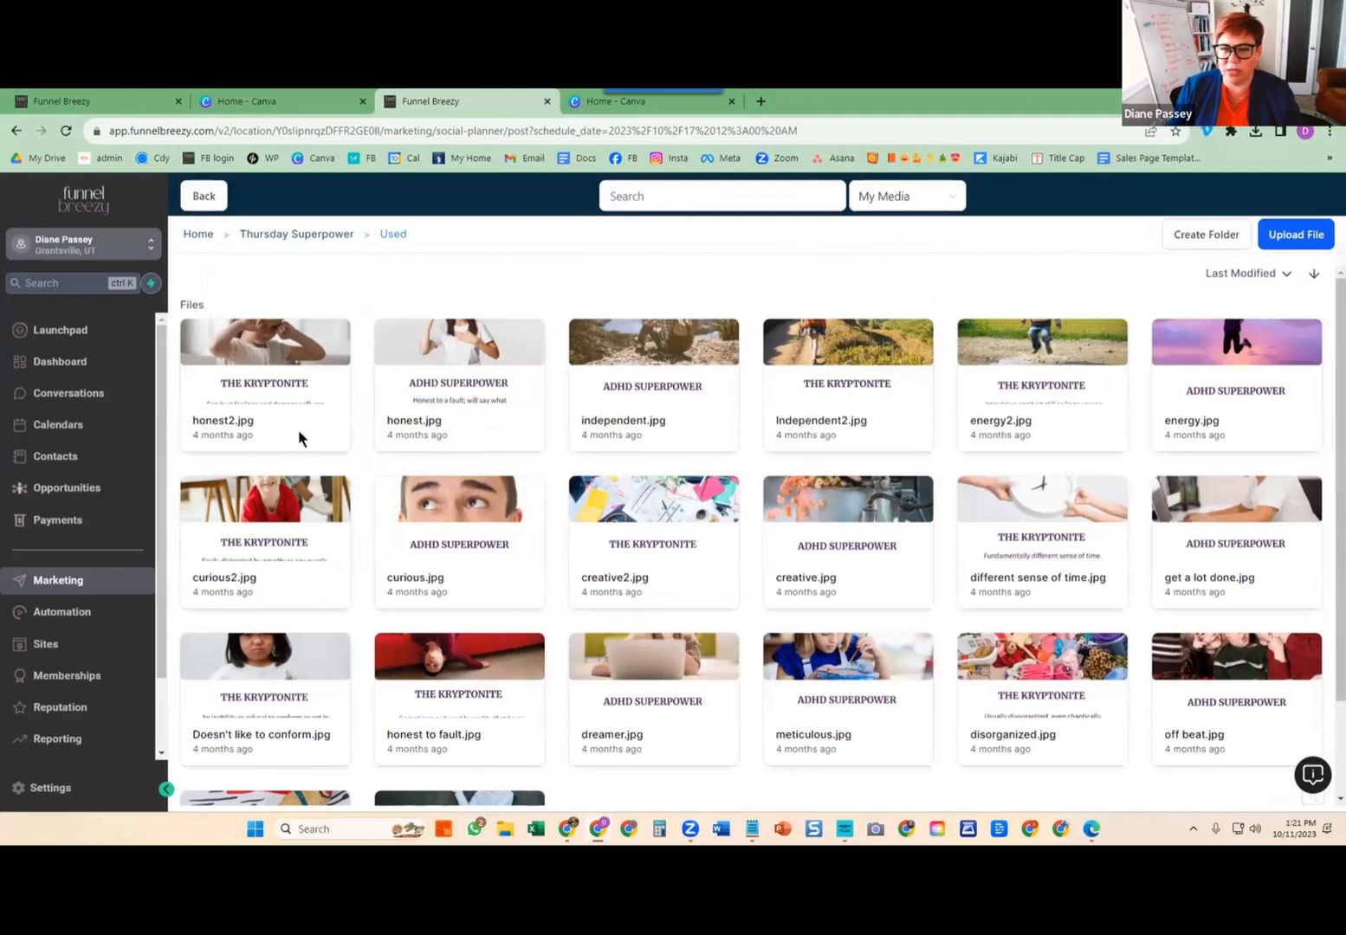
click(456, 366)
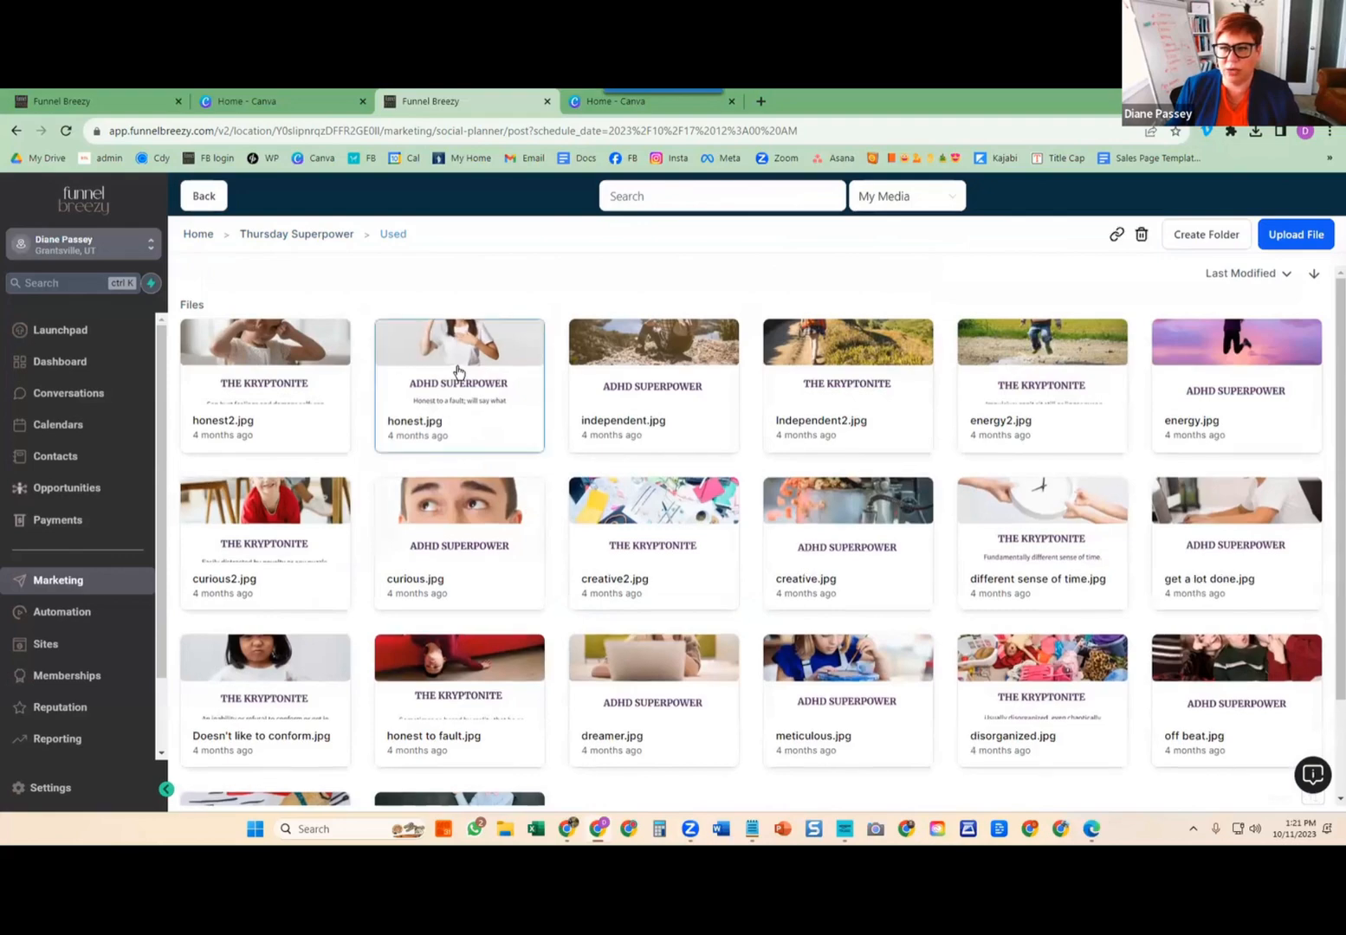
click(306, 536)
click(309, 338)
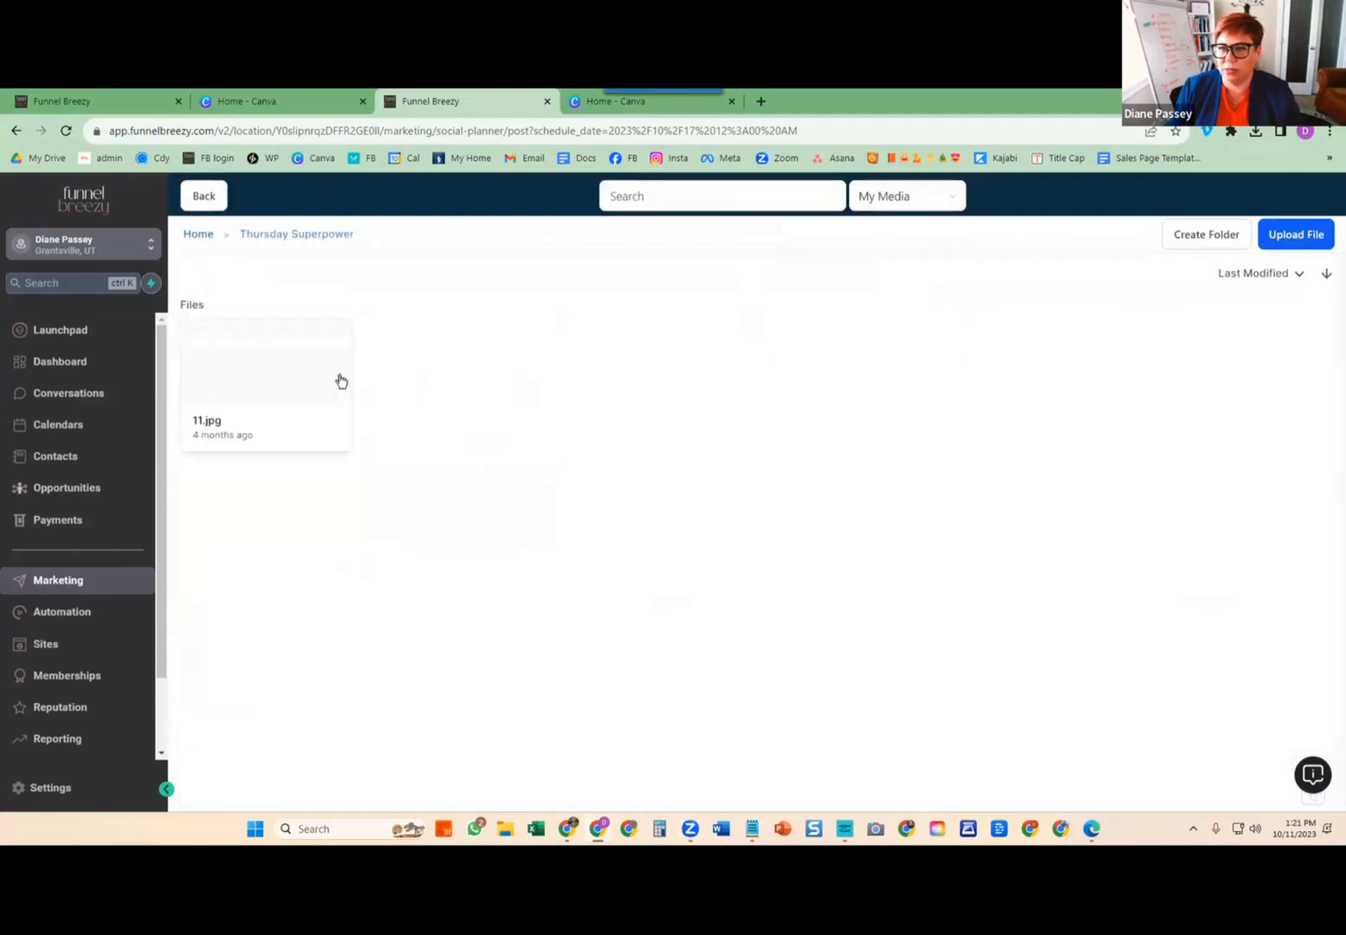
click(280, 342)
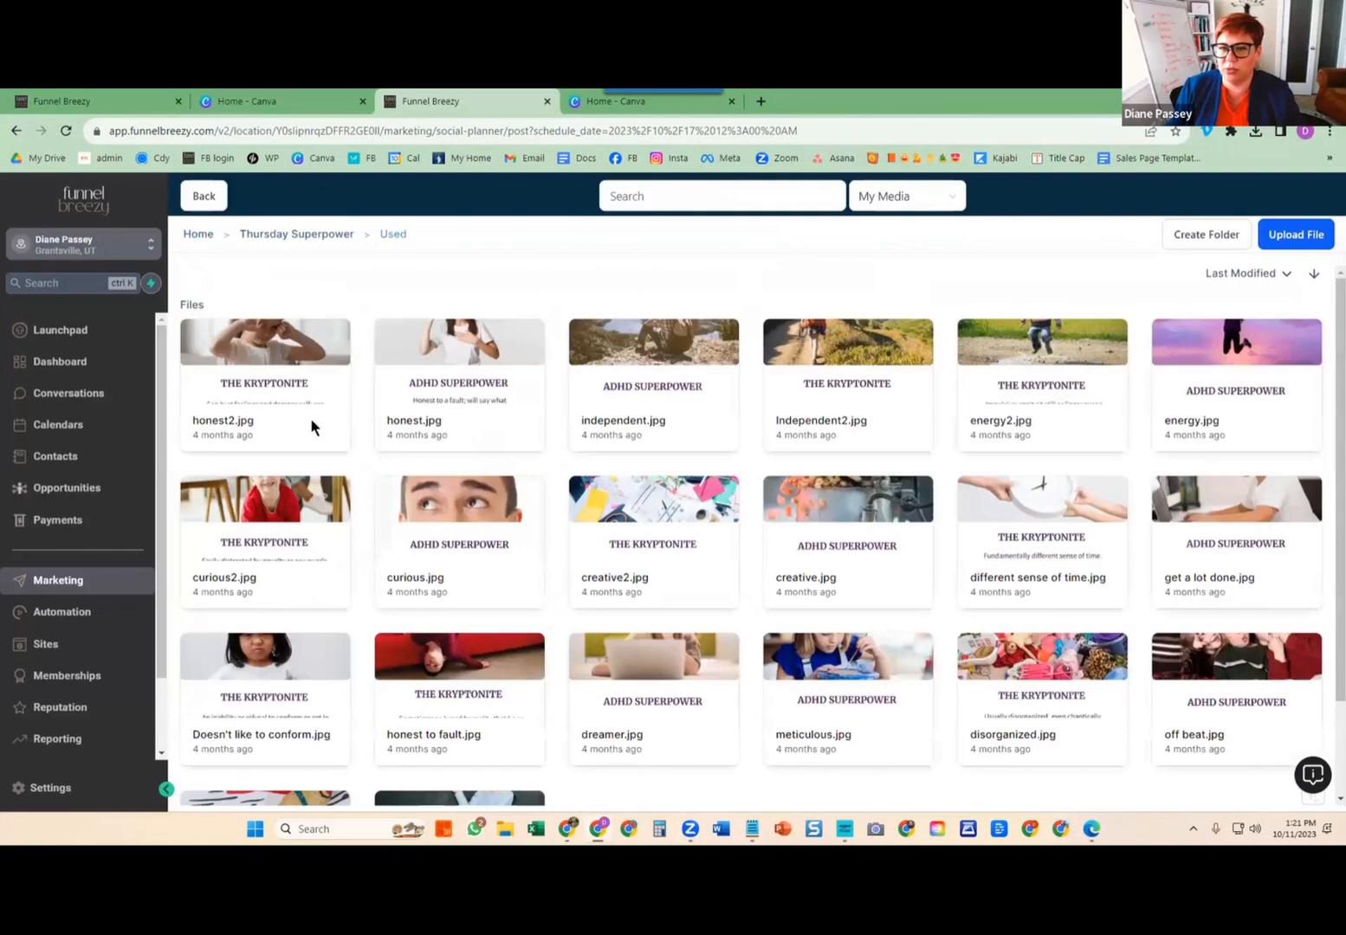
click(262, 410)
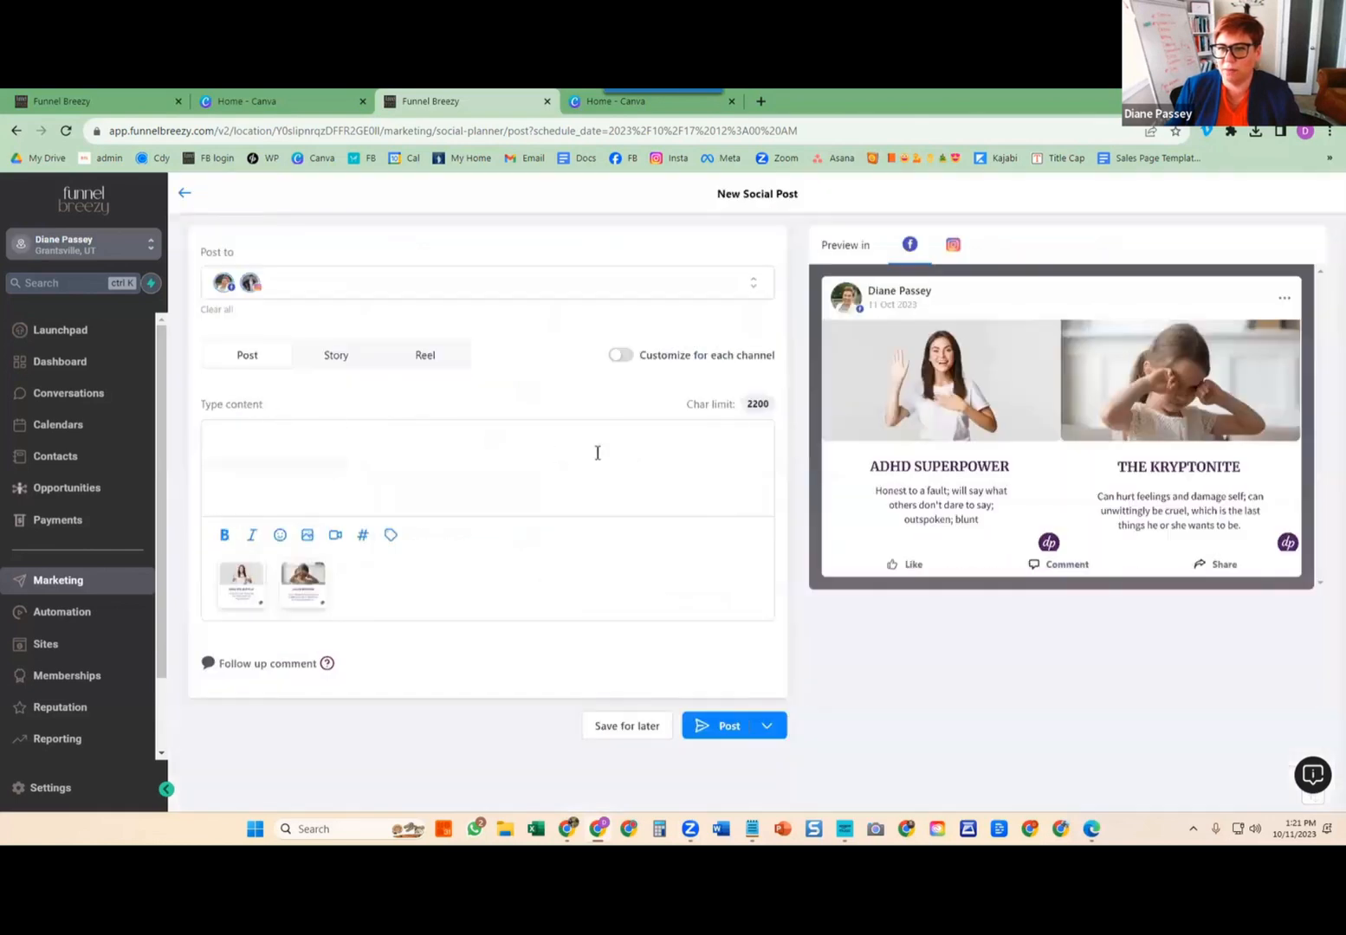
Add 11.jpg from the Thursday Superpower media folder to the post as the third image.
click(307, 535)
double_click(279, 336)
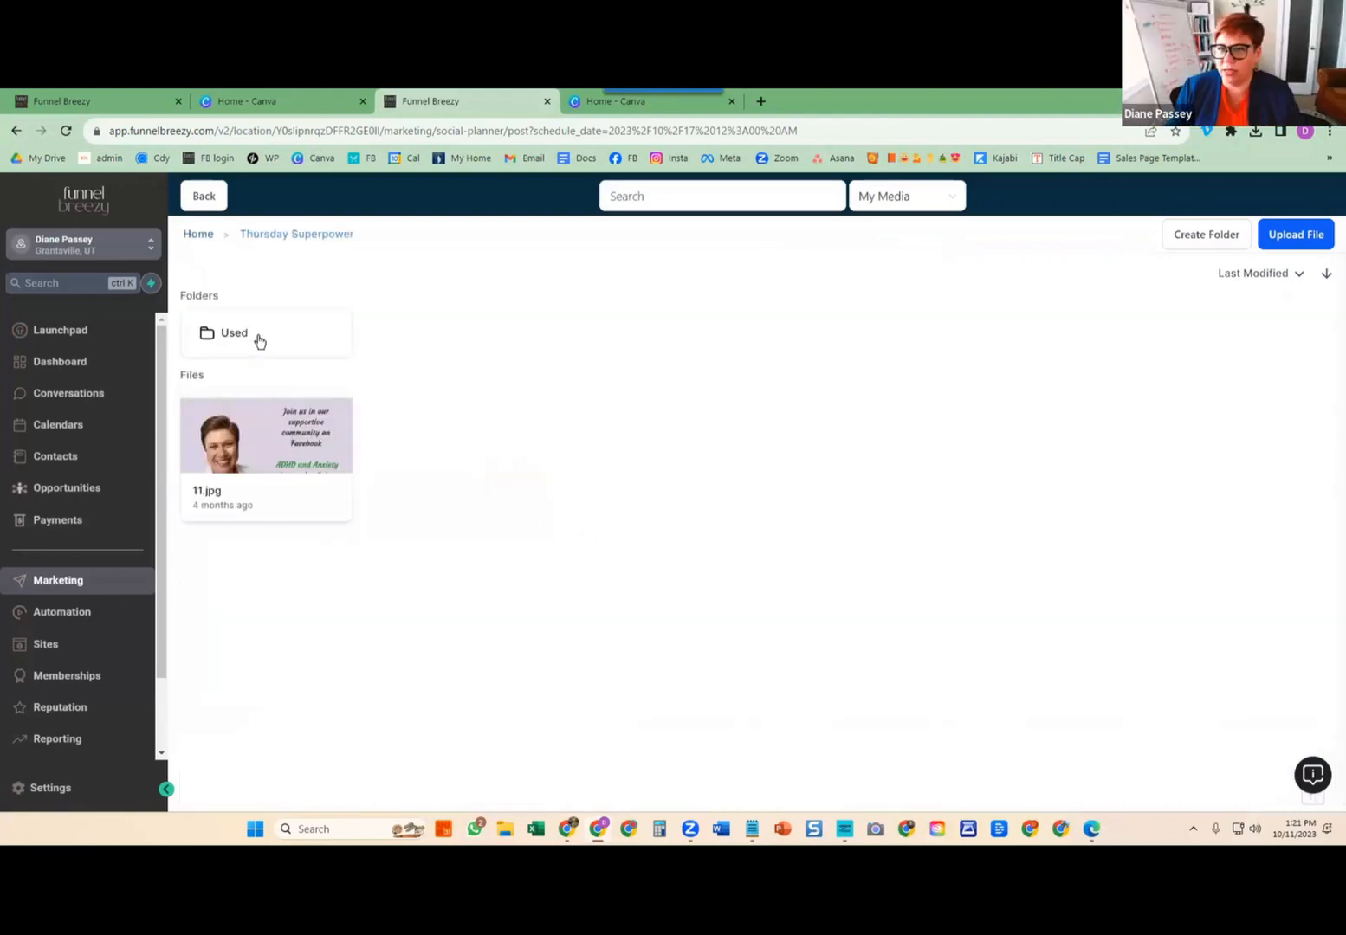
double_click(260, 338)
scroll(423, 529, down, 1)
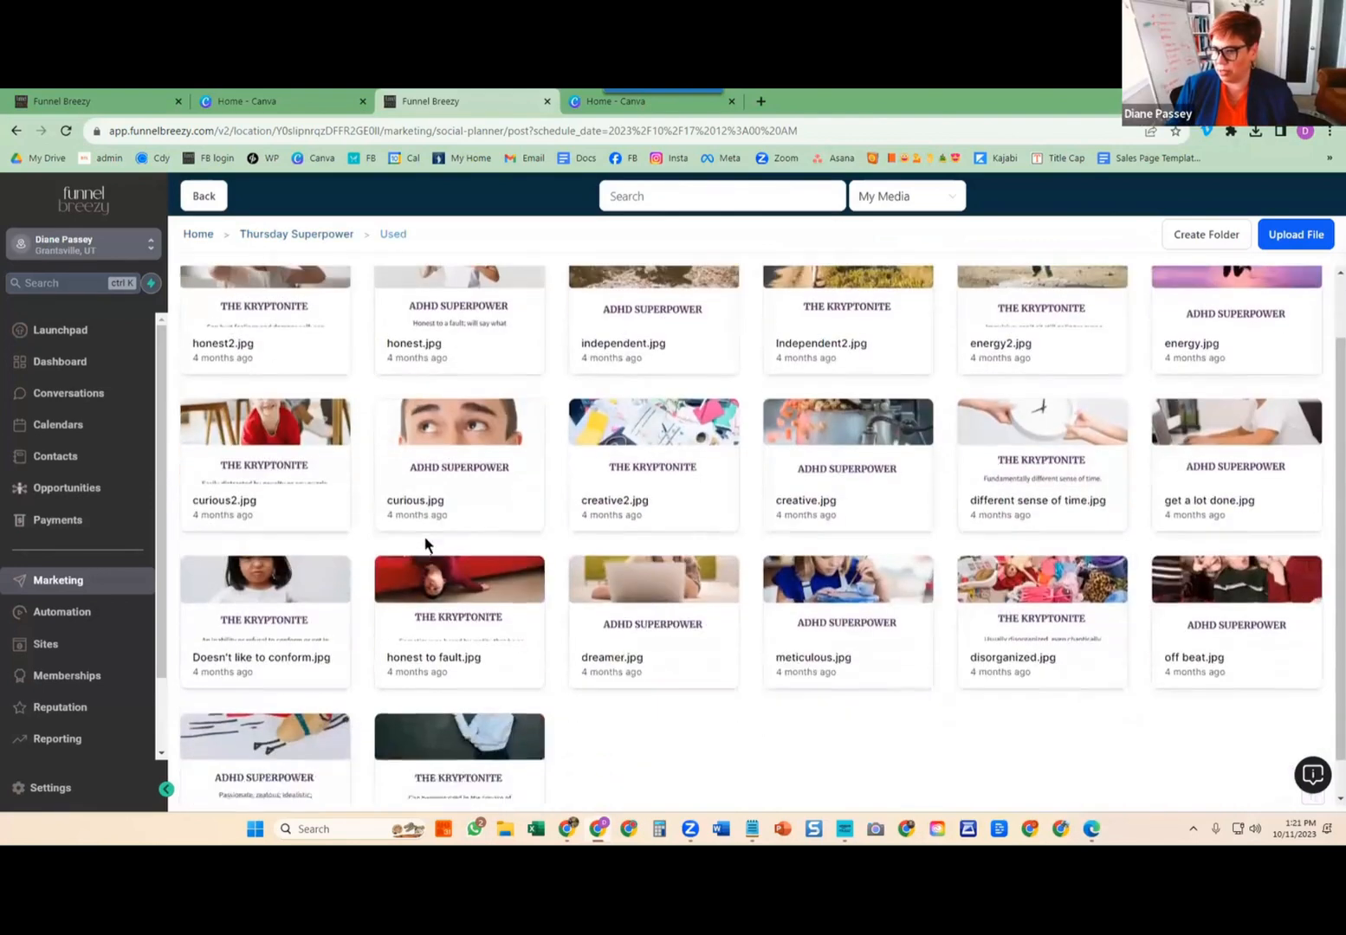
scroll(424, 542, down, 1)
scroll(328, 412, up, 3)
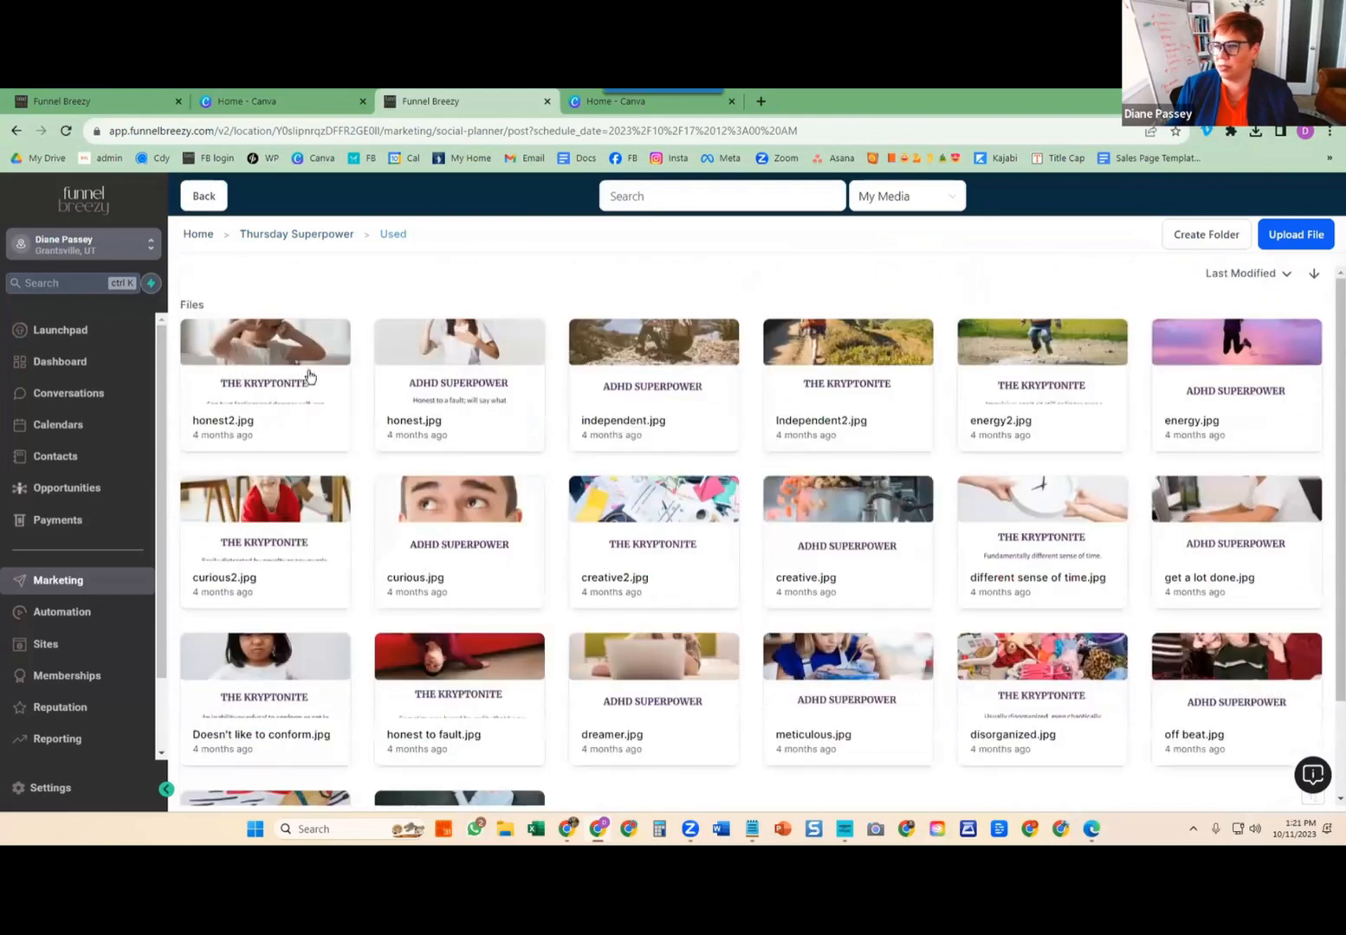
click(282, 239)
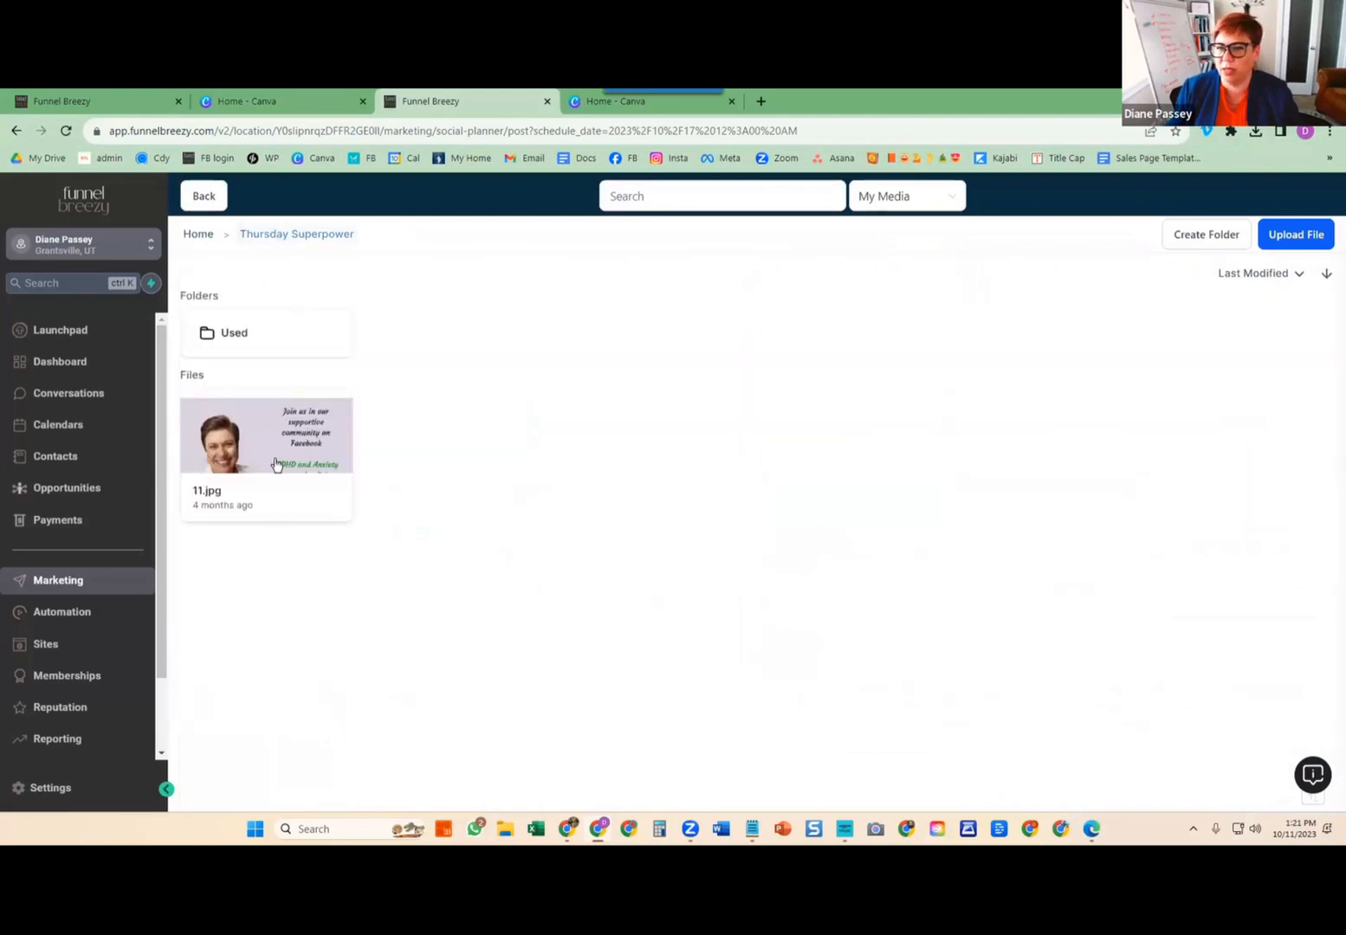
click(277, 463)
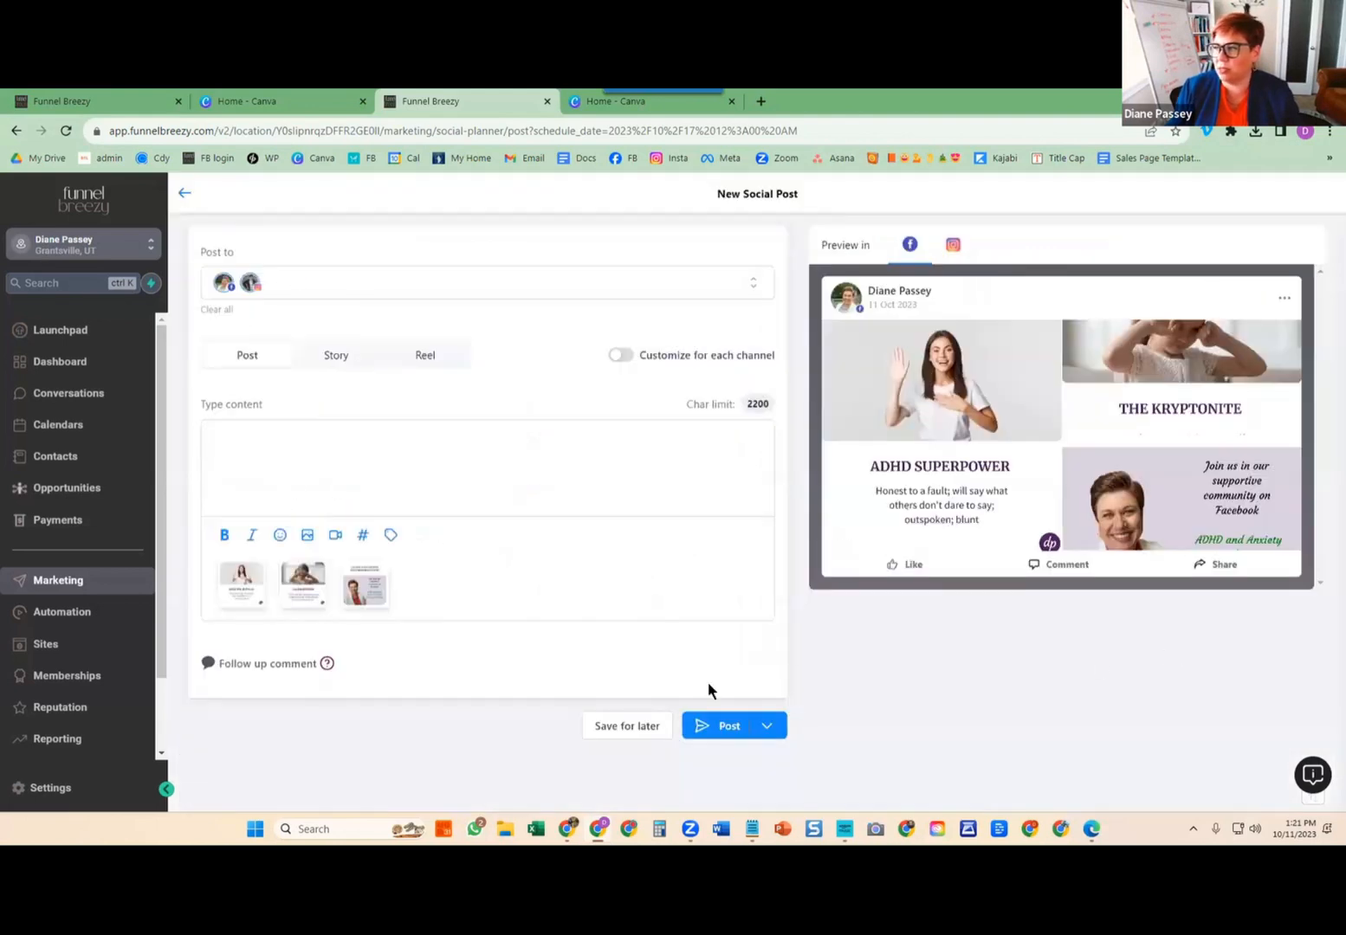
Check the post's Facebook and Instagram previews, and enter "Copy here" as the post text.
click(953, 246)
click(909, 247)
click(952, 246)
click(322, 426)
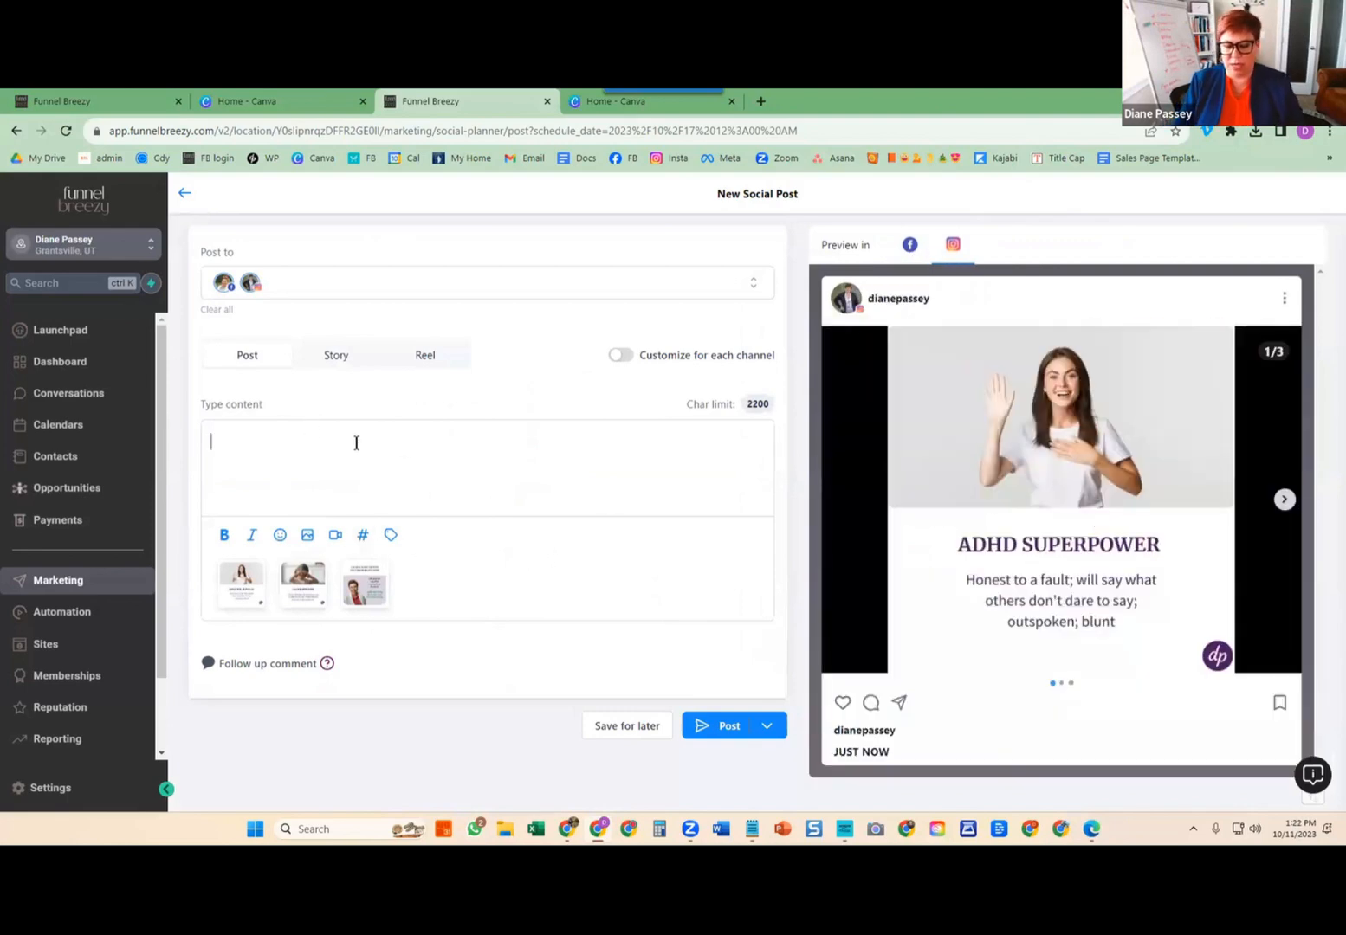
text(Copy heree)
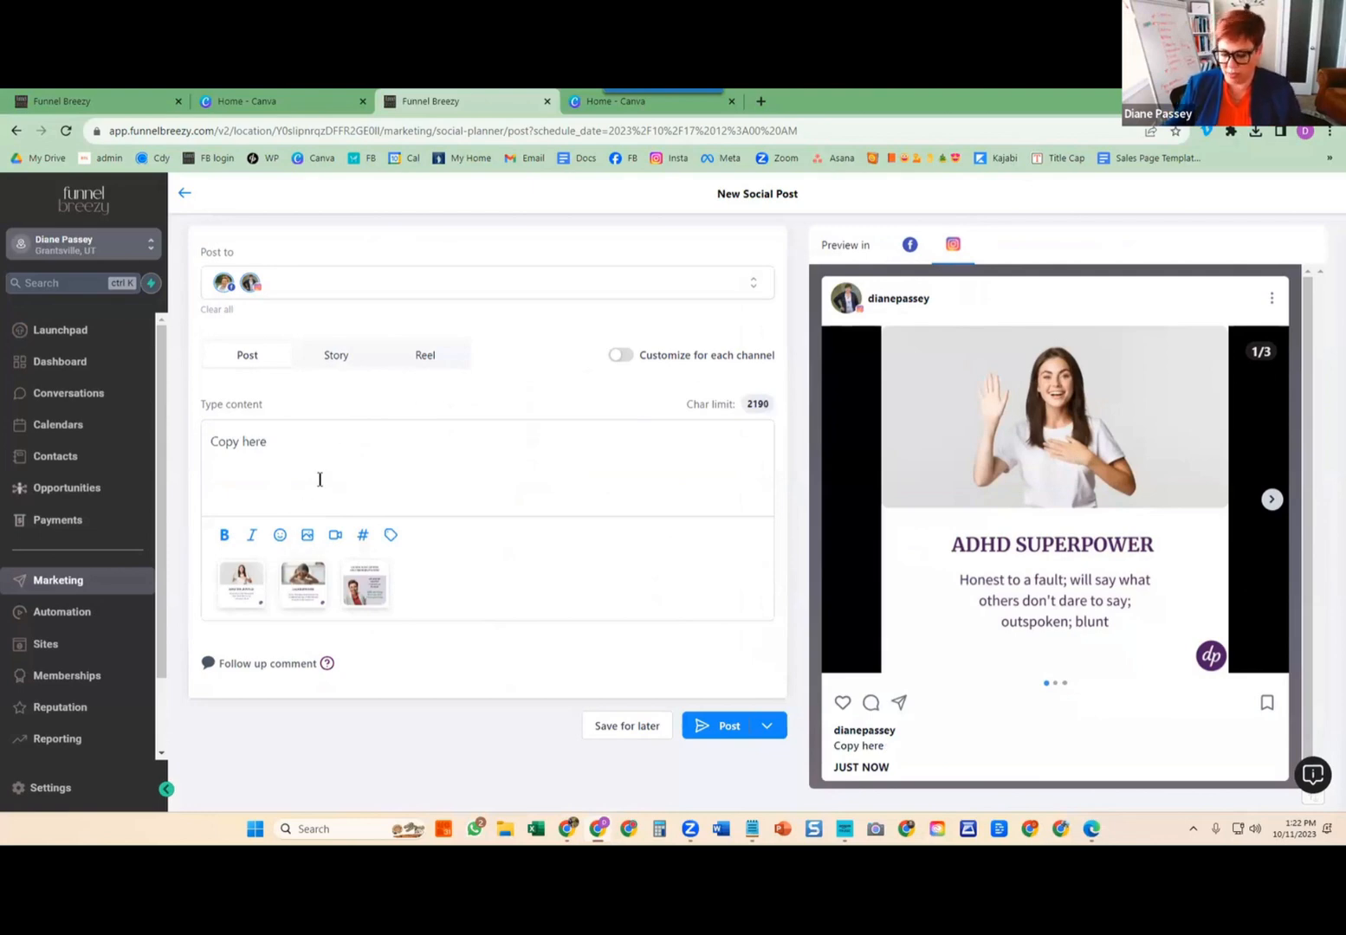
Append a hashtag to the post text from the saved "Elementary school" hashtag set.
click(363, 534)
click(457, 411)
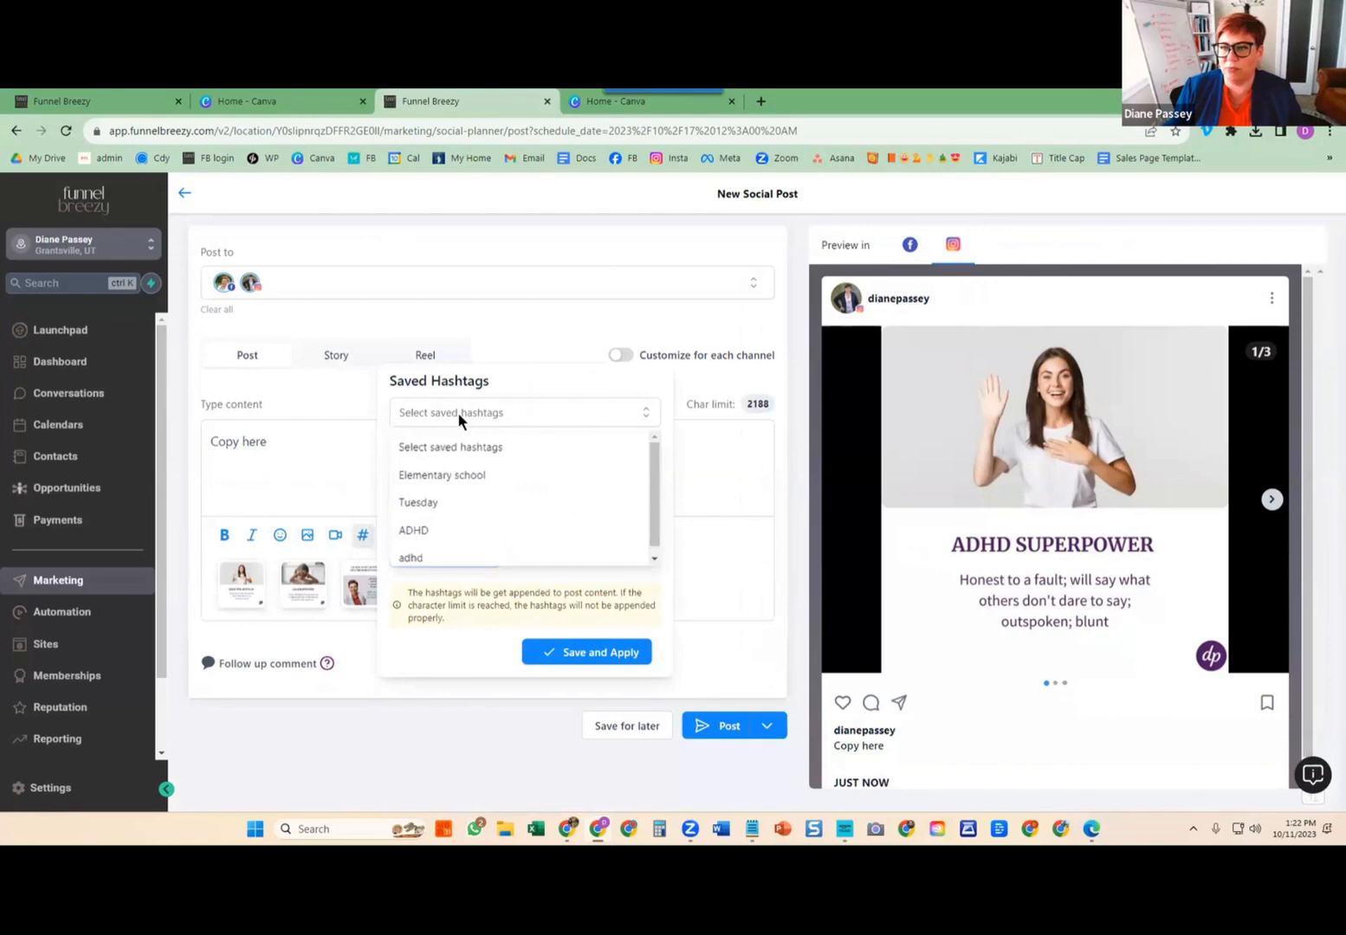
click(457, 412)
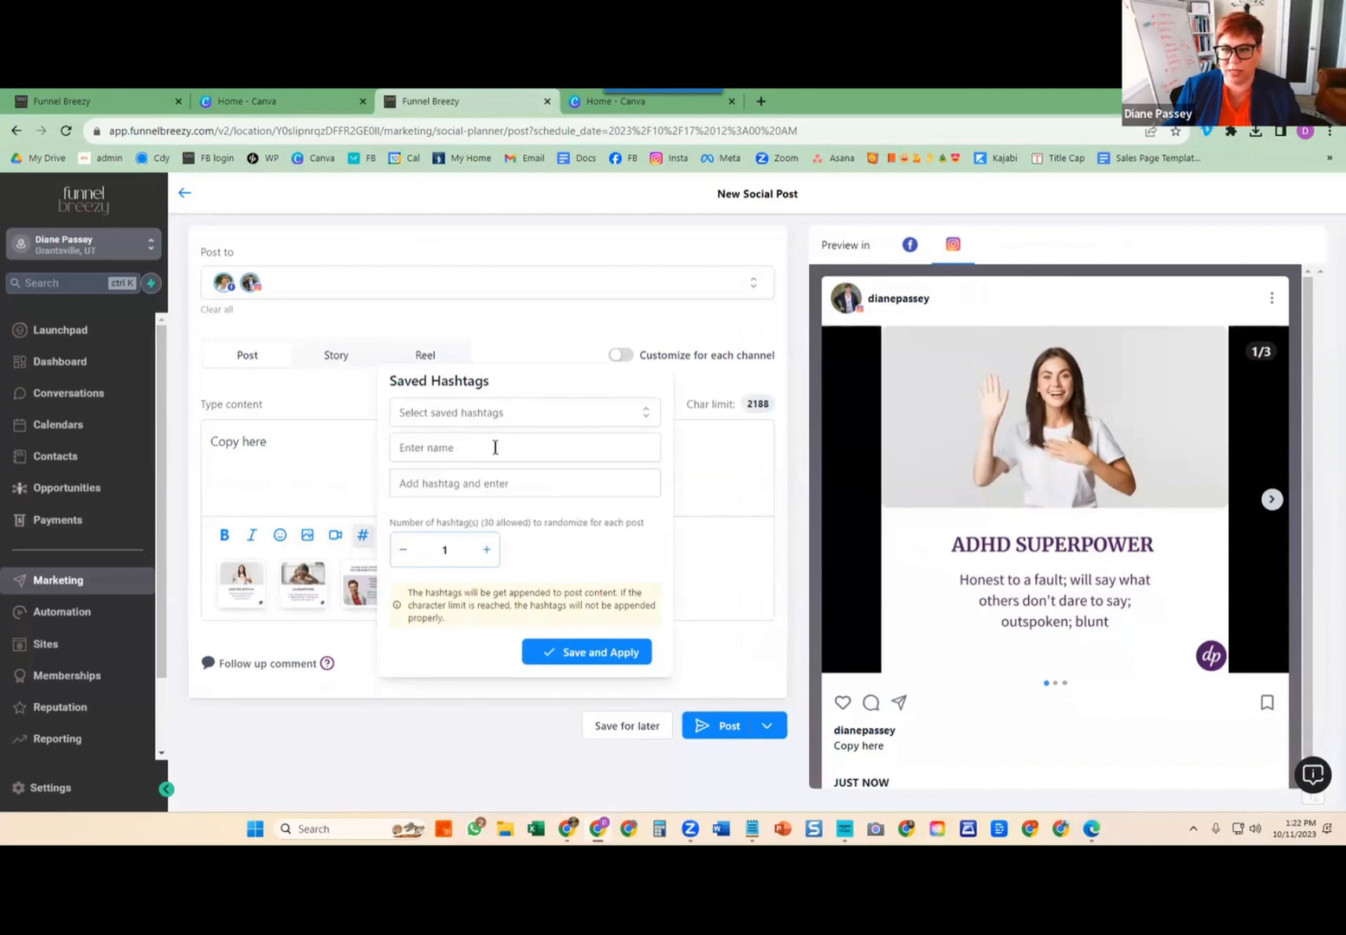
click(486, 483)
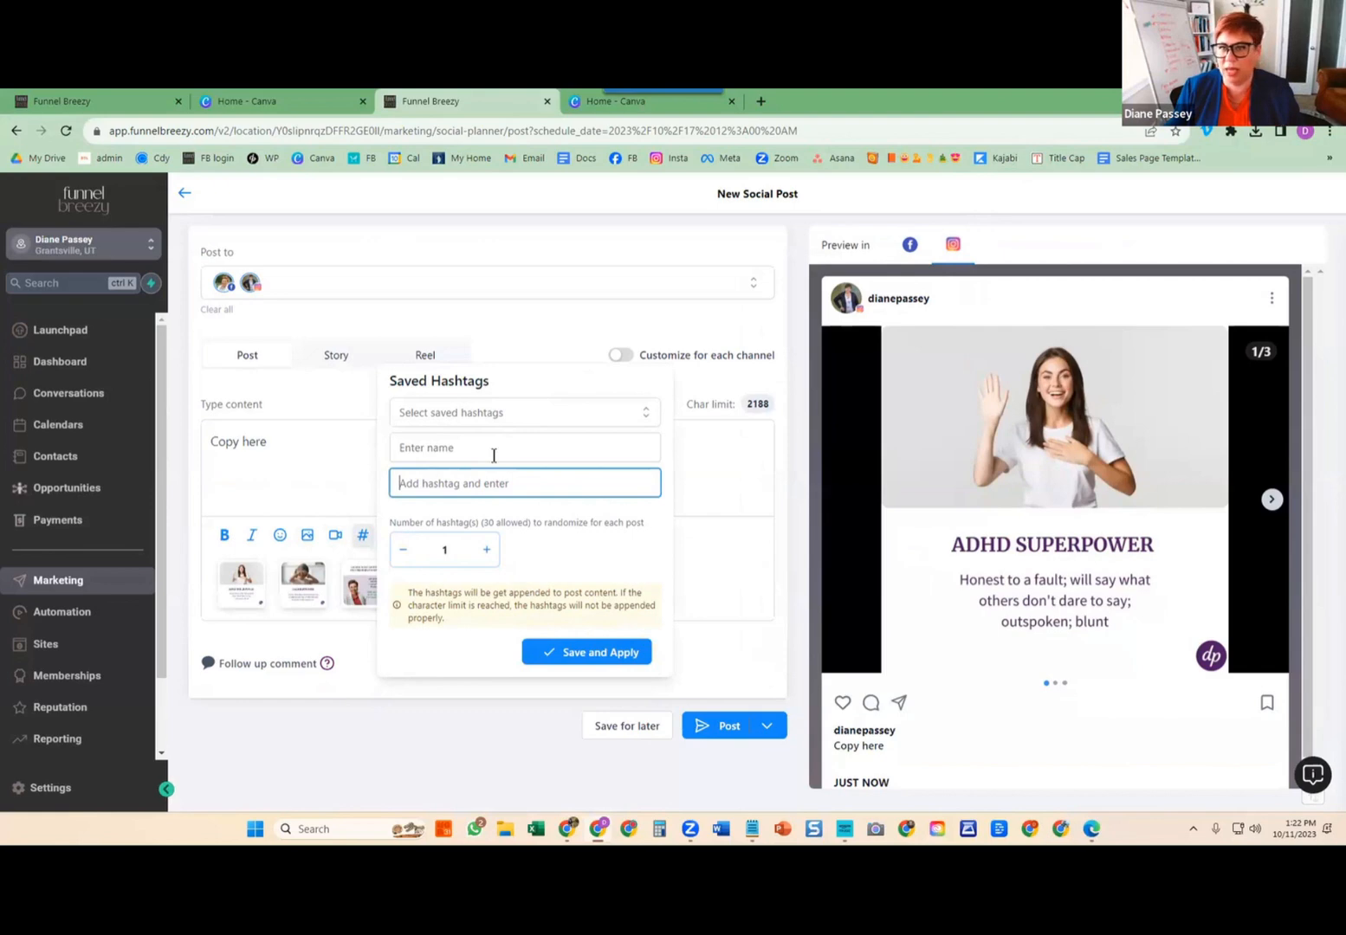
click(528, 422)
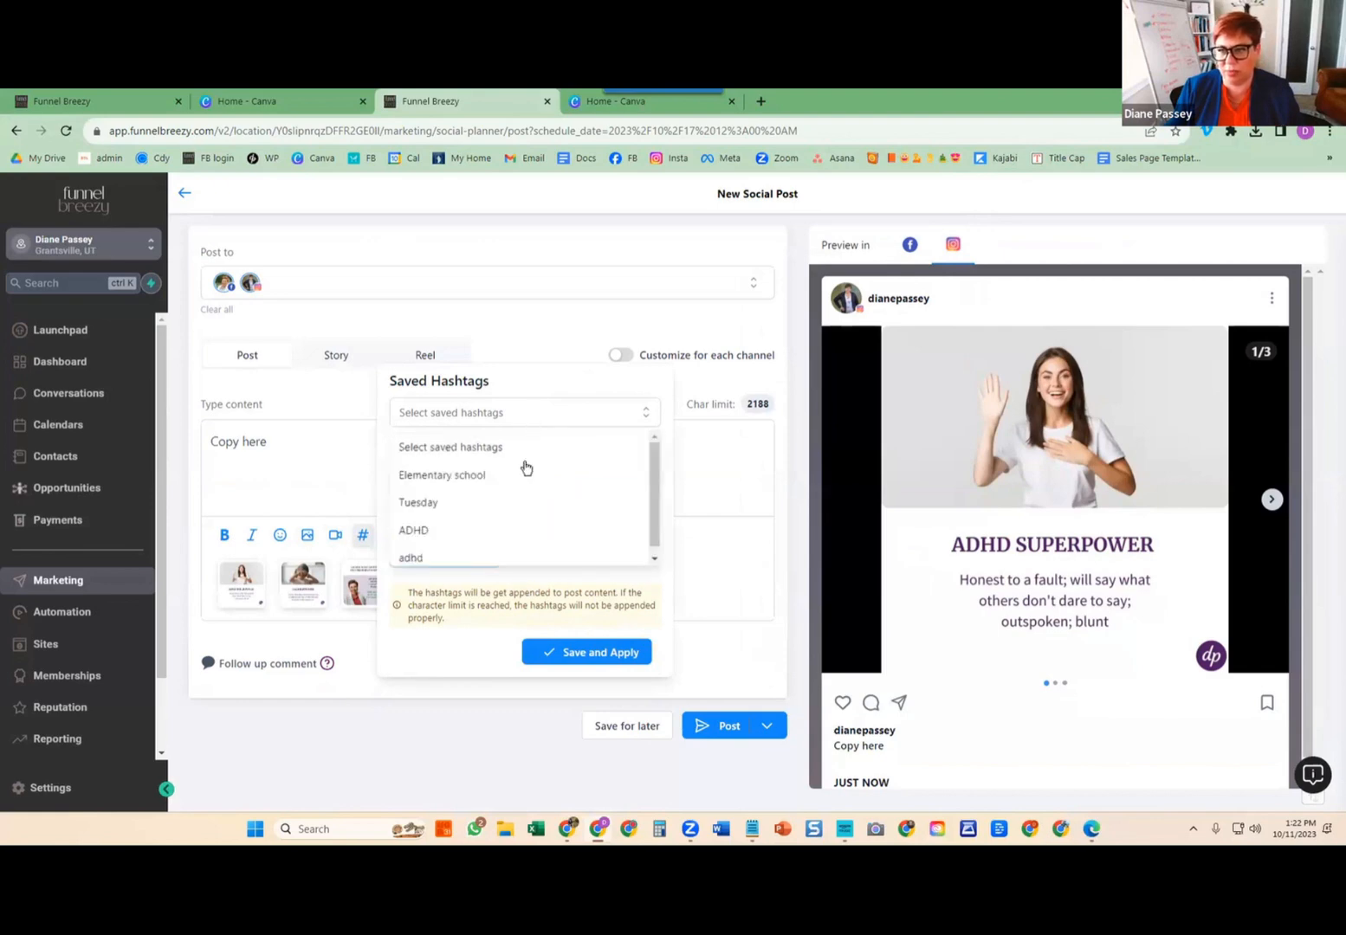
click(500, 479)
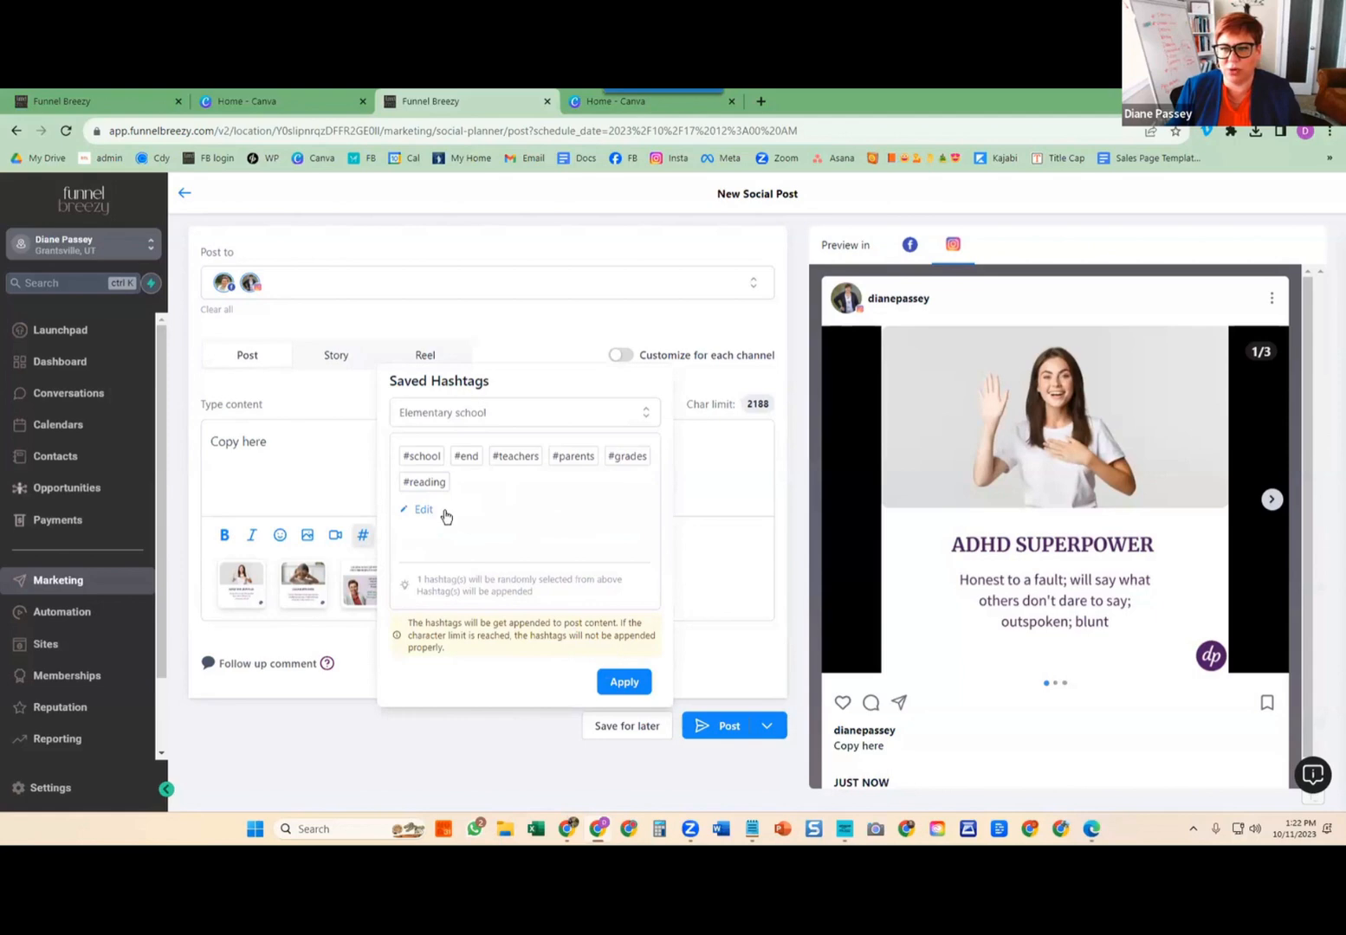
click(625, 681)
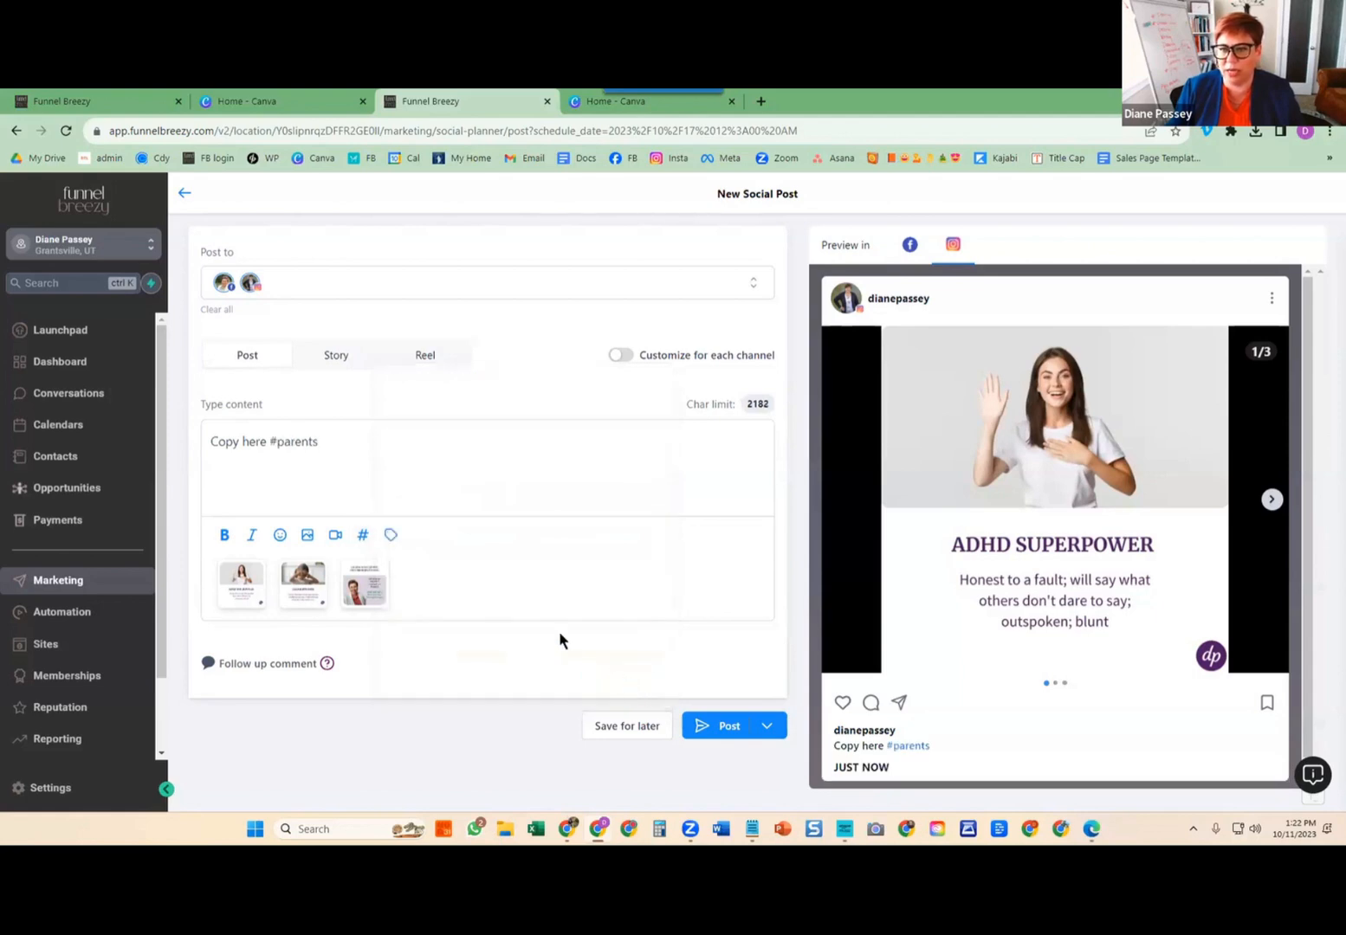
Move the #parents hashtag to its own line, with a blank line between it and "Copy here".
drag(322, 444, 269, 442)
click(269, 442)
key(Return)
key(Return)
Edit the saved "Elementary school" hashtag set to increase the number randomized per post so all its hashtags are used, and save and apply it.
click(364, 534)
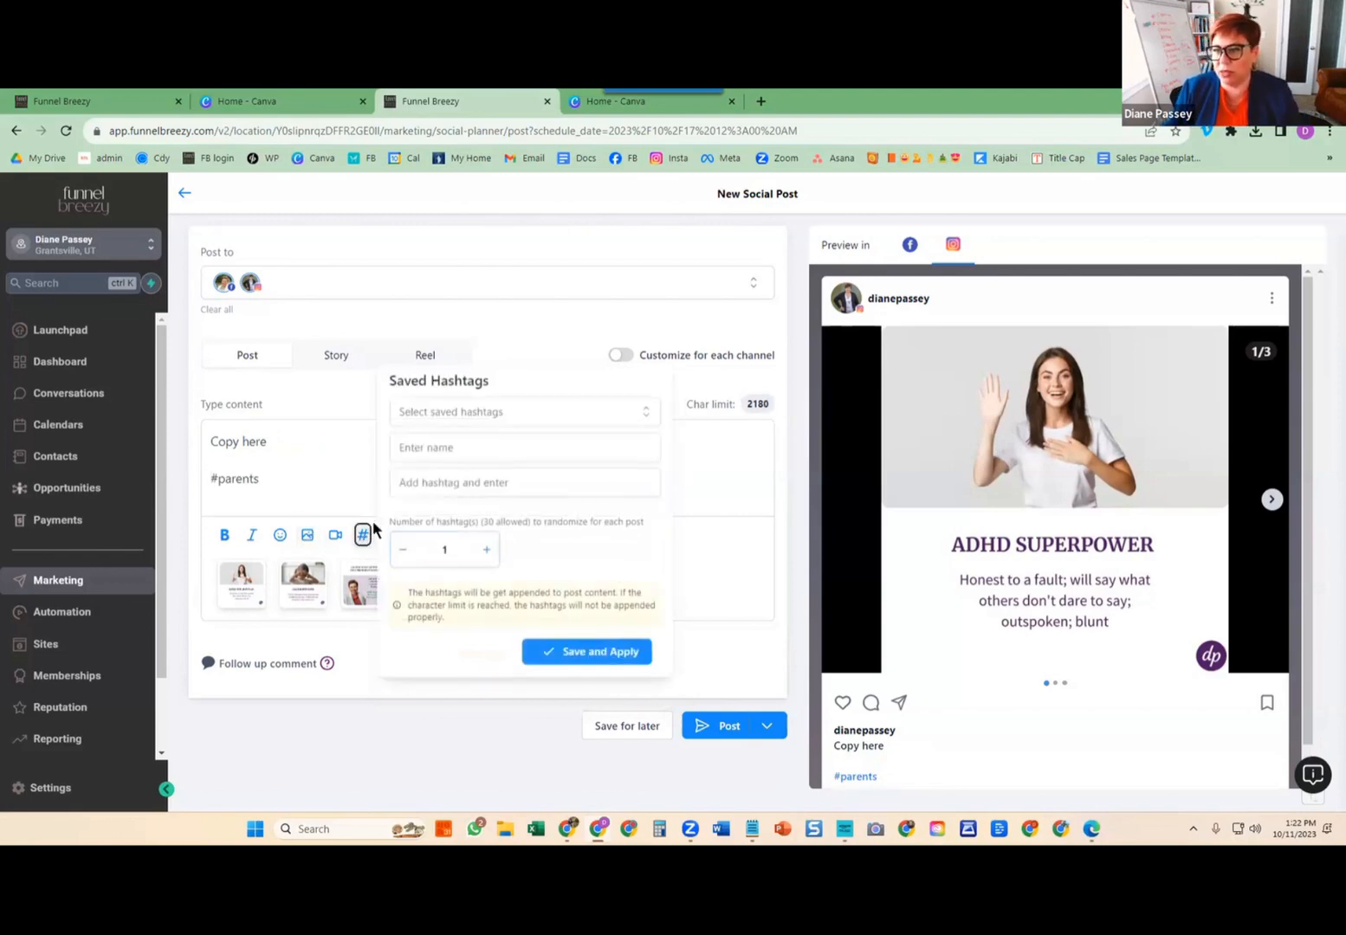
click(477, 414)
click(464, 475)
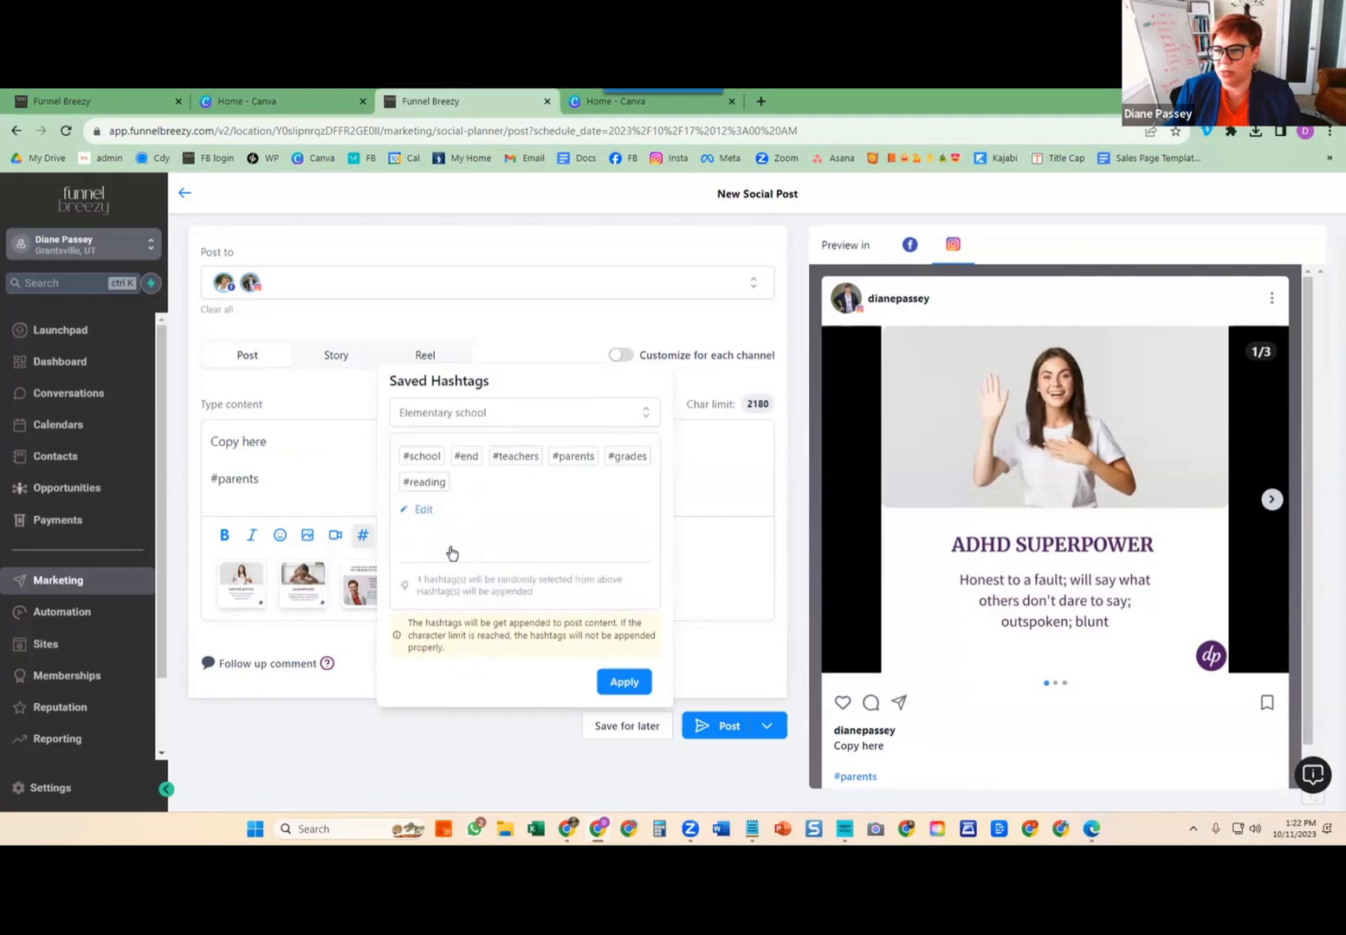
click(422, 510)
double_click(484, 634)
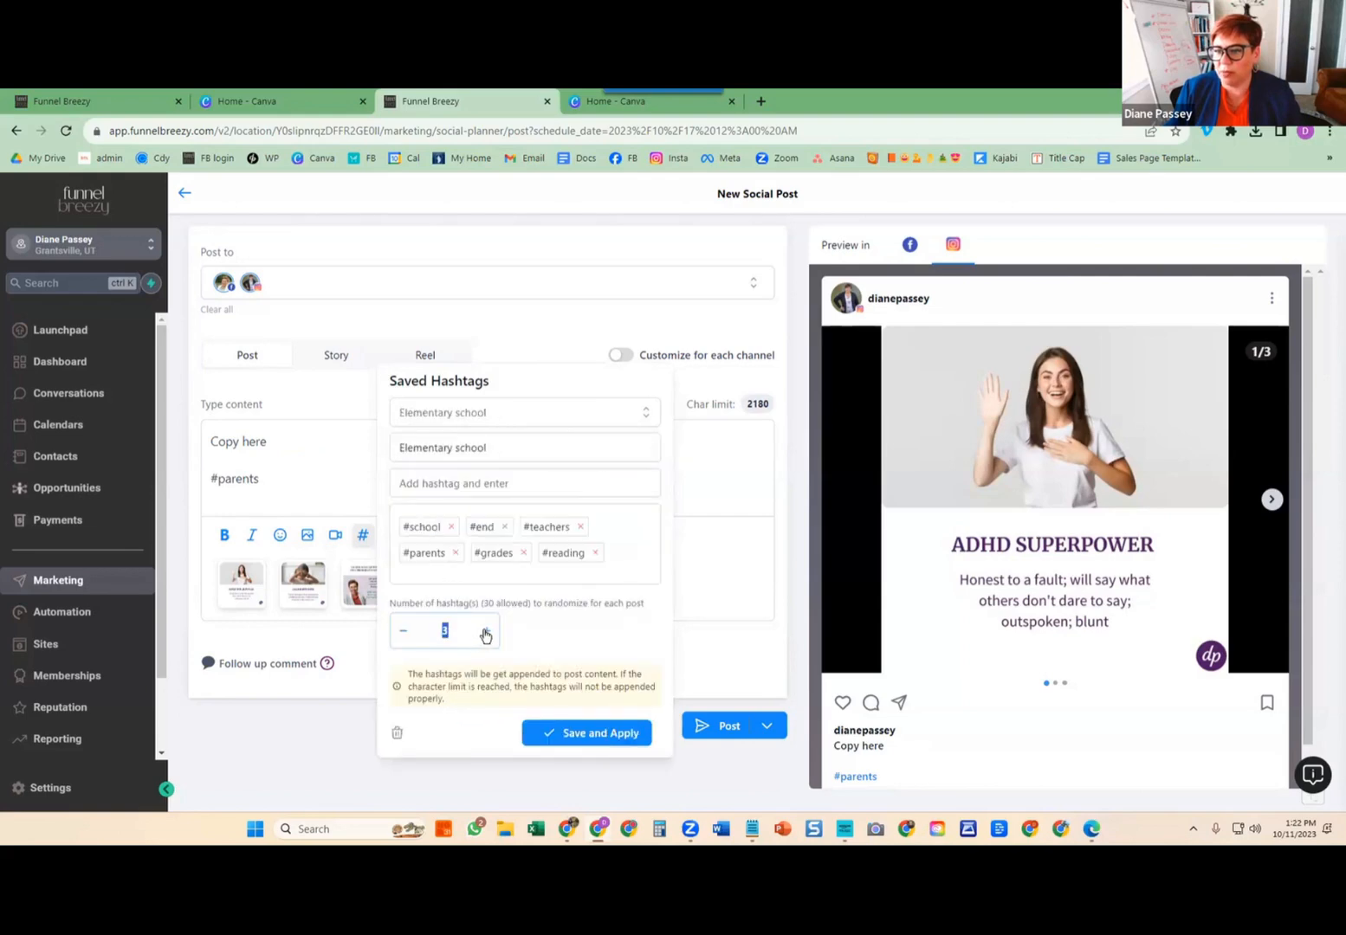
click(561, 733)
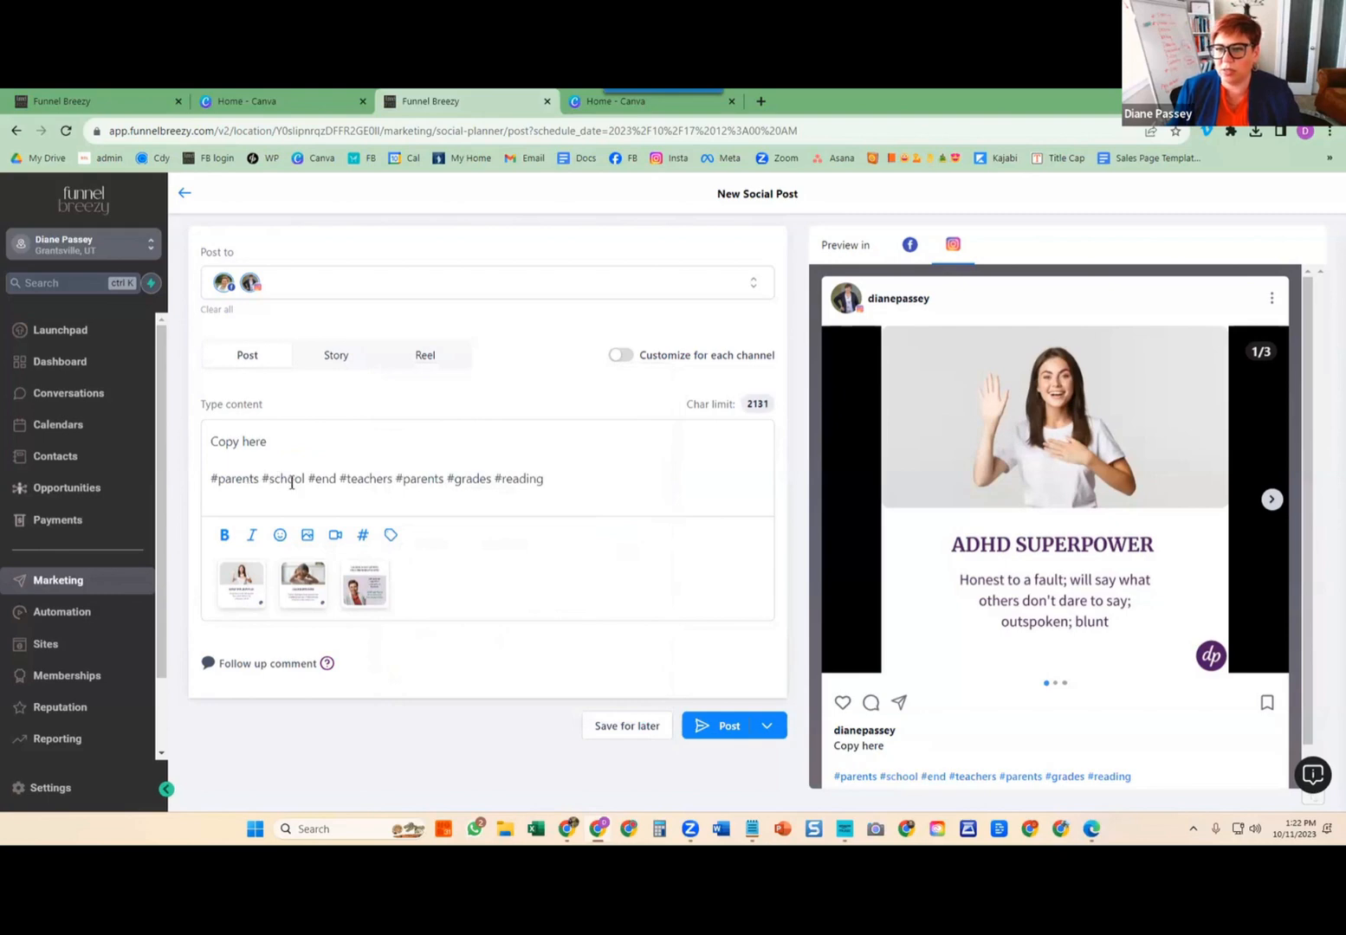
Delete the duplicate #parents at the start of the hashtag line in the post text.
drag(261, 480, 209, 479)
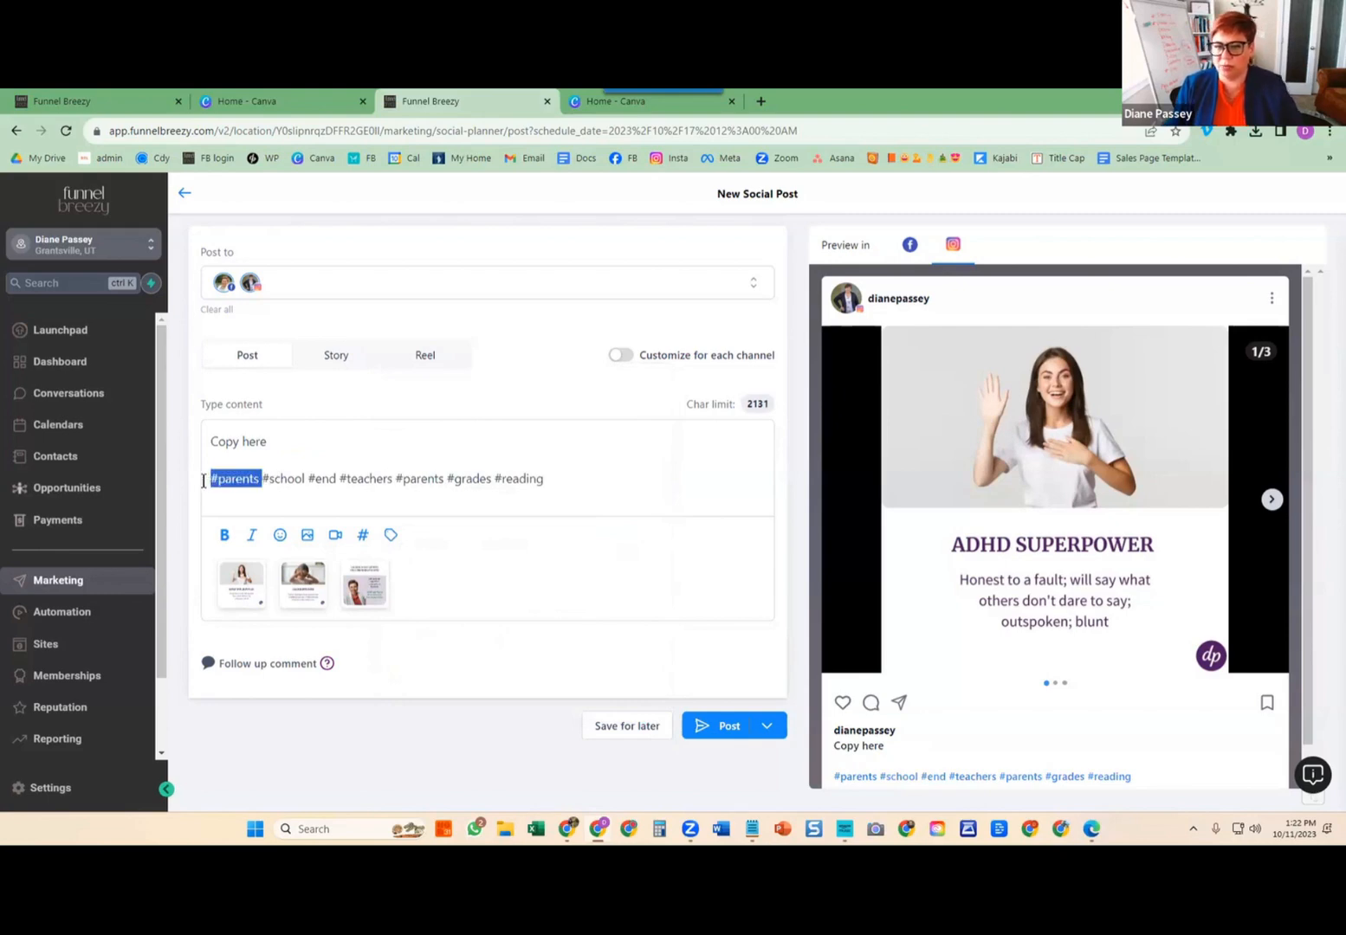
key(BackSpace)
click(587, 465)
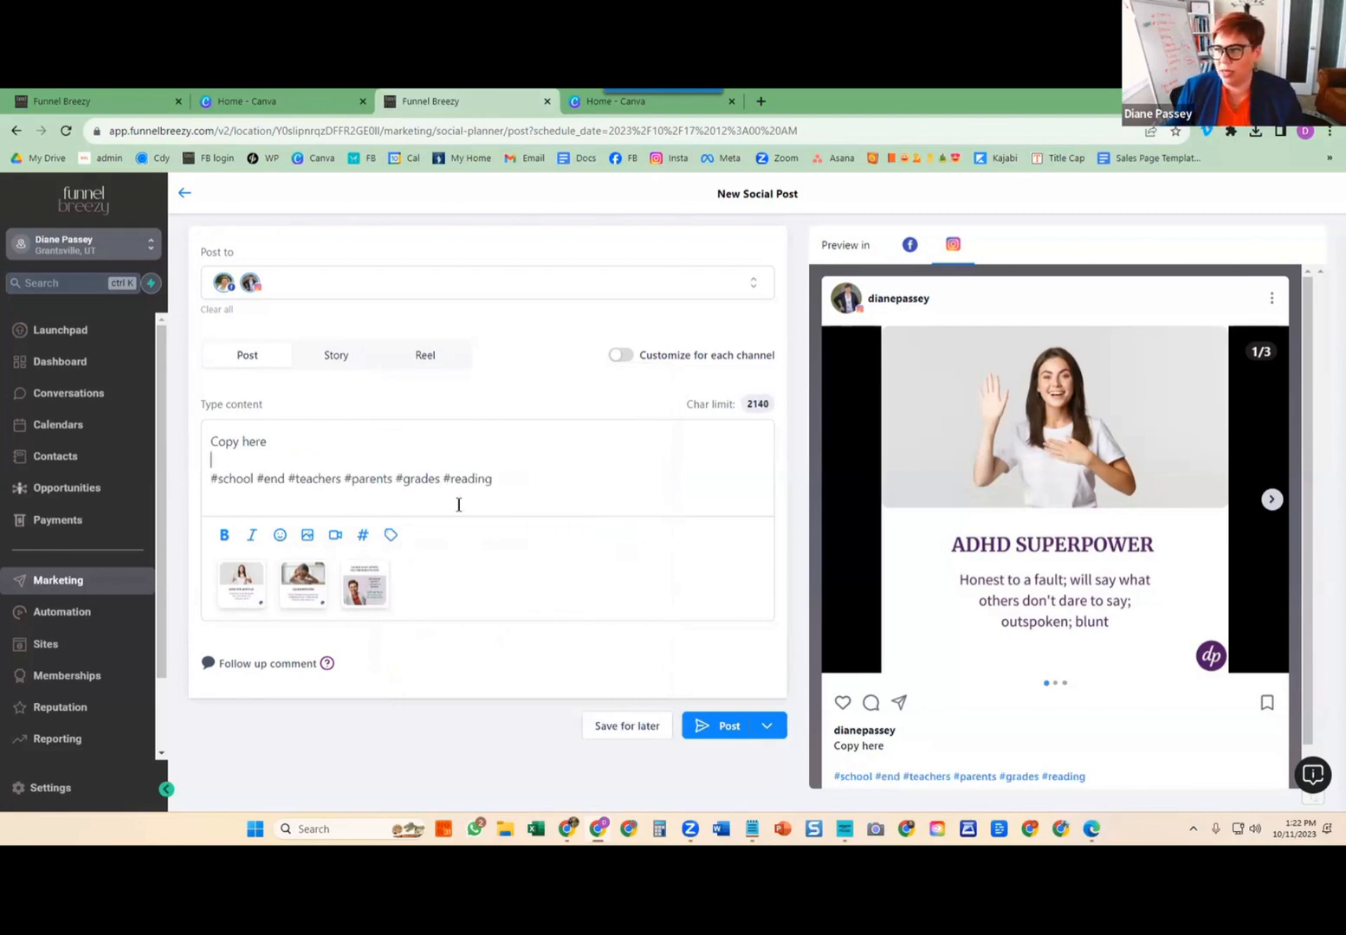
Add the follow-up comment "To get a copy of your ADHD teens superpowers, click on this link =>" to the post.
click(328, 663)
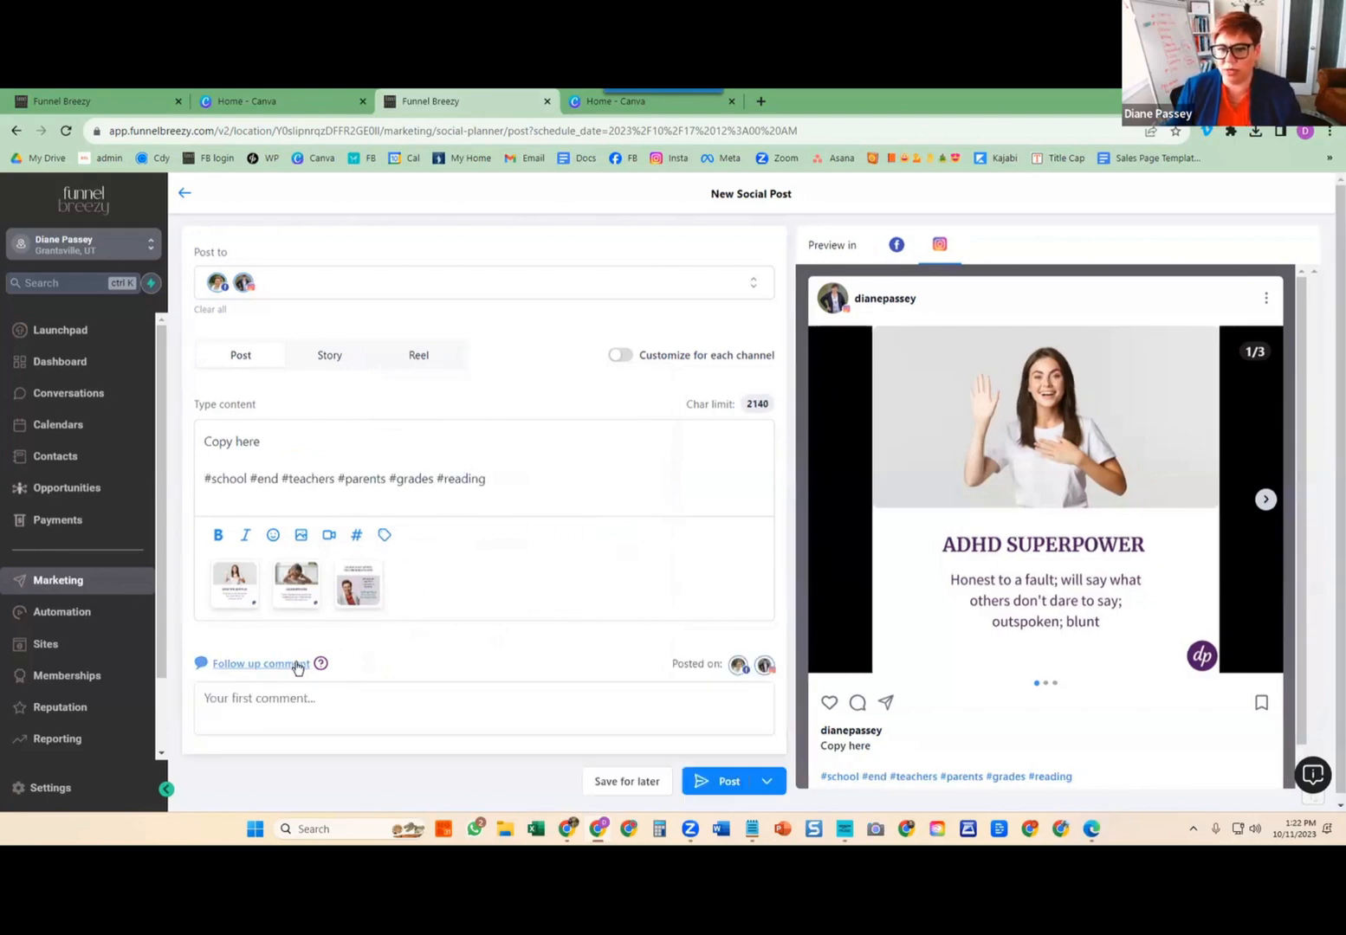
click(266, 701)
text(To get a copy of )
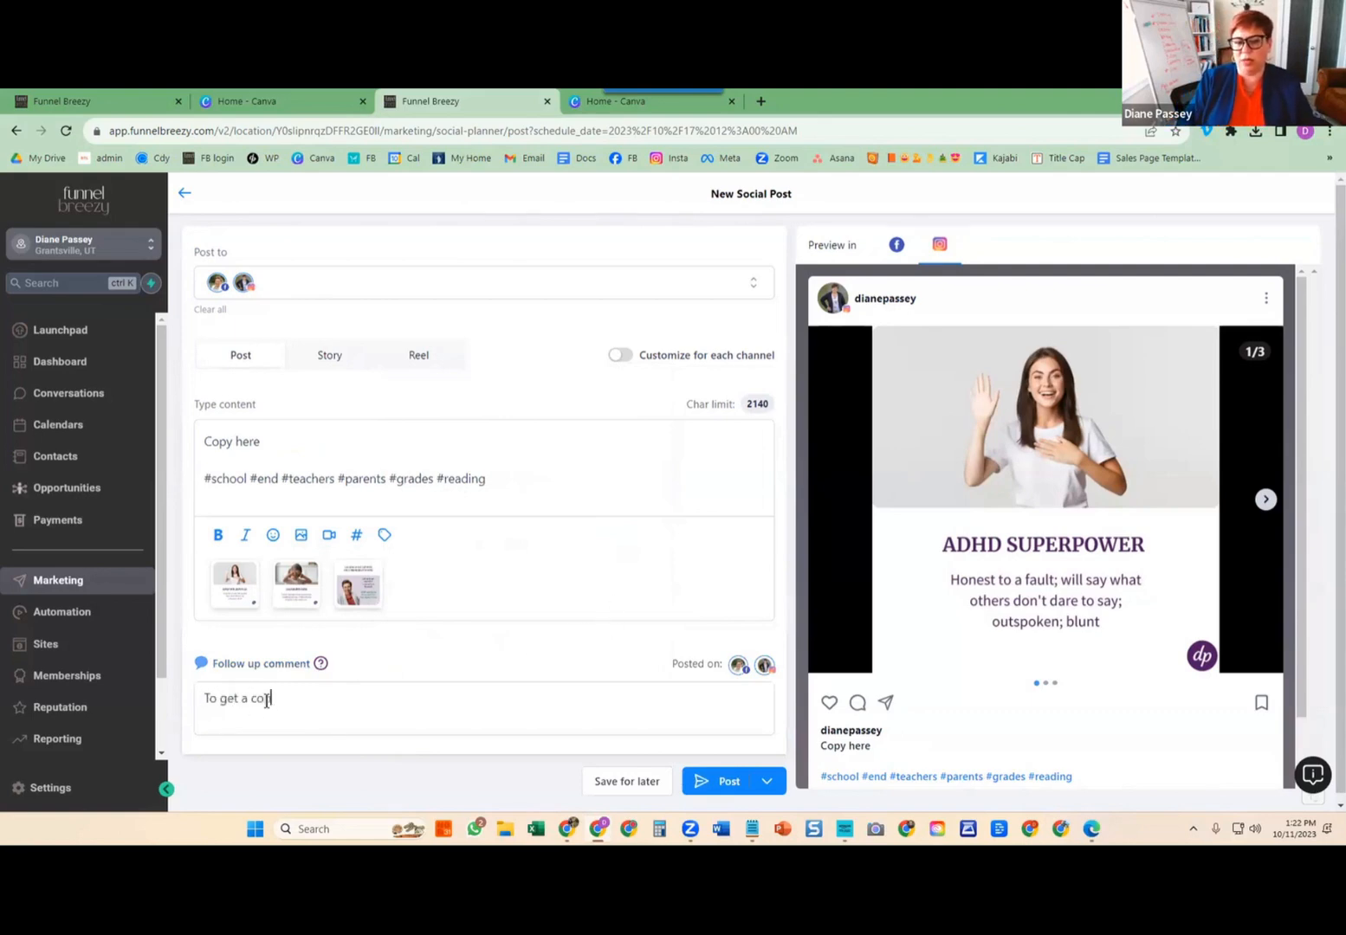
text(your teens s)
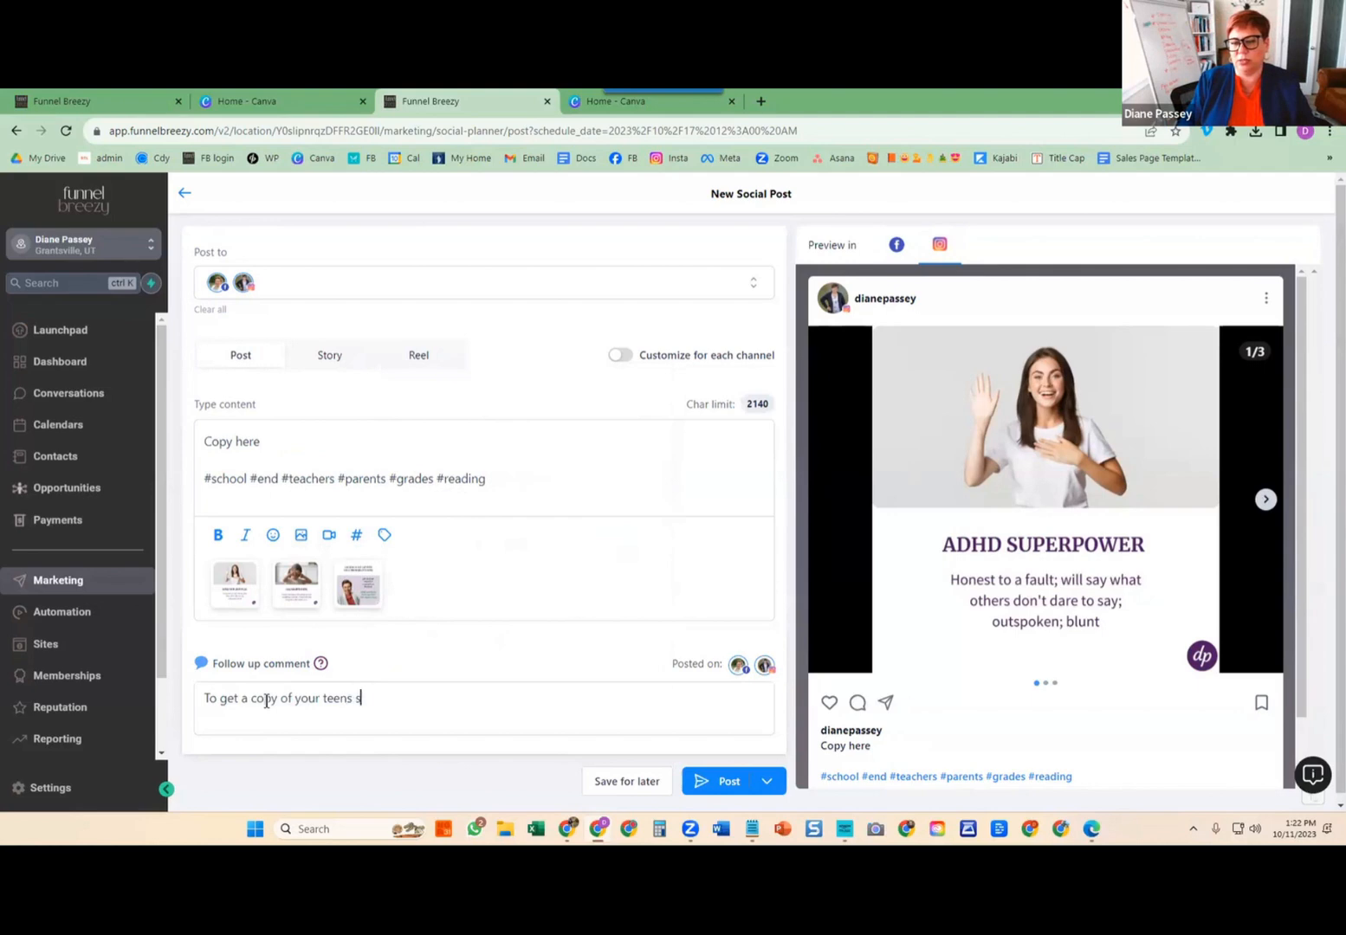
text(uperpowers, c)
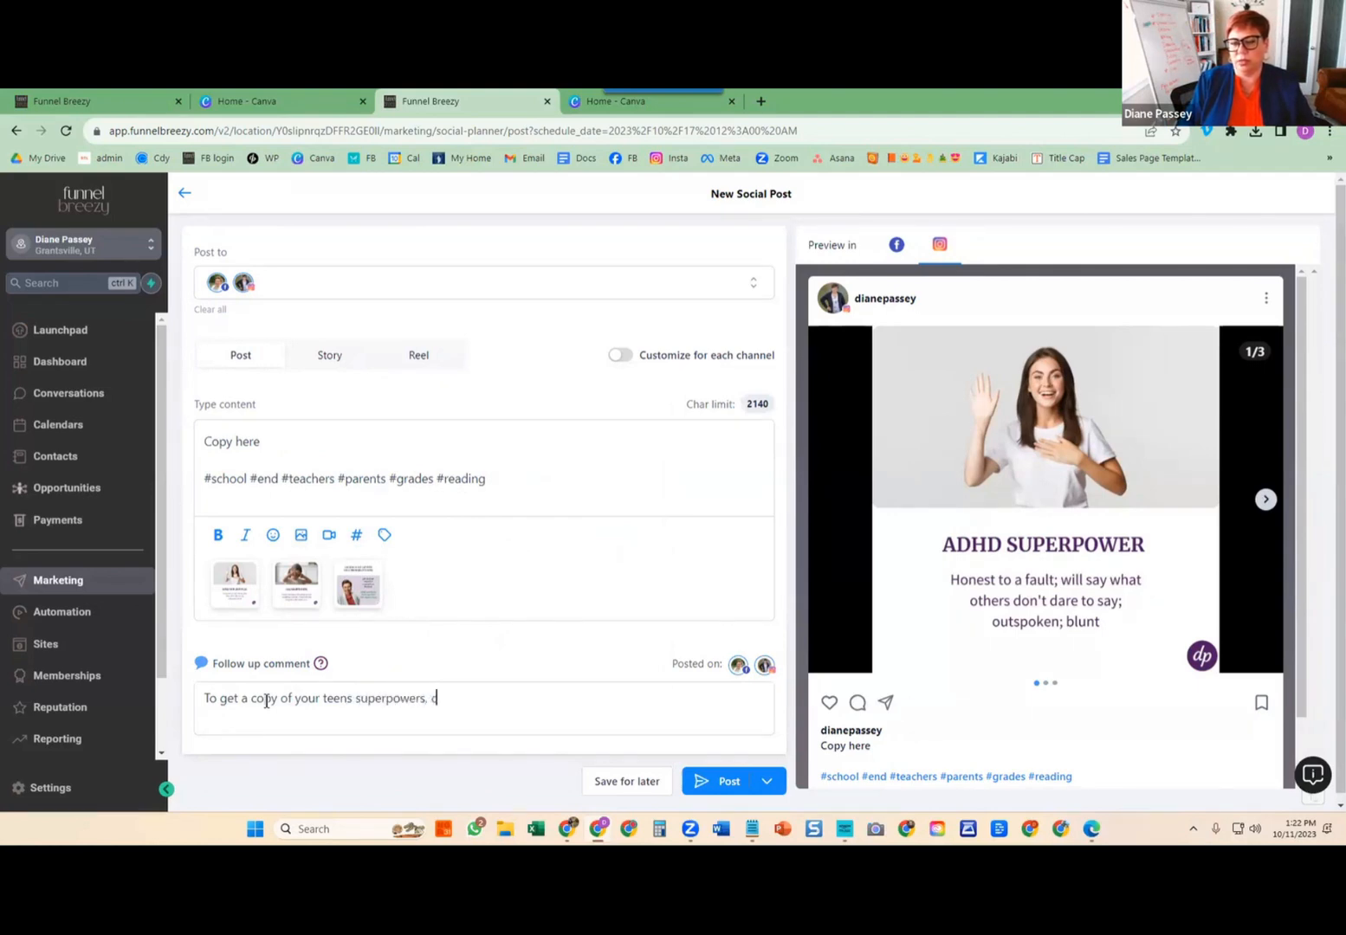
text(lick on this link)
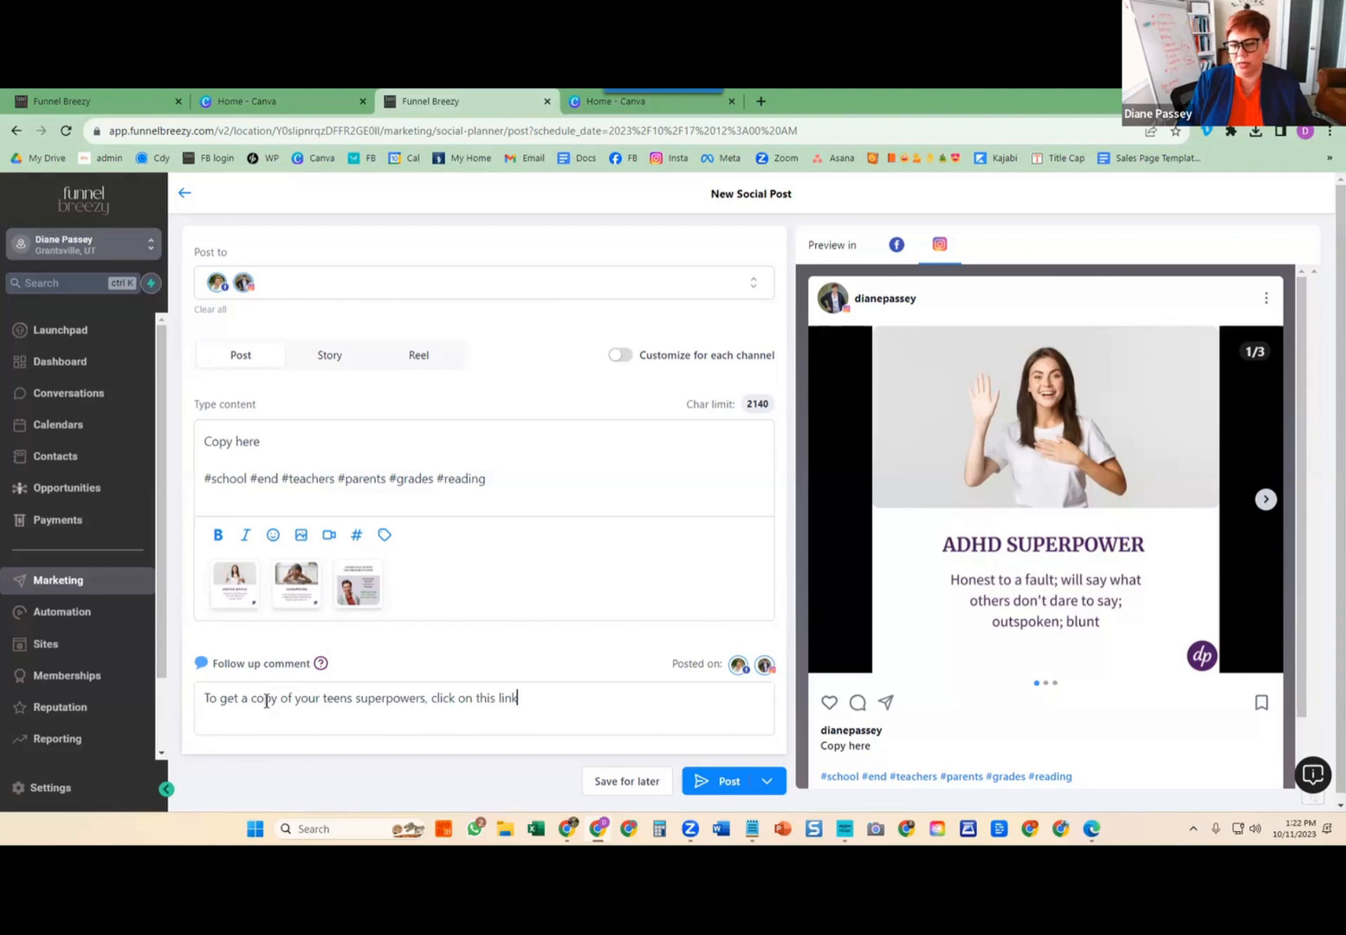
text( =>)
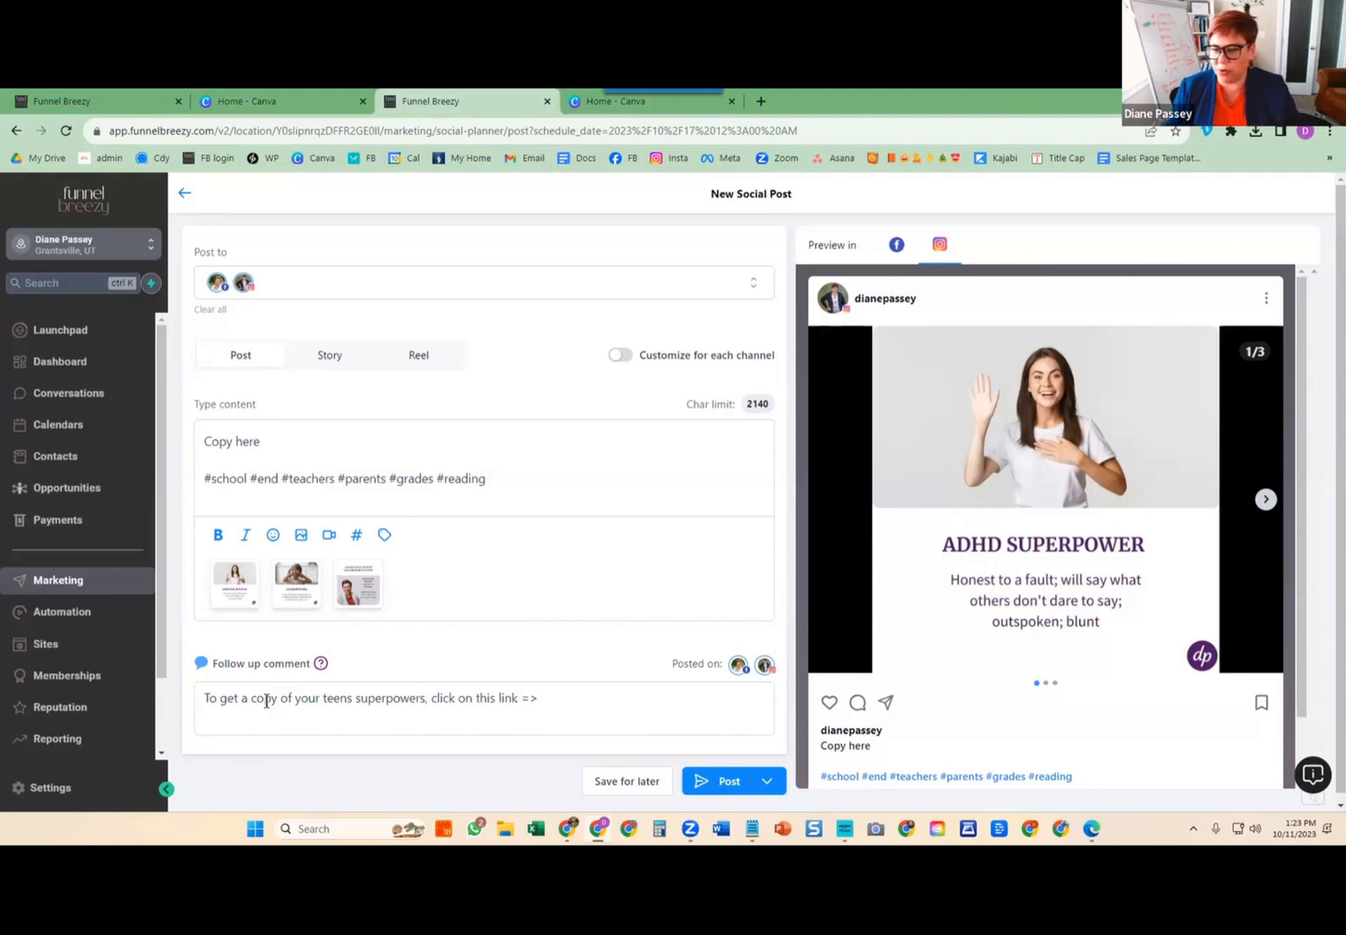
click(321, 698)
text(ADHD)
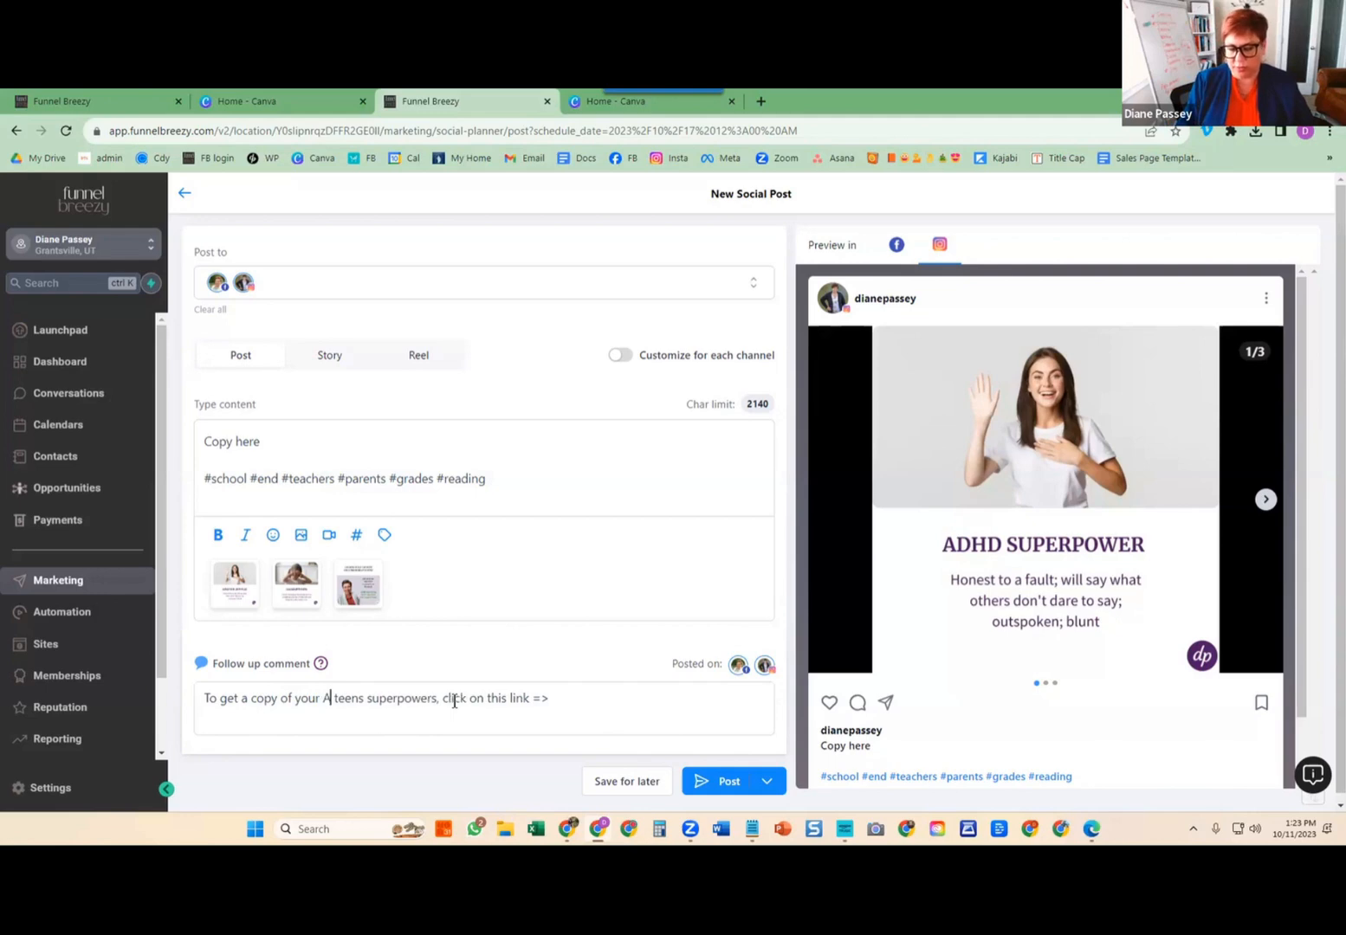
click(715, 698)
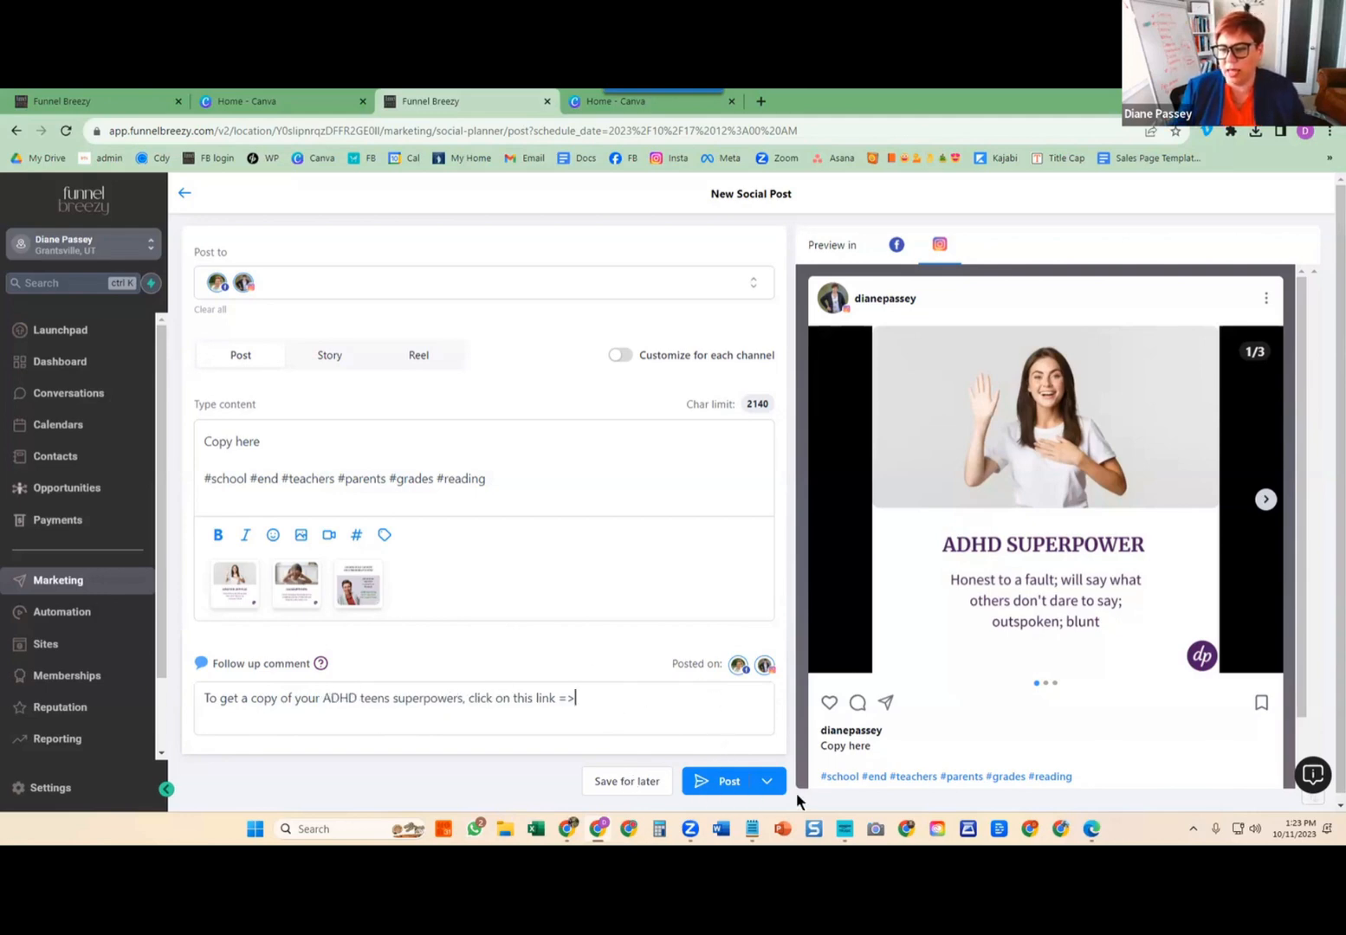
Schedule the post for October 19, 2023 at 06:00 PM.
click(767, 782)
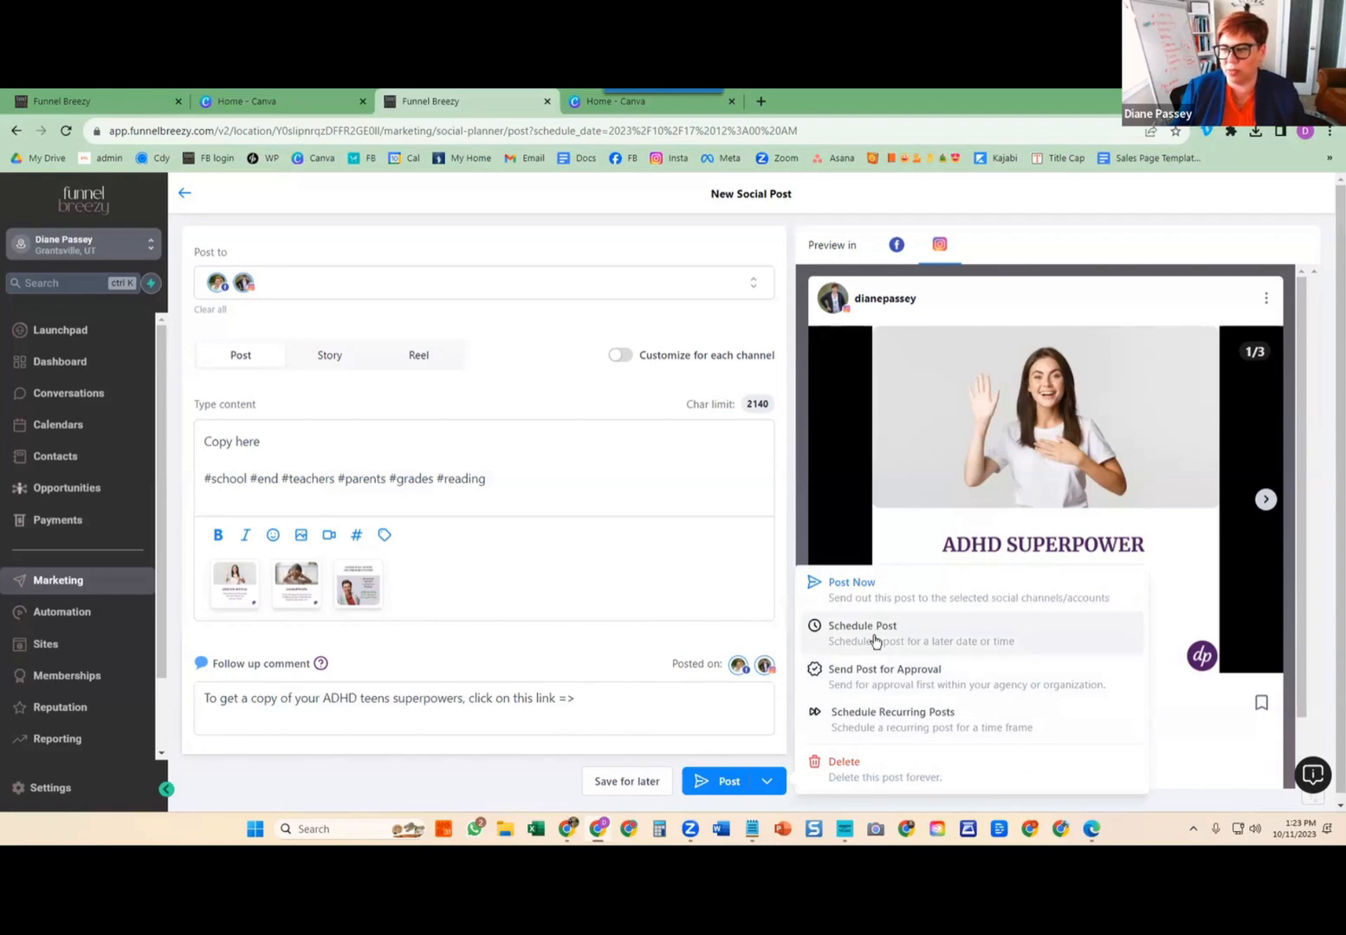
click(824, 637)
click(610, 609)
click(604, 696)
click(768, 618)
click(756, 642)
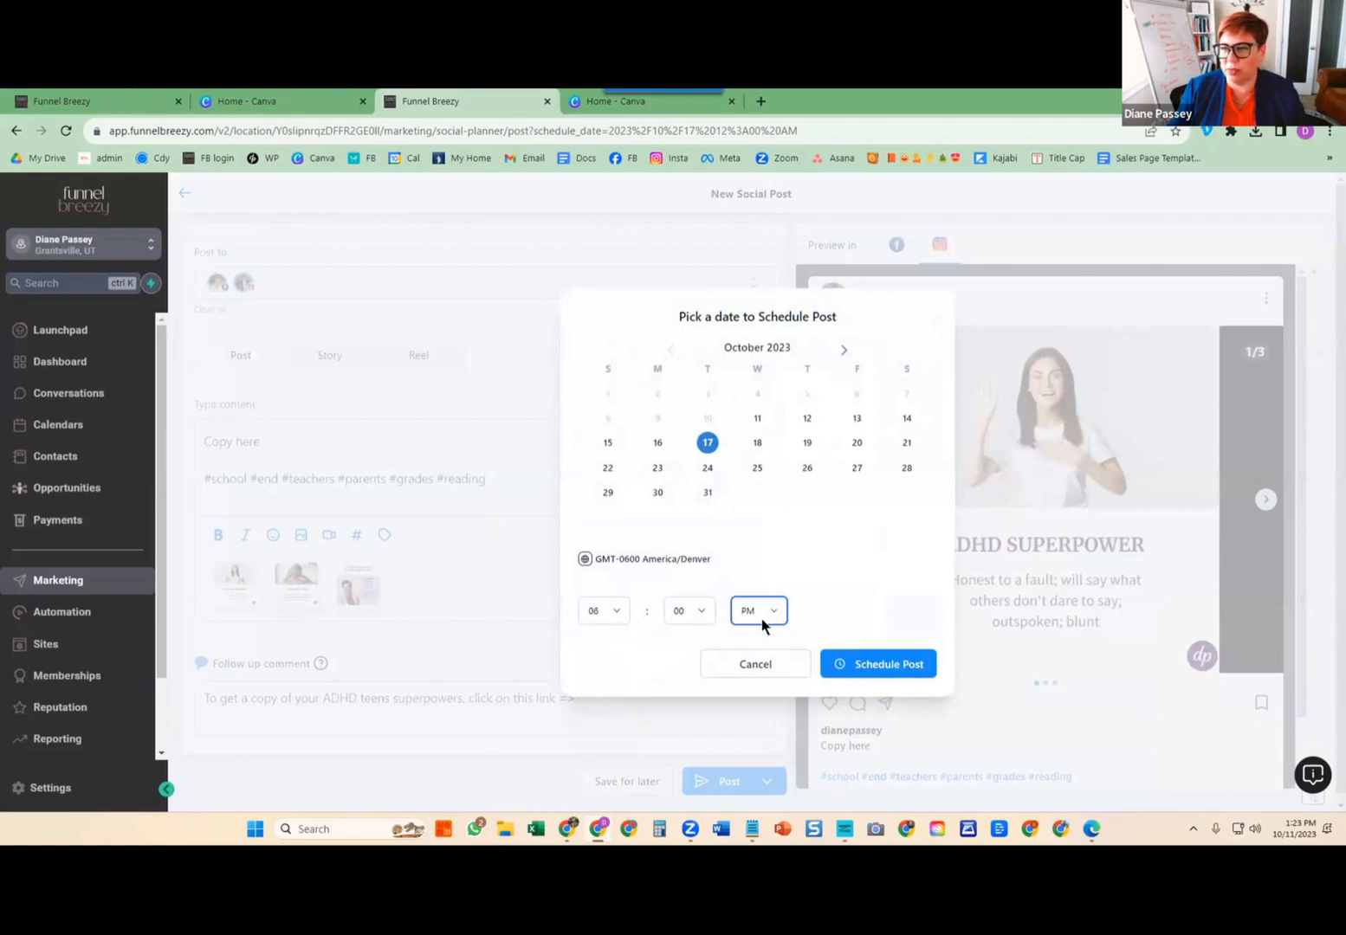
click(806, 442)
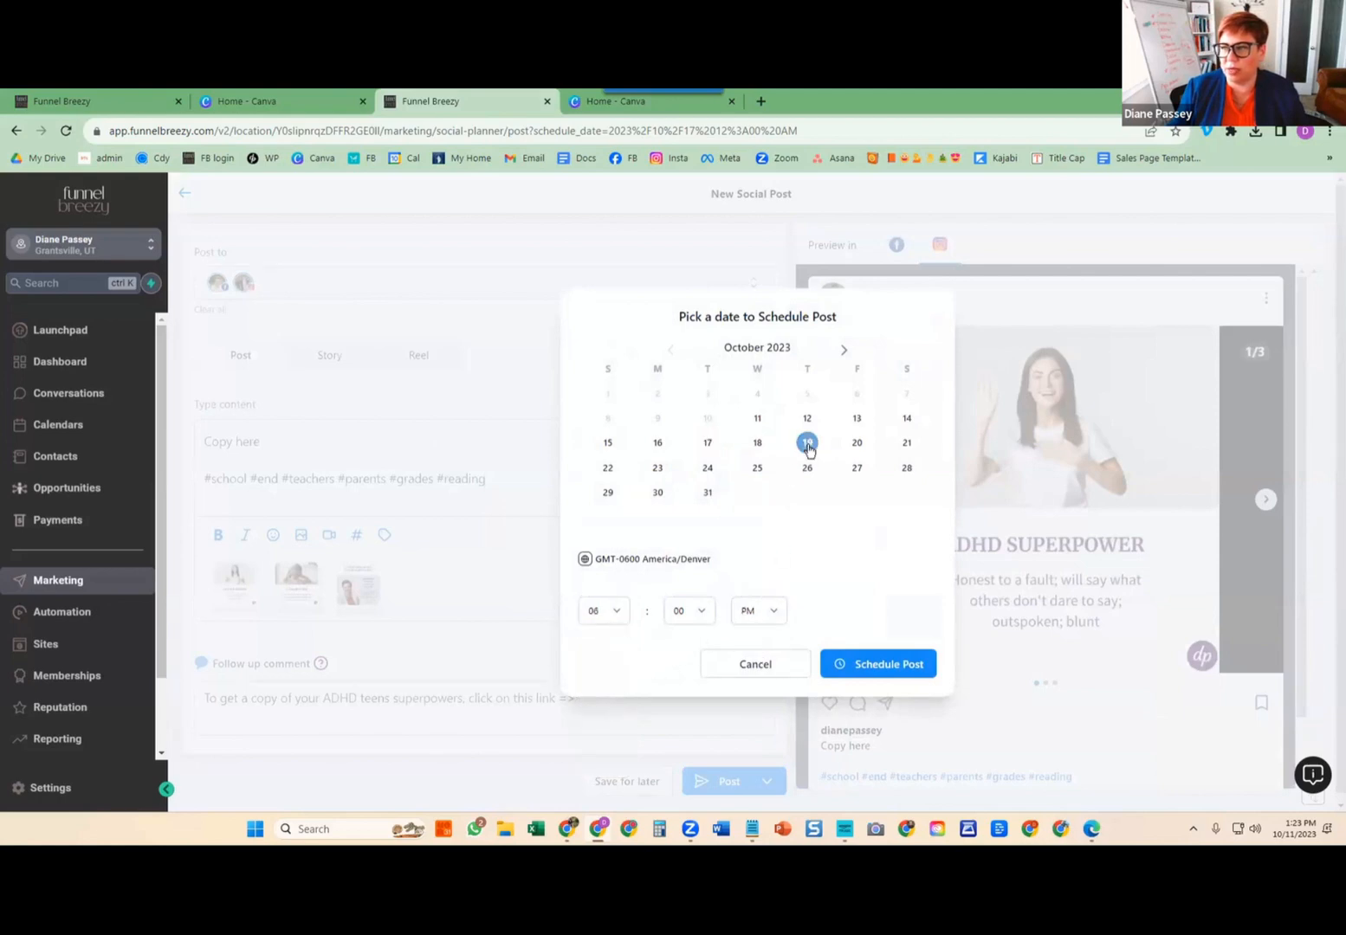
click(849, 665)
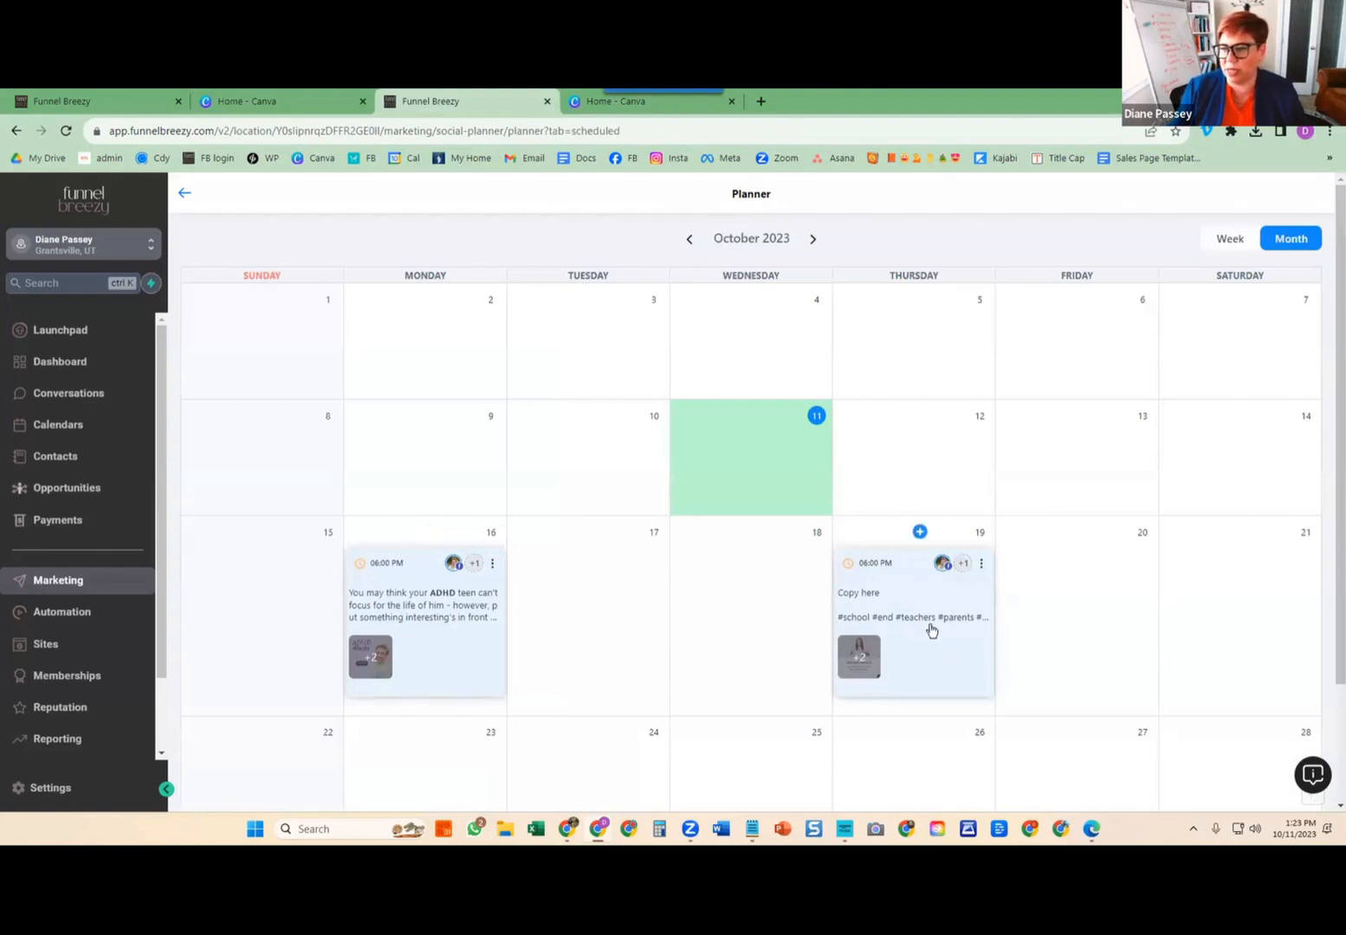
Start another social post for October 17 from the planner calendar and select only the personal Instagram account to post to.
scroll(906, 784, down, 2)
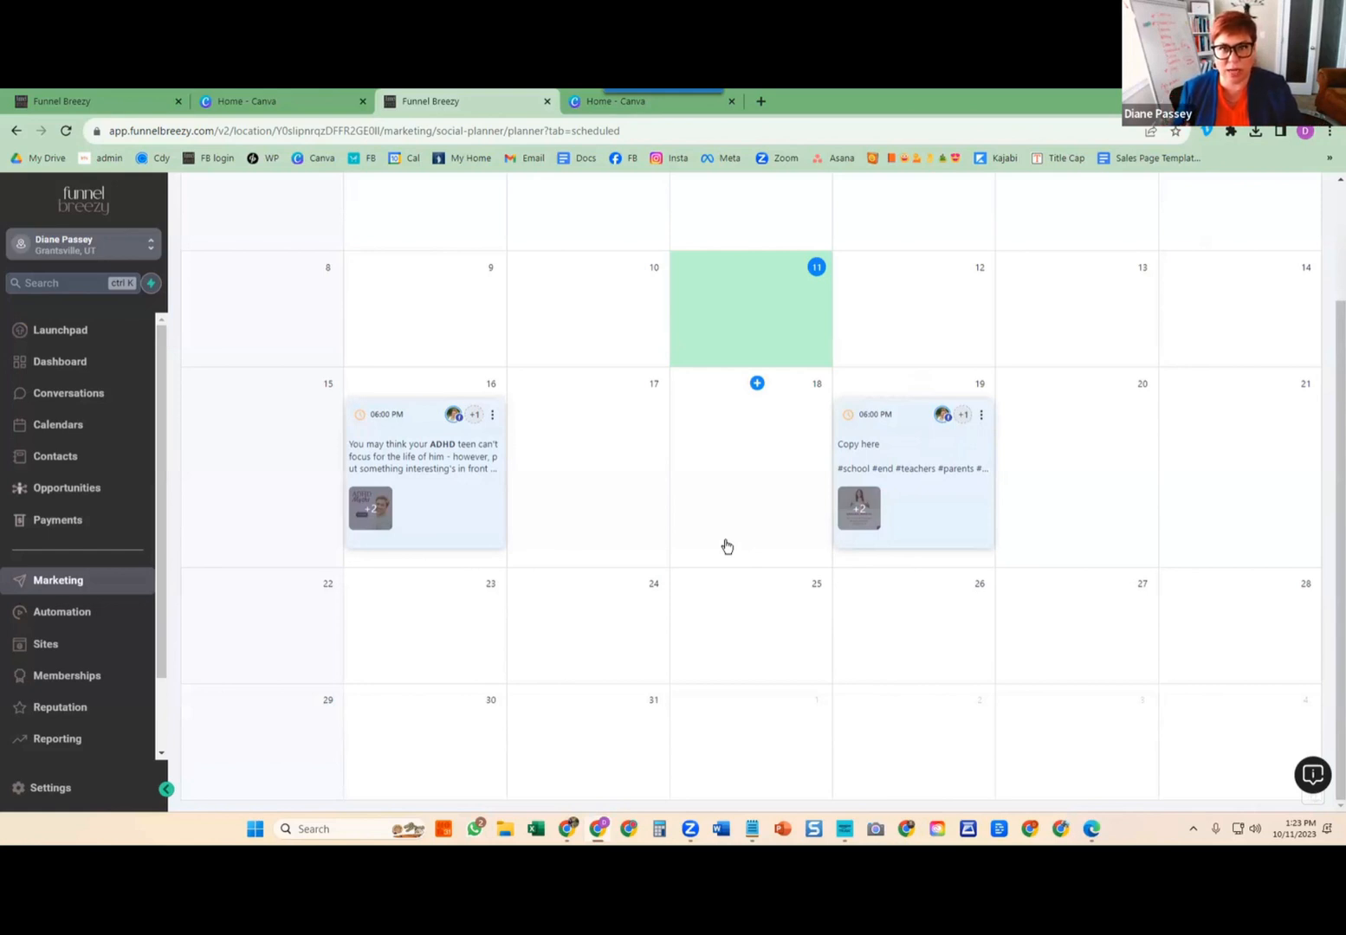
scroll(390, 364, up, 3)
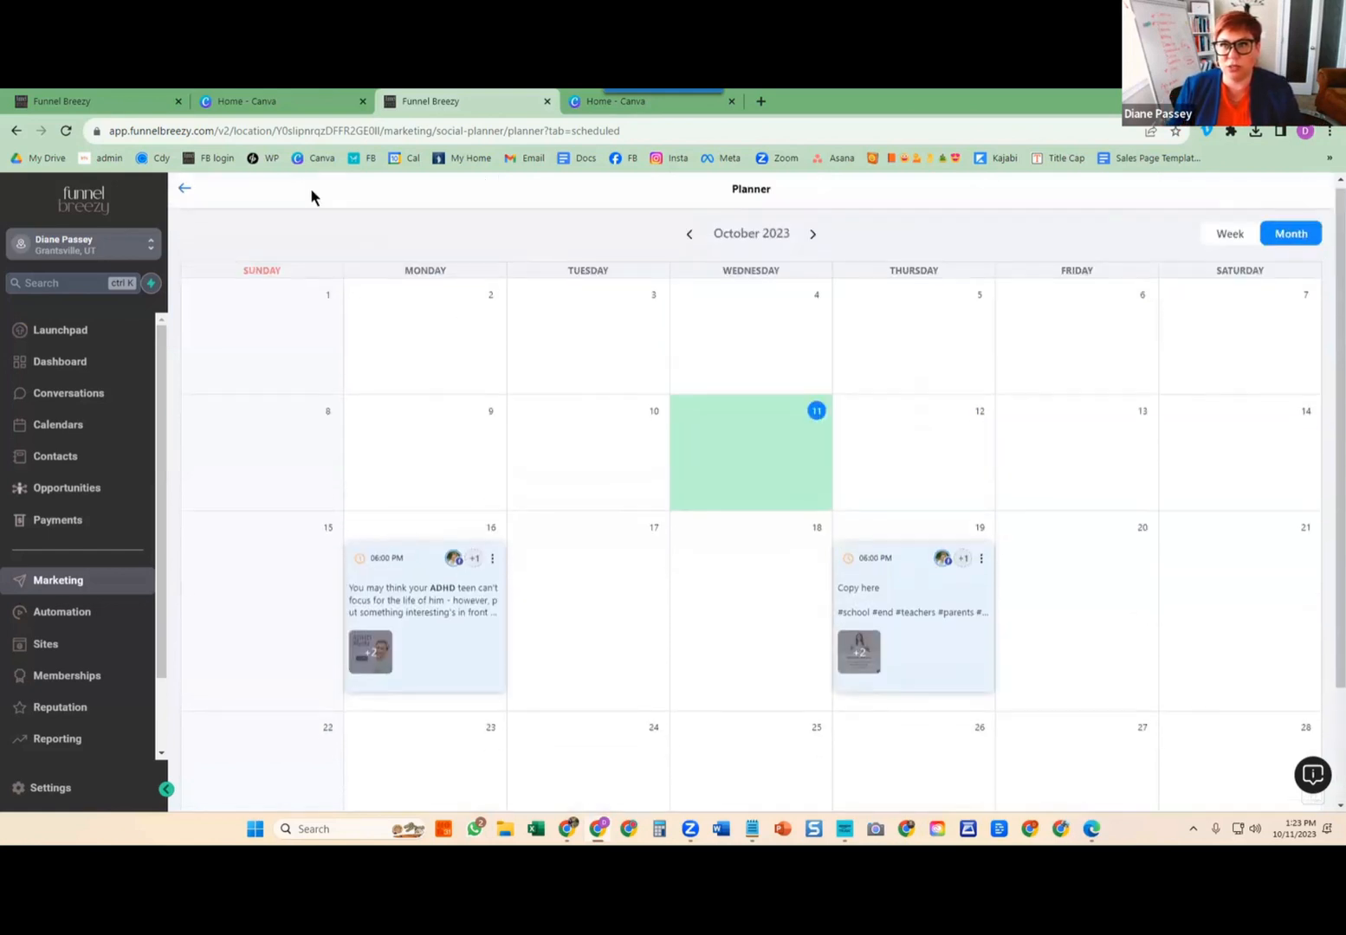
click(184, 197)
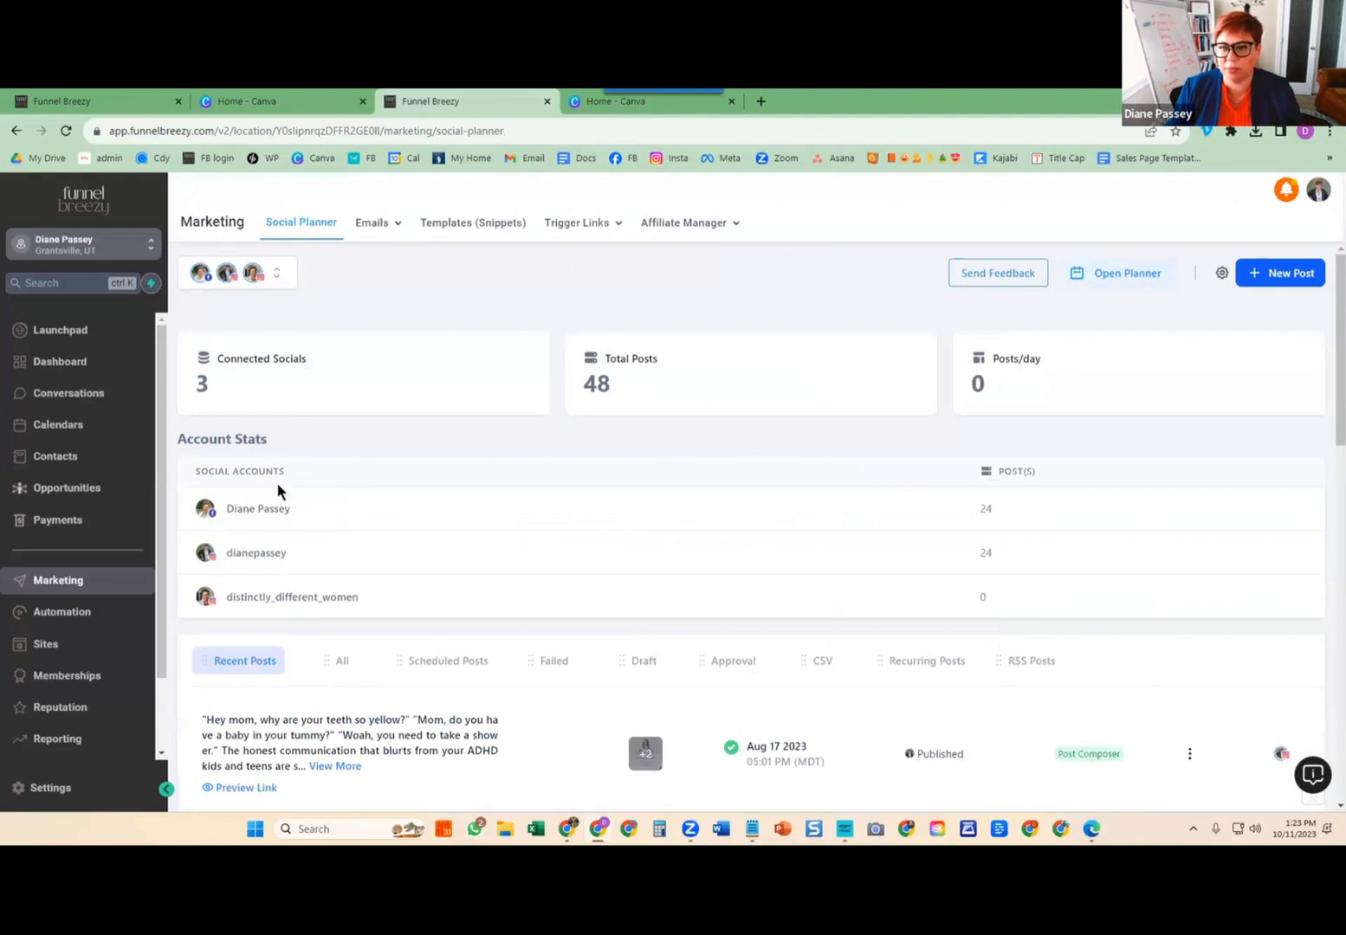
click(1135, 283)
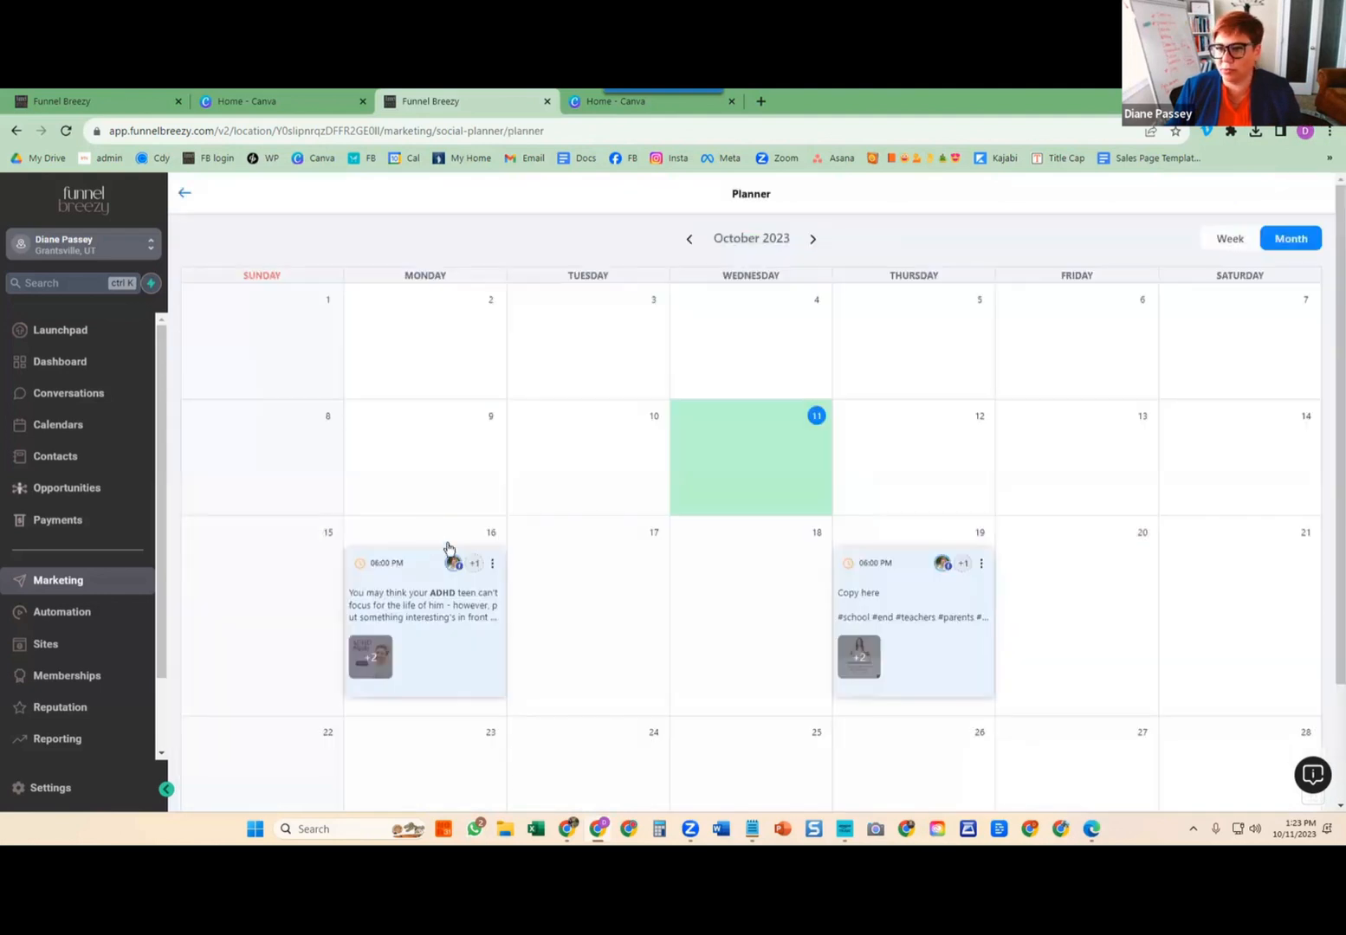
click(592, 531)
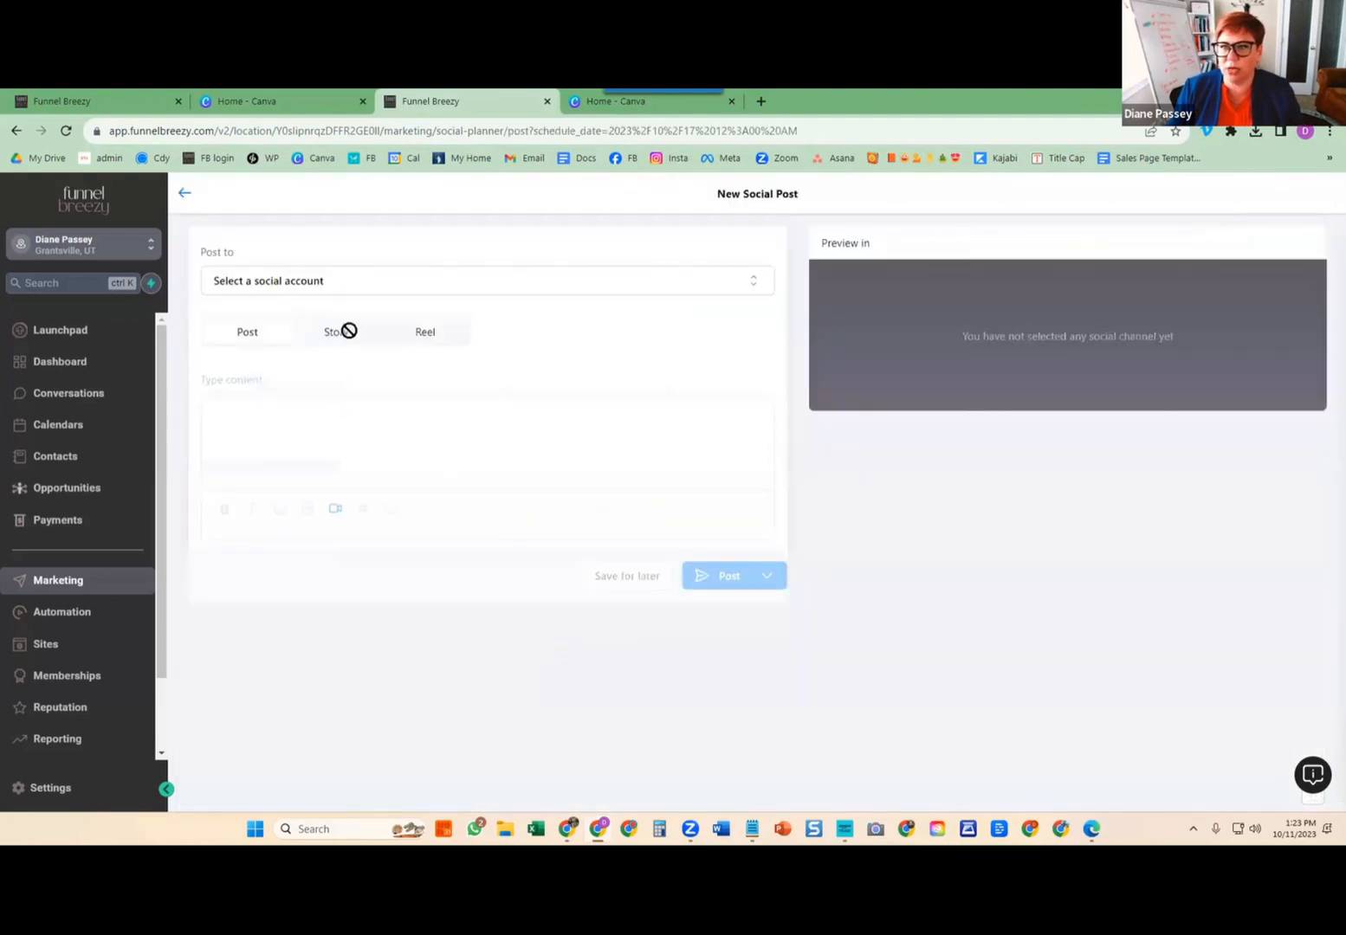
click(316, 284)
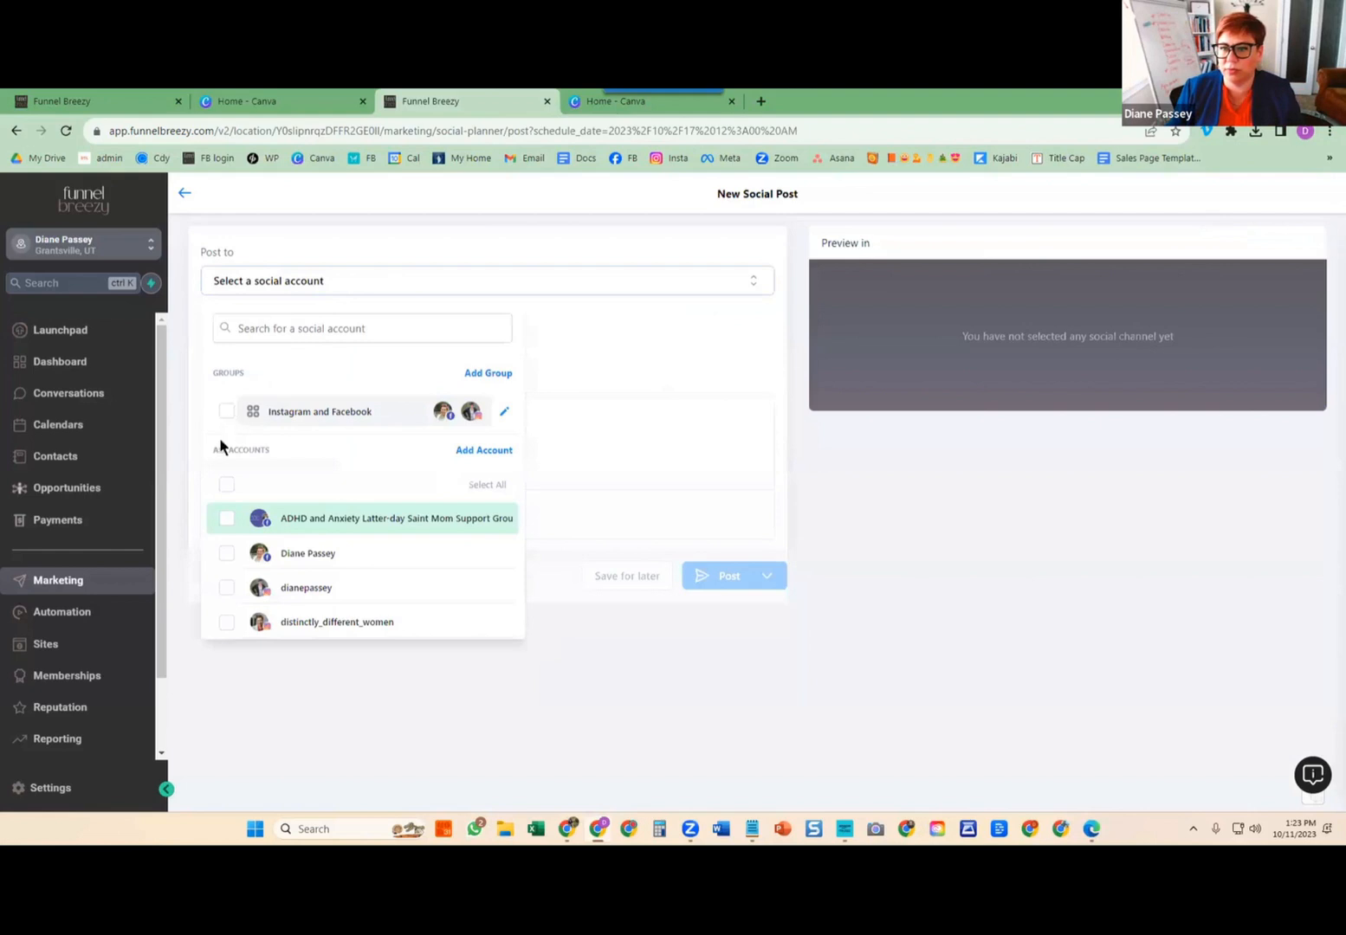
click(226, 588)
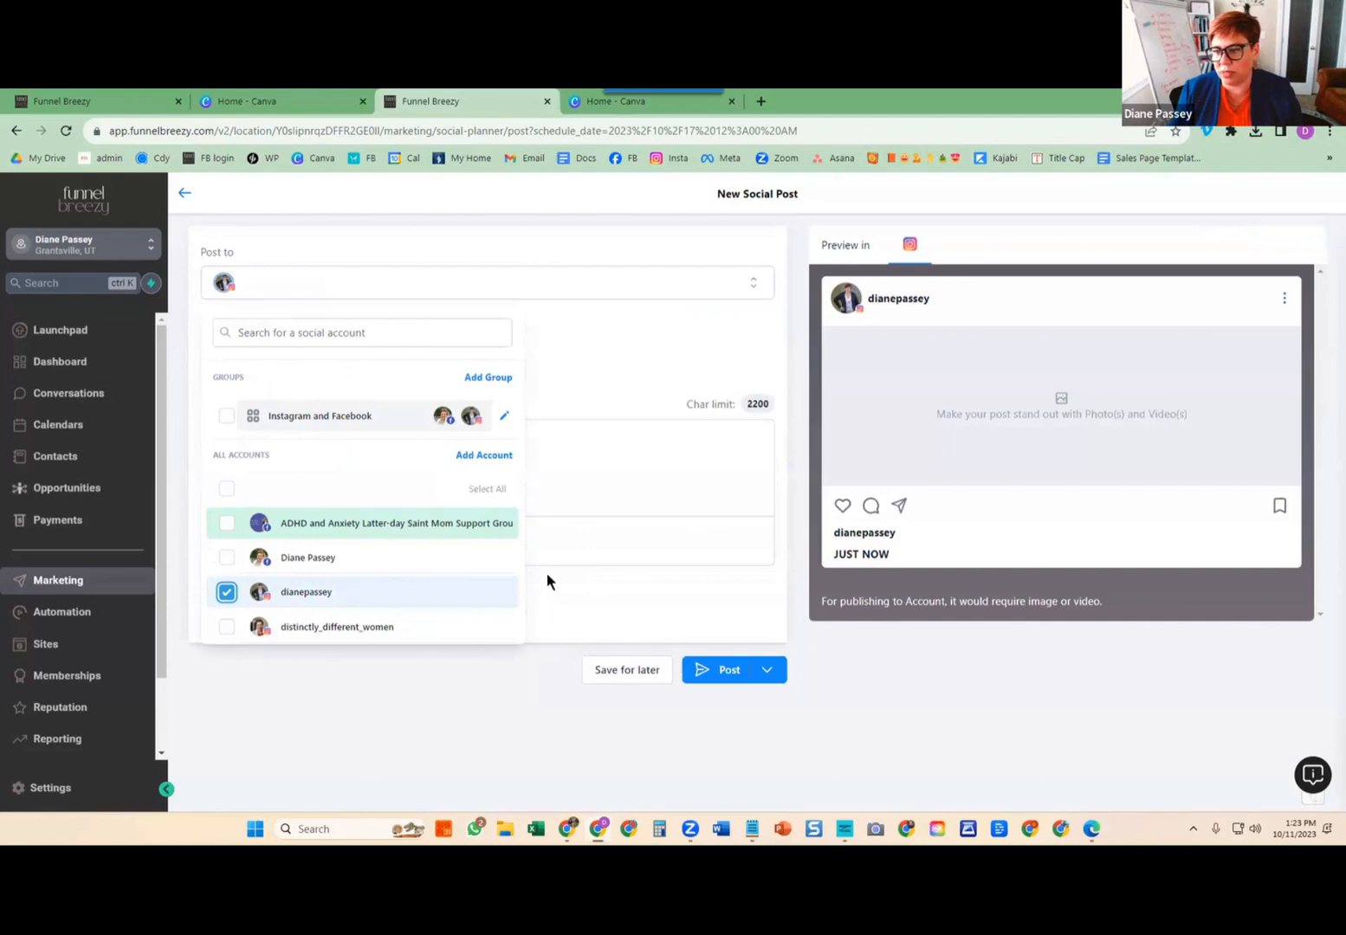
click(561, 374)
Examine the Story format and its caption notice, and set the new post's type to Reel.
click(338, 355)
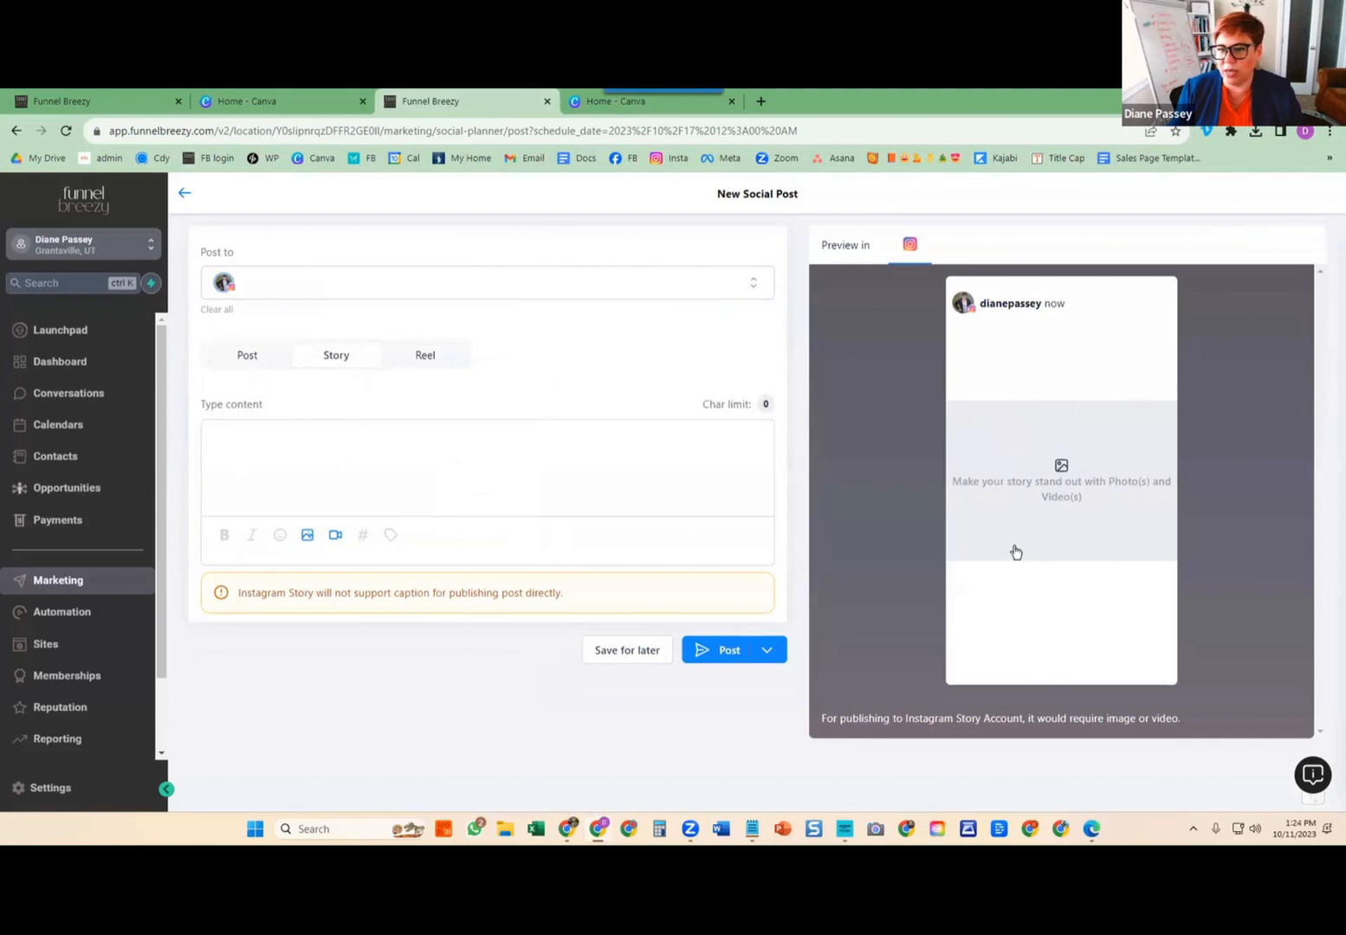
drag(402, 592, 510, 592)
click(540, 598)
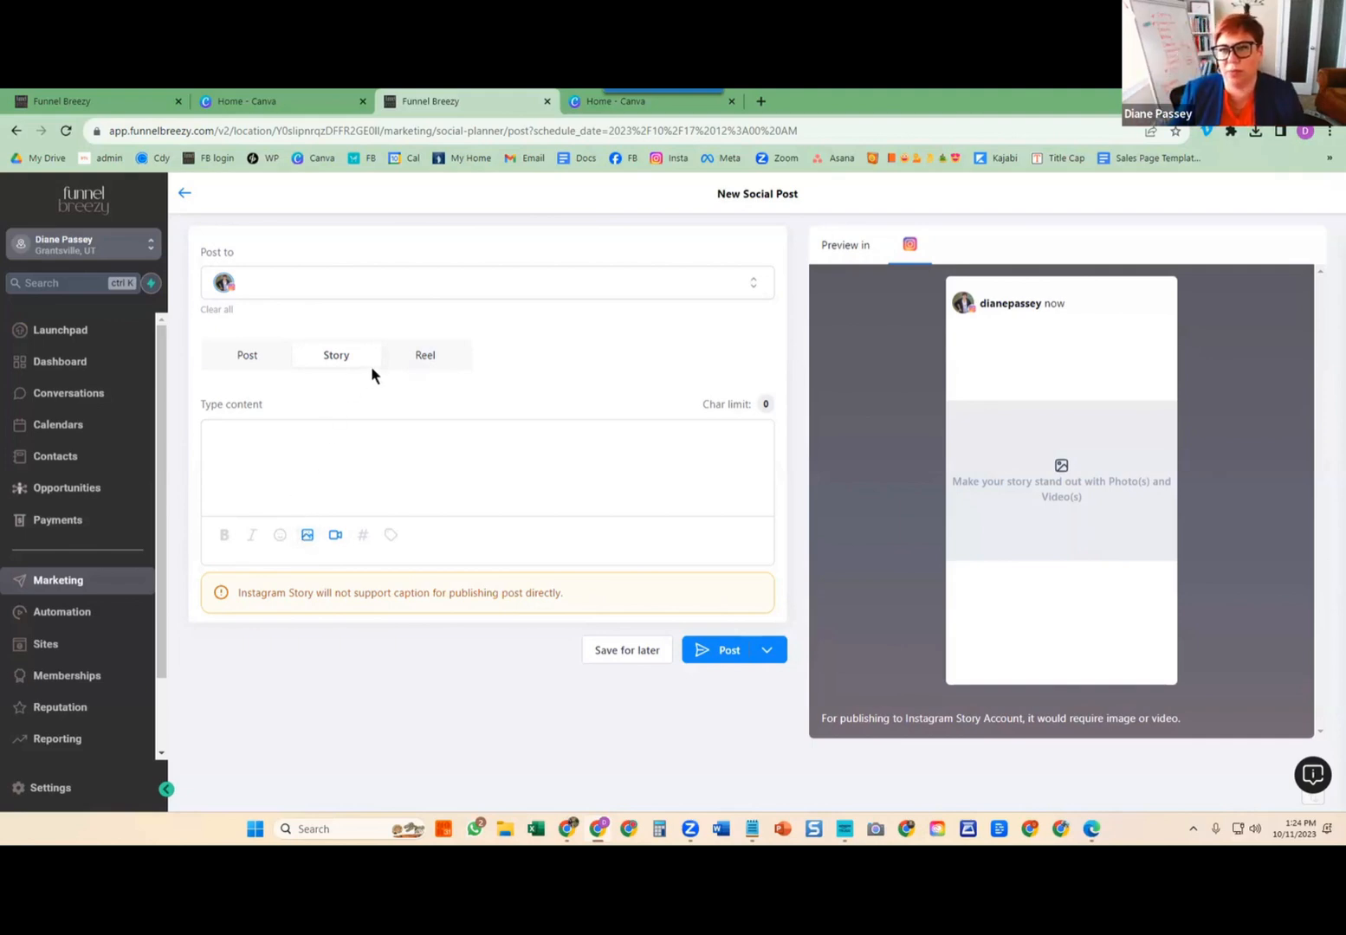
click(423, 356)
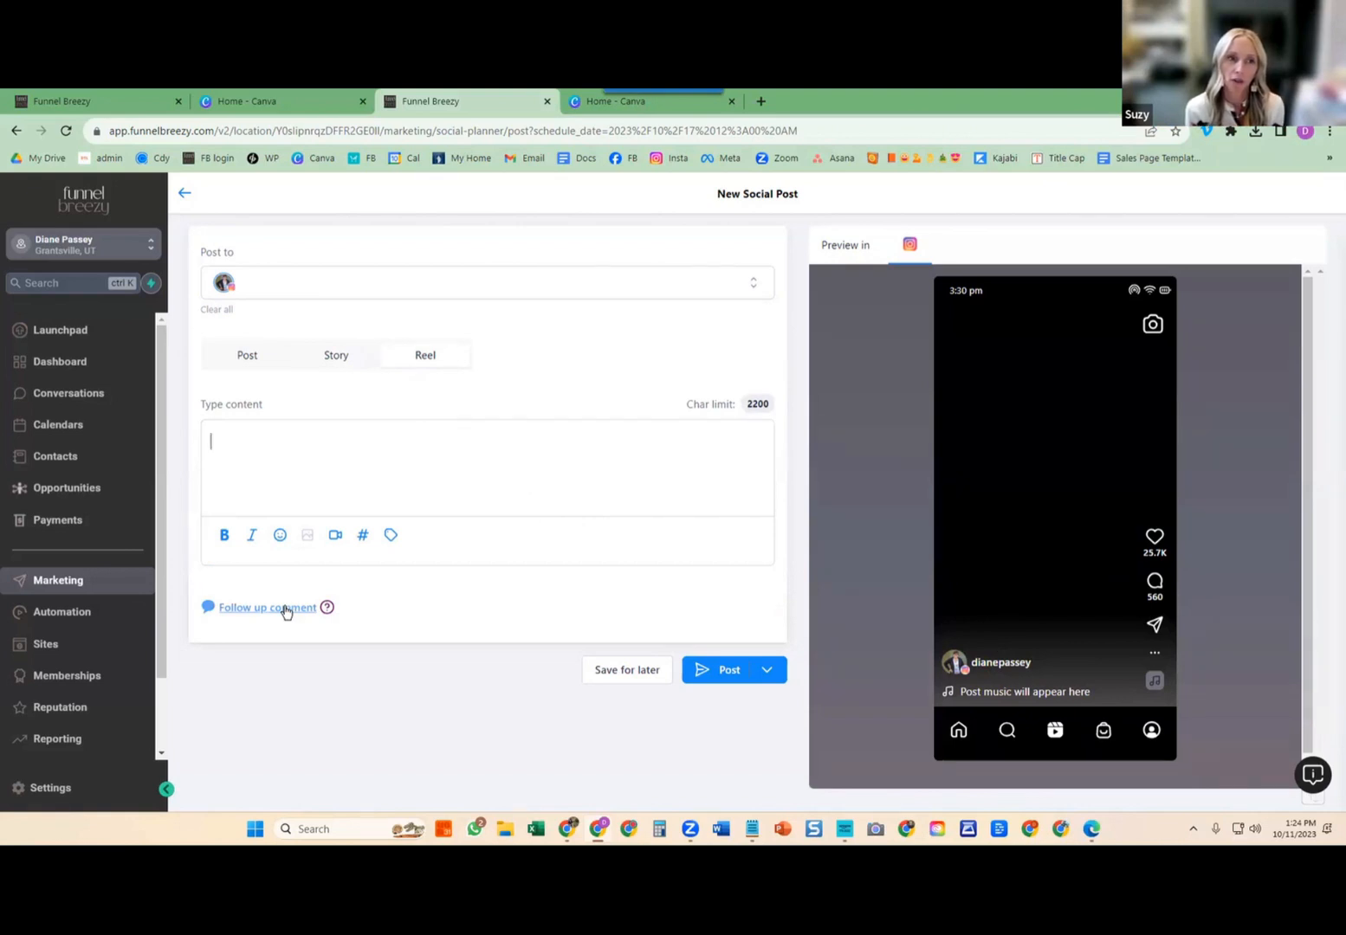
click(242, 455)
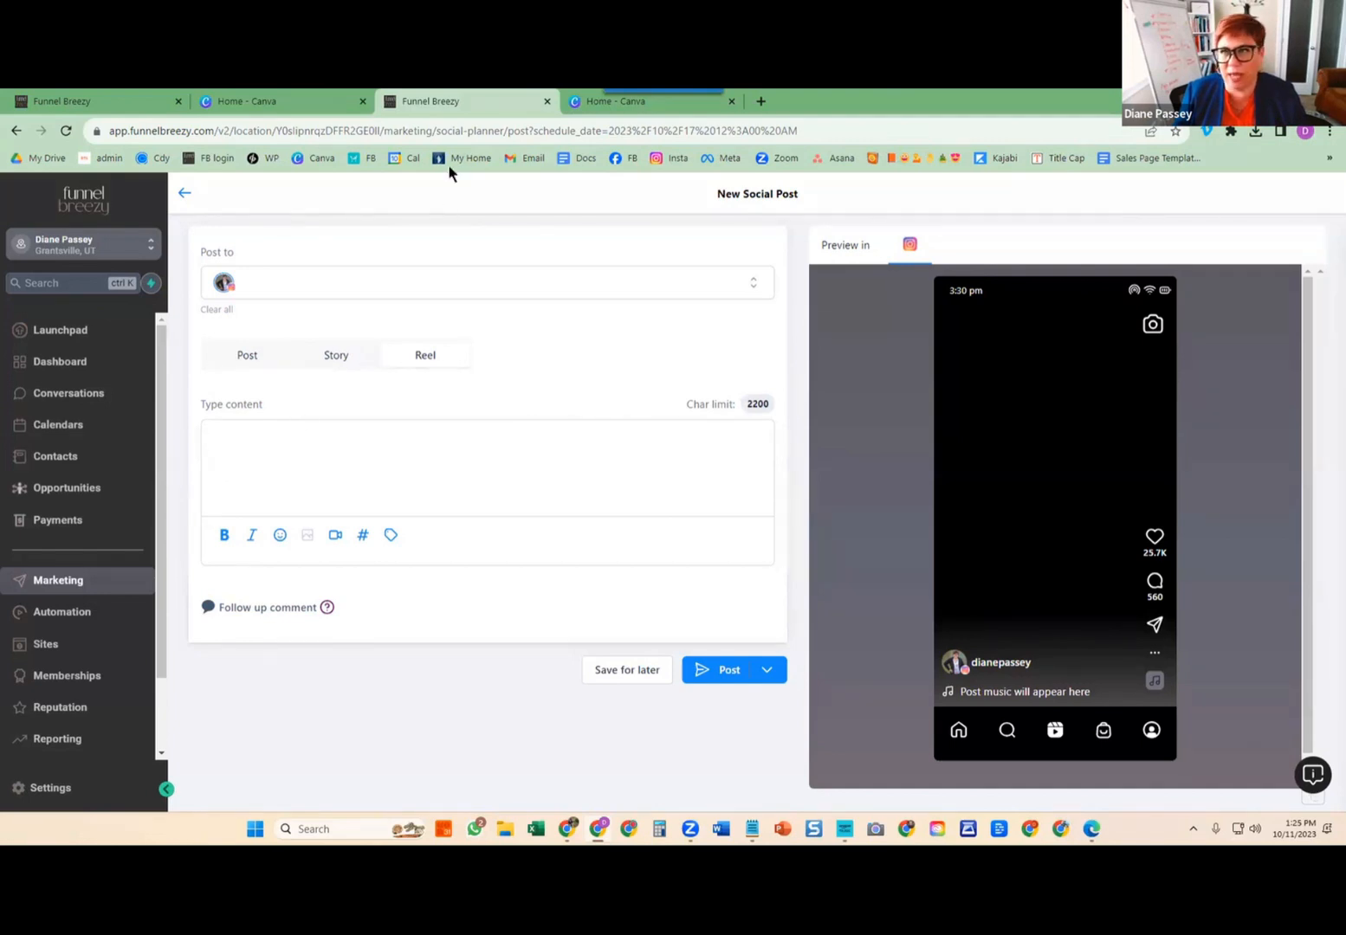
Switch to Canva and open the "Myths (Mobile Video)" design from the recent designs.
click(286, 100)
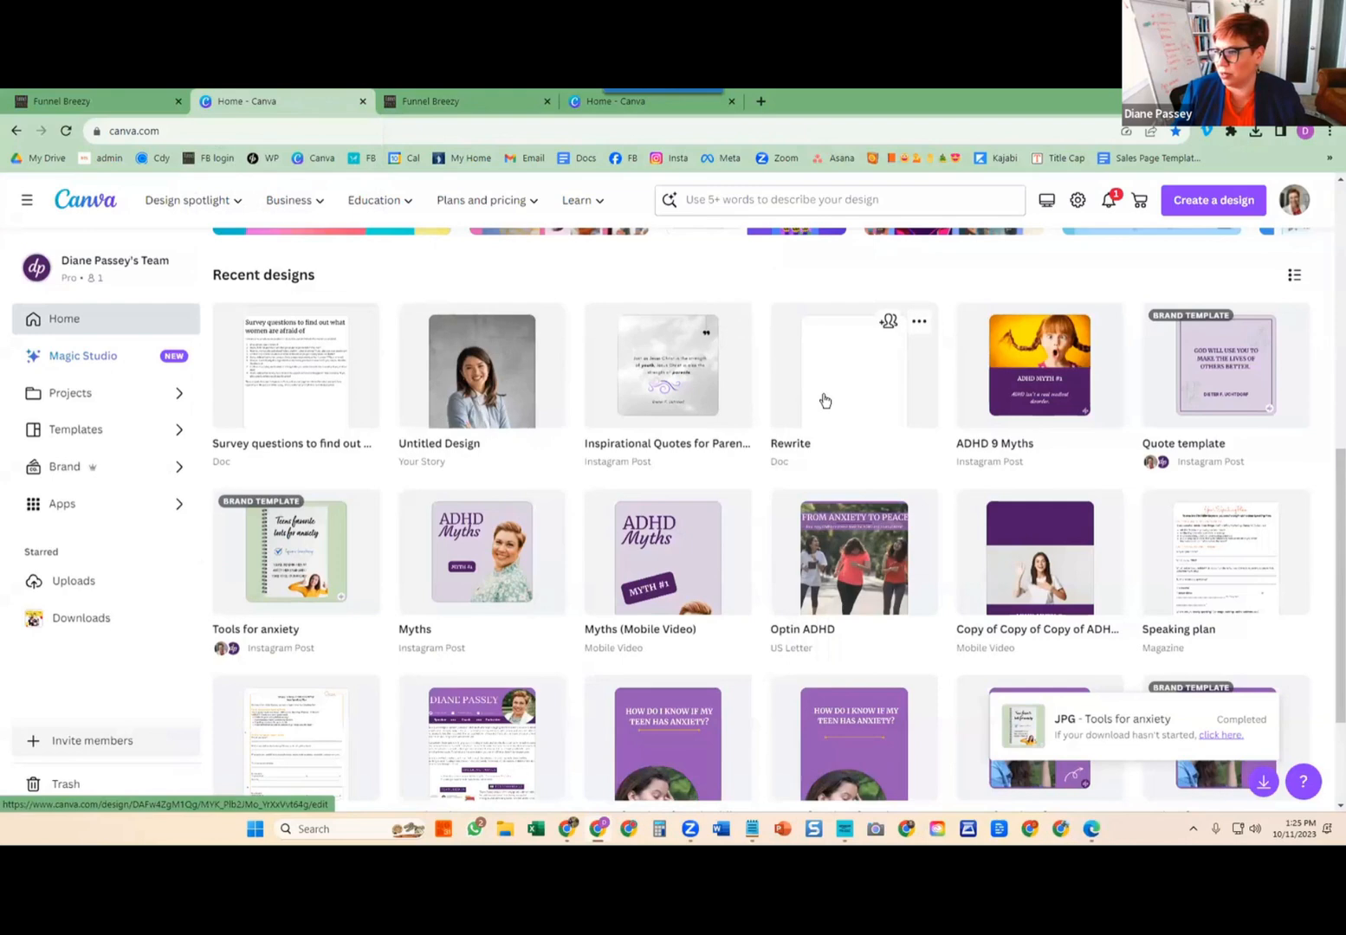
scroll(967, 571, down, 1)
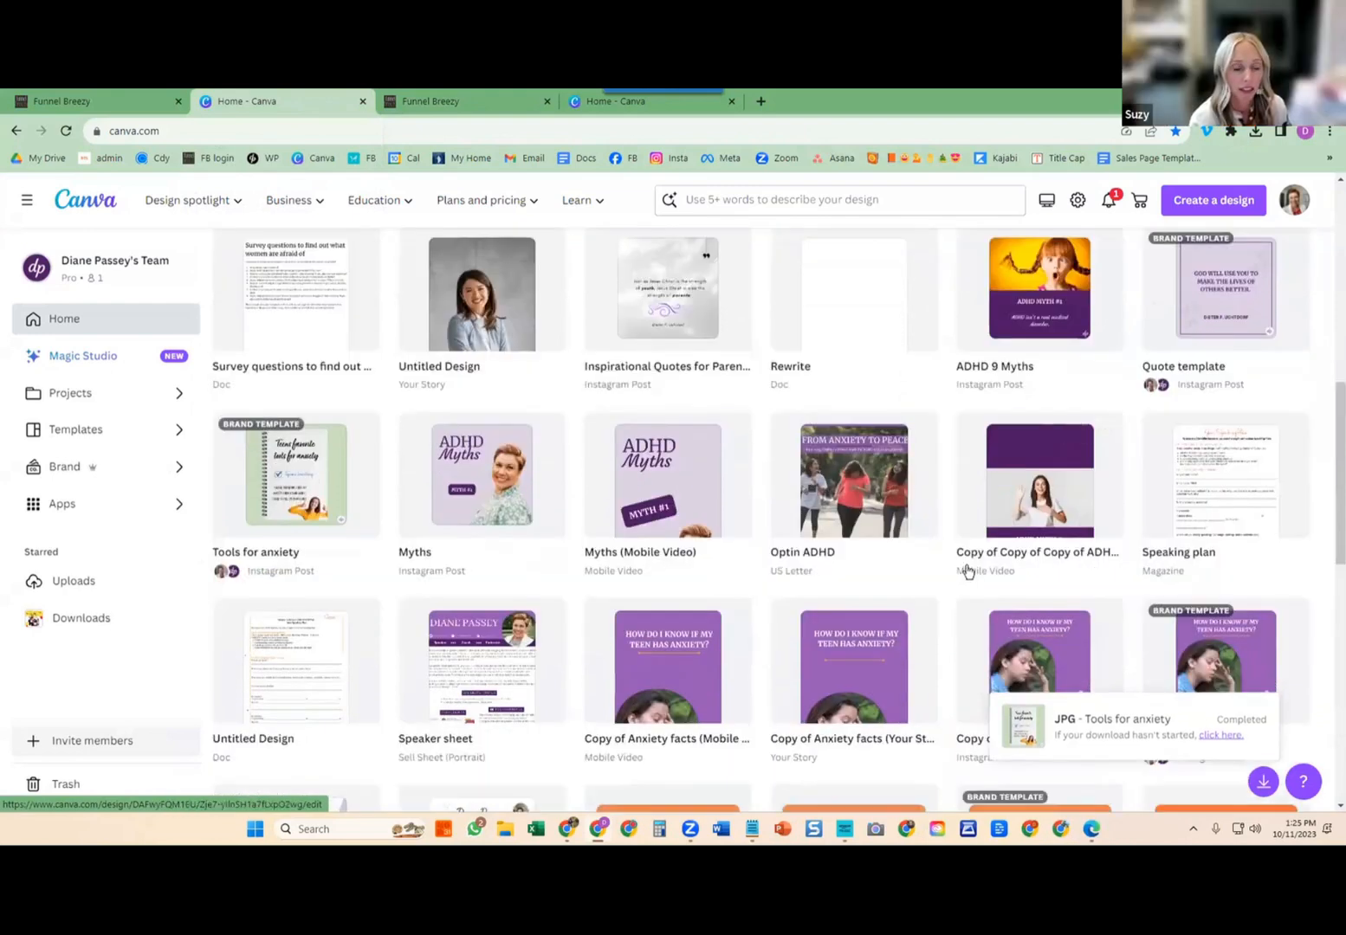
scroll(958, 555, up, 1)
click(657, 548)
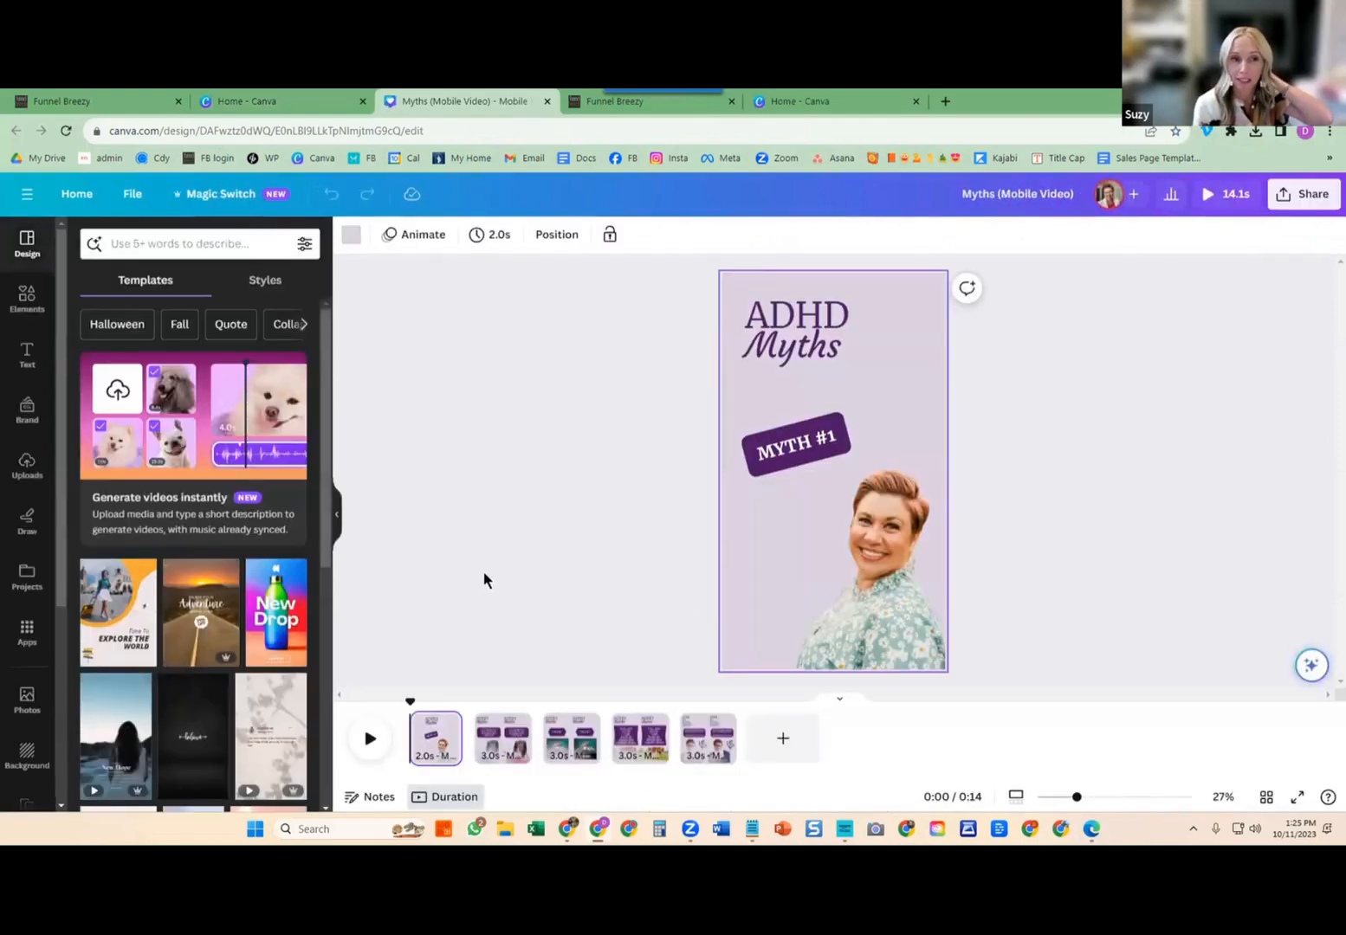
Play the ADHD Myths mobile video through all its pages to preview it as a possible Reel.
click(482, 572)
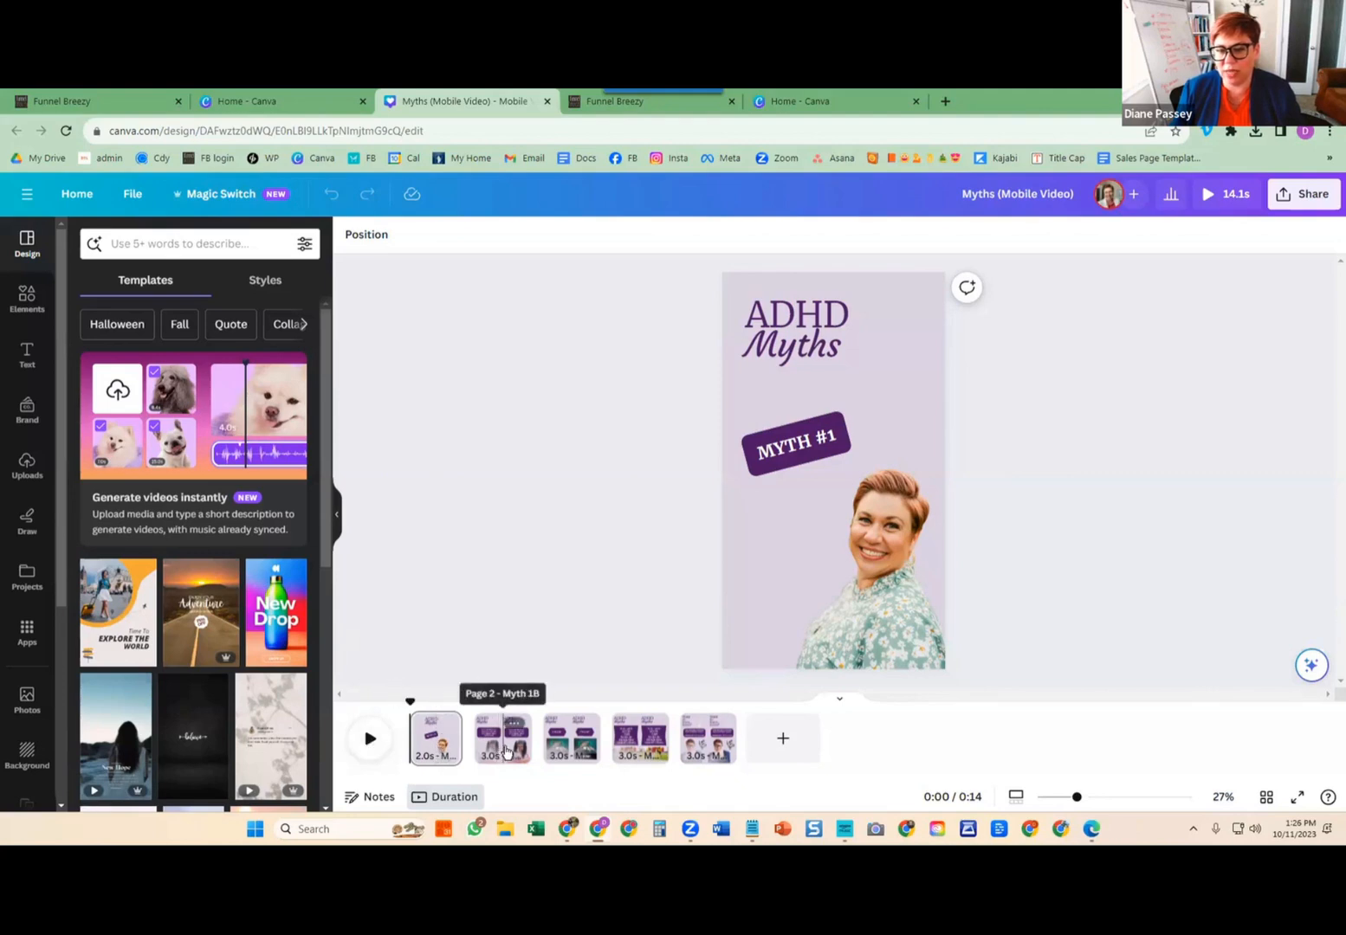
click(369, 737)
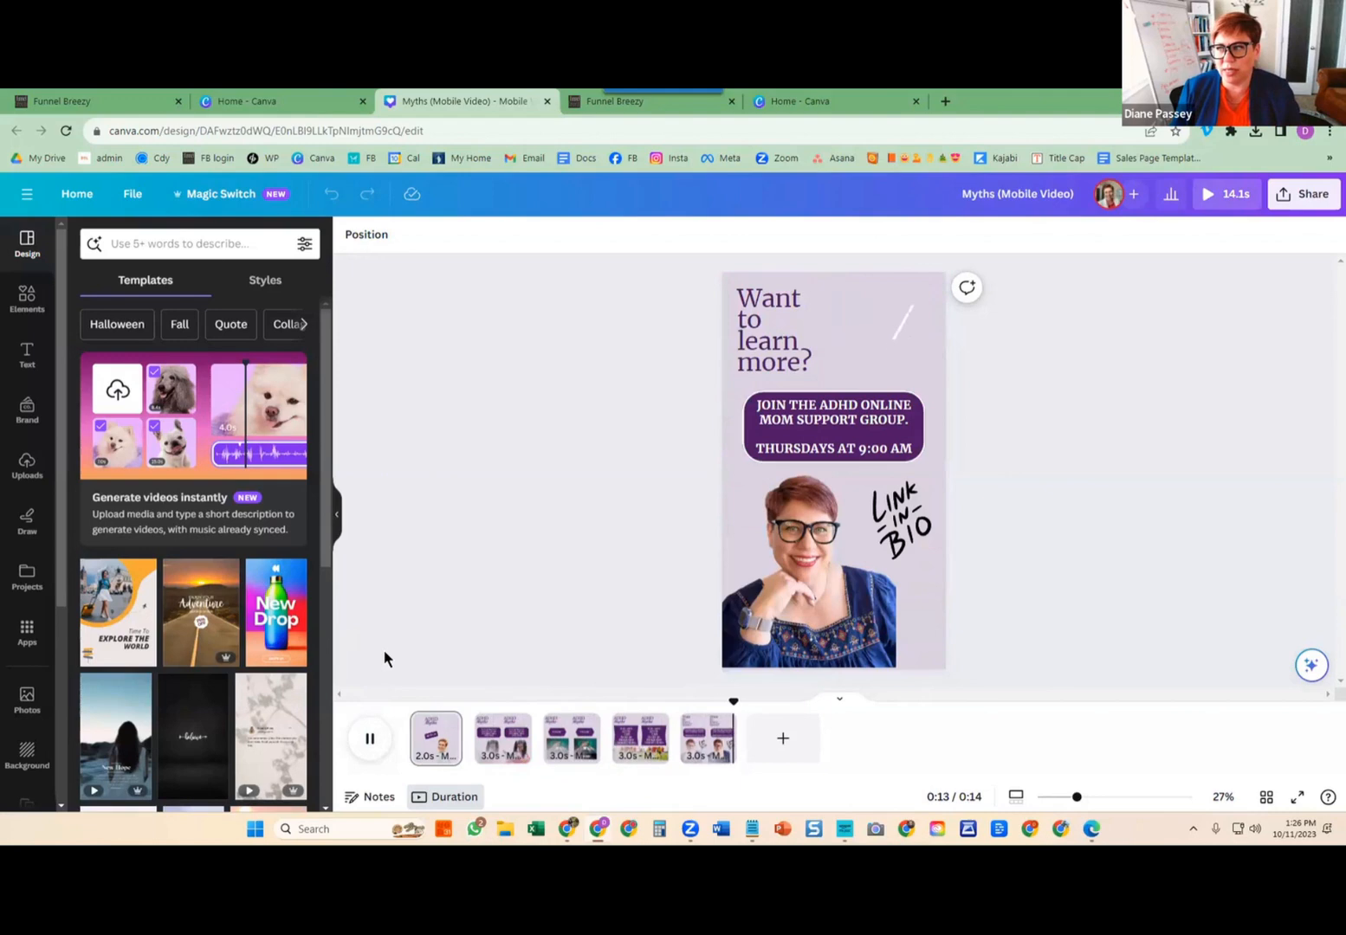
click(370, 738)
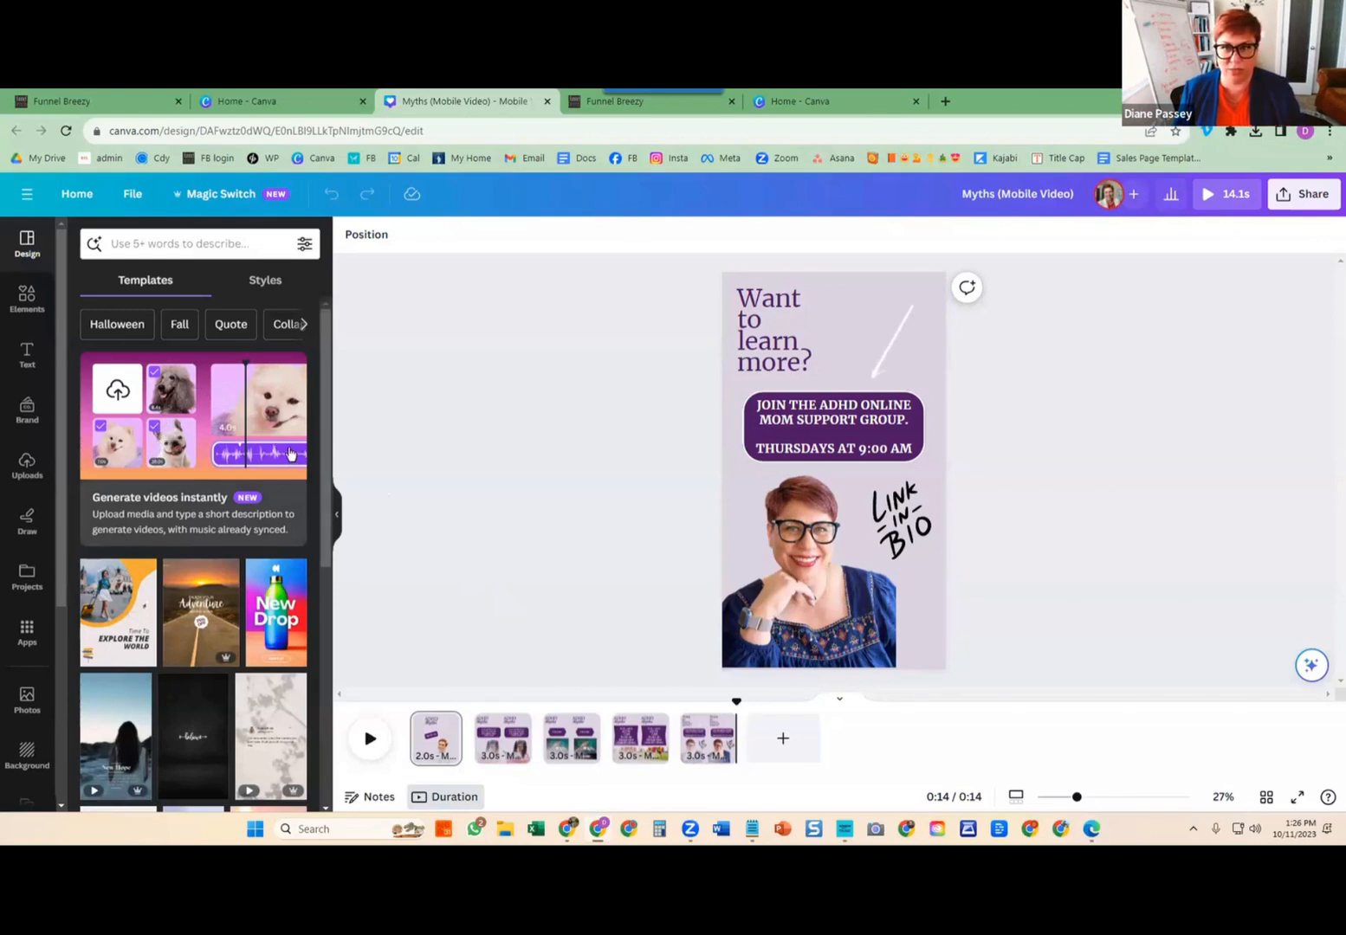
scroll(279, 498, down, 2)
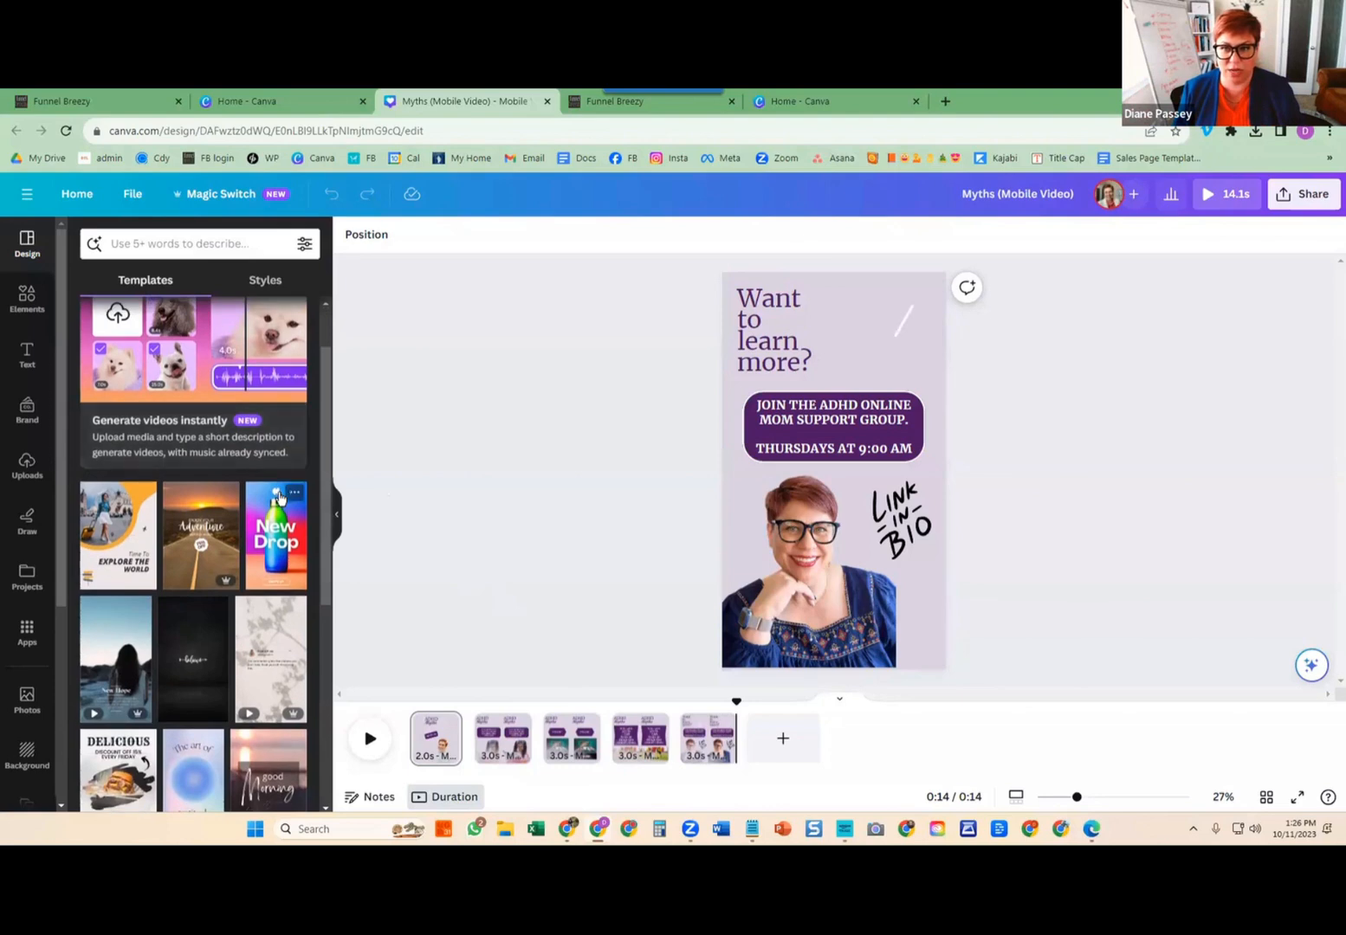
scroll(277, 499, up, 3)
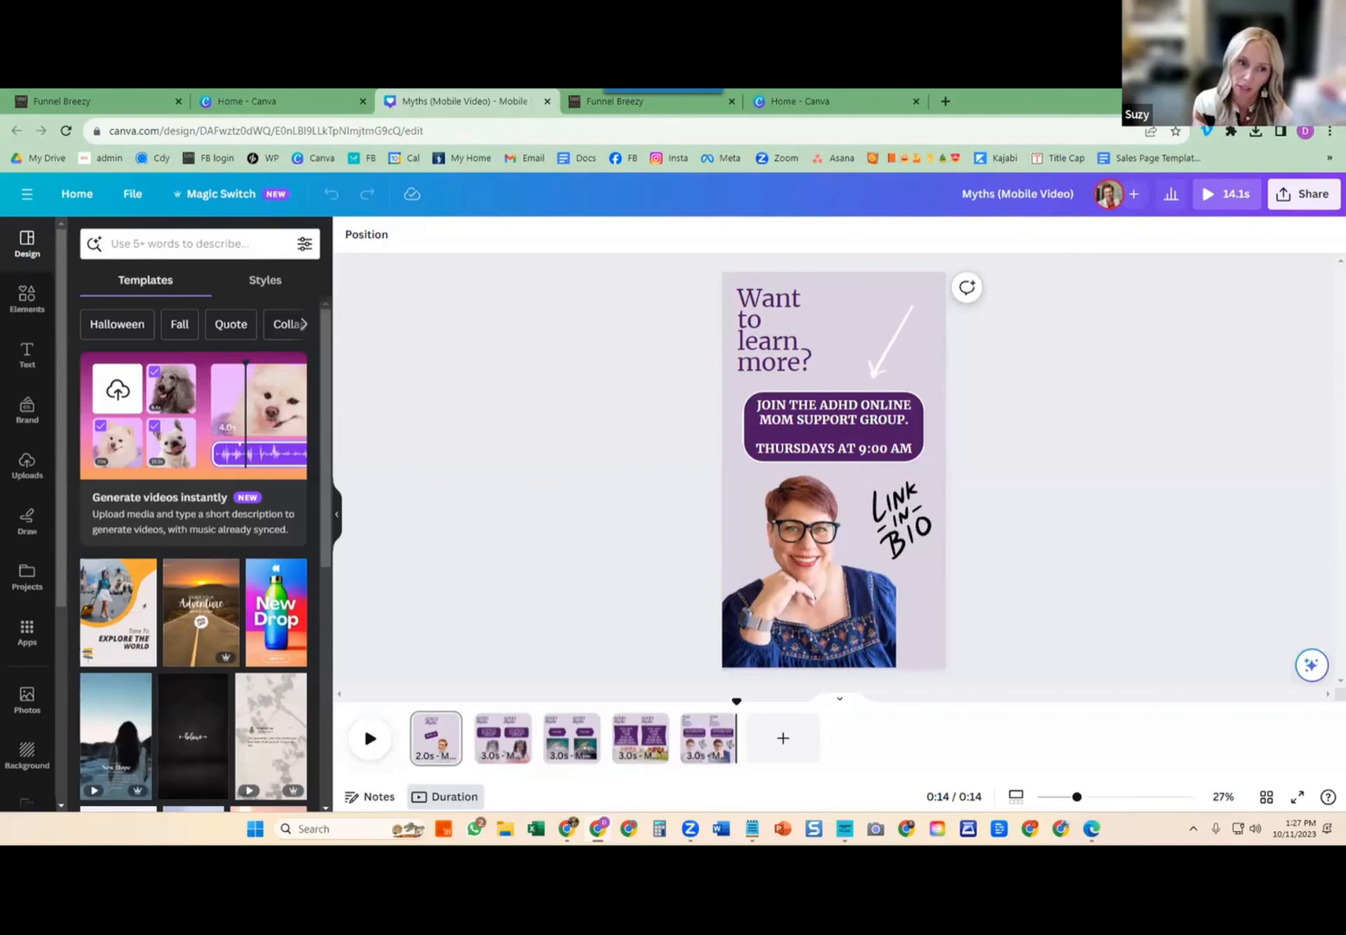
Examine the download settings for exporting all pages of the design as an MP4 video, and close them without downloading.
click(1282, 198)
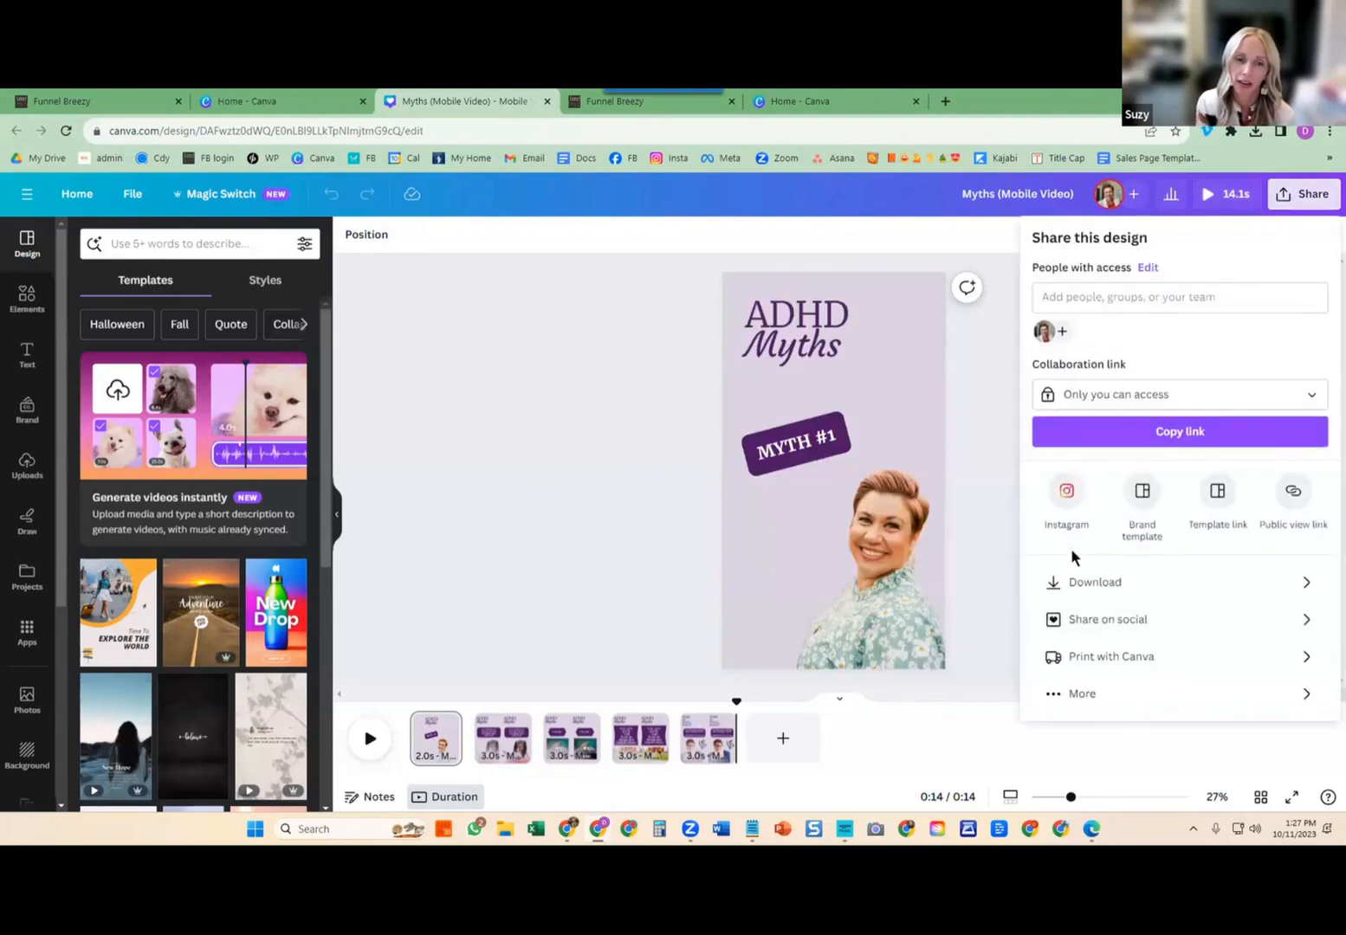
click(1060, 582)
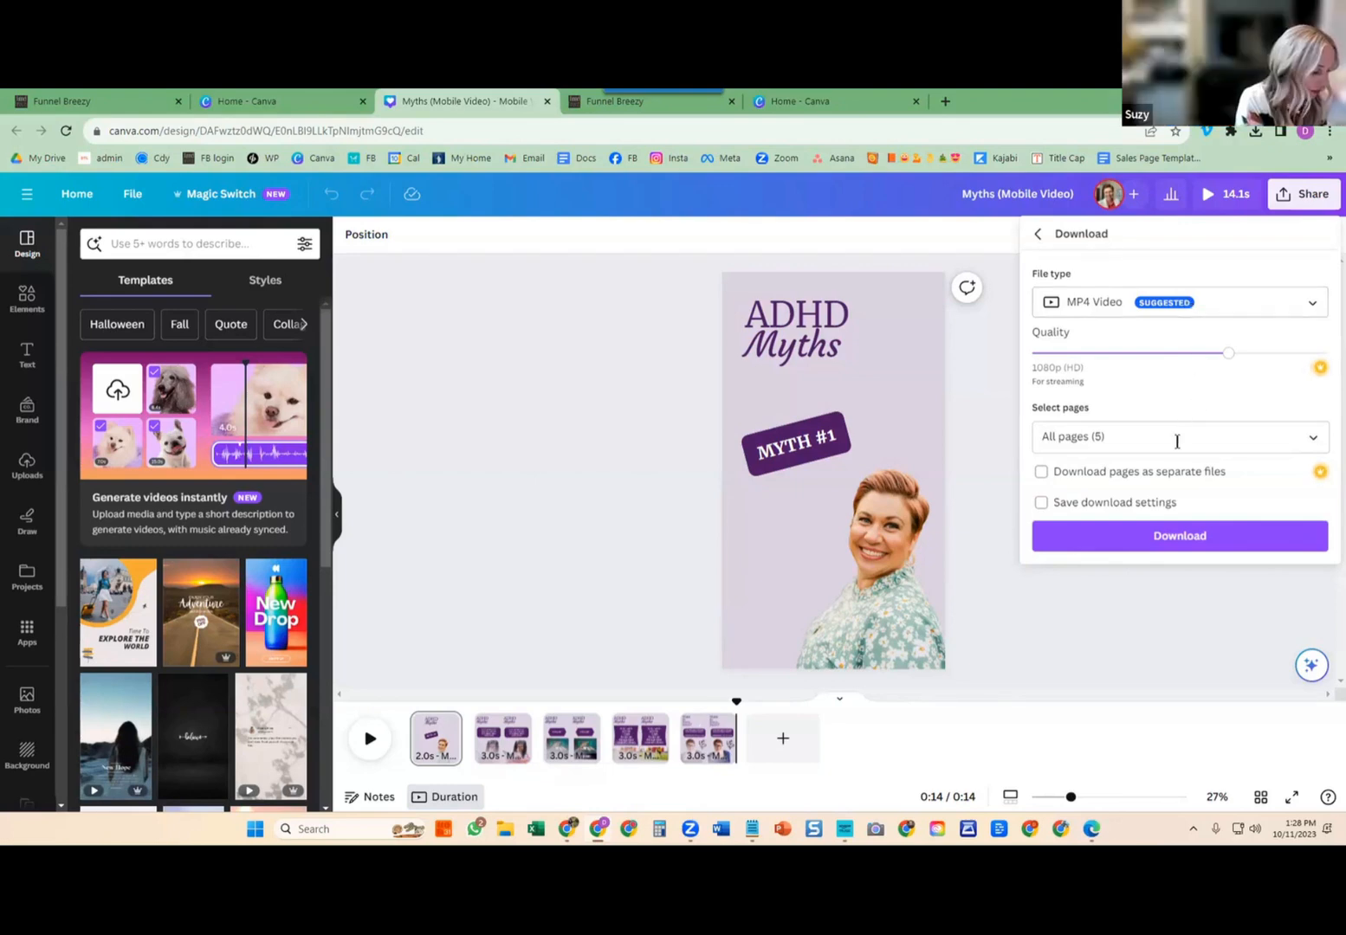
click(1149, 586)
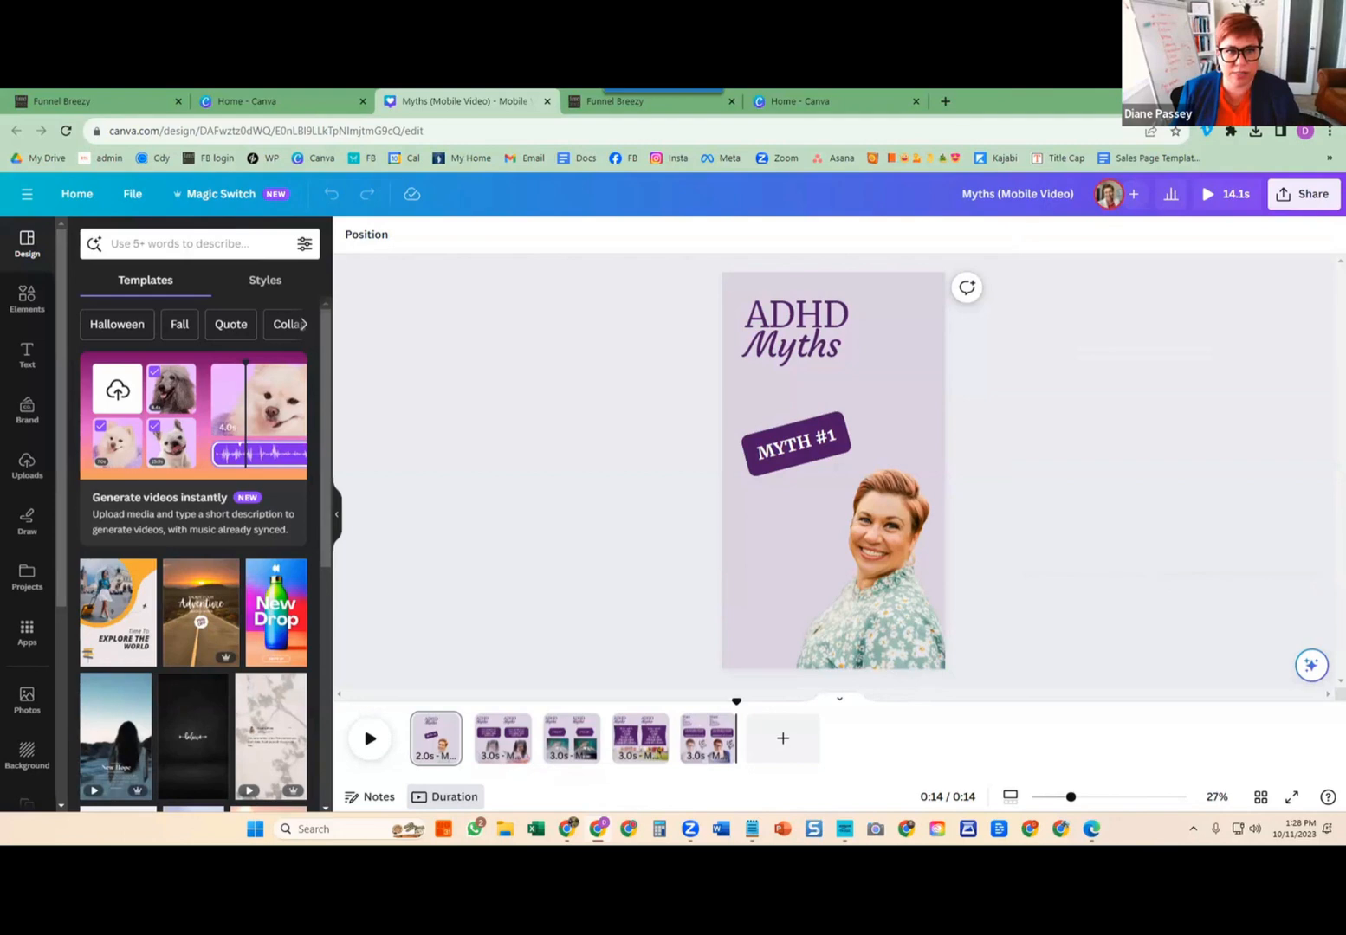